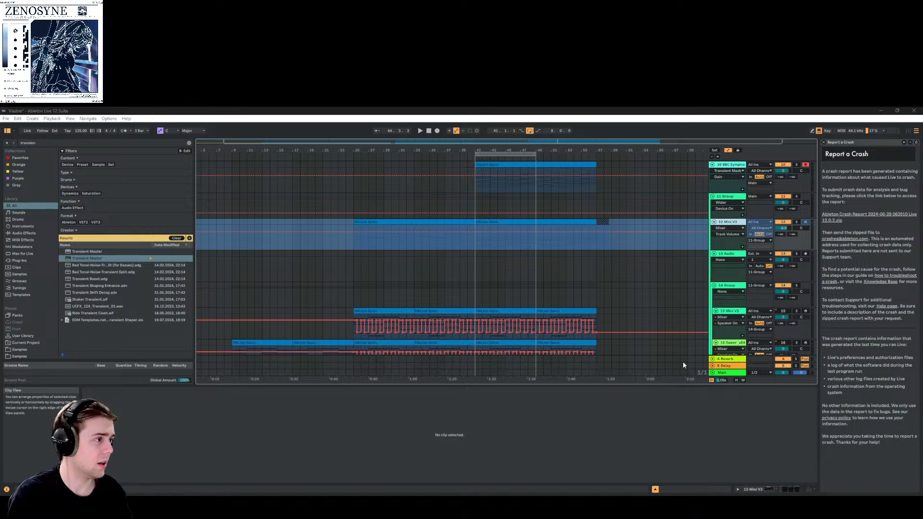
Copy both frozen clips and the freeze tail from 12-Mini V3 onto the empty 13 Audio track, starting at bar 25
scroll(679, 282, up, 1)
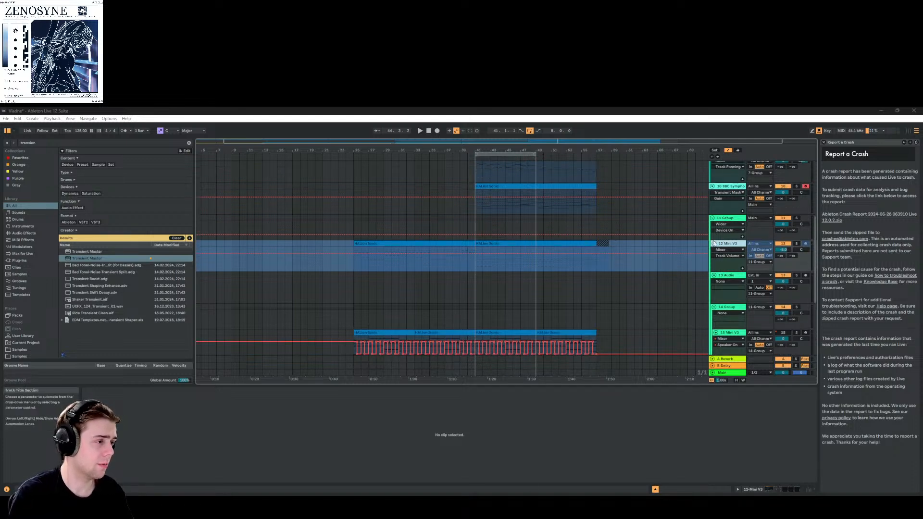
drag(364, 142, 368, 204)
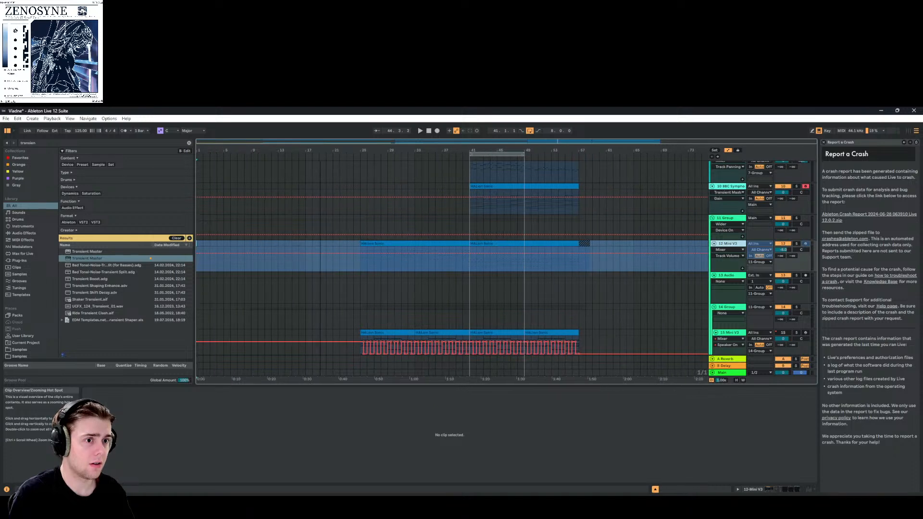
click(412, 243)
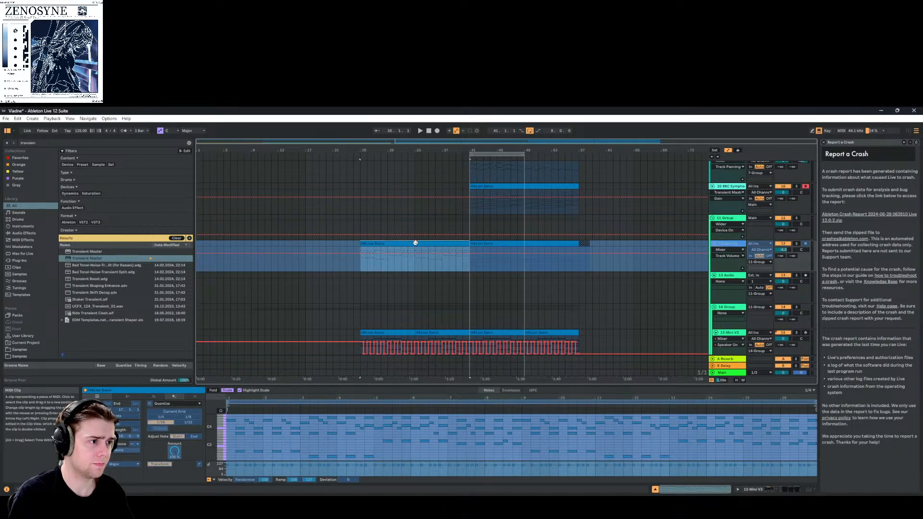
shift+click(587, 242)
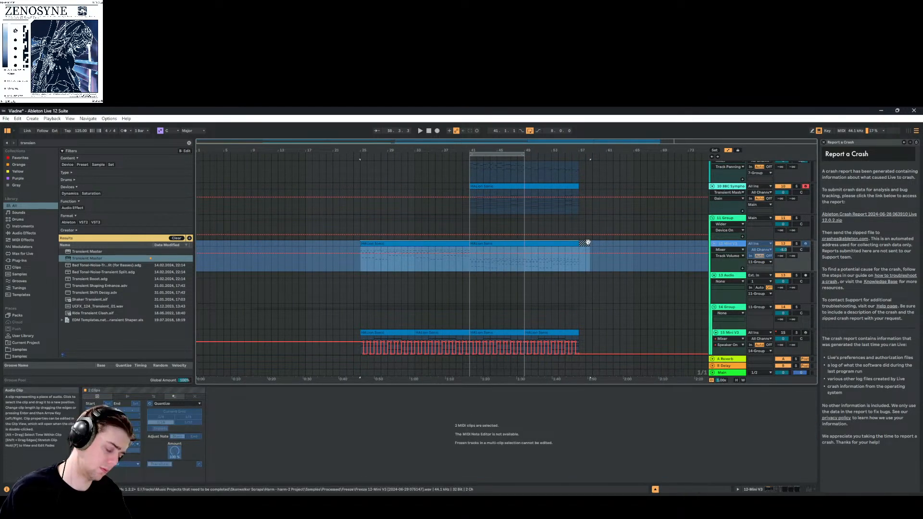
click(363, 285)
key(ctrl+v)
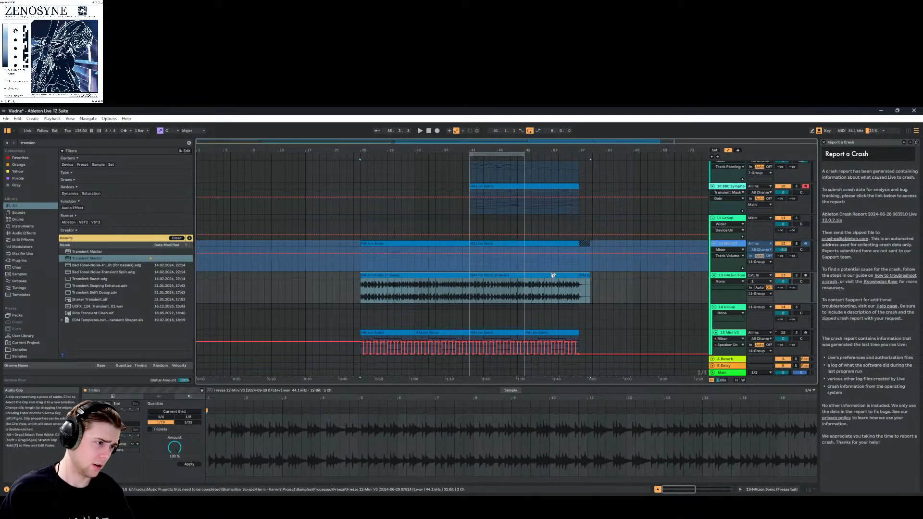
Insert an audio track below the pasted frozen audio and move the loop region to start at bar 25
right_click(736, 276)
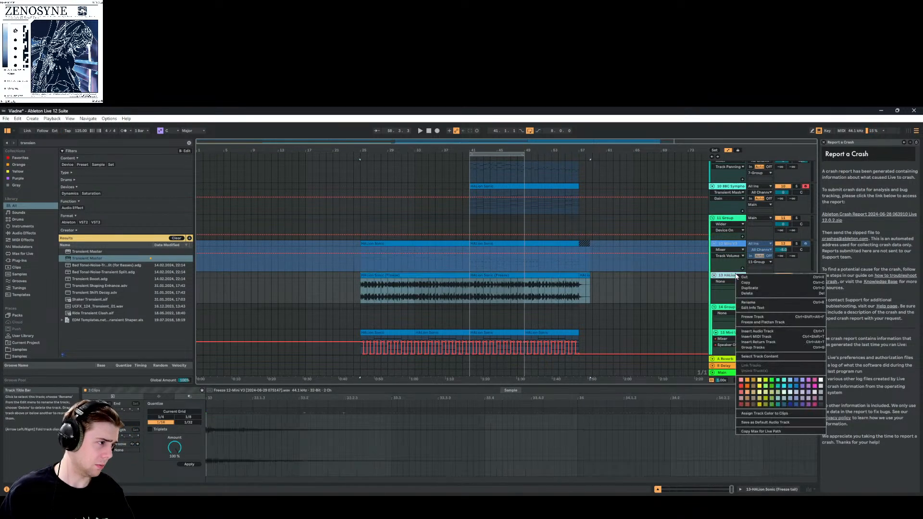
click(757, 331)
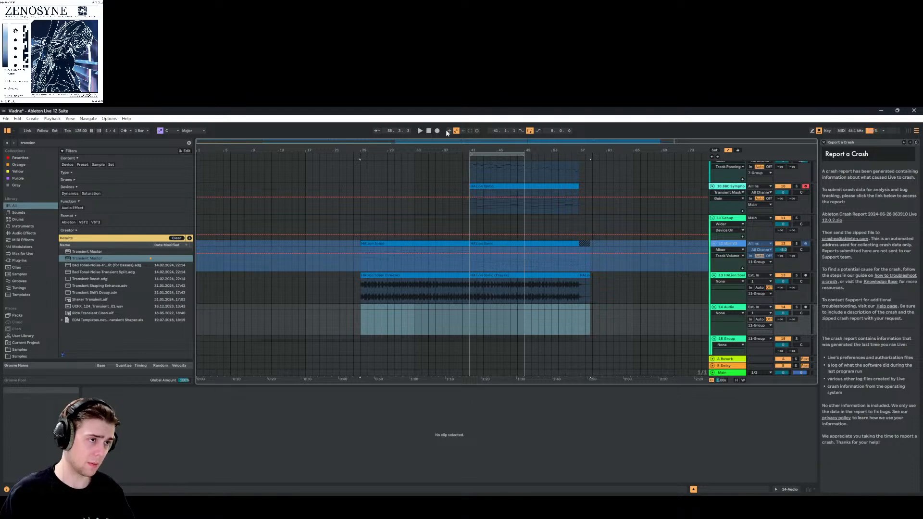
drag(400, 151, 400, 171)
drag(425, 140, 428, 137)
drag(479, 155, 343, 159)
scroll(347, 163, down, 3)
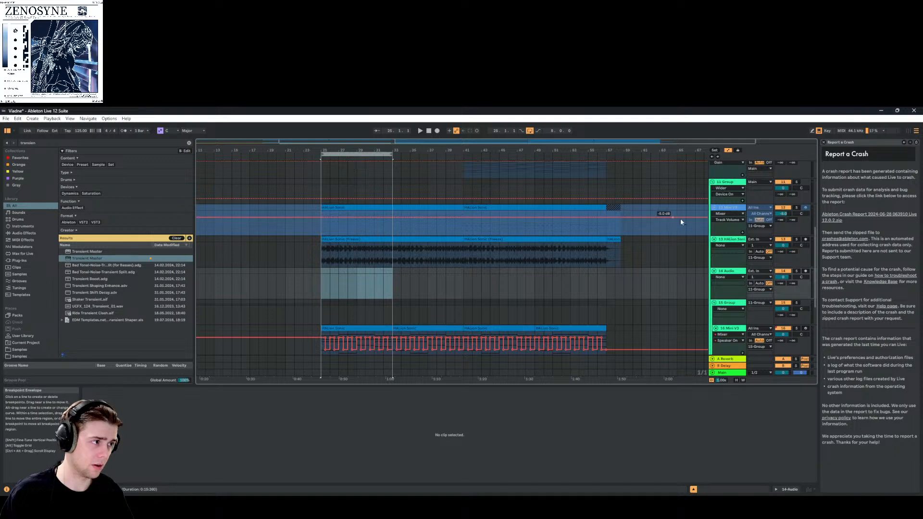
Deactivate the 12-Mini V3 track and move the freeze tail clip to bar 25 on the new audio track
click(786, 210)
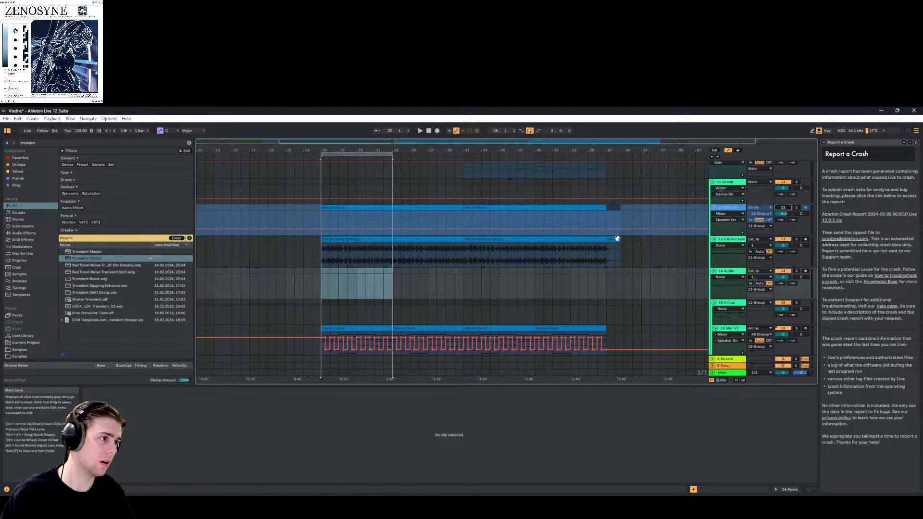
mouse_move(614, 243)
mouse_down()
mouse_move(433, 285)
mouse_move(312, 278)
mouse_move(333, 269)
mouse_up()
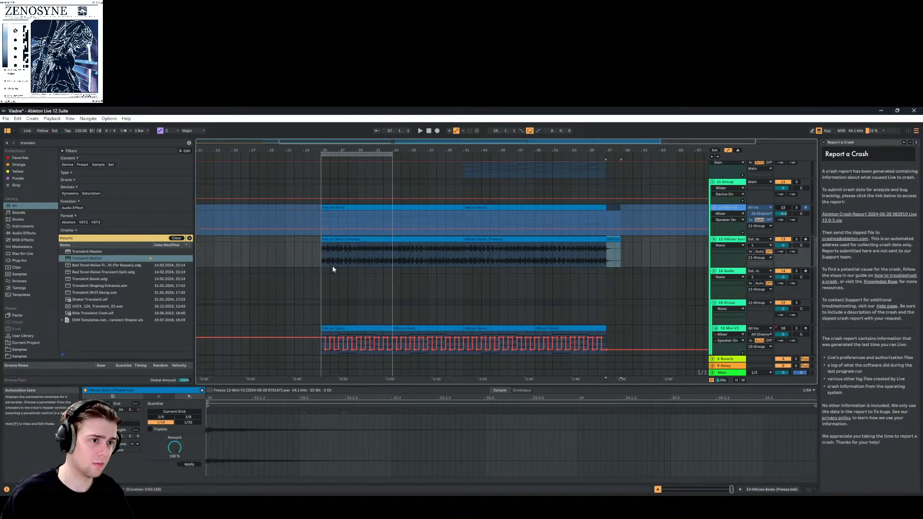
drag(612, 241, 328, 273)
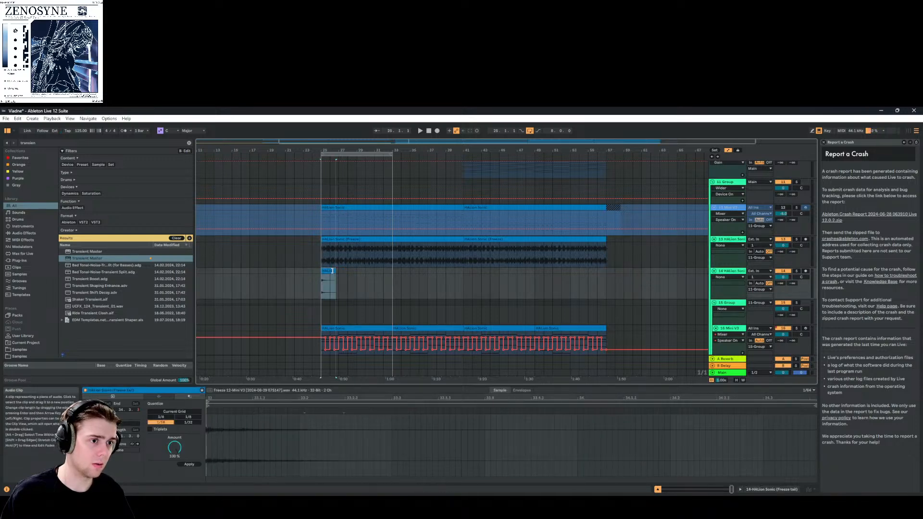
key(plus)
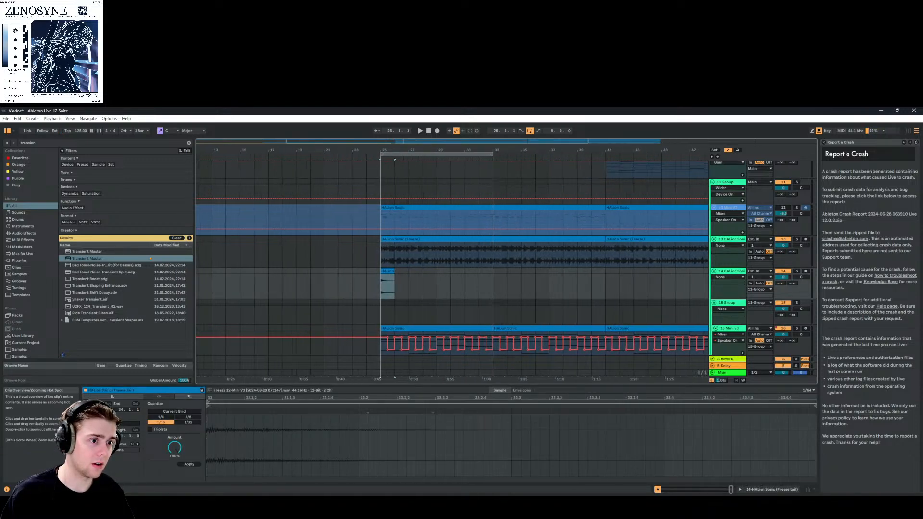
click(335, 155)
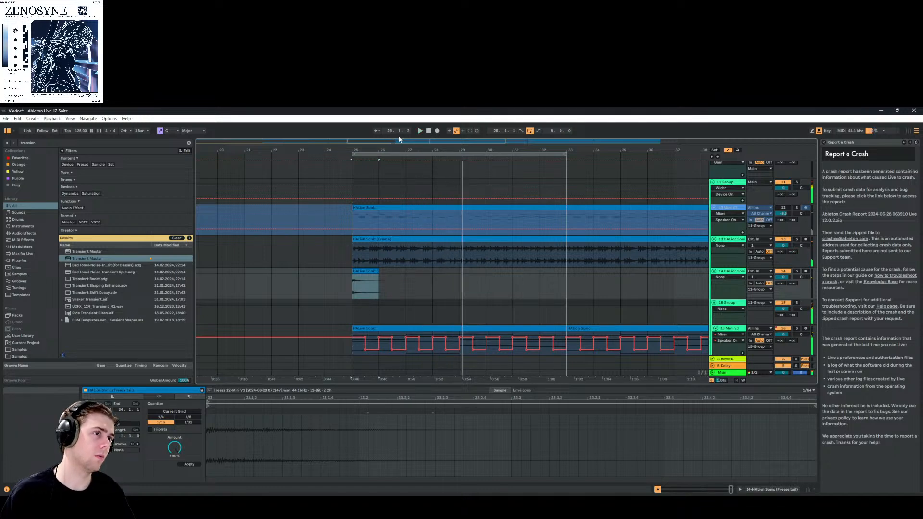
Insert another audio track below track 13 and move the second frozen clip onto it, starting at bar 25
drag(274, 151, 323, 134)
right_click(725, 240)
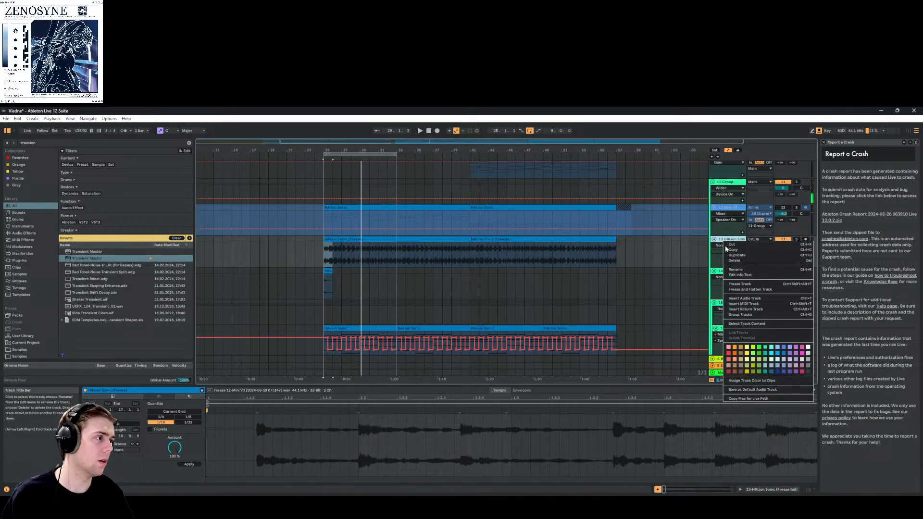
click(744, 298)
drag(500, 245, 357, 279)
scroll(356, 274, down, 2)
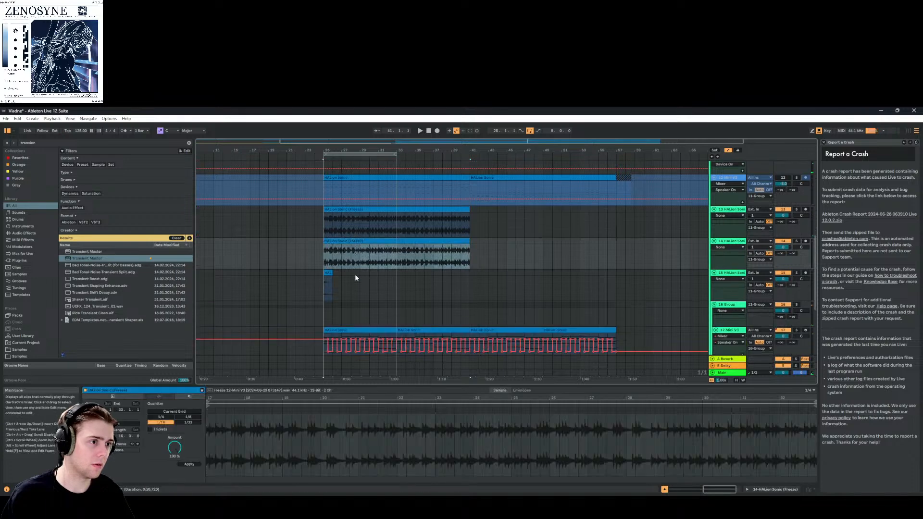
Play the overlapping frozen clips and compare tracks 13 and 14 by toggling their track activators
key(space)
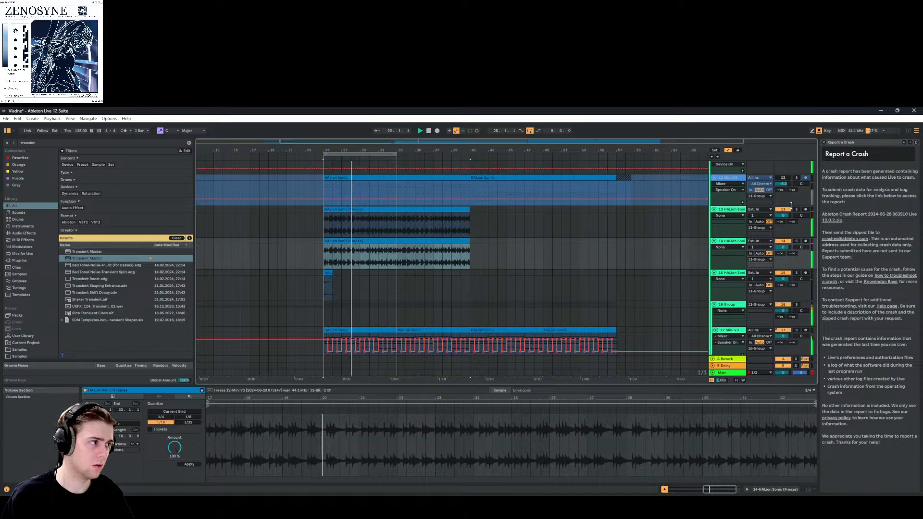
click(782, 210)
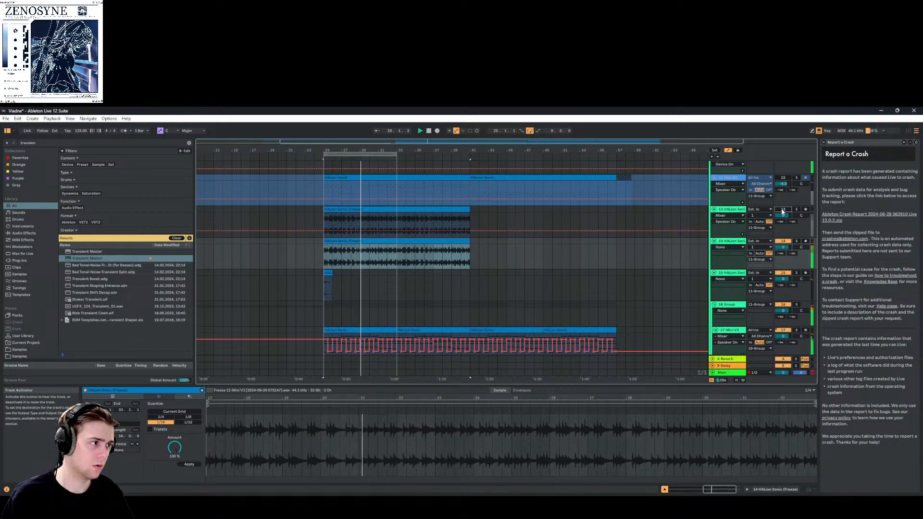
click(783, 210)
click(783, 241)
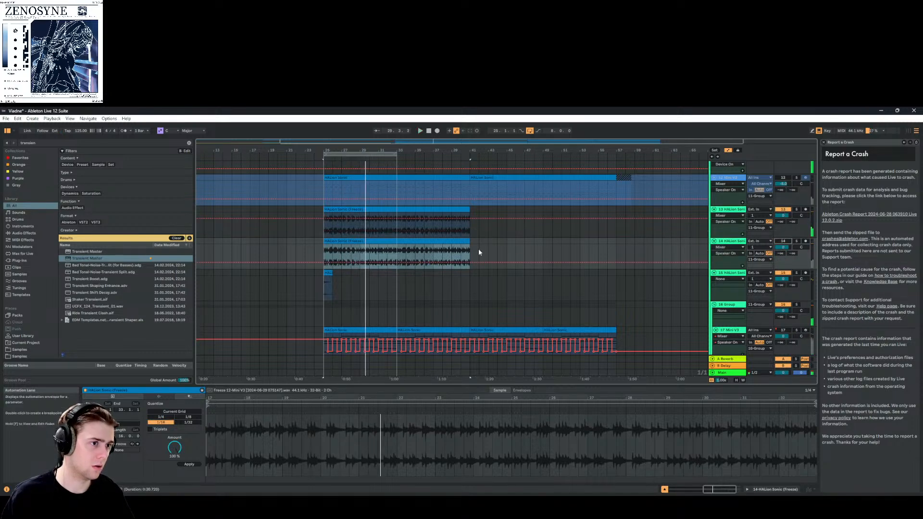
Move the frozen clip on track 14 to start at bar 41, directly after the clip on track 13
drag(381, 243, 531, 243)
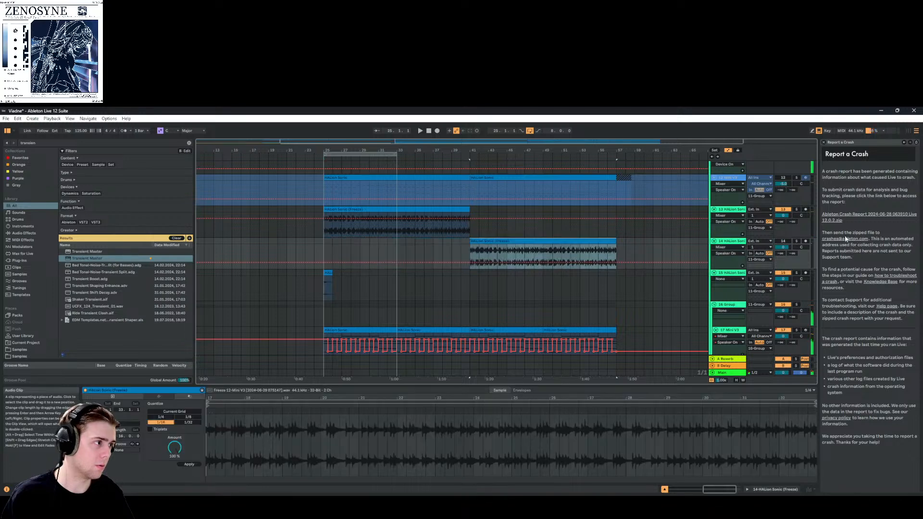
scroll(349, 244, down, 2)
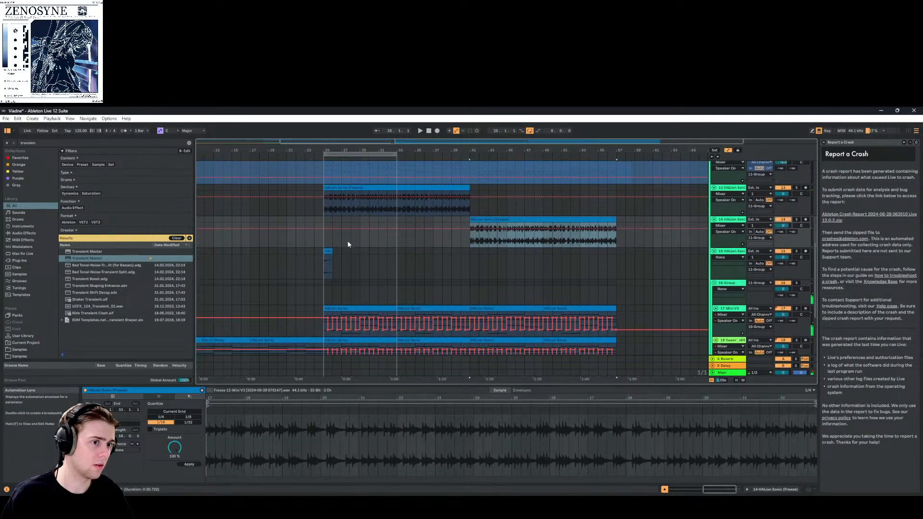
scroll(348, 244, down, 1)
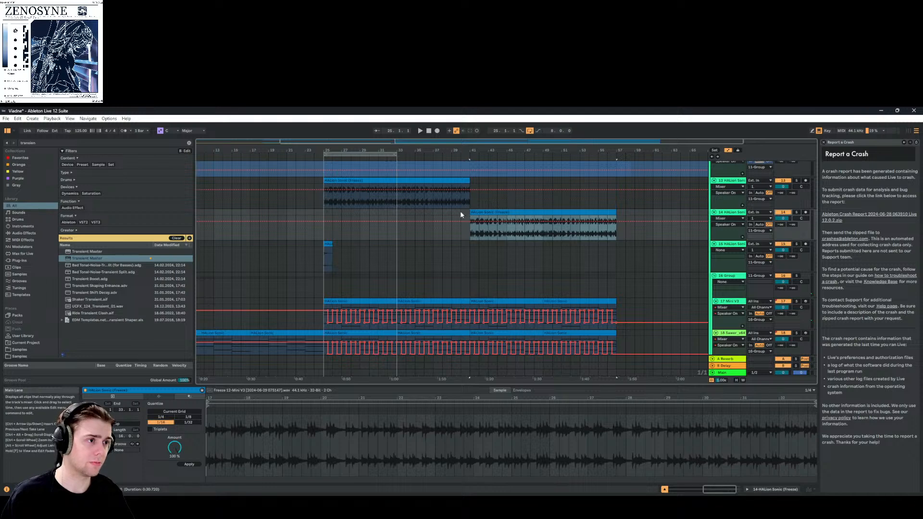
click(725, 236)
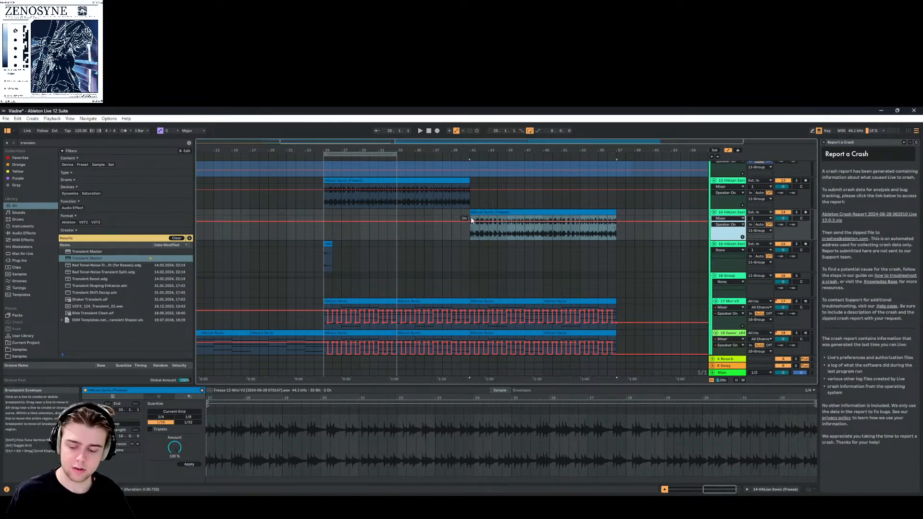
Consolidate the freeze tail clip on track 15 and duplicate it directly after itself
click(313, 153)
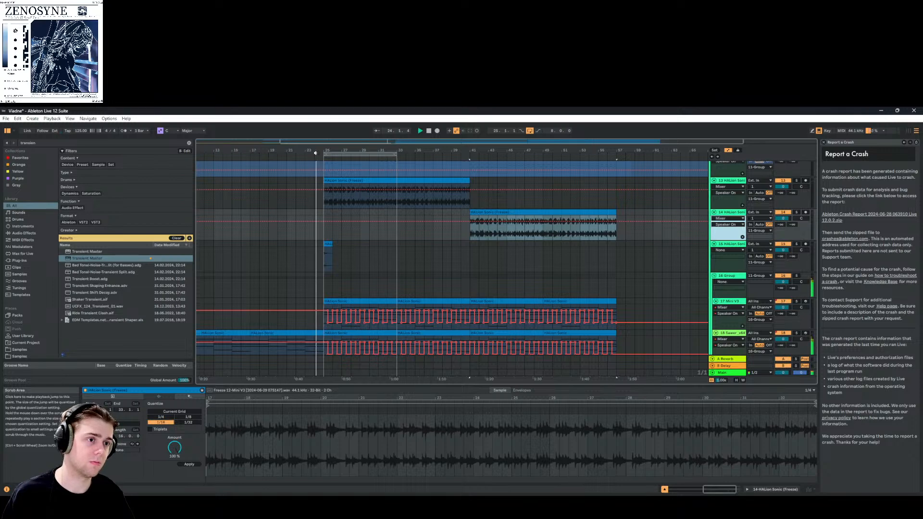
key(space)
drag(323, 143, 369, 143)
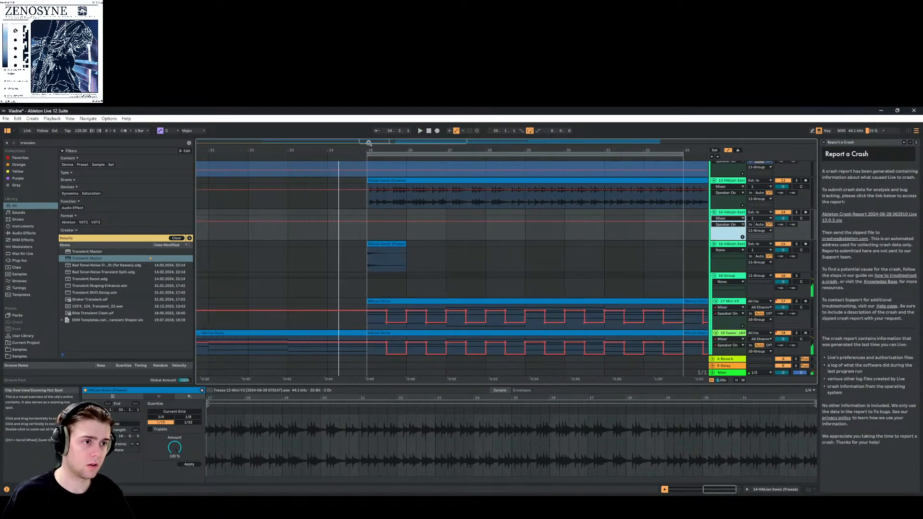
click(396, 245)
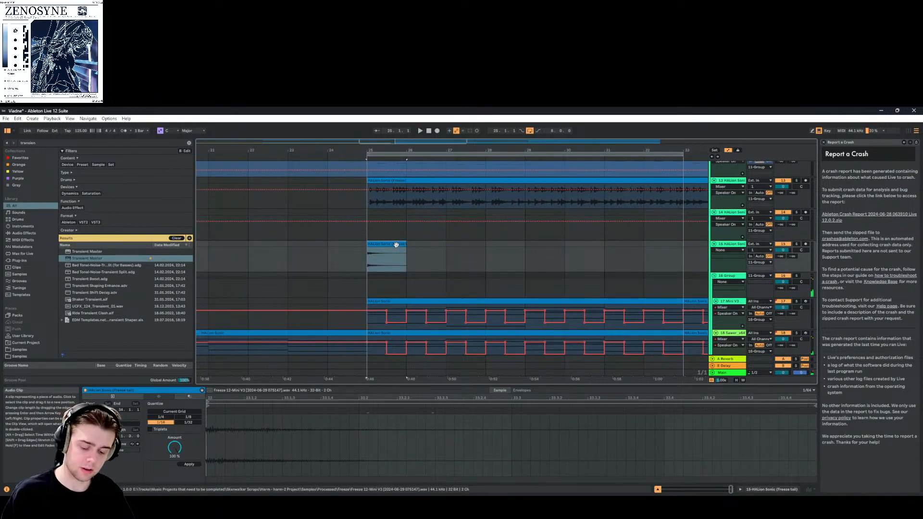
key(ctrl+d)
click(390, 246)
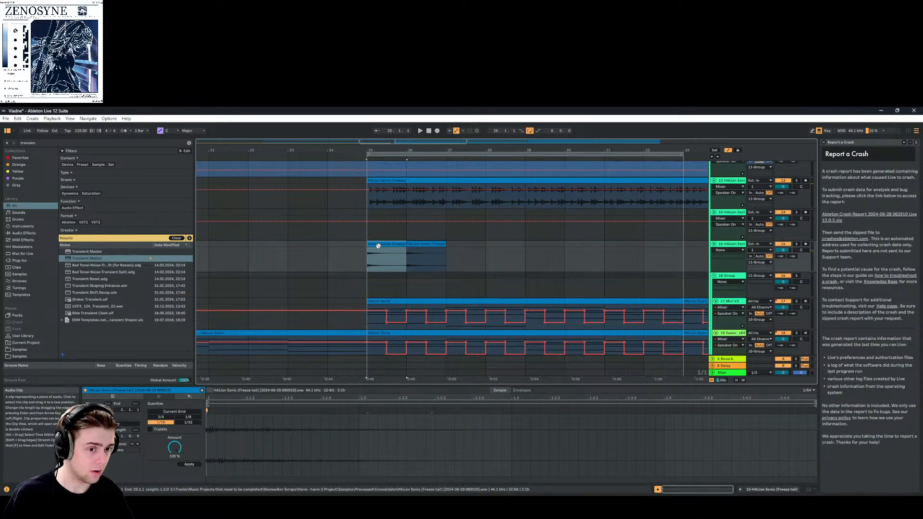
Reverse the first freeze tail clip, move it one bar earlier to bar 24, and play the transition
right_click(378, 245)
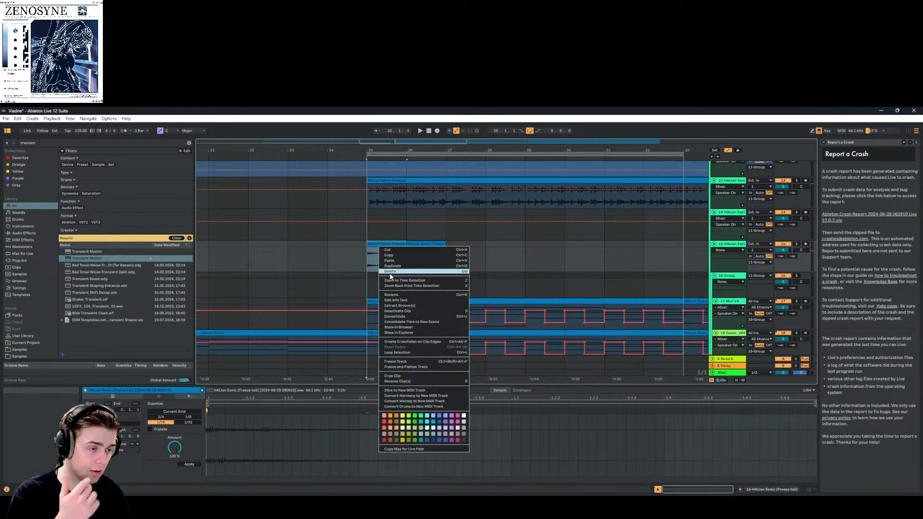
click(417, 381)
drag(391, 245, 363, 251)
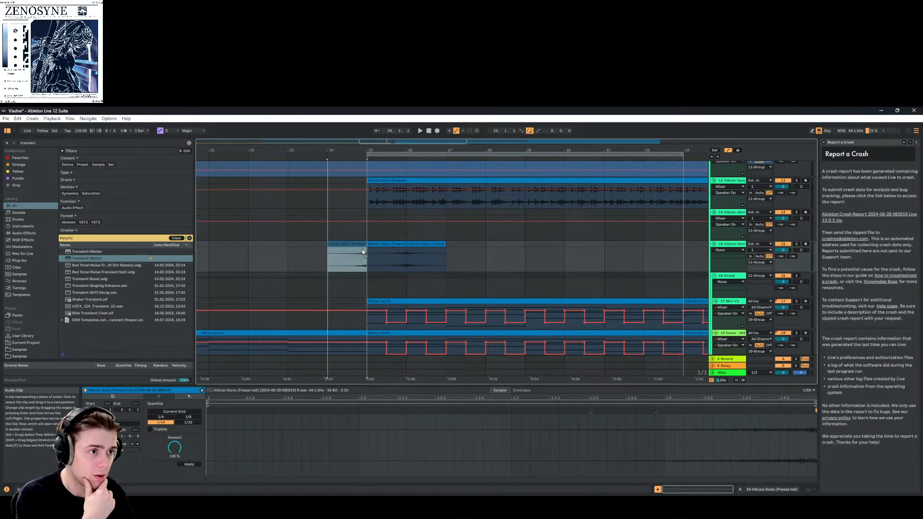
key(space)
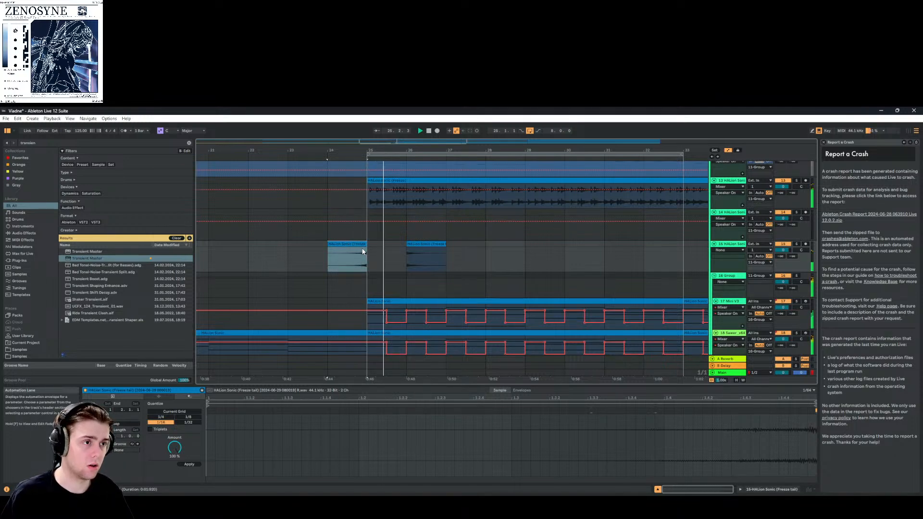
scroll(404, 233, up, 2)
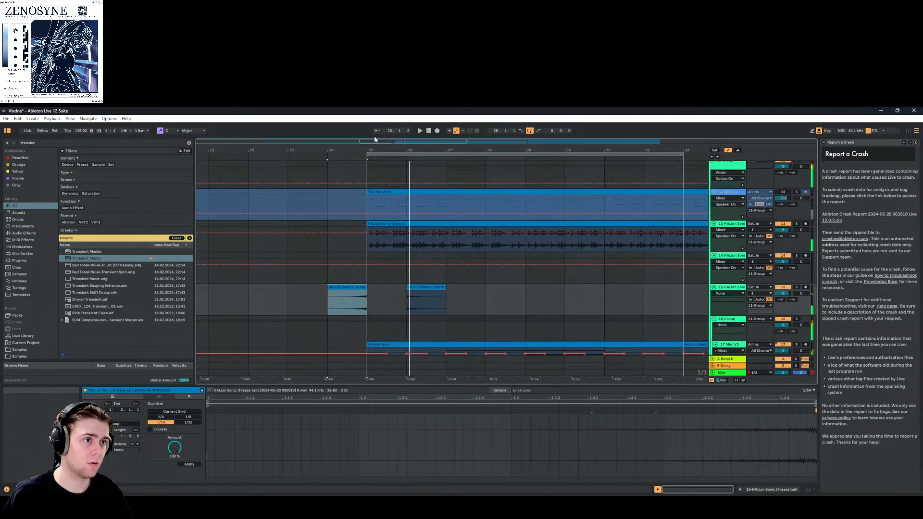
Set the arrangement's fixed grid to 1/16 and select the frozen clip starting at bar 25 on track 13
drag(387, 141, 457, 253)
right_click(433, 254)
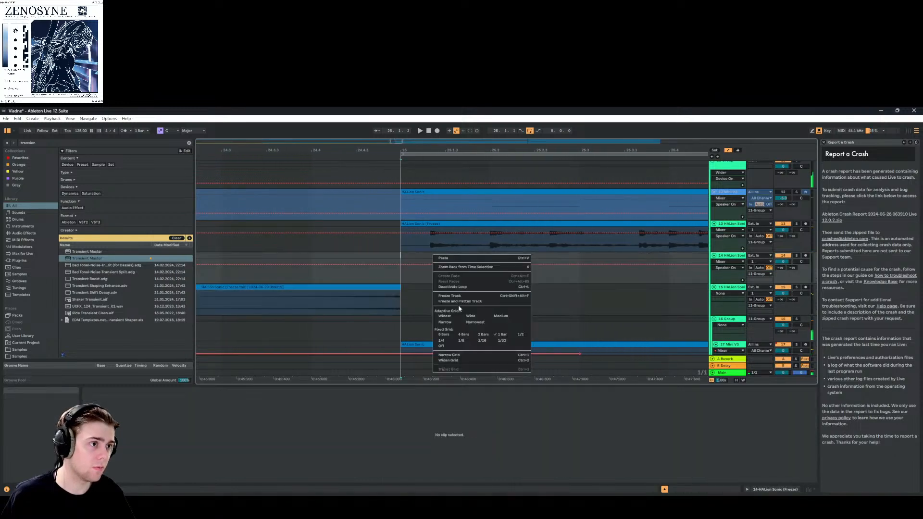
click(441, 341)
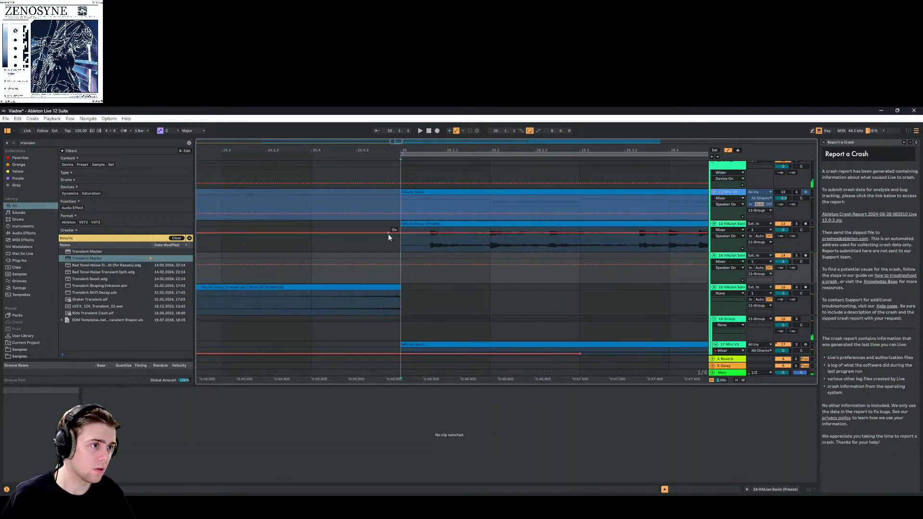
right_click(428, 272)
click(457, 373)
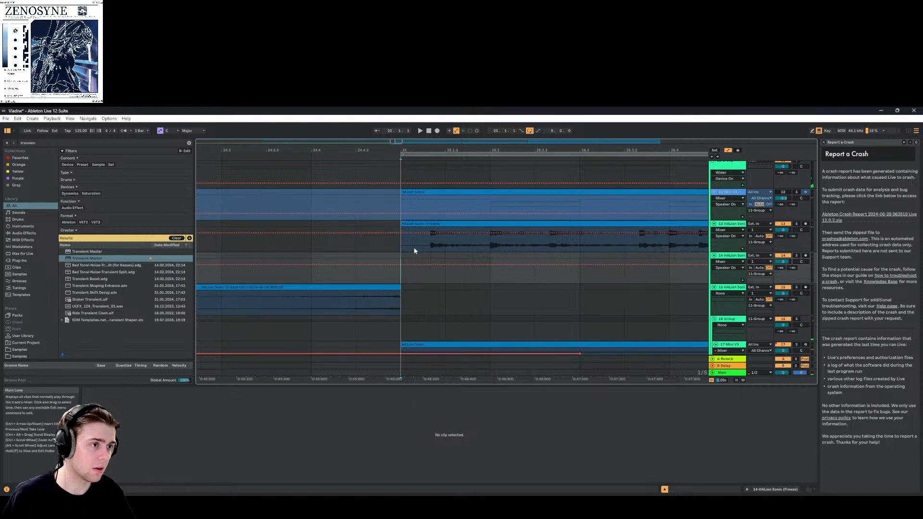
right_click(416, 263)
click(465, 375)
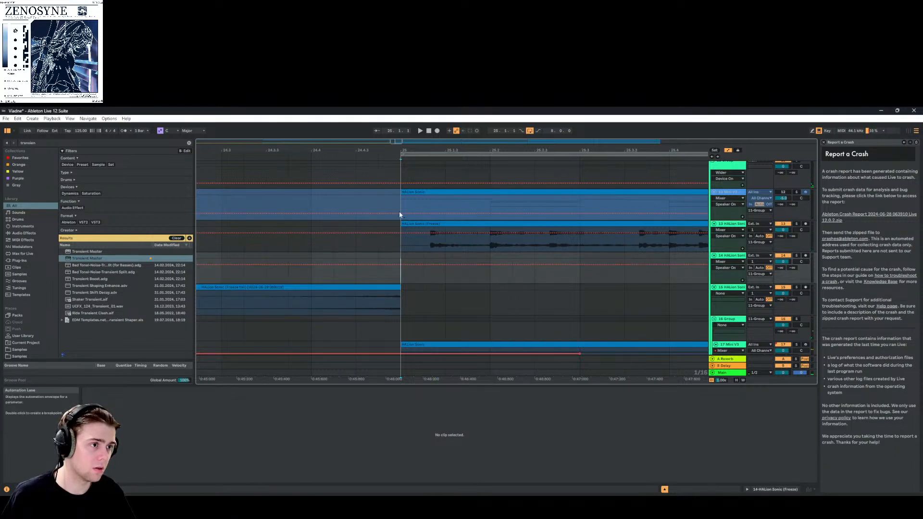
click(406, 225)
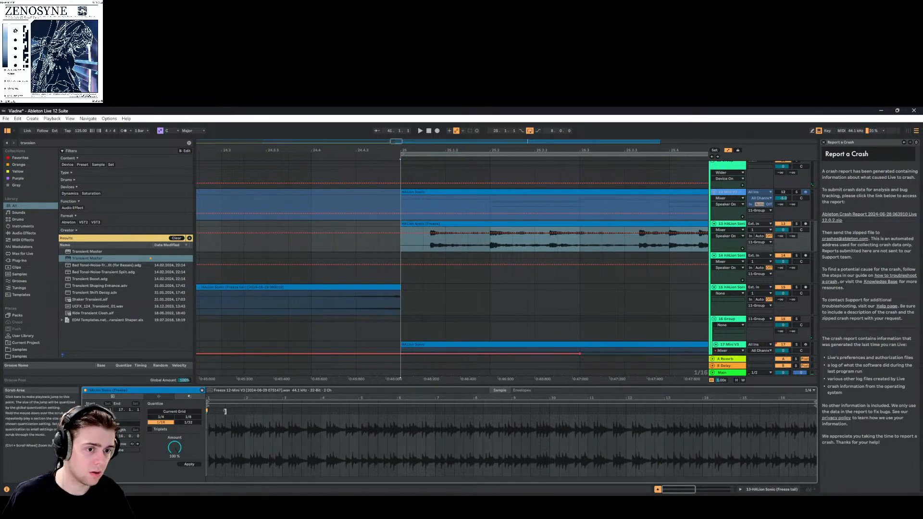
Try to shift the frozen clip's content on track 13 so its first note falls exactly on bar 25, and play it
click(208, 413)
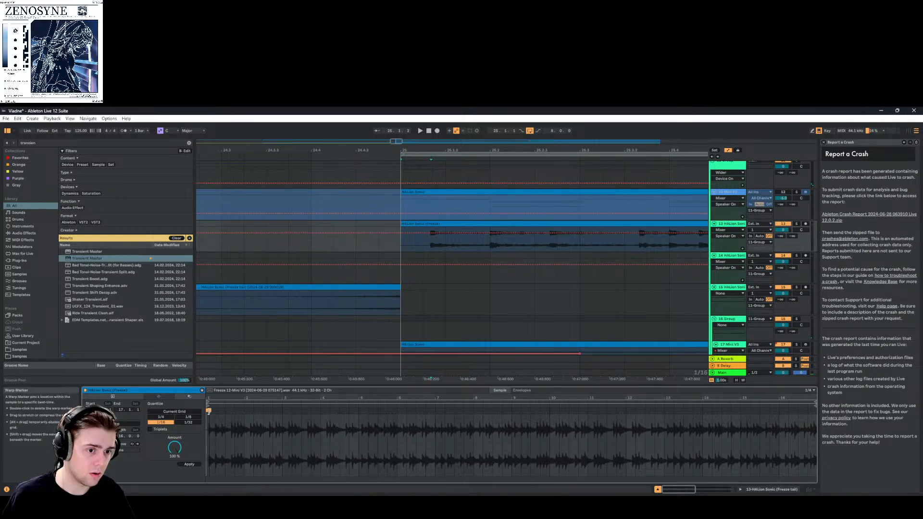
drag(209, 413, 207, 410)
key(space)
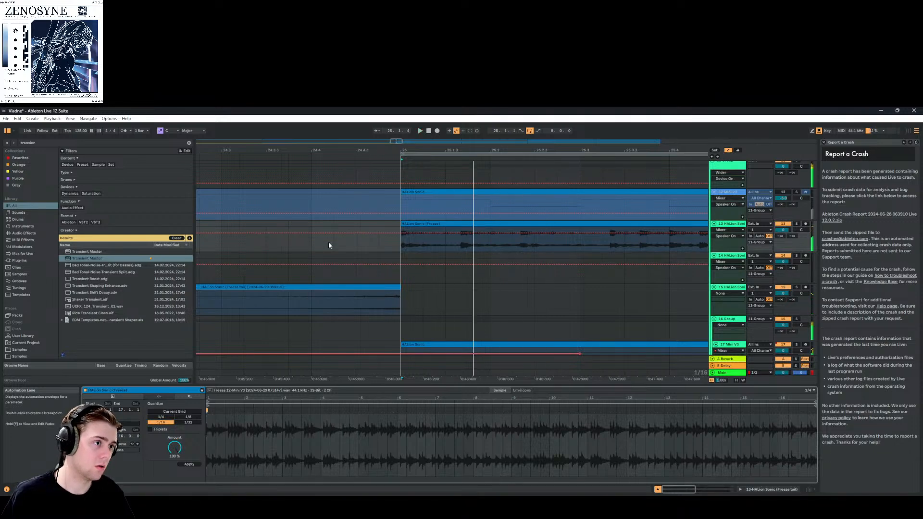
click(444, 257)
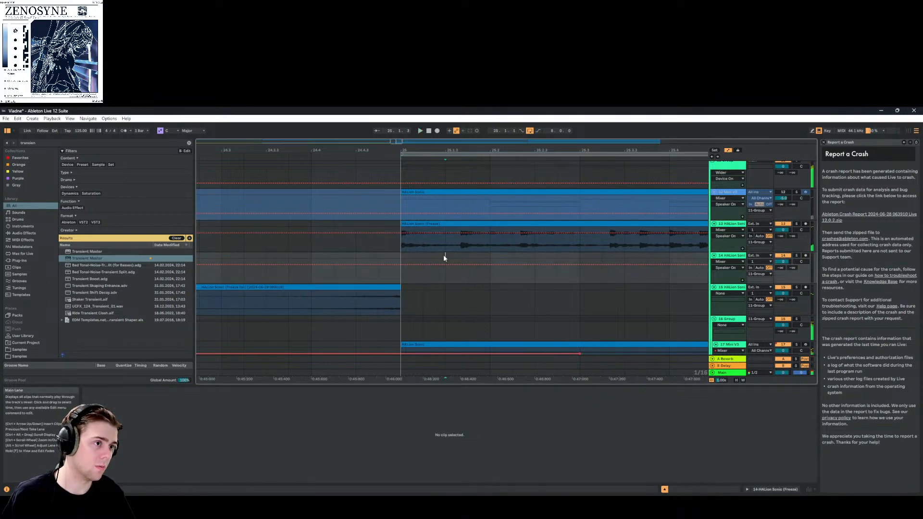
Move the reversed freeze tail clip on track 15 to bar 24, and the second freeze tail clip to beat 3 of bar 25
click(427, 301)
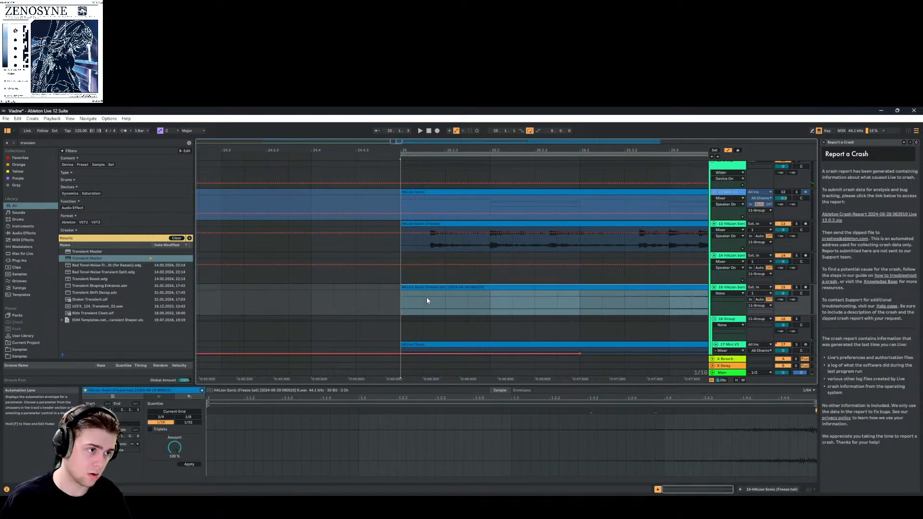
drag(438, 291, 379, 301)
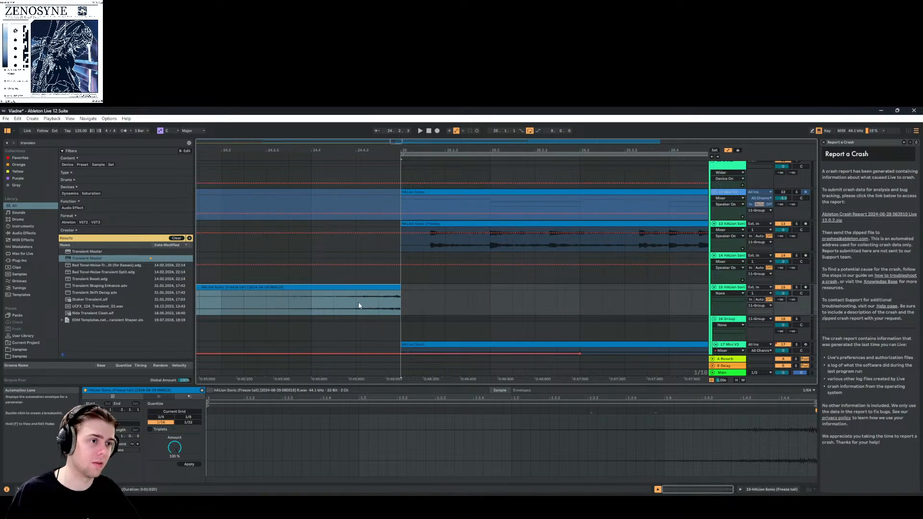
mouse_move(395, 142)
mouse_down()
mouse_move(395, 125)
mouse_move(399, 137)
mouse_up()
click(502, 290)
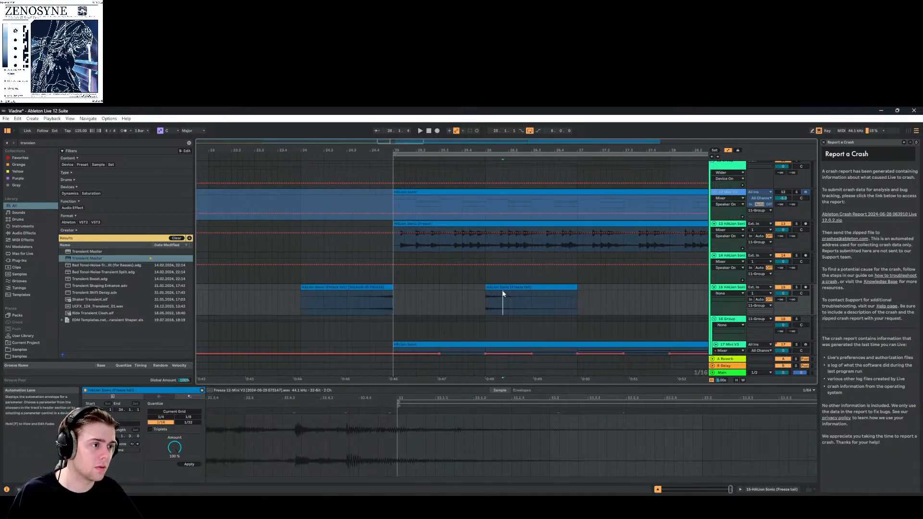
drag(492, 288, 452, 290)
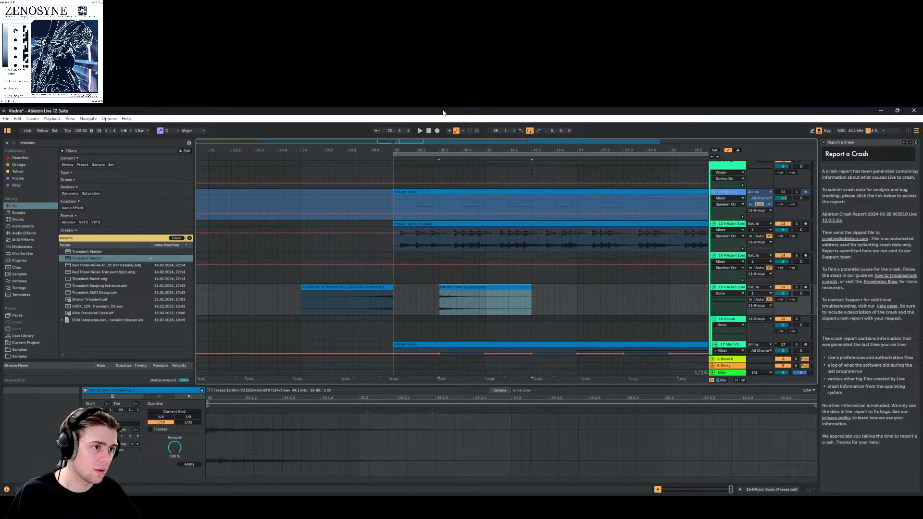
Split the frozen clip on track 13 at bar 26, select the part starting at bar 25, and play from there
drag(411, 141, 419, 159)
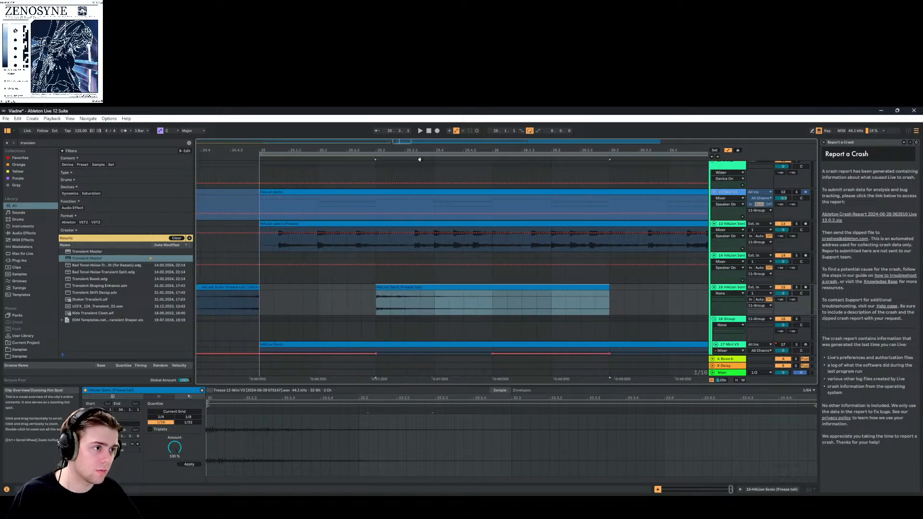
click(496, 247)
key(ctrl+e)
click(424, 226)
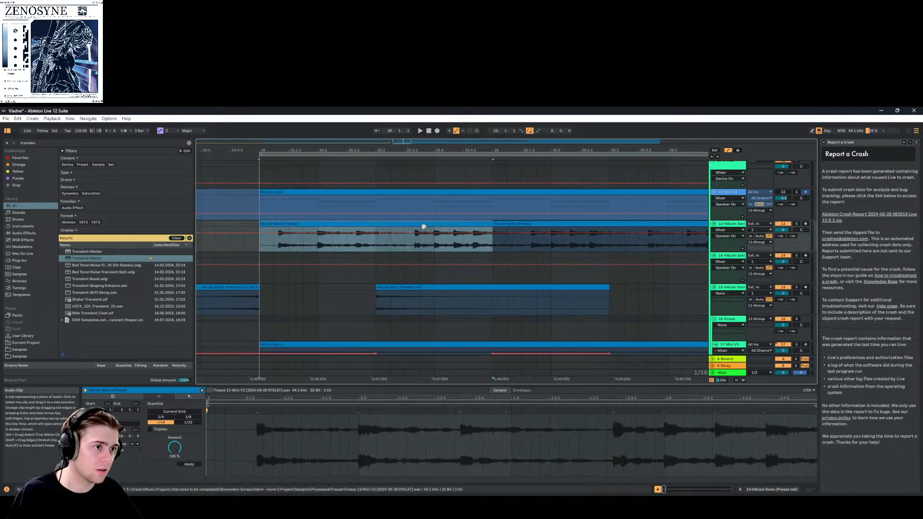
key(space)
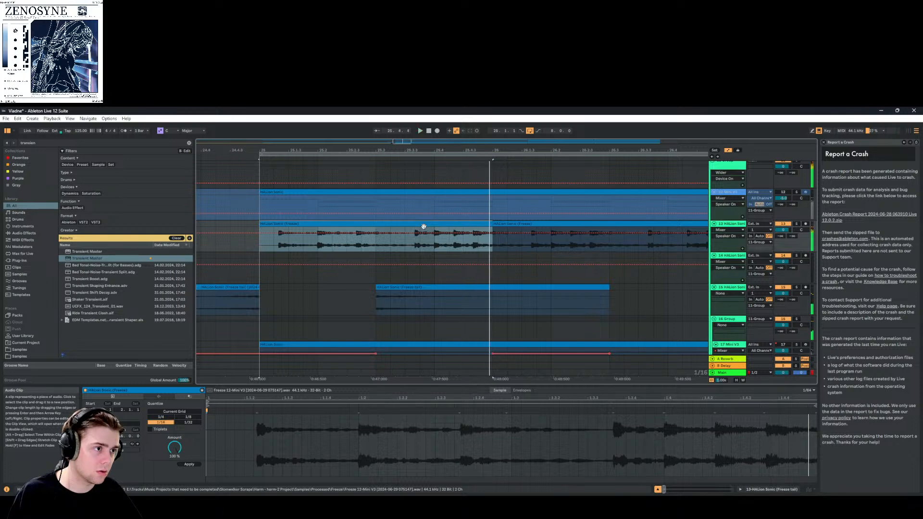
scroll(424, 229, down, 3)
scroll(424, 229, down, 3)
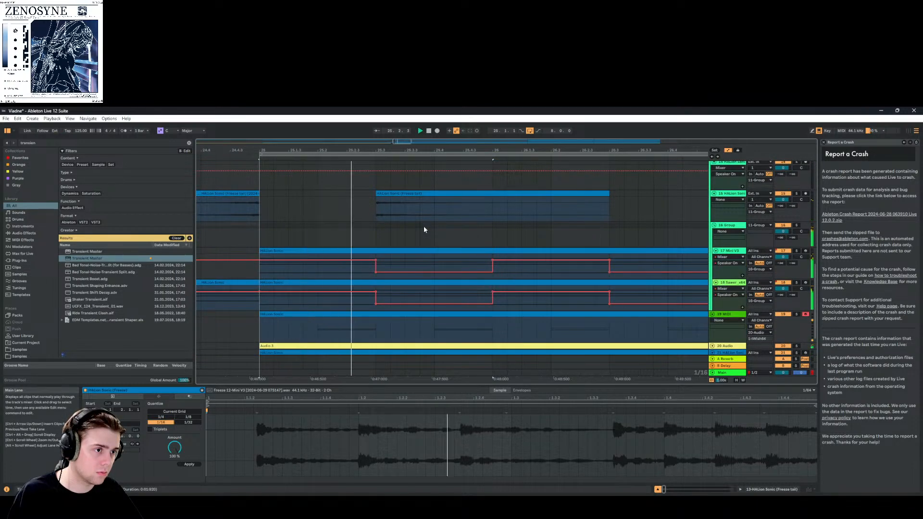
scroll(424, 229, up, 5)
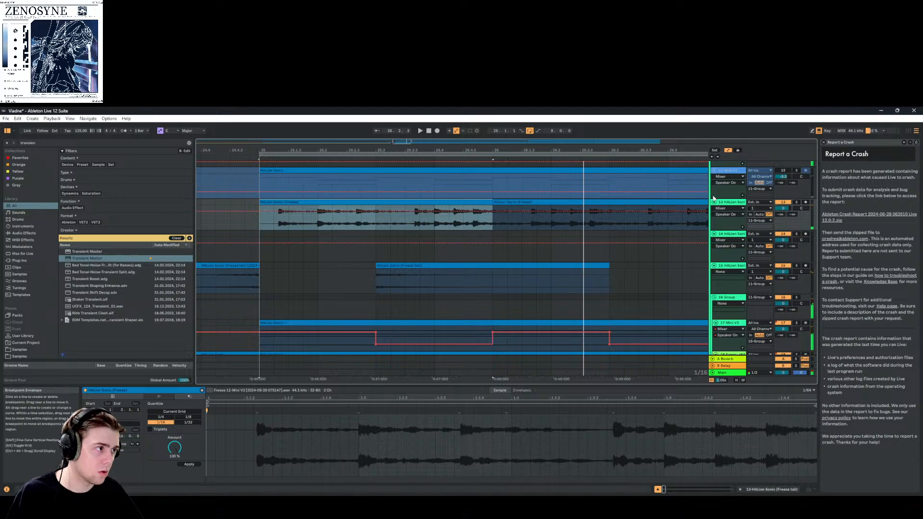
Find Auto Filter in the browser, add it to track 13, and show its Frequency automation on the track
click(723, 207)
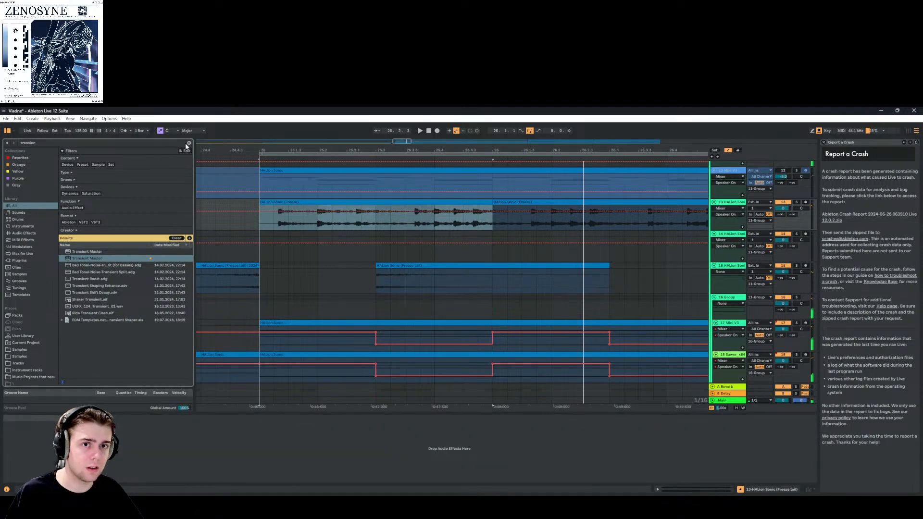
click(189, 143)
text(uto filte)
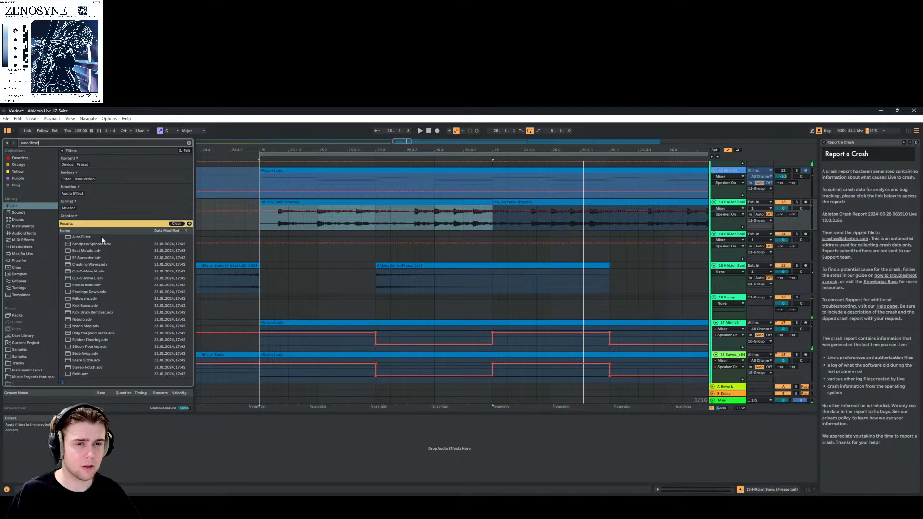
text(r)
double_click(72, 238)
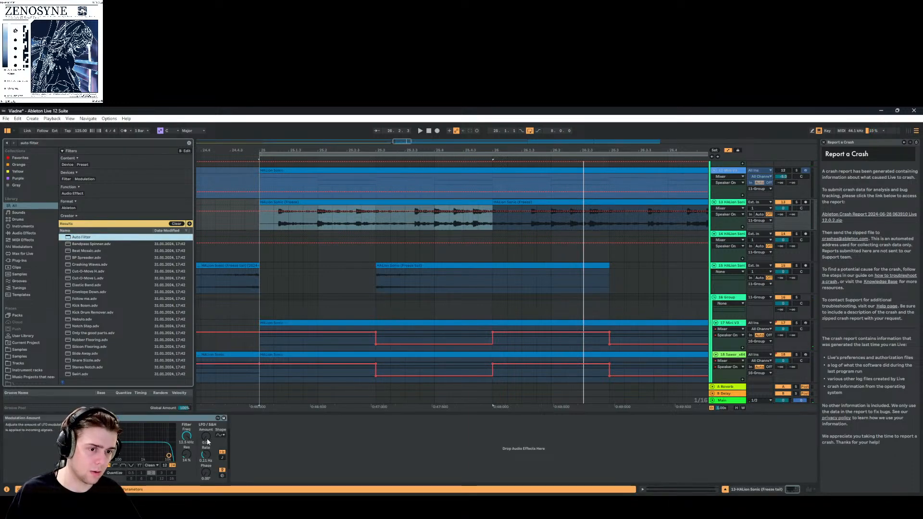
right_click(188, 438)
click(202, 439)
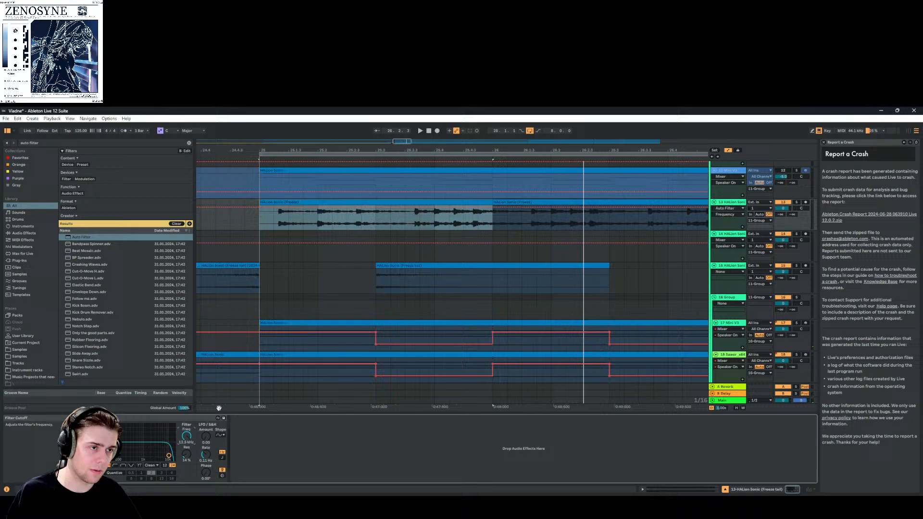
Try to shape the Auto Filter Frequency automation on track 13 from beat 3 of bar 25
click(377, 207)
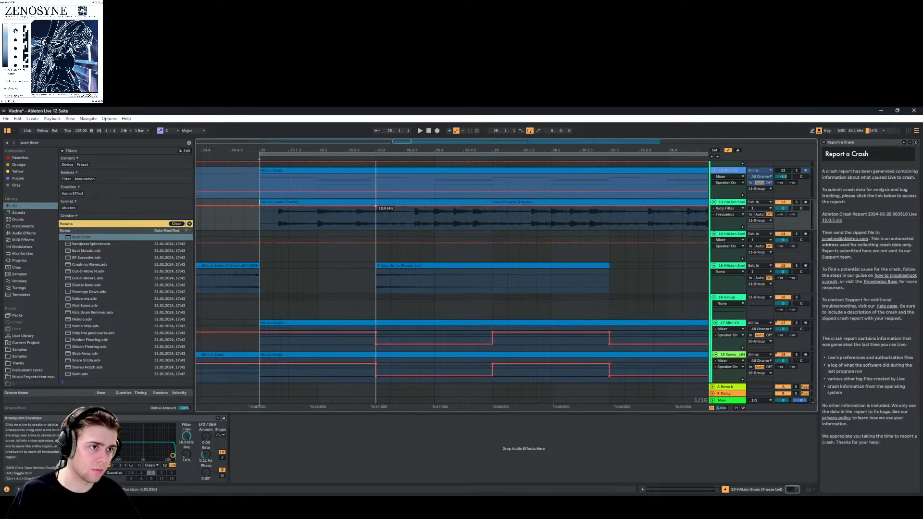
drag(376, 207, 420, 217)
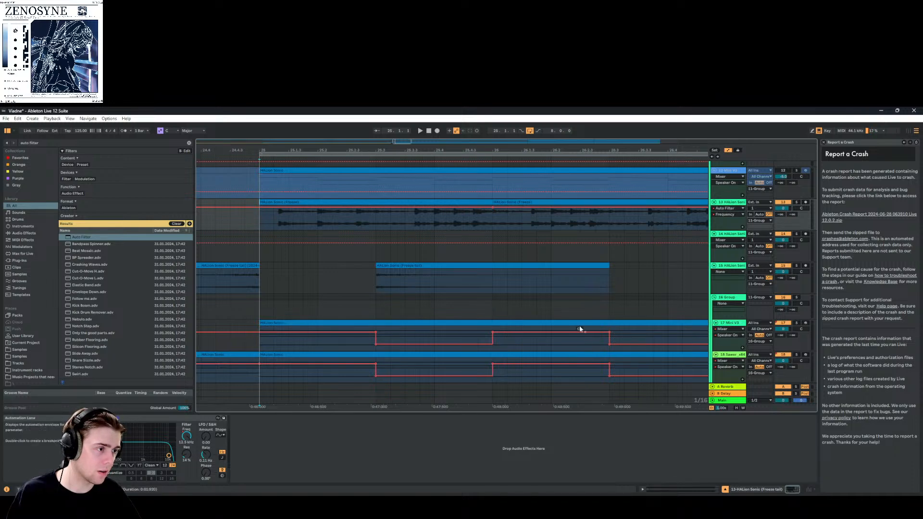
scroll(548, 321, down, 2)
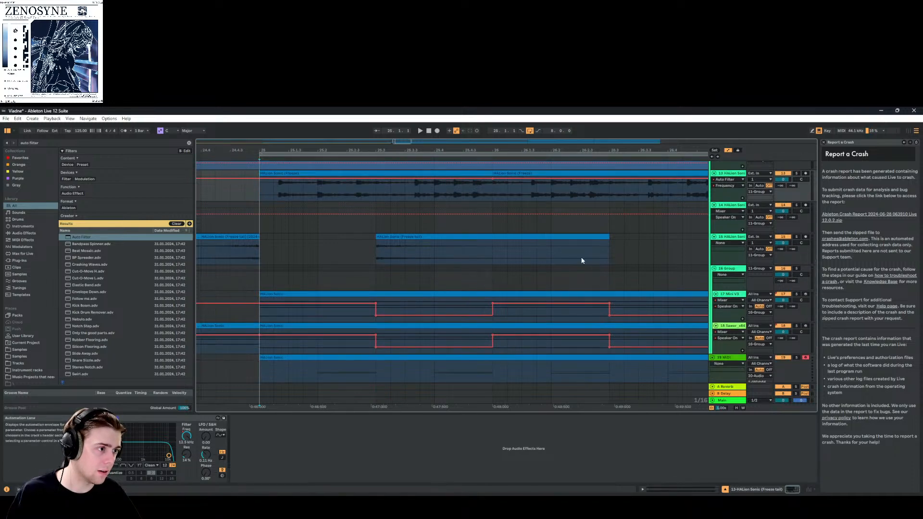
scroll(582, 261, down, 4)
Draw a curved dip in track 13's Auto Filter Frequency automation just after bar 26, deepening its low point during playback
scroll(573, 220, up, 9)
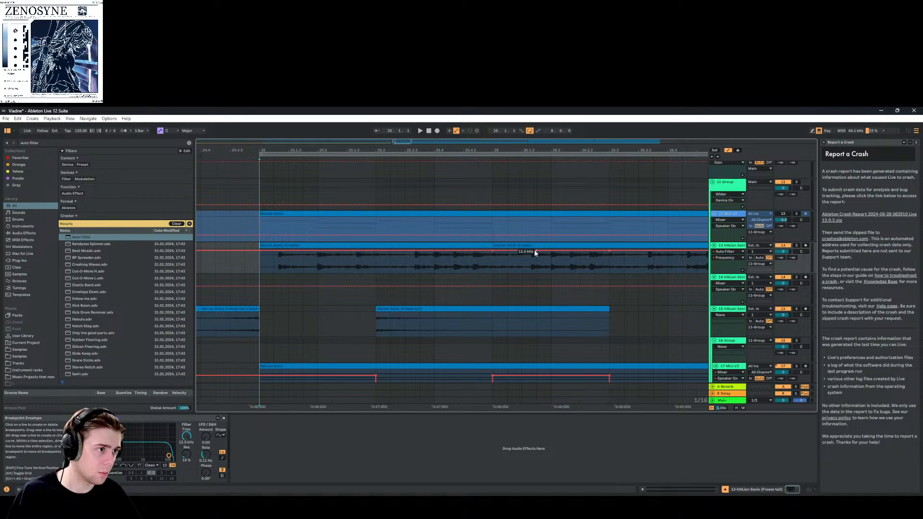
drag(521, 252, 478, 251)
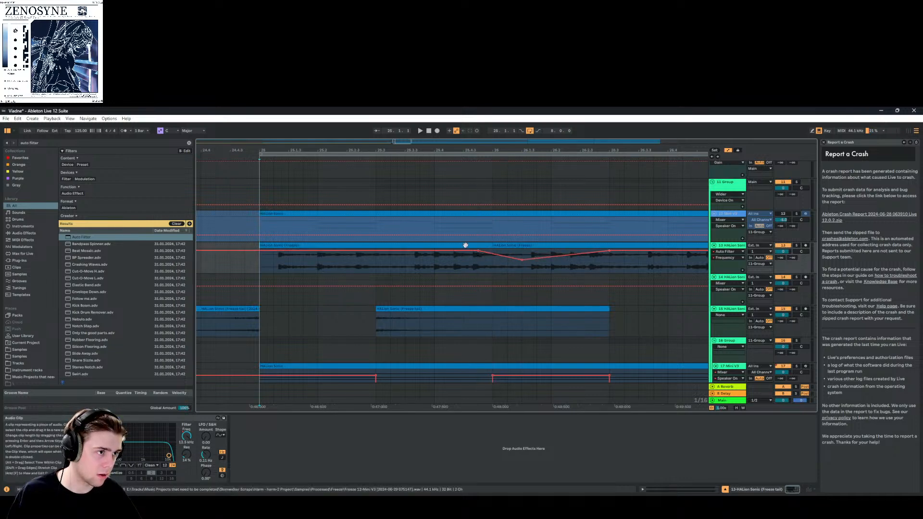
click(466, 245)
key(space)
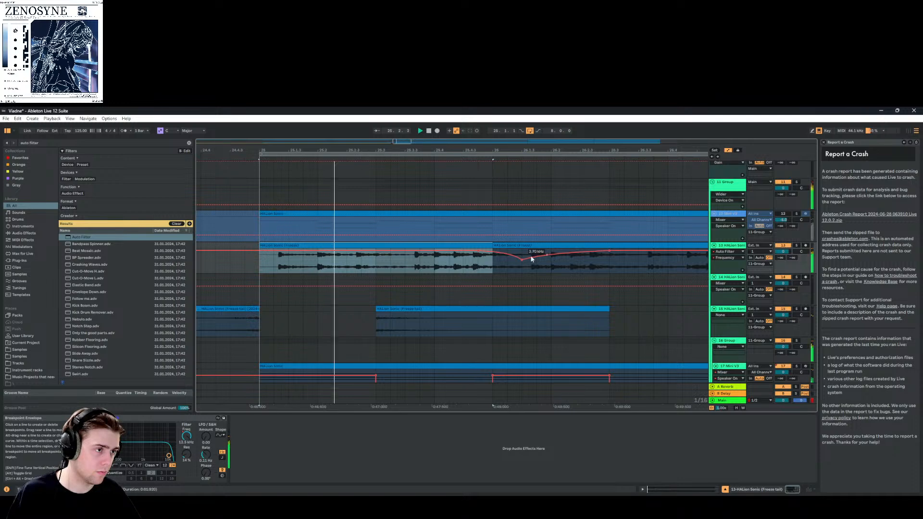
drag(521, 260, 521, 266)
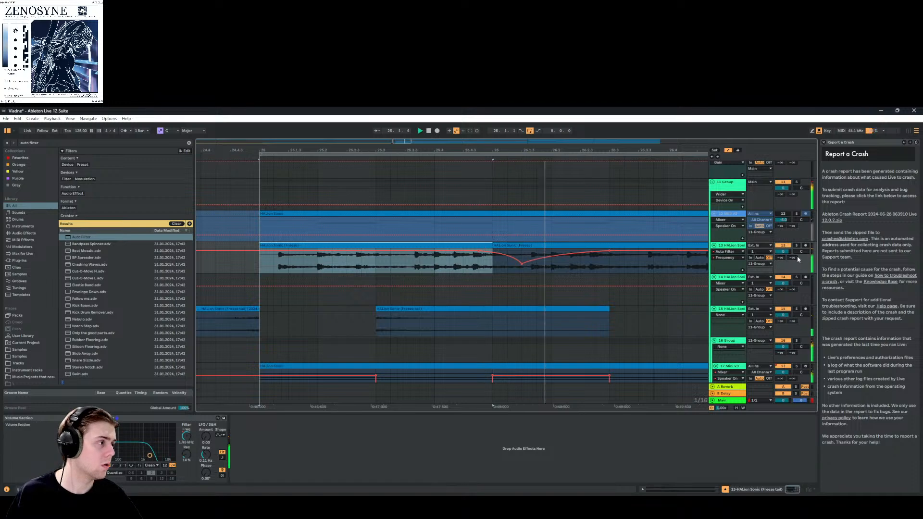
Move the low point of the filter dip to beat 3 of bar 26, with the frequency rising again shortly after, and play it
scroll(585, 268, down, 1)
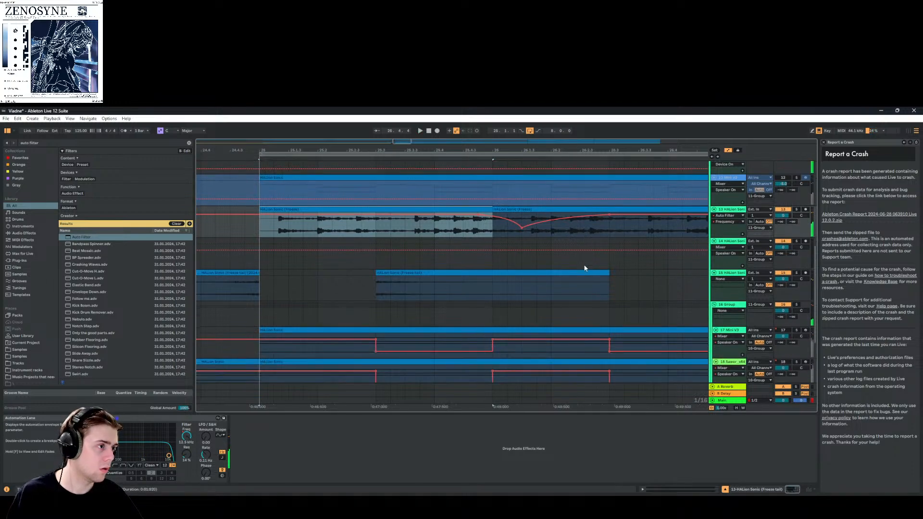
click(522, 228)
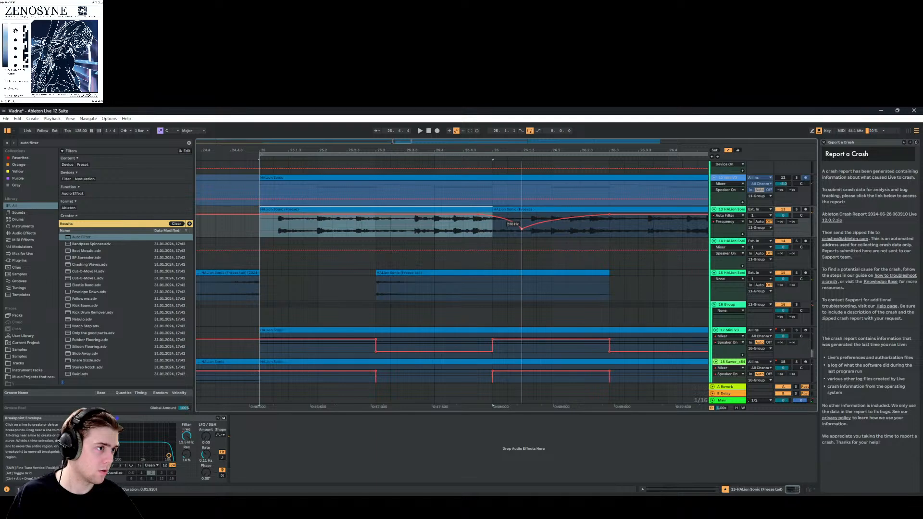
drag(521, 228, 609, 230)
key(space)
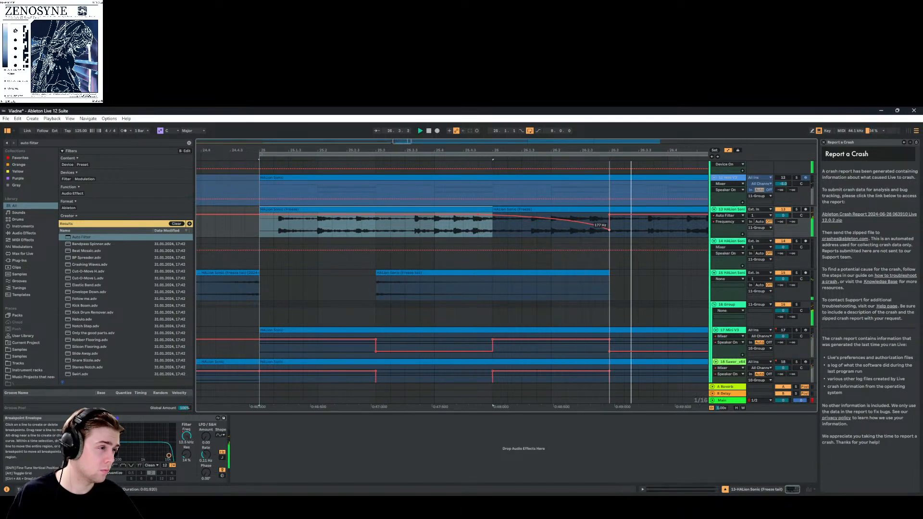
drag(608, 215, 638, 217)
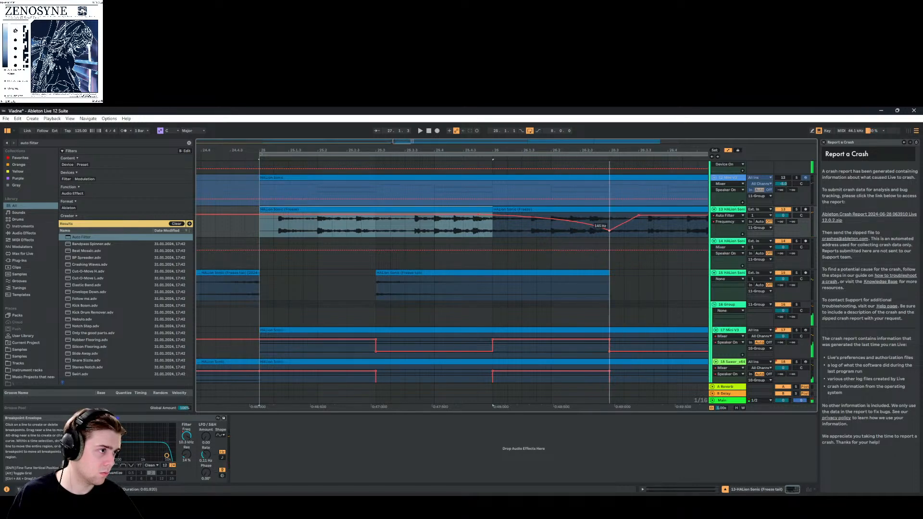
scroll(609, 233, down, 2)
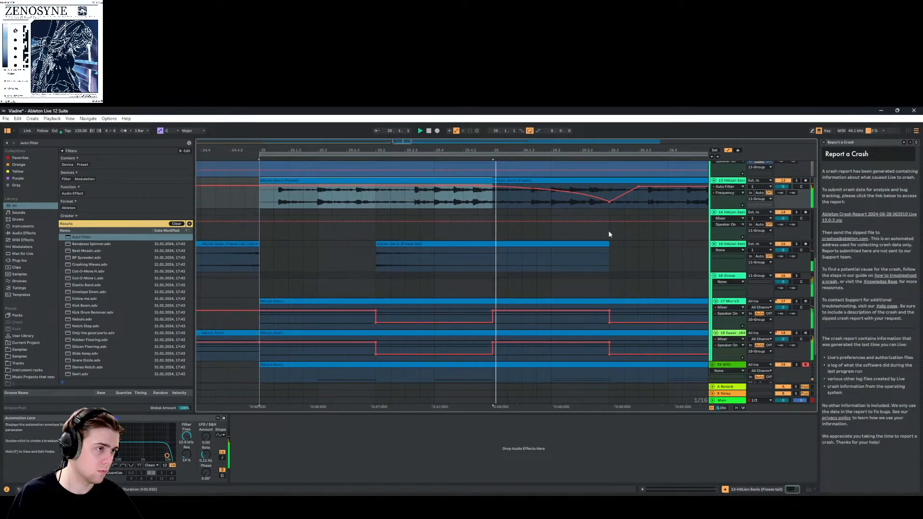
scroll(608, 230, up, 2)
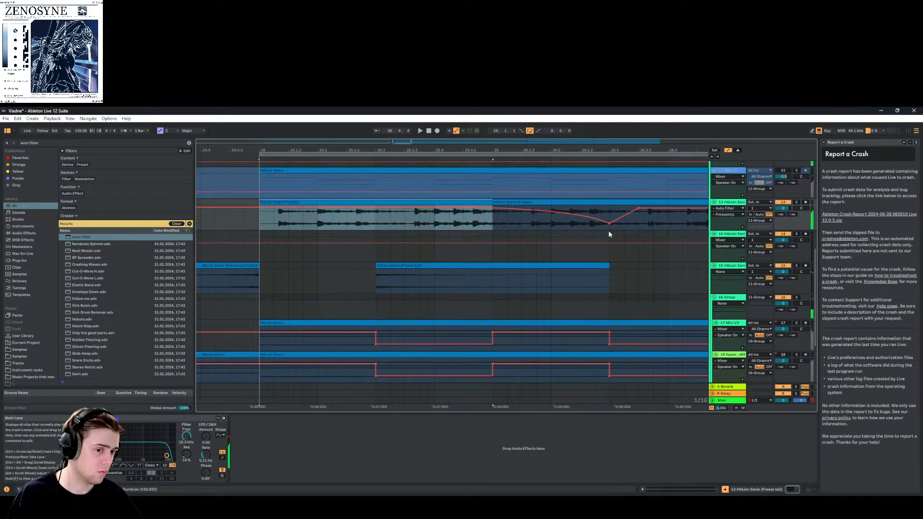
Find Delay in the browser, add it to track 13, and place it before the Auto Filter
click(188, 143)
text(del)
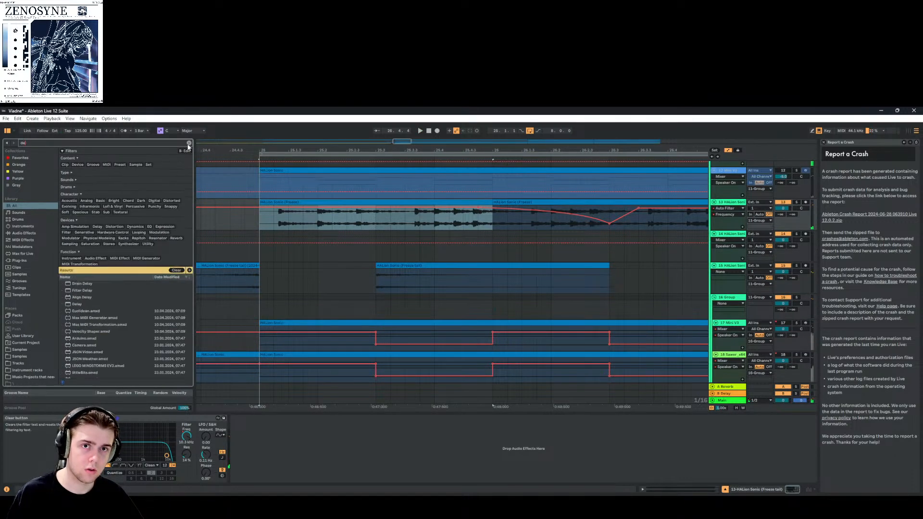
double_click(72, 306)
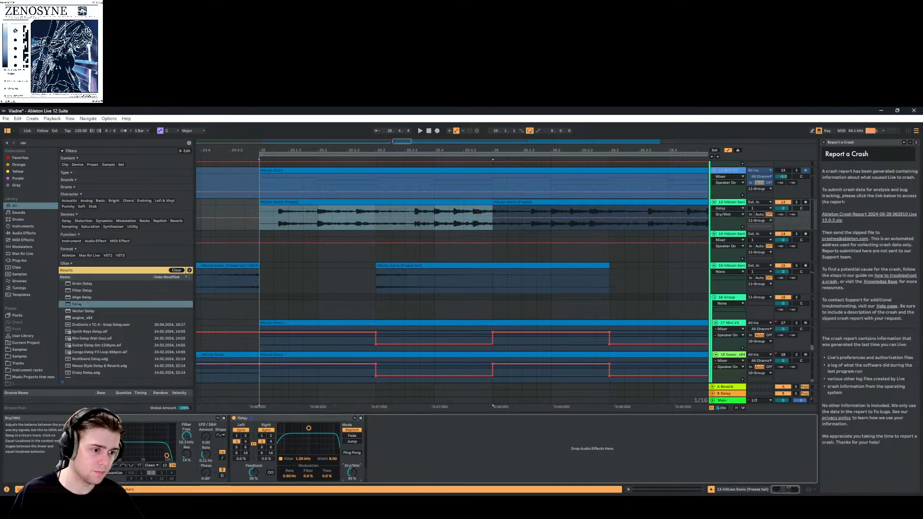
click(305, 419)
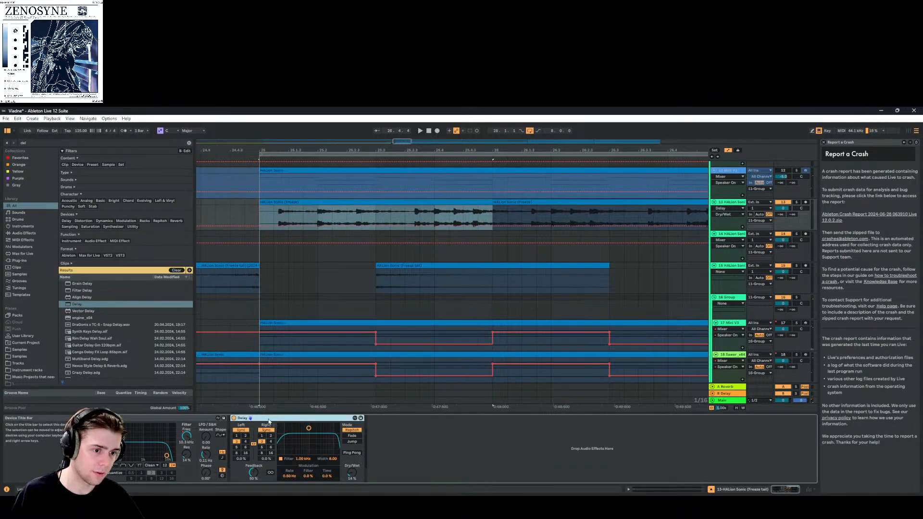
drag(245, 418, 125, 418)
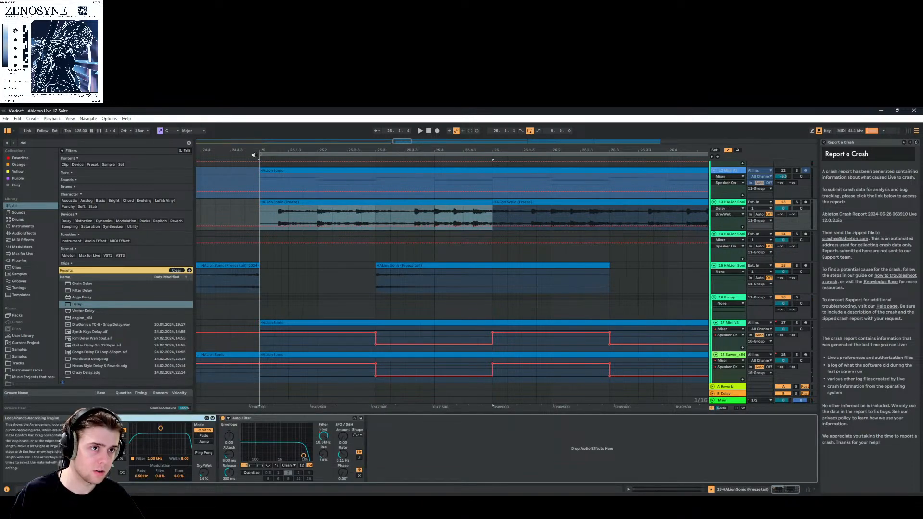
Play the section from bar 25 and set the Dry/Wet of track 13's Delay to 15%
click(253, 155)
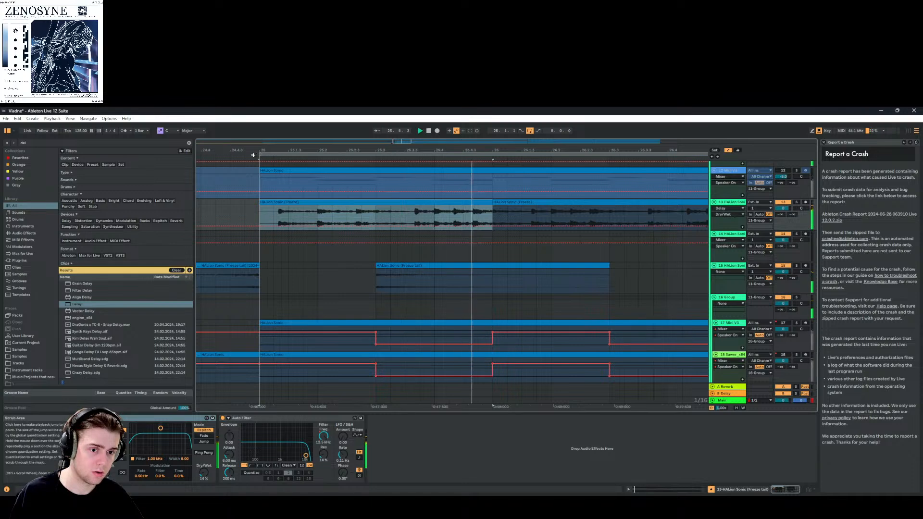
click(203, 479)
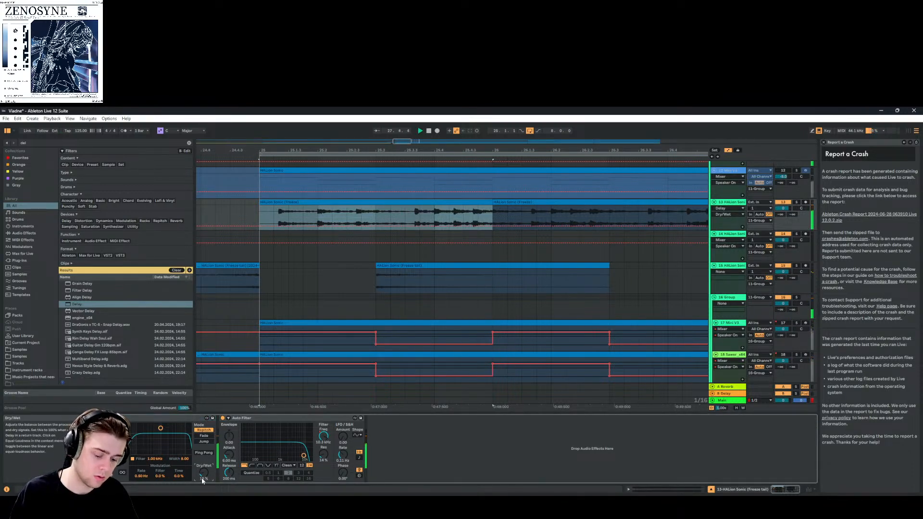
text(15)
key(Return)
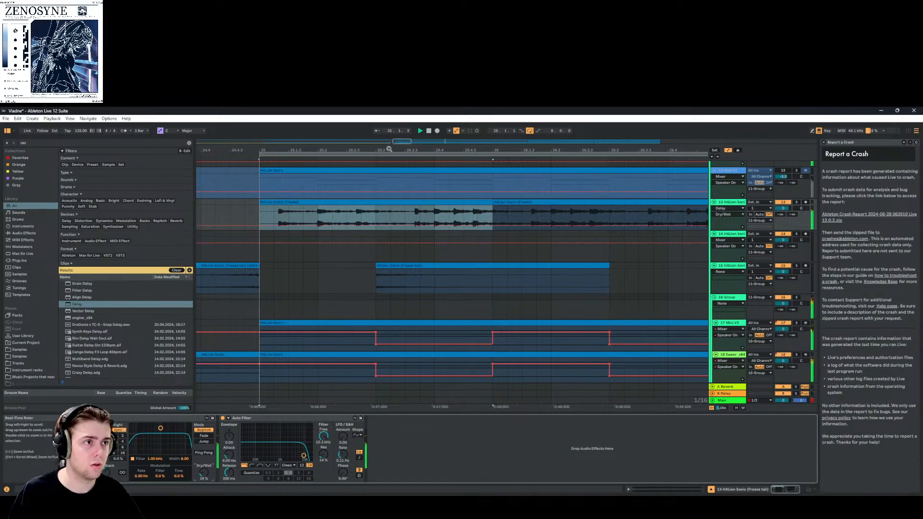
Set the grid to 1/32, automate track 13's Delay off for just over half a beat from beat 2 of bar 25, and play it
drag(402, 144, 399, 141)
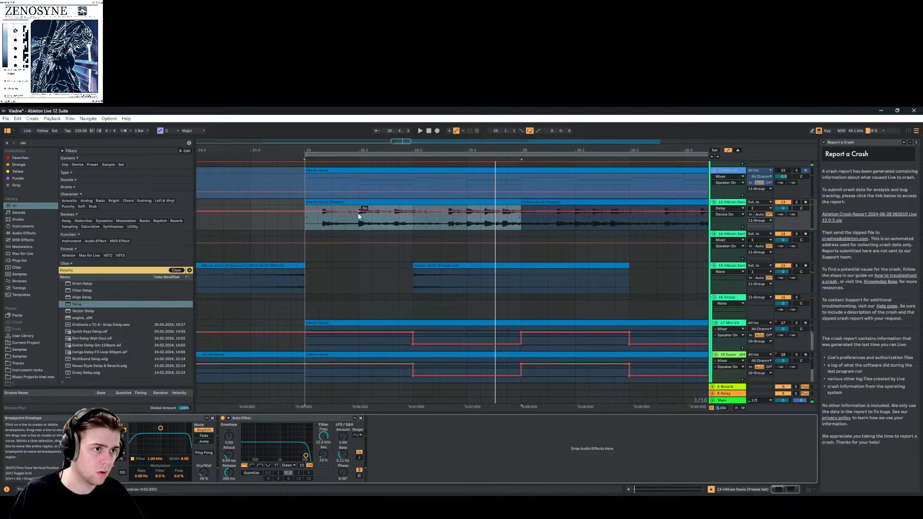
right_click(385, 270)
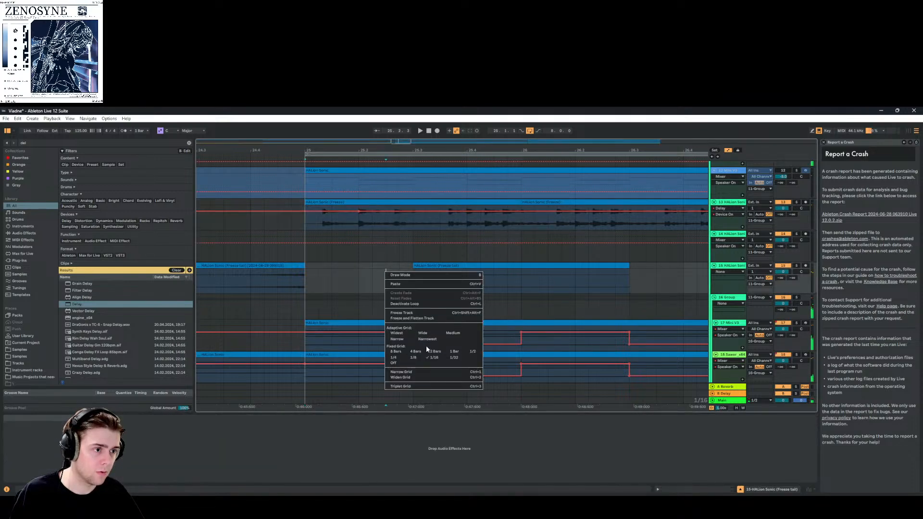
click(454, 358)
click(392, 211)
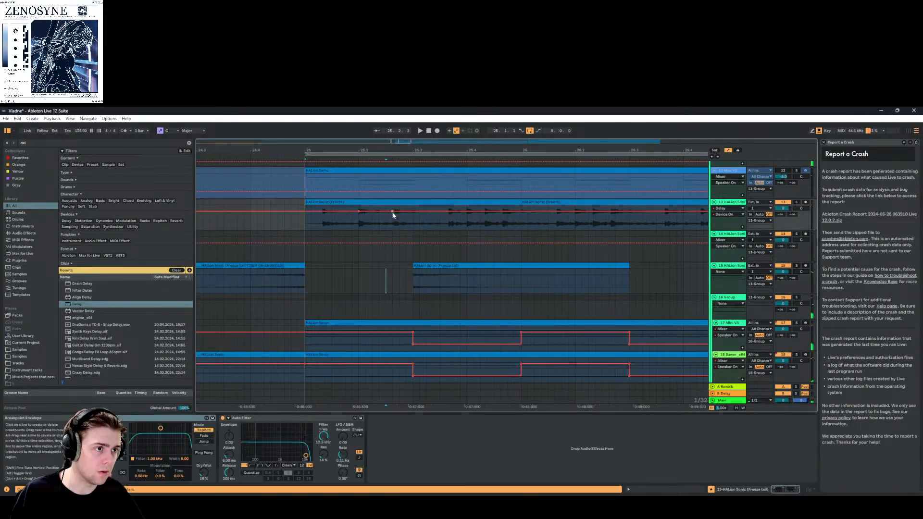
drag(393, 210, 360, 222)
click(287, 157)
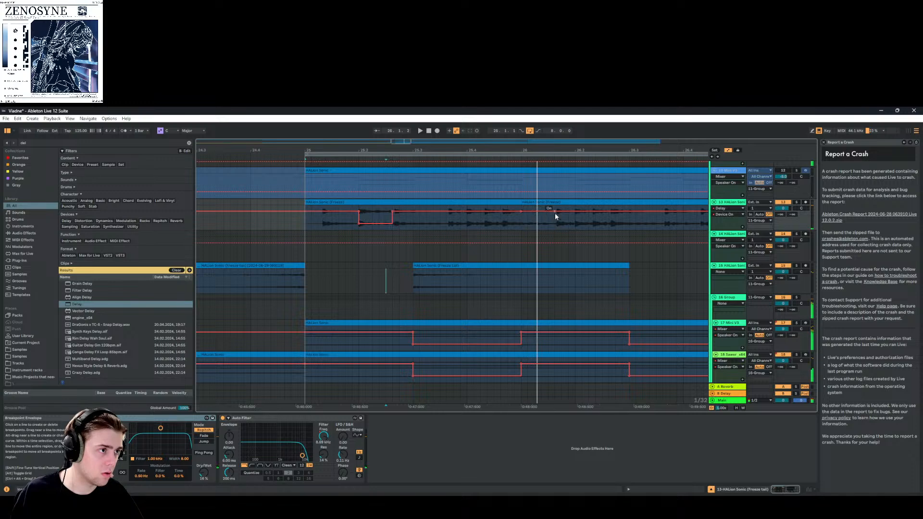
Automate track 13's Delay off for just over half a beat from the start of bar 26, and play it
drag(547, 212, 547, 224)
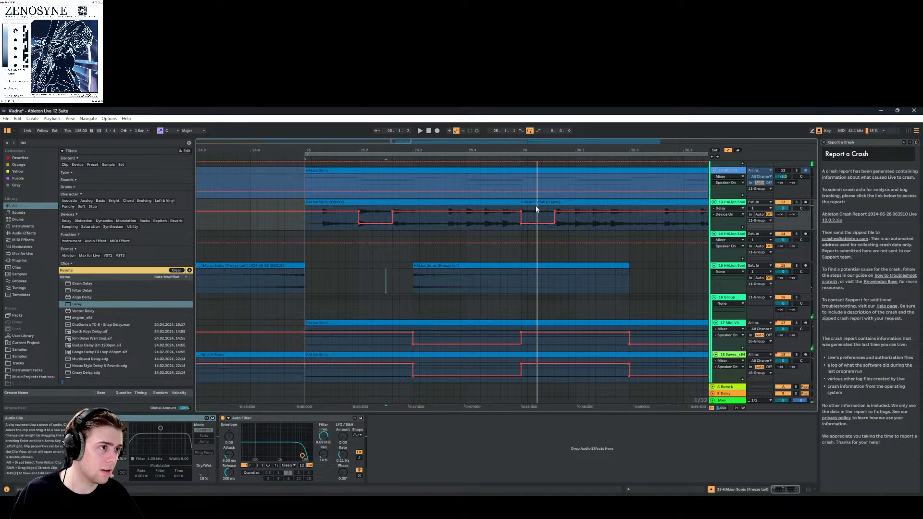
key(space)
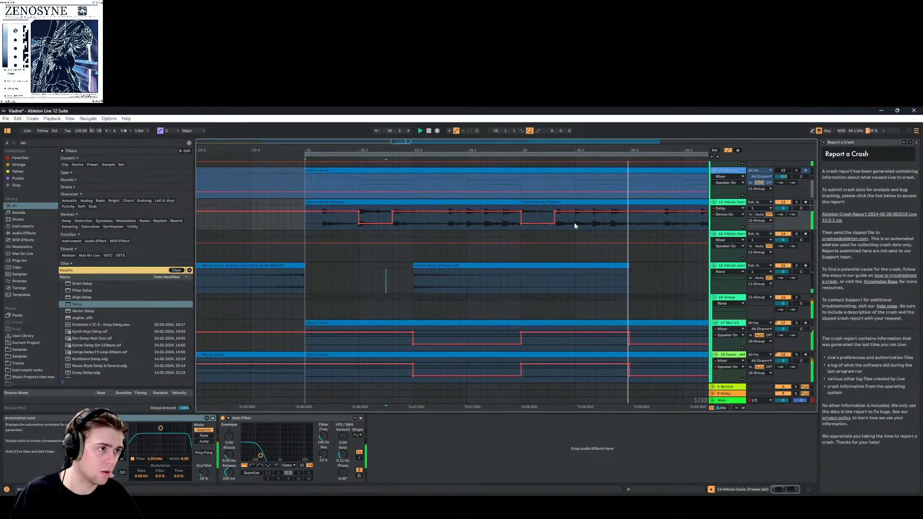
Split track 13's clip where the Delay-off section of bar 26 ends, then select and play the short piece before the split
scroll(535, 223, up, 2)
click(529, 239)
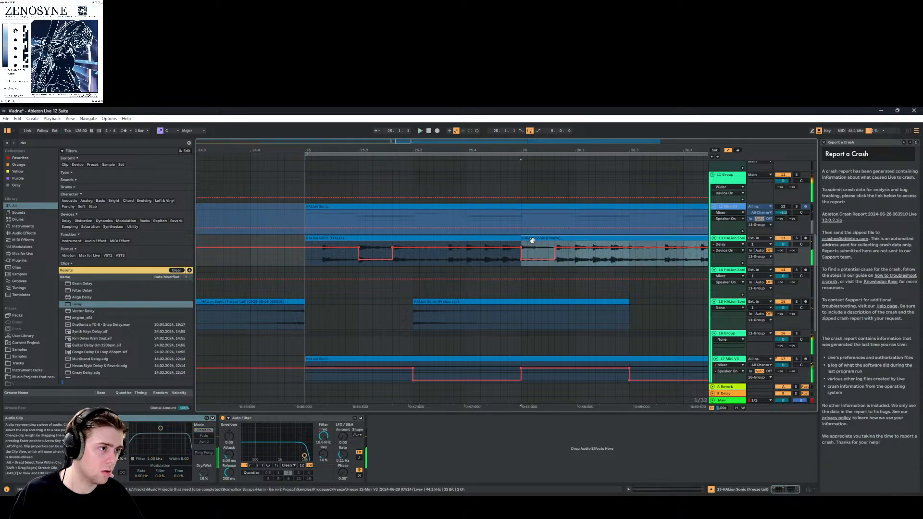
click(554, 267)
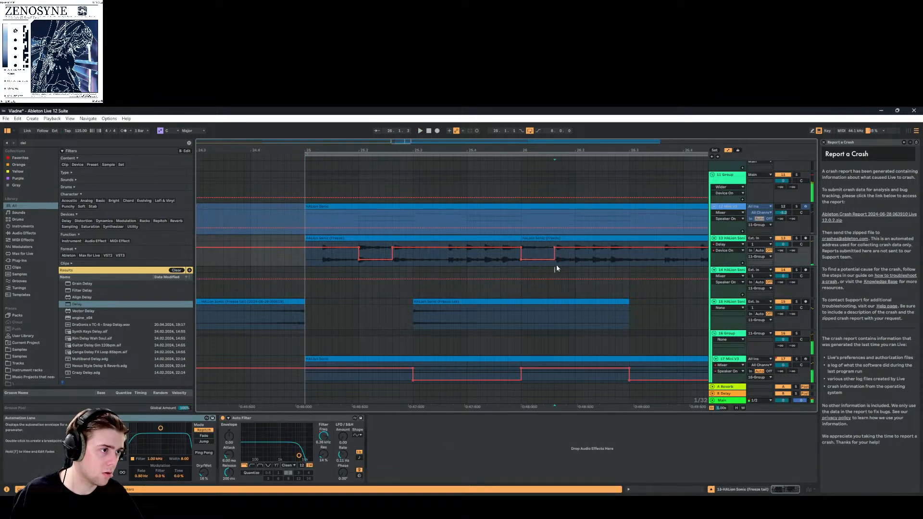
click(568, 259)
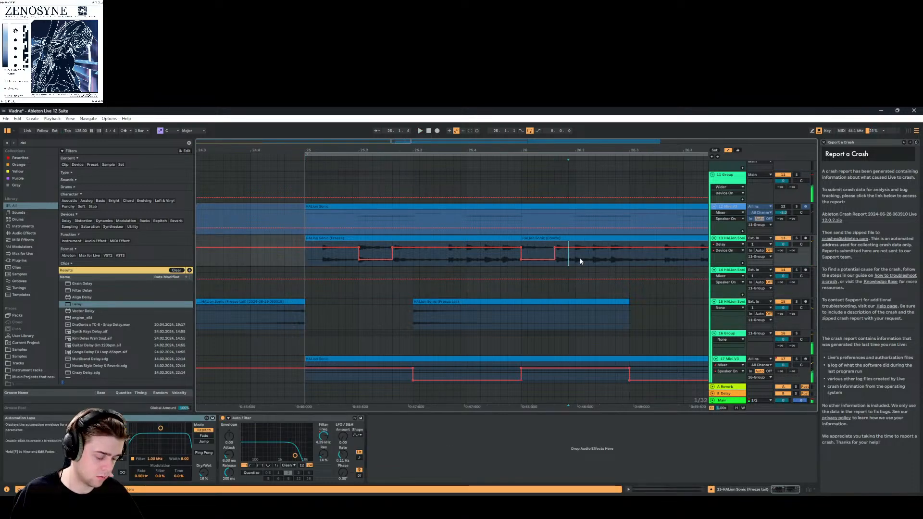
key(ctrl+e)
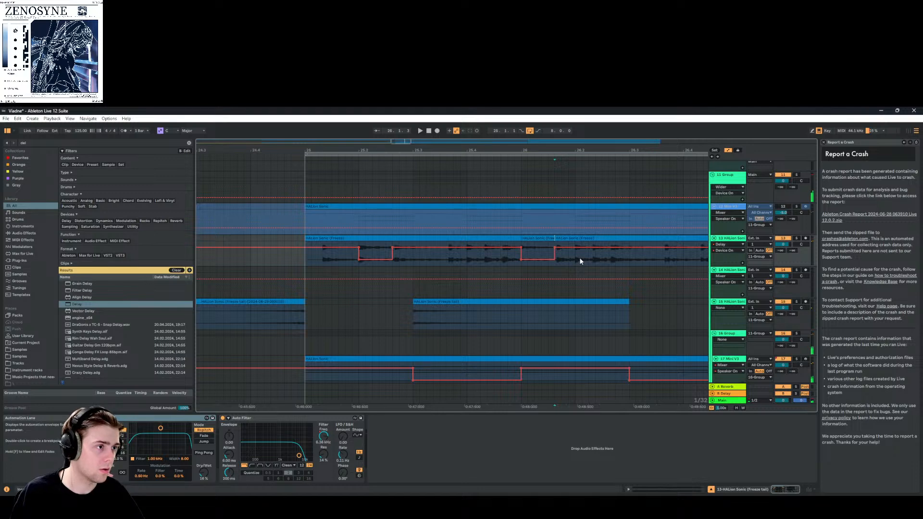
click(530, 240)
key(space)
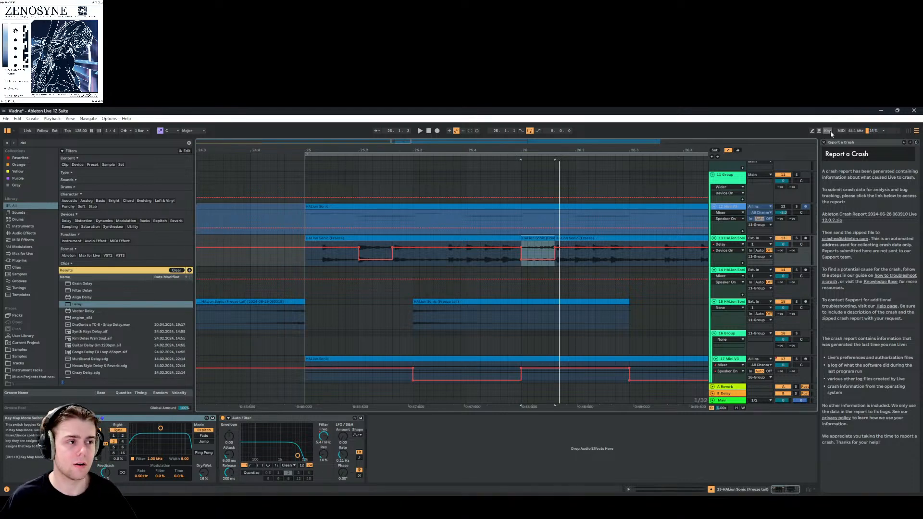
key(space)
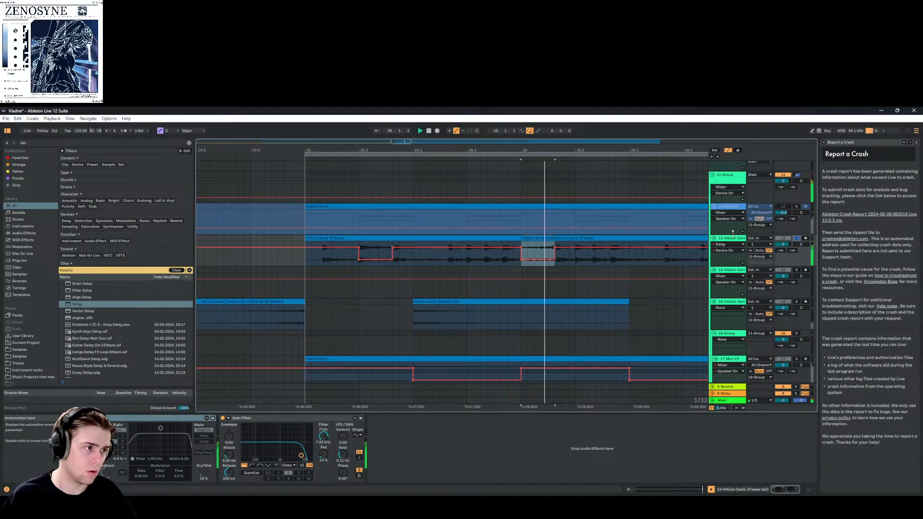
Insert an audio track below track 13, move the short bar 26 clip onto it, and copy the Delay and Auto Filter there
right_click(739, 238)
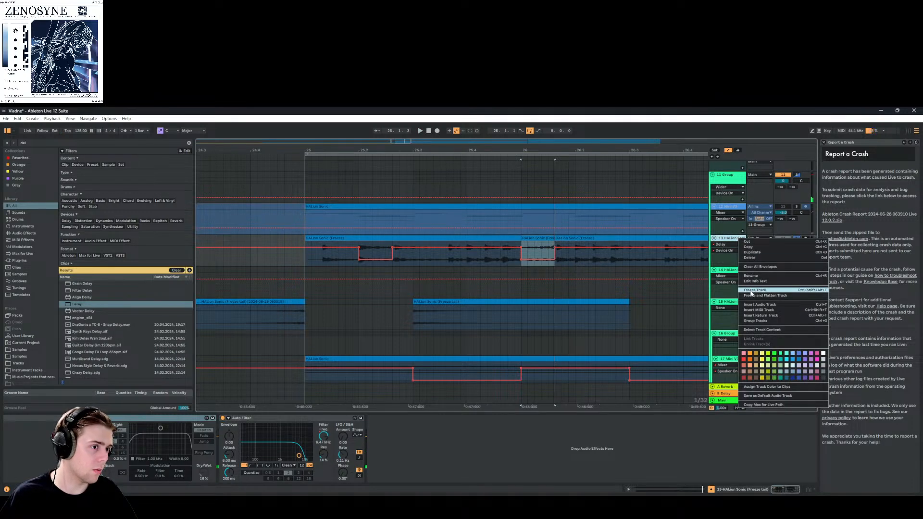
click(759, 304)
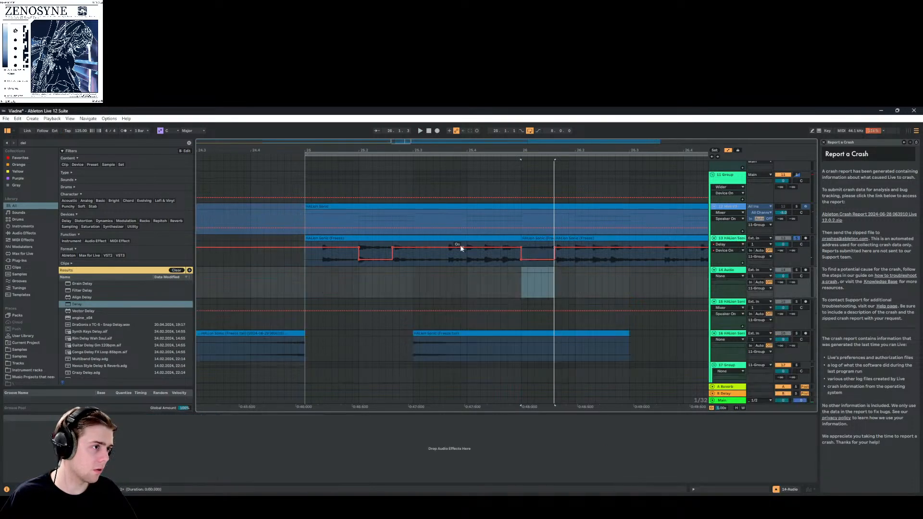
click(539, 240)
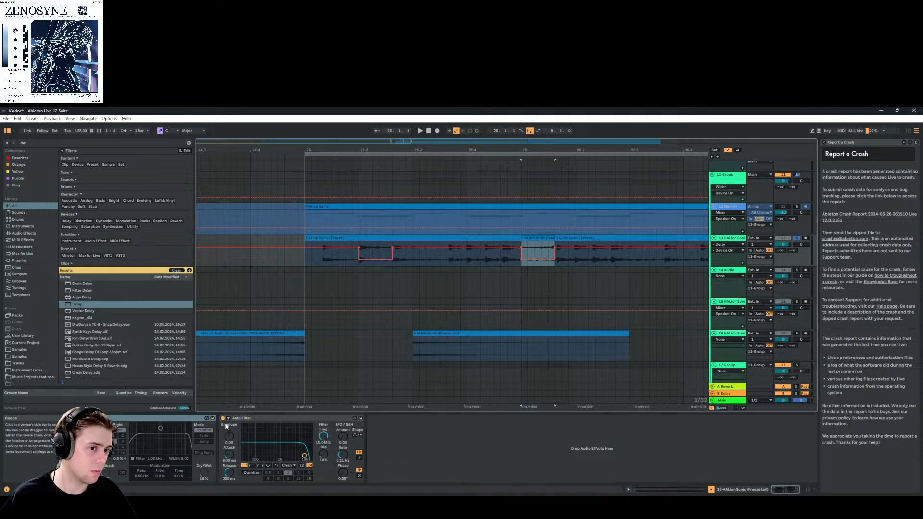
click(284, 419)
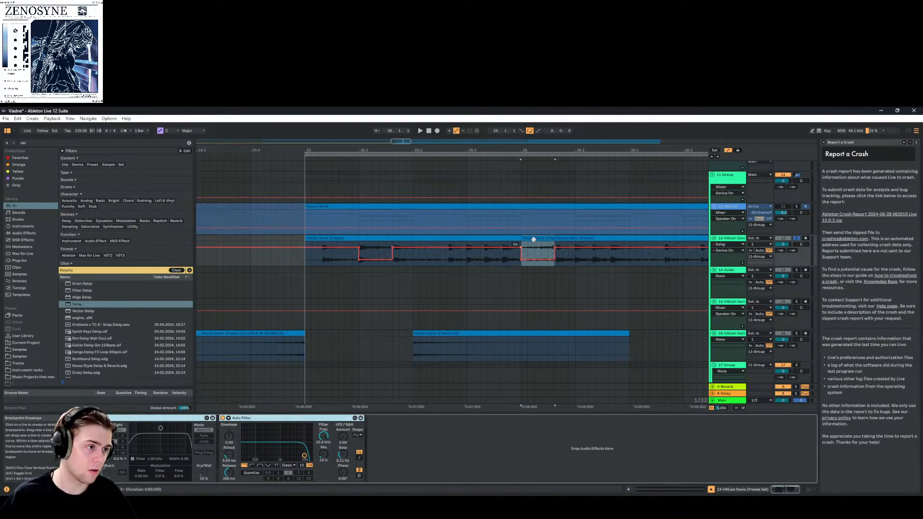
drag(537, 251, 538, 282)
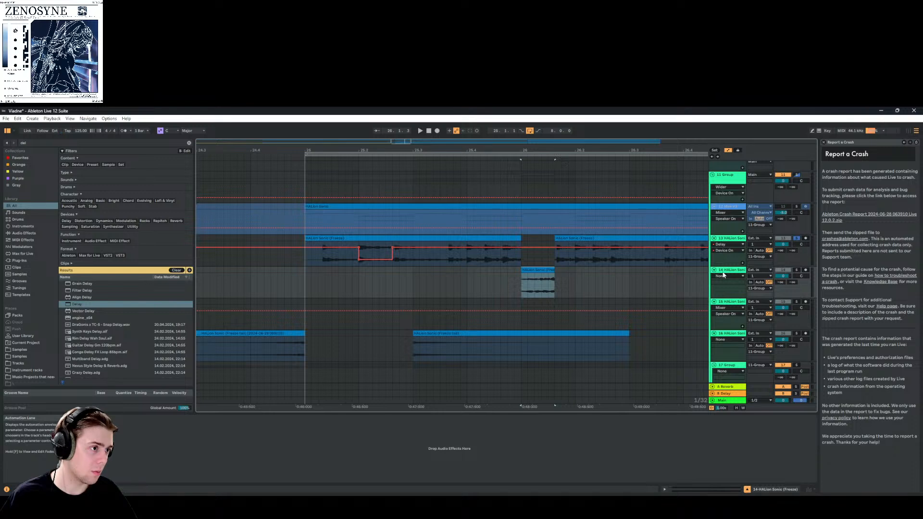
click(515, 447)
click(341, 272)
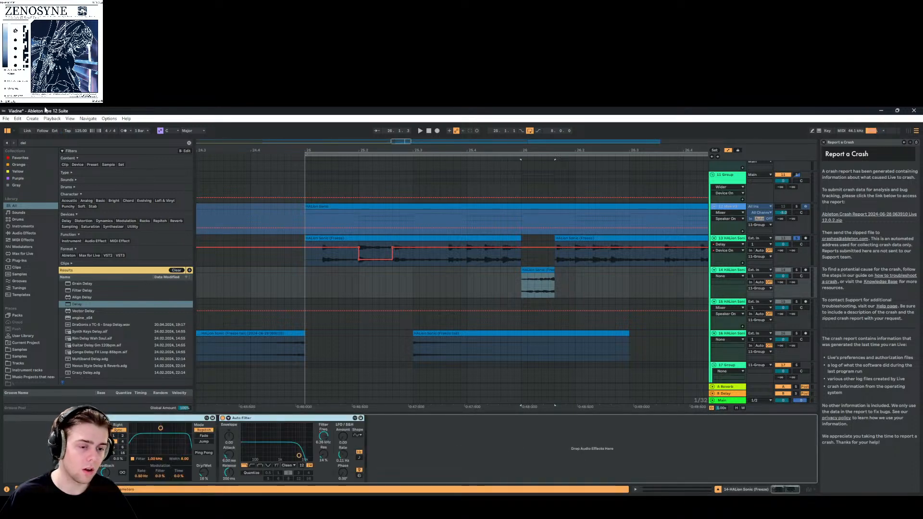
Find Amp in the browser, add it after the Auto Filter on track 14, and play the short clip
click(189, 142)
text(amp)
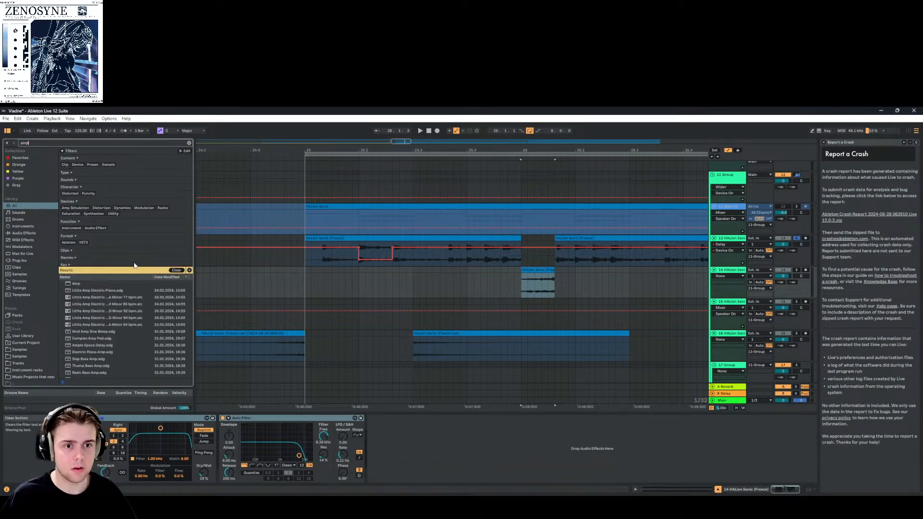
double_click(75, 283)
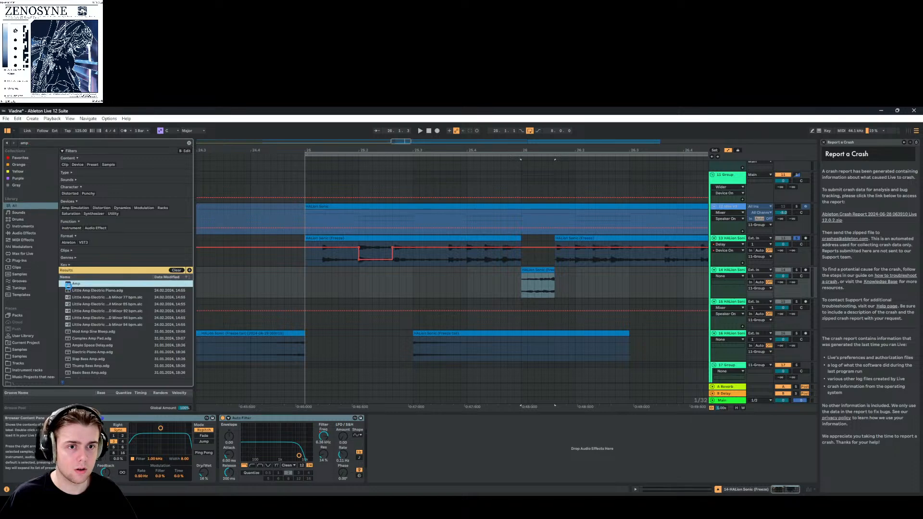
key(space)
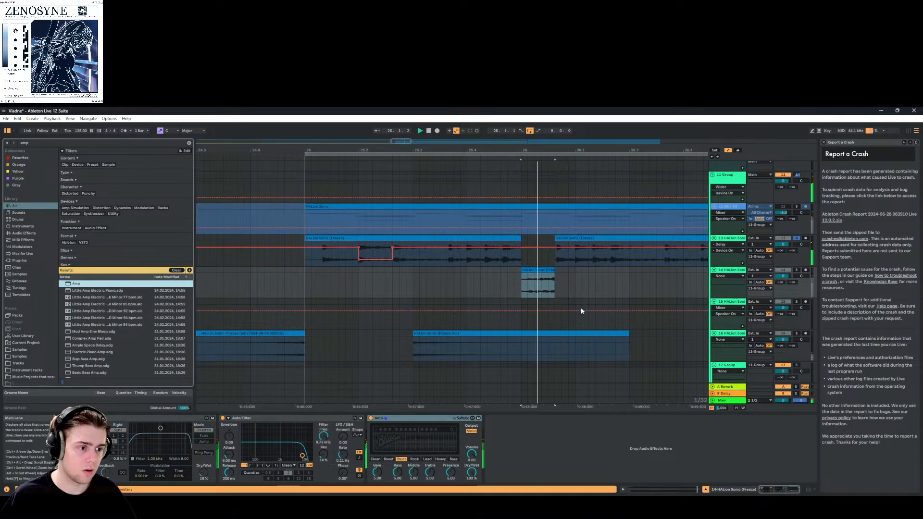
Adjust Amp on track 14 during playback, trying the Rock type, keeping Blues, and setting Treble to about 3.33
click(733, 260)
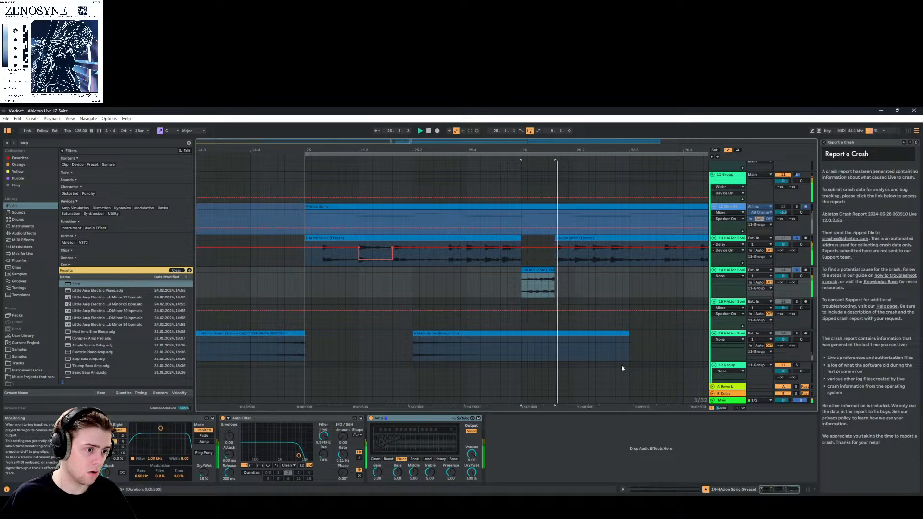
drag(430, 472, 430, 483)
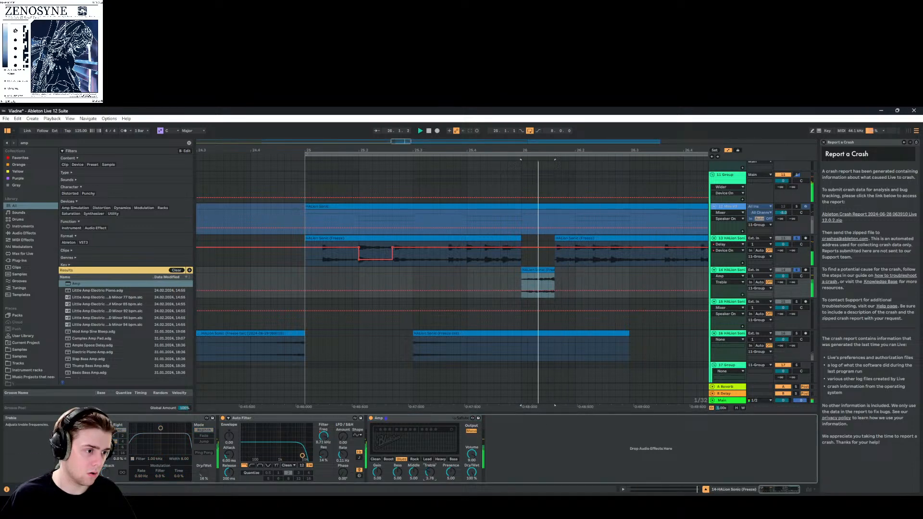
click(428, 459)
click(414, 459)
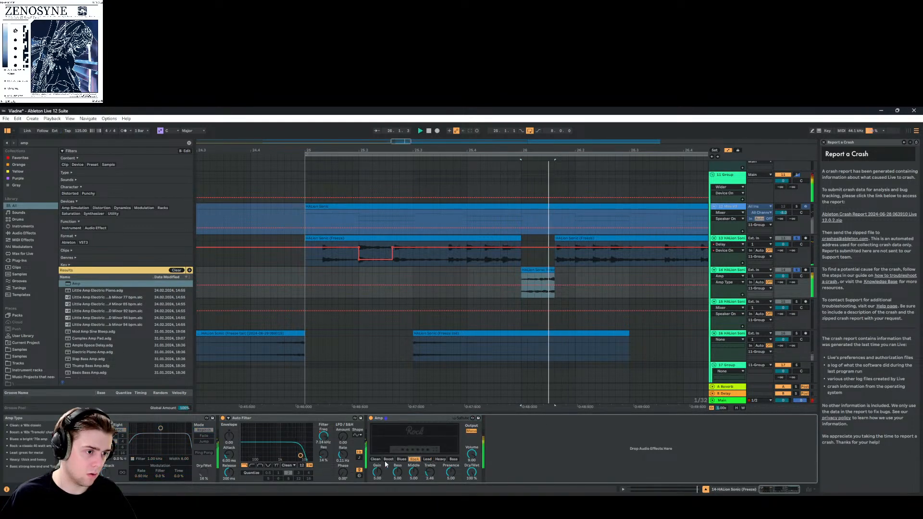
click(401, 459)
drag(430, 472, 430, 464)
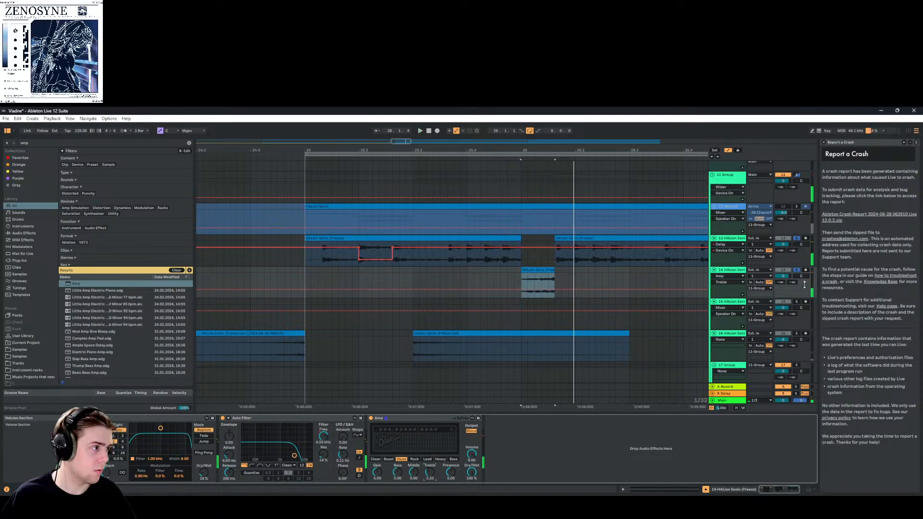
Try Amp's Dual output on track 14, return it to Mono, and play from just before bar 25
click(471, 430)
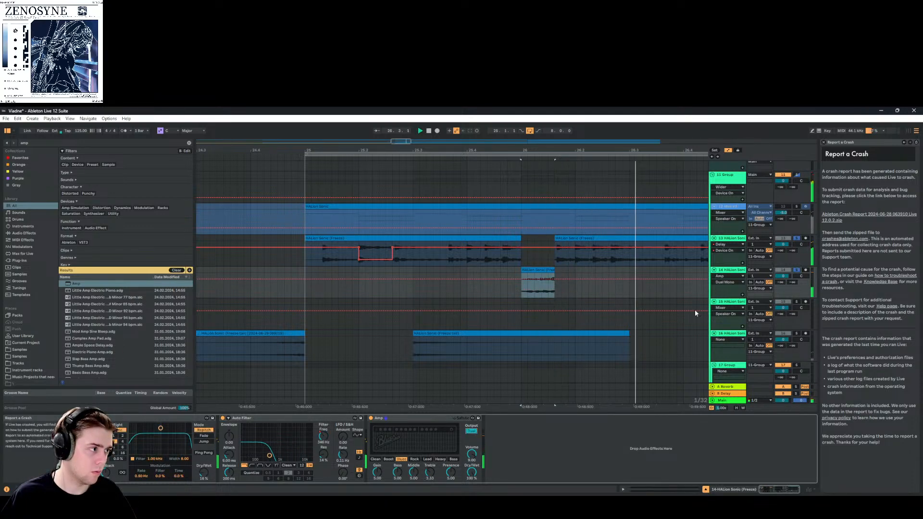
click(471, 430)
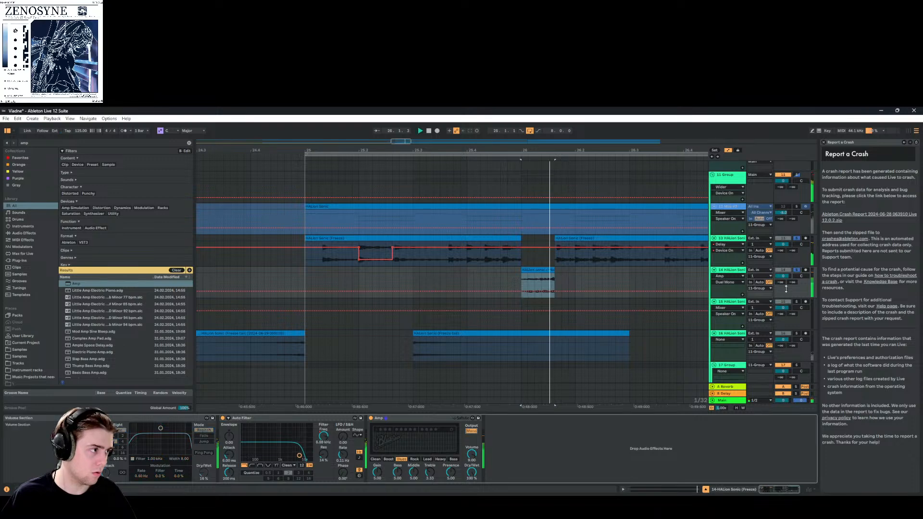
click(291, 157)
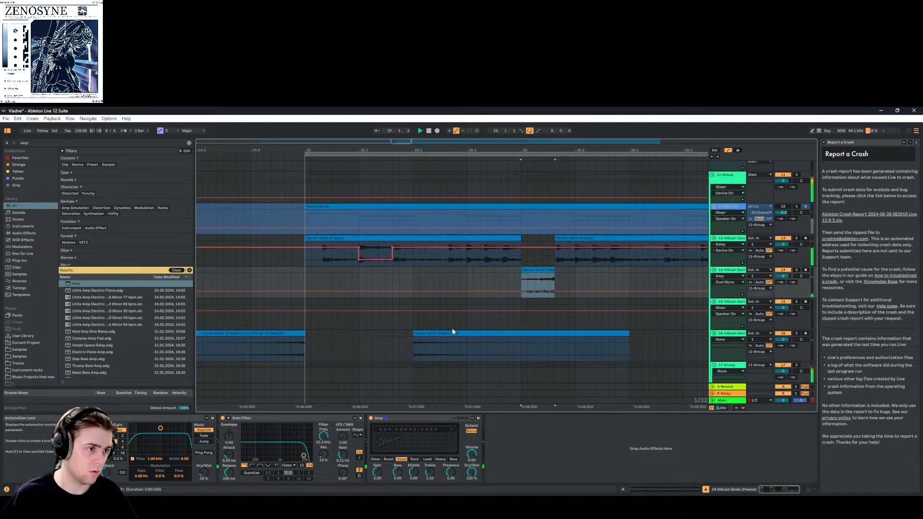
Shorten the freeze tail clip on track 16 so it ends at the start of bar 26, and play the section
key(space)
drag(627, 333, 520, 333)
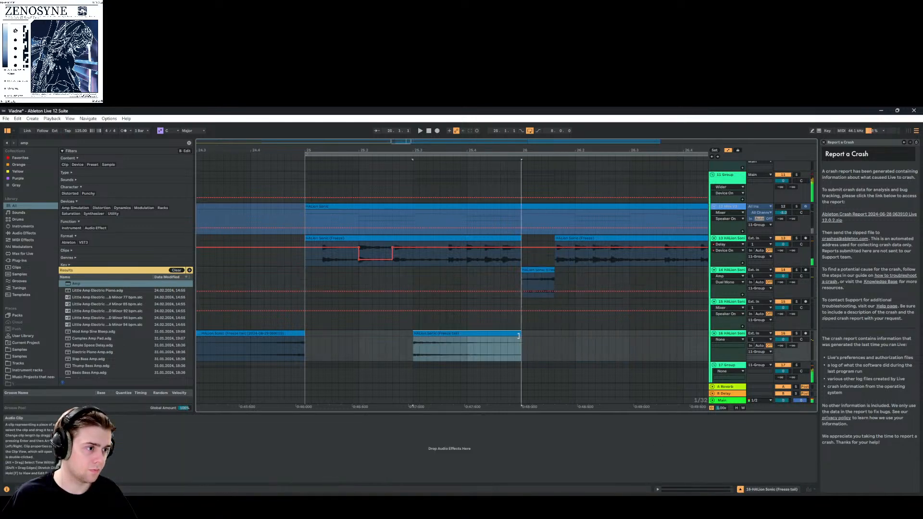
mouse_move(463, 331)
mouse_down()
mouse_move(396, 335)
mouse_move(474, 335)
mouse_up()
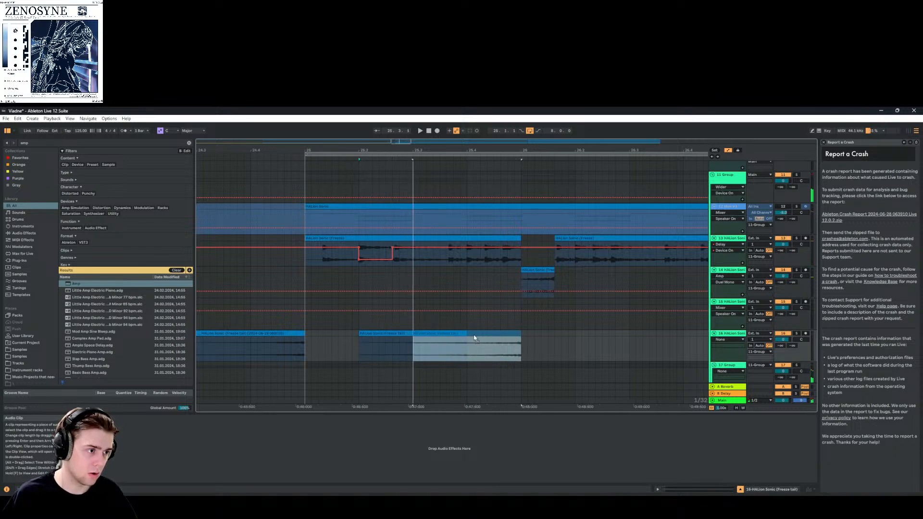
key(space)
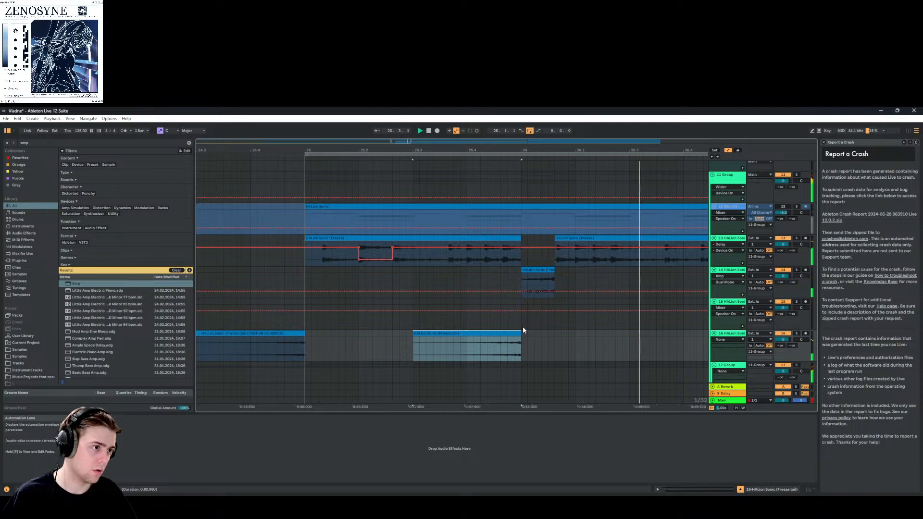
Play the arrangement from the short Amp-processed clip on track 14 at bar 26
key(space)
click(537, 271)
key(space)
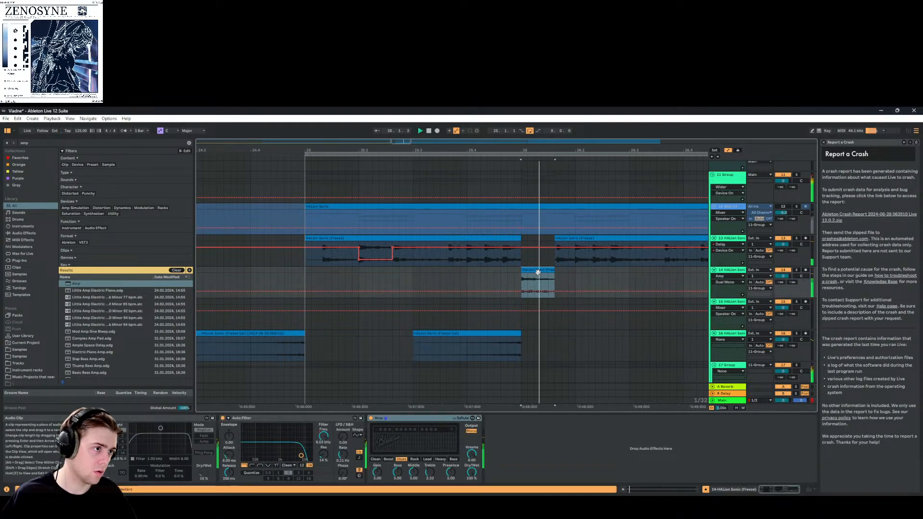
Shorten the bar 26 clip on track 14, duplicate it, overlap the copy to fill the gap, and play from before bar 25
drag(552, 269, 543, 269)
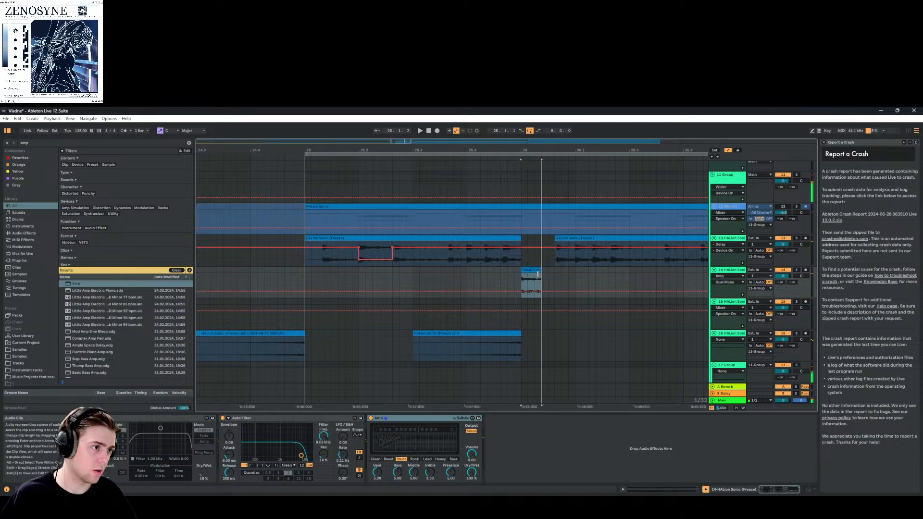
key(ctrl+d)
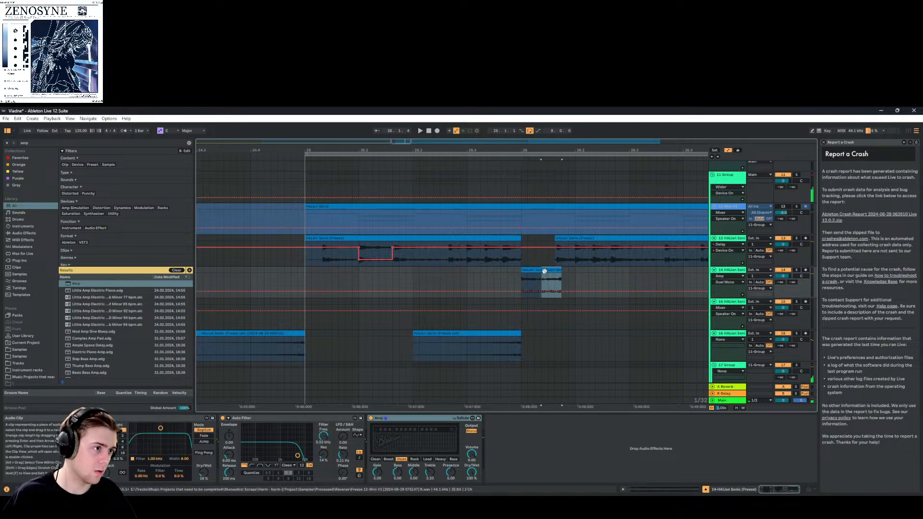
drag(544, 271, 536, 272)
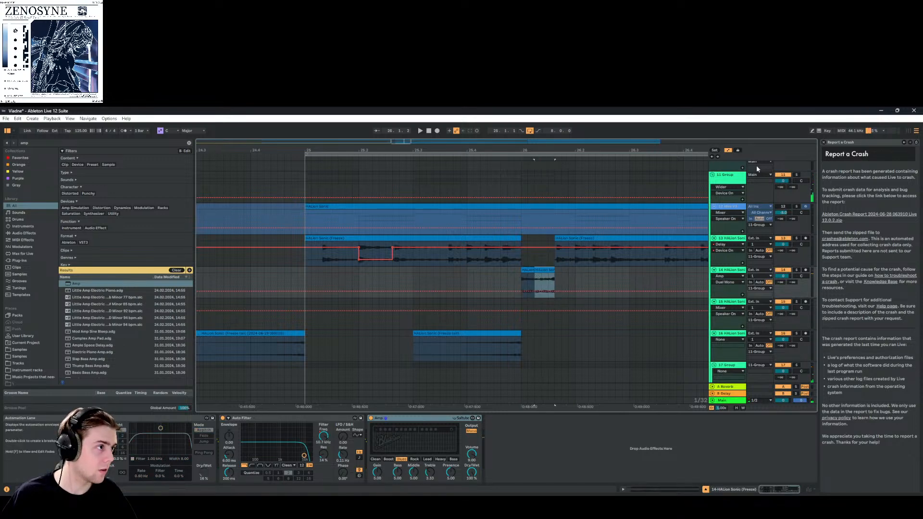
click(609, 285)
click(728, 150)
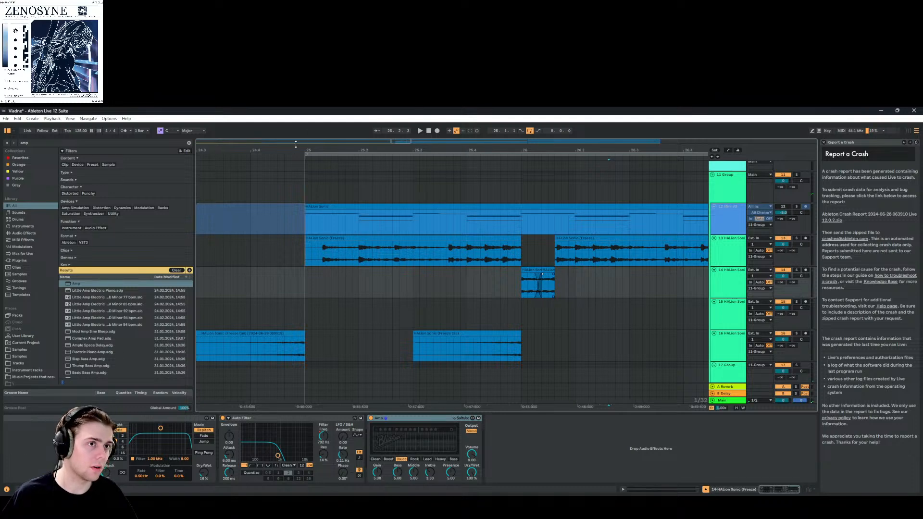
click(277, 158)
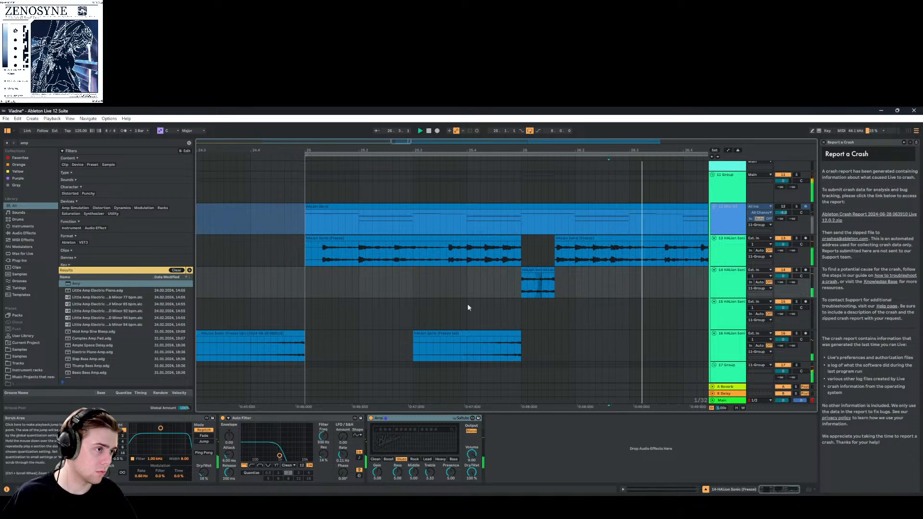
Adjust the boundary between the two short track 14 clips so the first one covers most of the gap, auditioning the track soloed
click(530, 269)
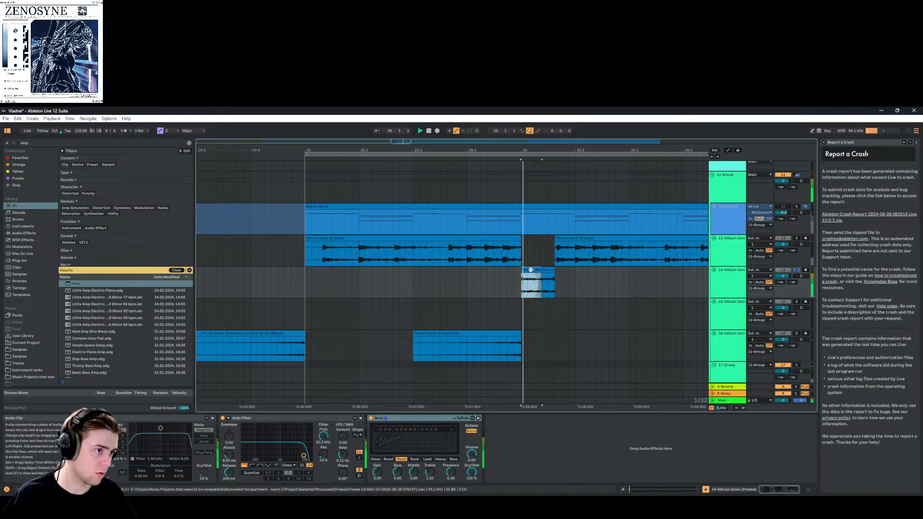
drag(542, 270, 532, 270)
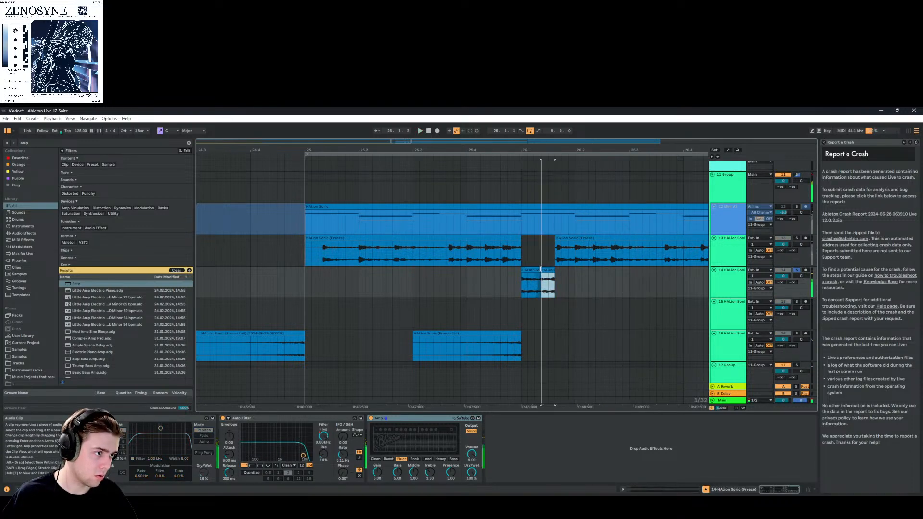
click(526, 270)
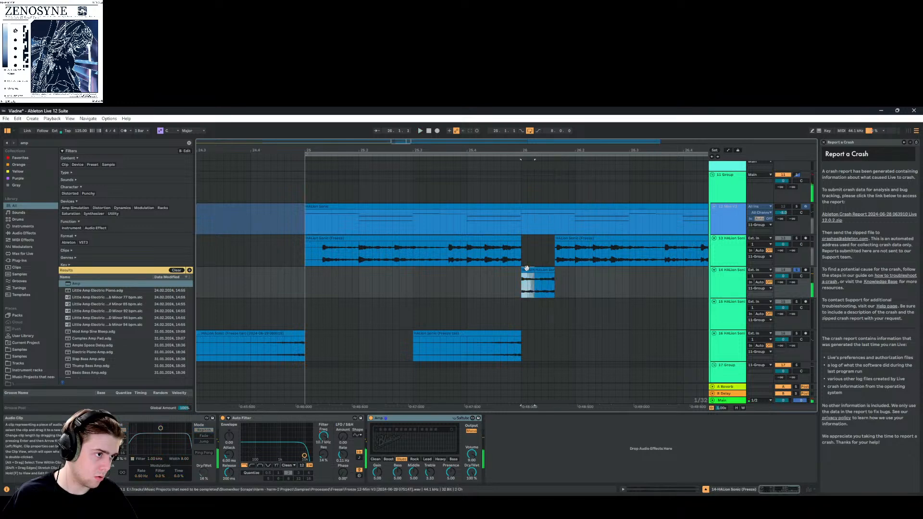
drag(534, 270, 551, 279)
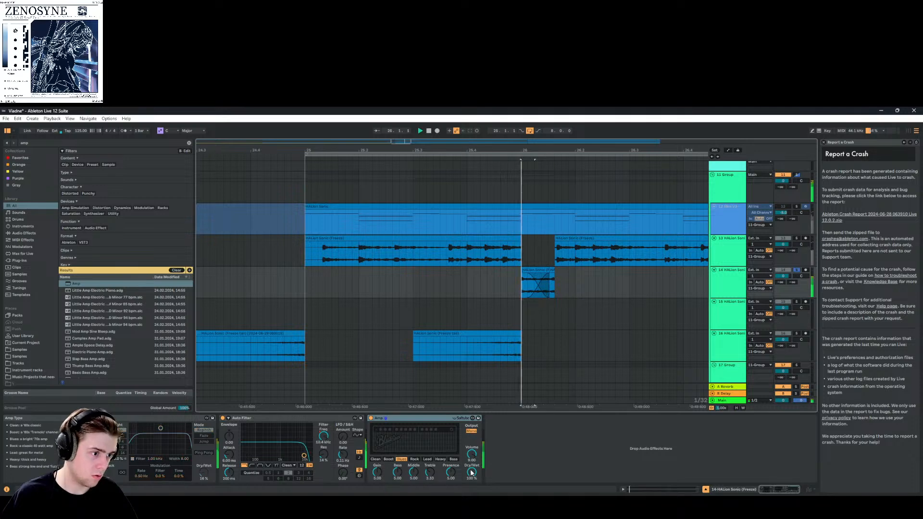
Automate Amp's Dry/Wet on track 14 to ramp from 0% at bar 26 to 100% at the clips' end, and play it
right_click(473, 474)
click(499, 431)
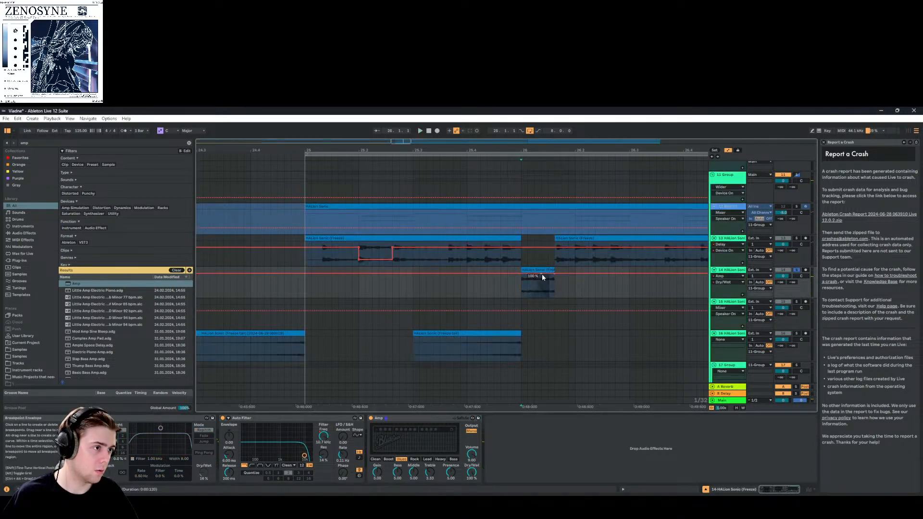
drag(541, 274, 521, 297)
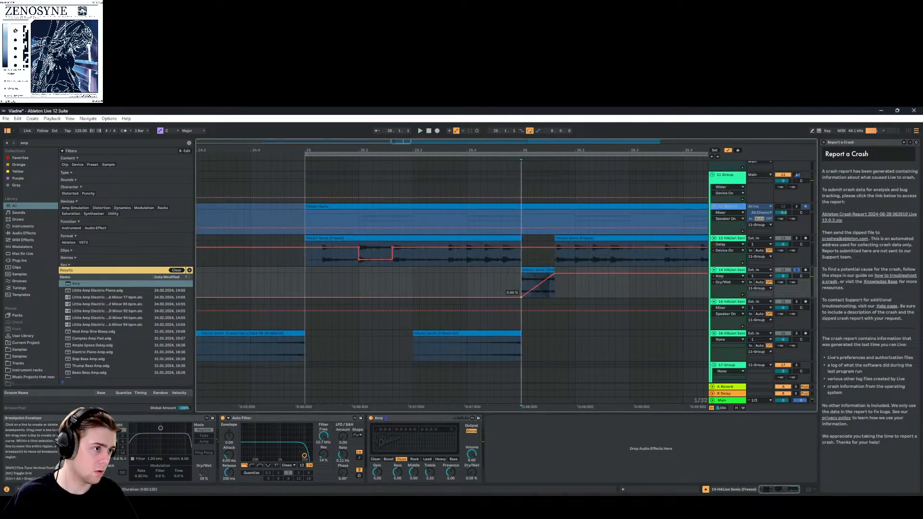
click(525, 272)
key(space)
key(space)
key(space)
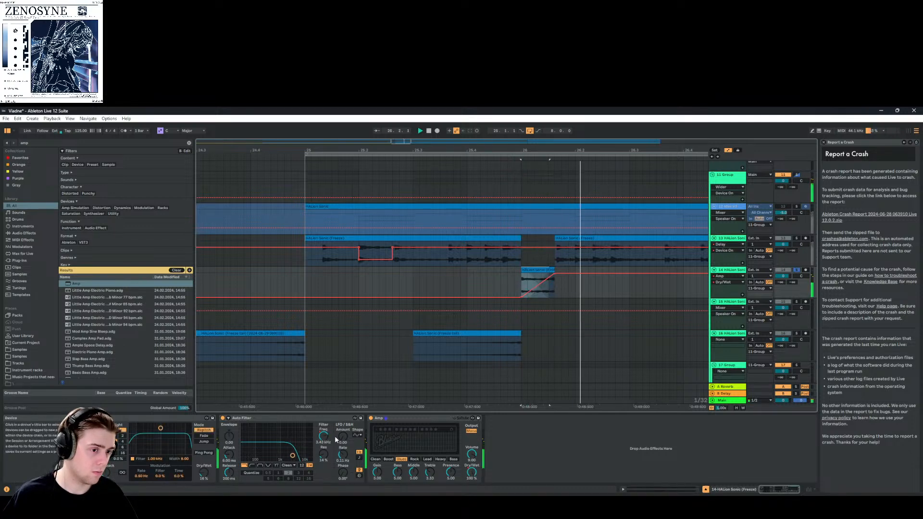
Redraw track 14's Auto Filter Frequency automation over the bar 26 clips as a curved dip rising to 18.3 kHz, auditioning it
right_click(323, 438)
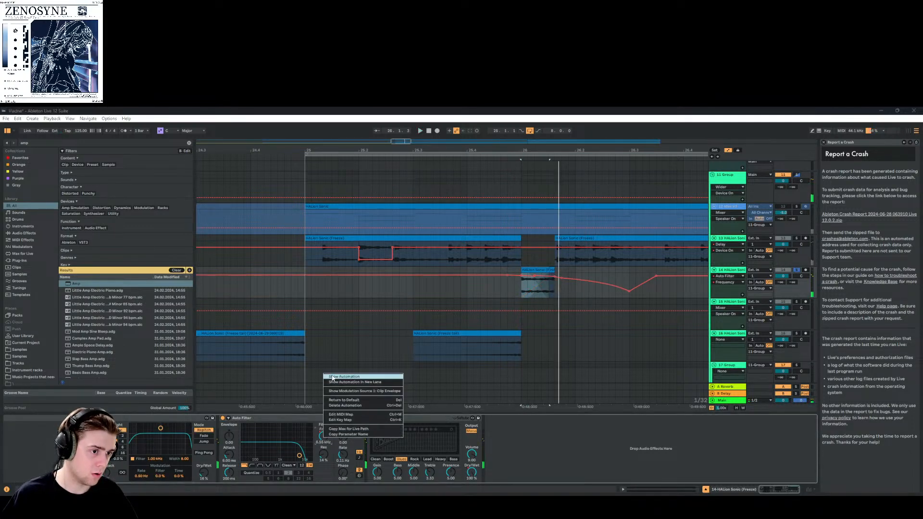
click(426, 297)
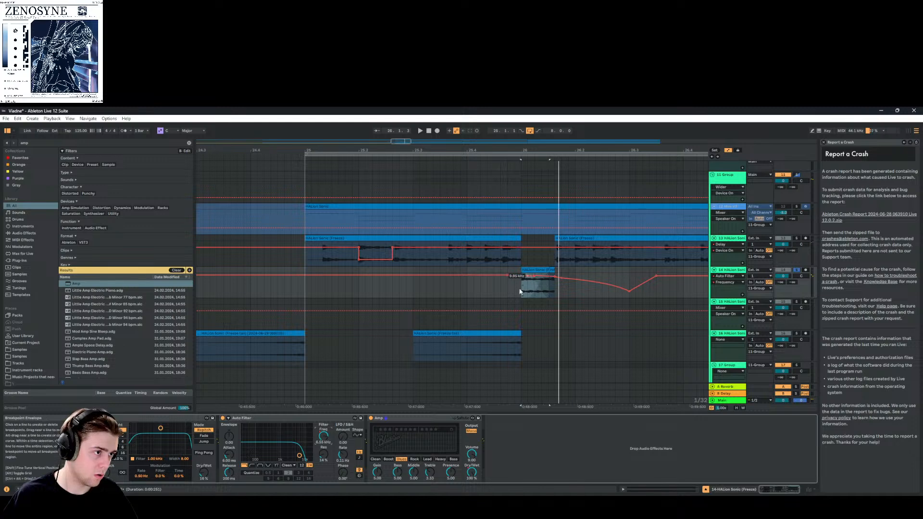
drag(500, 292, 572, 287)
key(Delete)
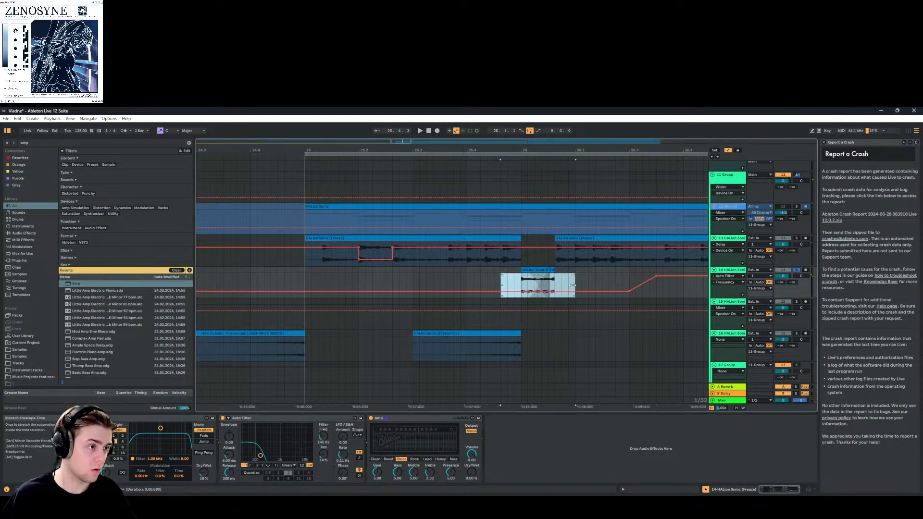
drag(486, 294, 554, 275)
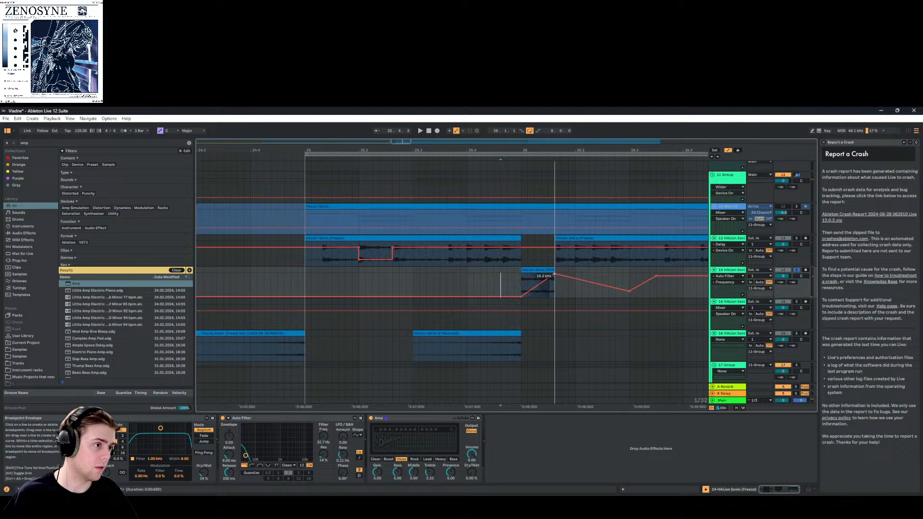
click(545, 269)
key(space)
key(space)
key(space)
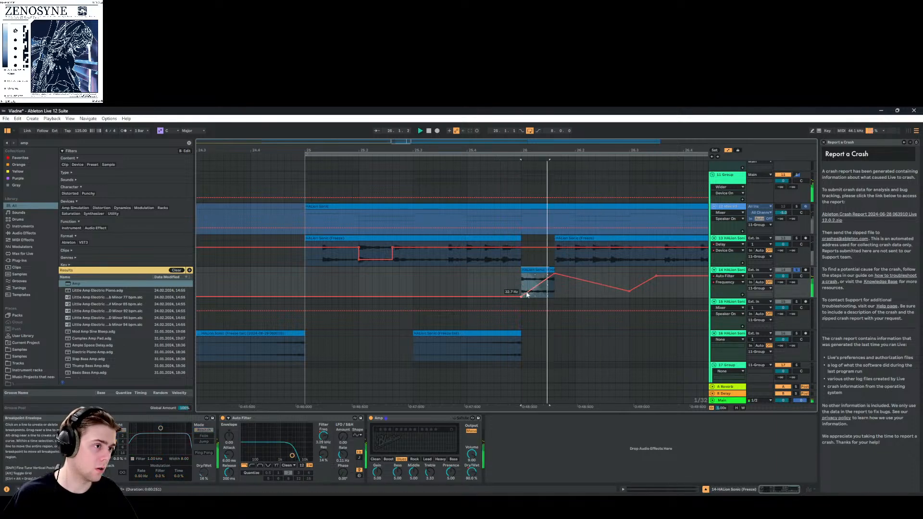
drag(526, 294, 539, 291)
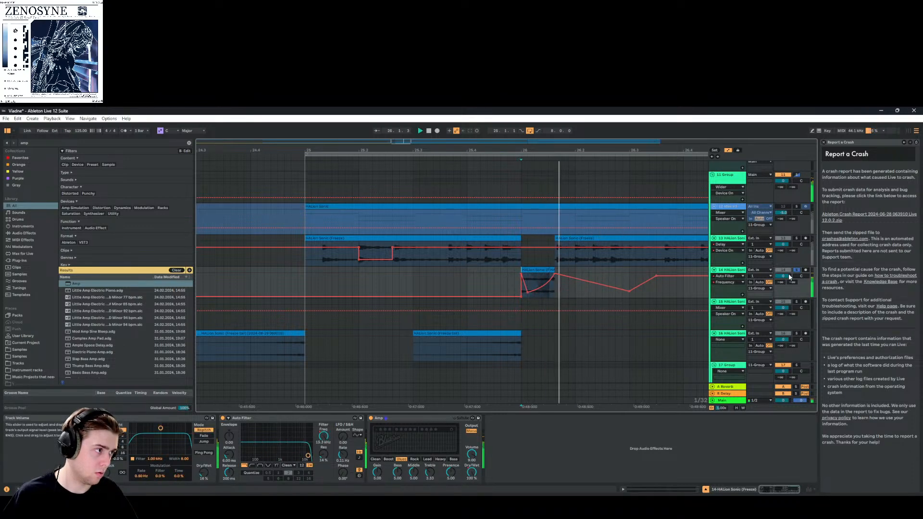
Raise track 14's Auto Filter resonance to about 31% and switch its circuit type to SMP
drag(323, 455, 324, 448)
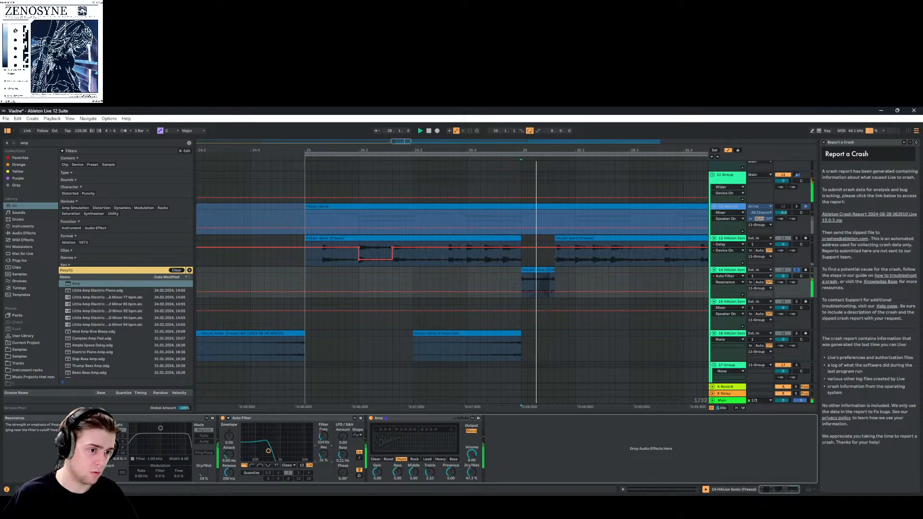
click(288, 466)
click(286, 455)
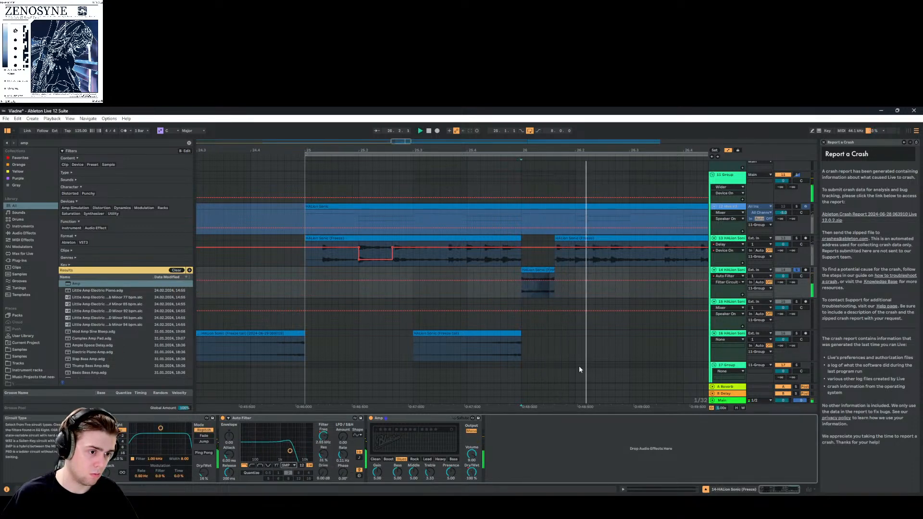
Unsolo track 14 and play the arrangement from bar 26 with a wider view of the following bars
click(795, 270)
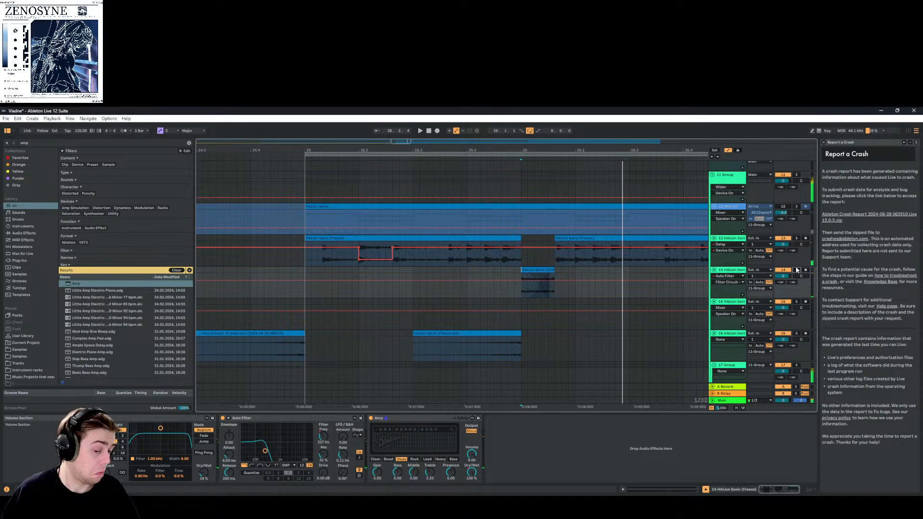
key(space)
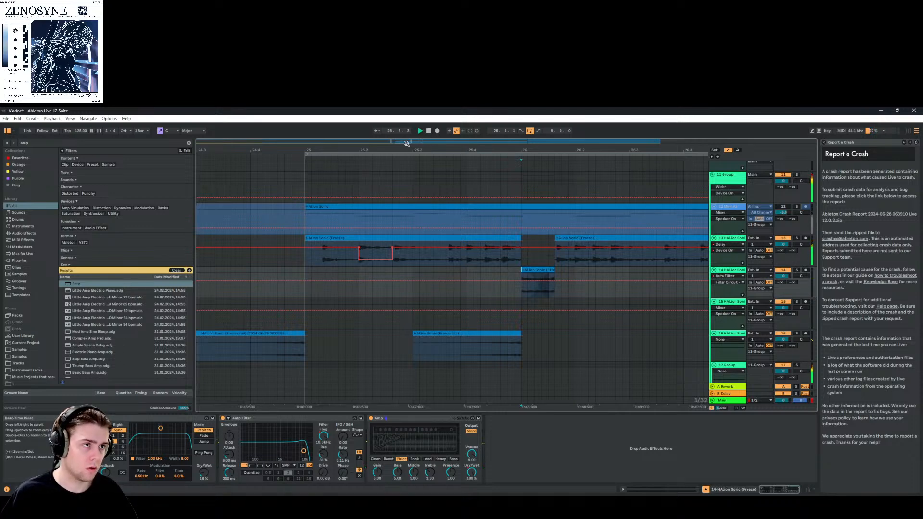
mouse_move(406, 143)
mouse_down()
mouse_move(459, 140)
mouse_move(397, 143)
mouse_up()
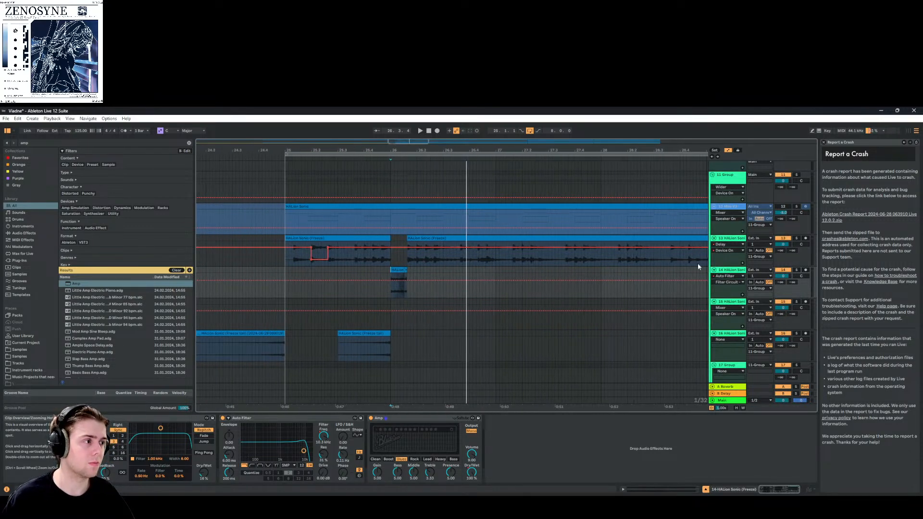
Search the browser for DeeDoubler and add it after Auto Filter on track 13
click(731, 243)
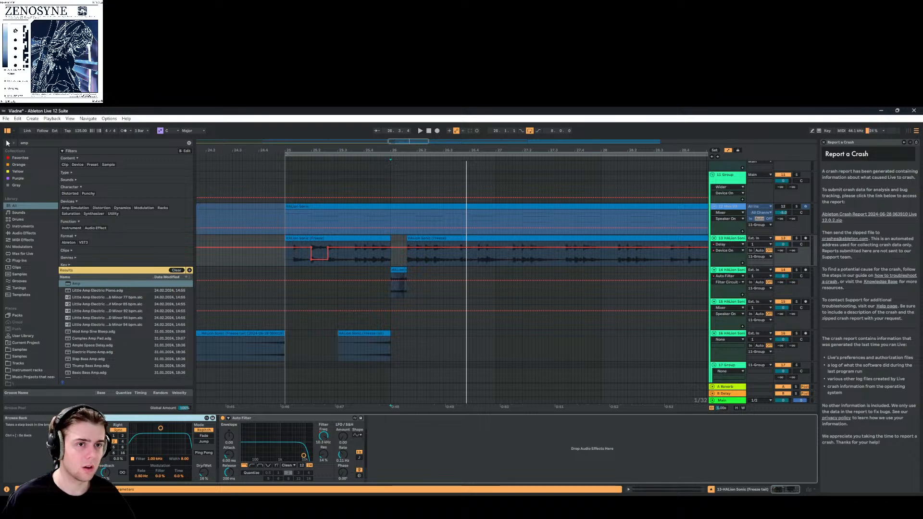
click(185, 150)
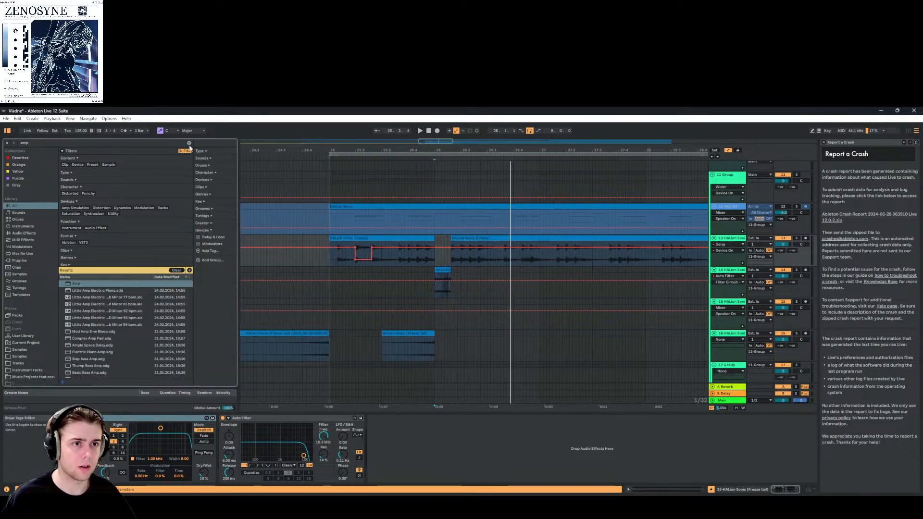
click(181, 151)
click(189, 144)
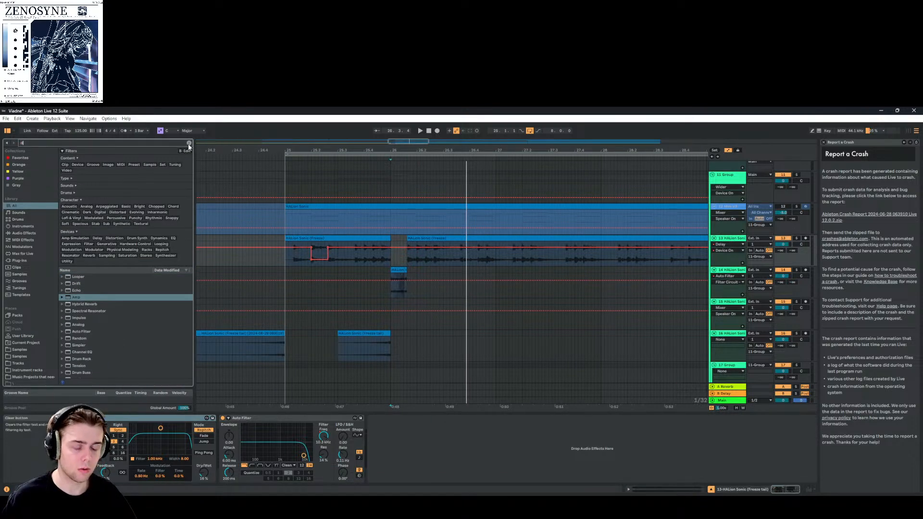
text(dee doubl)
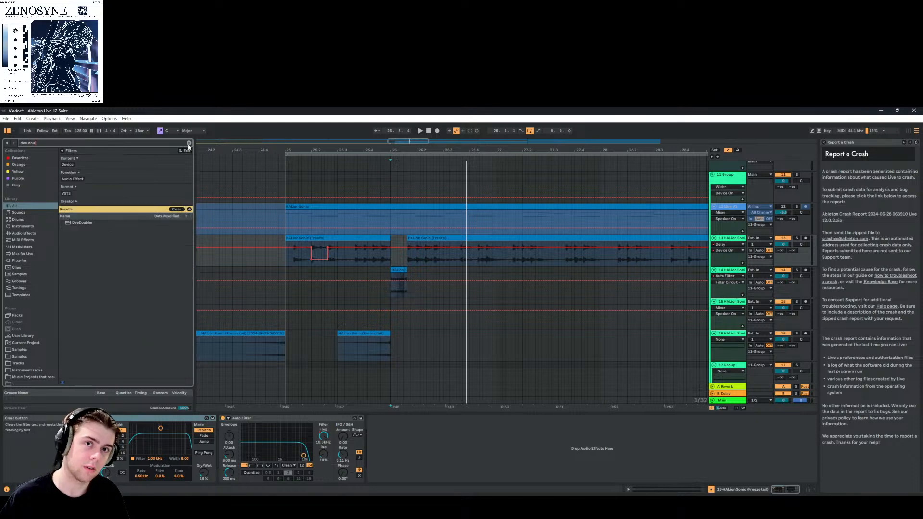
click(86, 223)
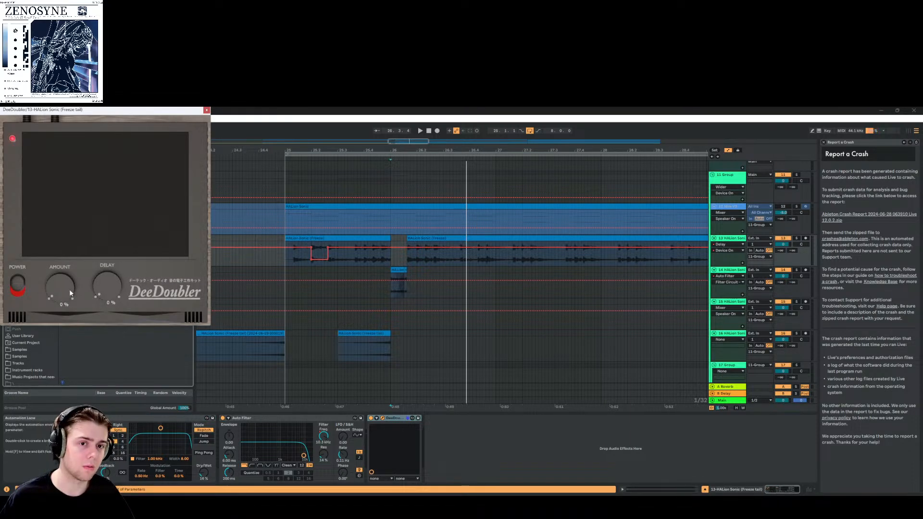
Play from bar 25 with track 13 soloed, comparing the sound with DeeDoubler off and on
key(space)
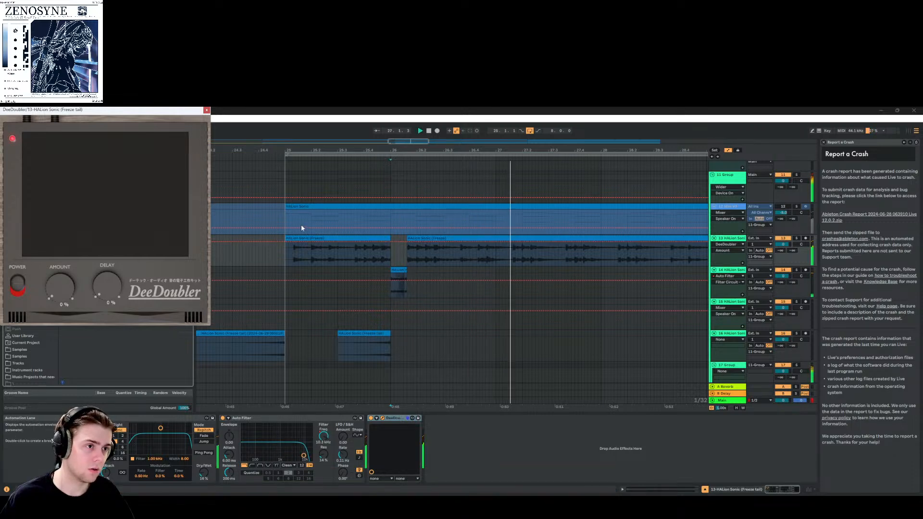
click(296, 239)
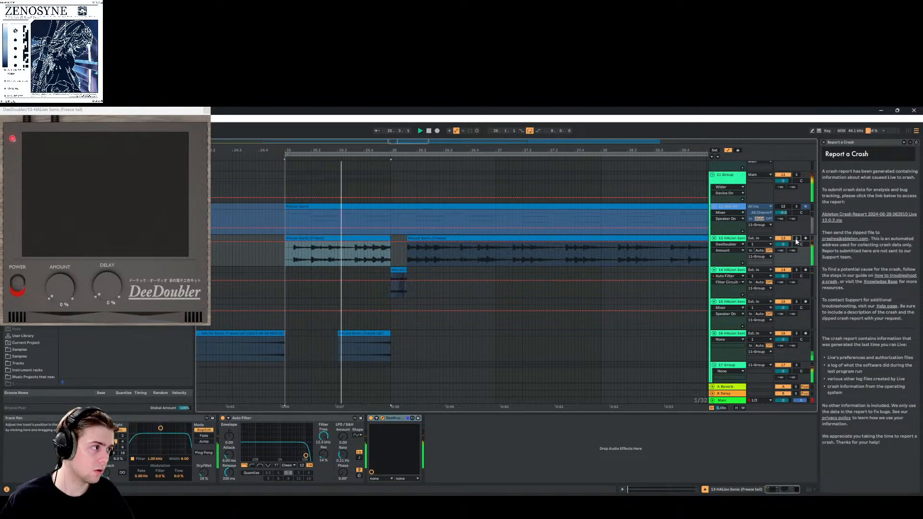
click(370, 418)
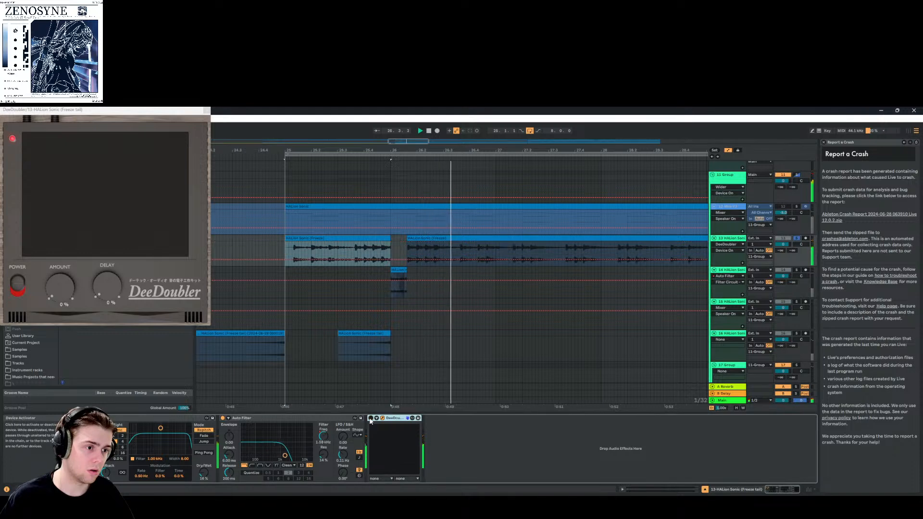
click(370, 418)
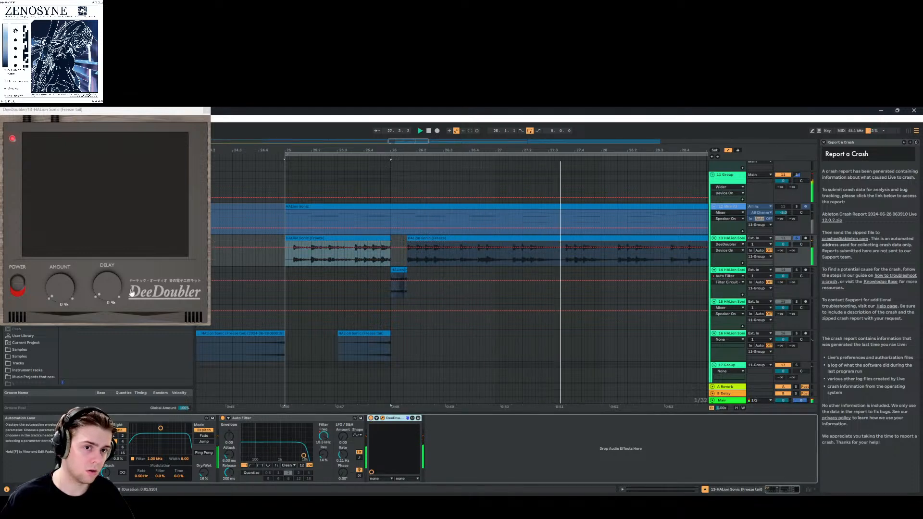
Set DeeDoubler's Amount to 56% and Delay to 12% on track 13 during playback
click(108, 290)
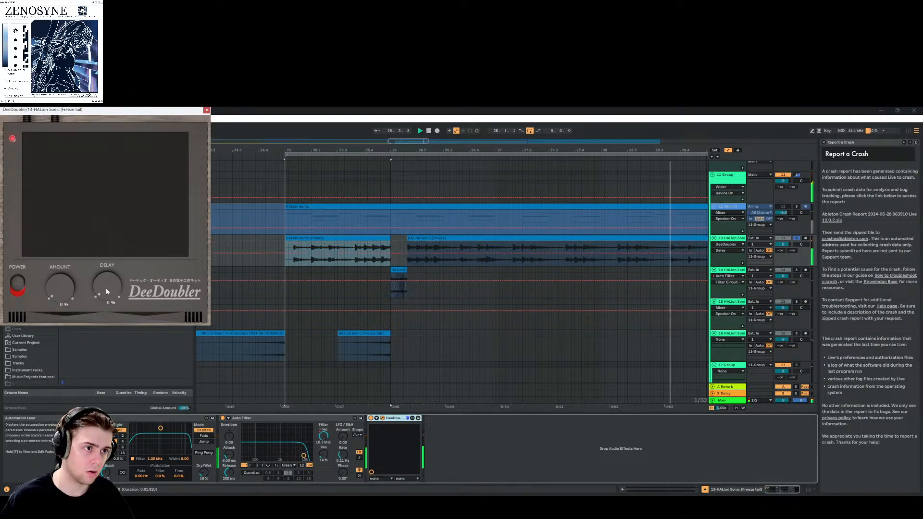
click(382, 418)
click(382, 418)
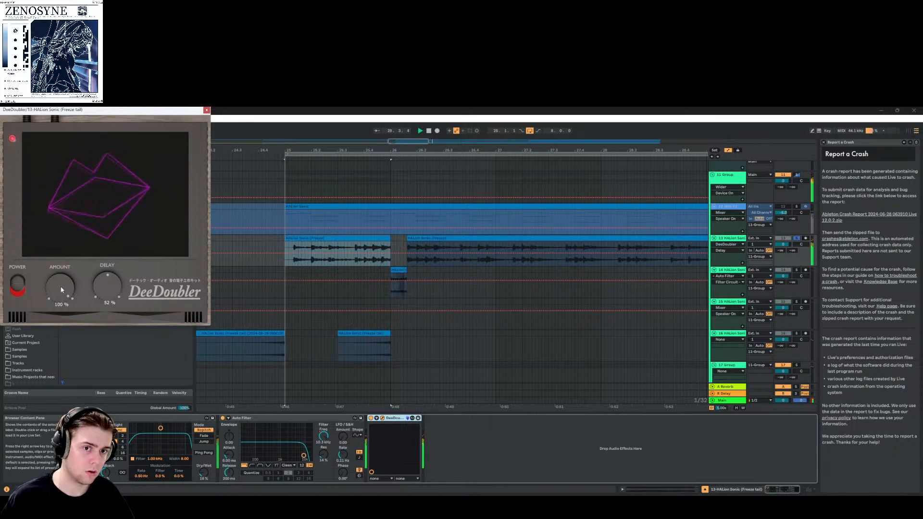
drag(103, 305, 105, 316)
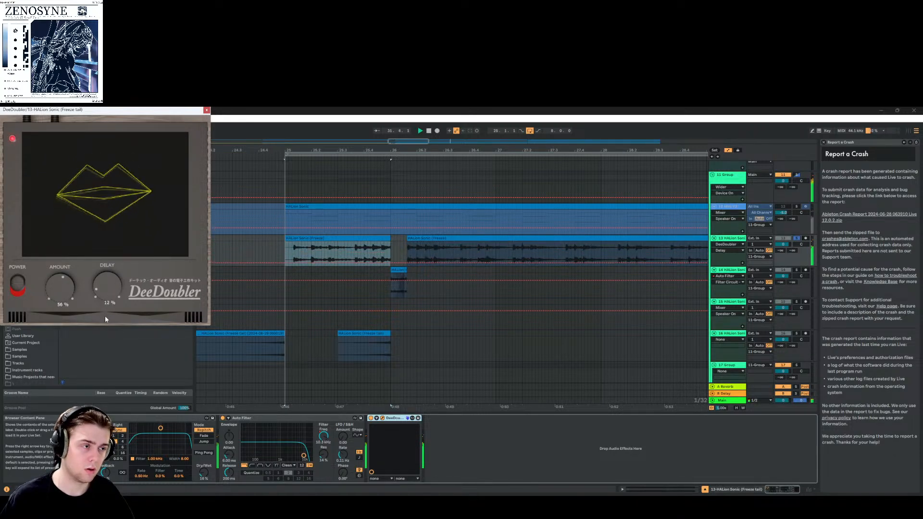
Close the DeeDoubler window, search the browser for "eq", add EQ Eight after DeeDoubler on track 13, and play from bar 25
click(207, 111)
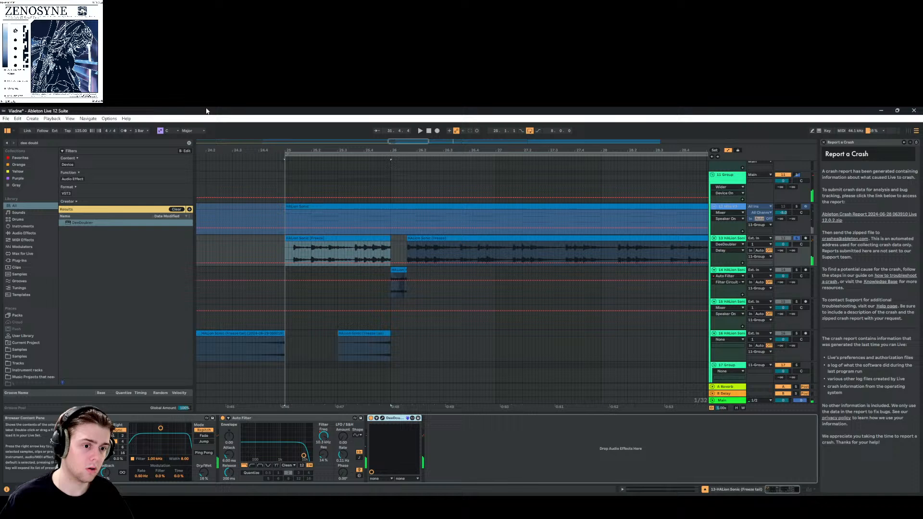
click(189, 142)
text(eq)
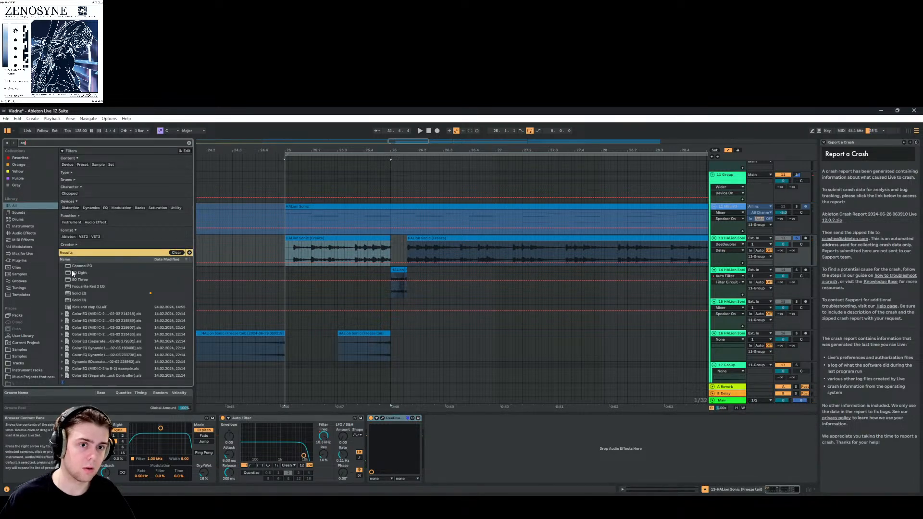
drag(73, 274, 438, 418)
key(space)
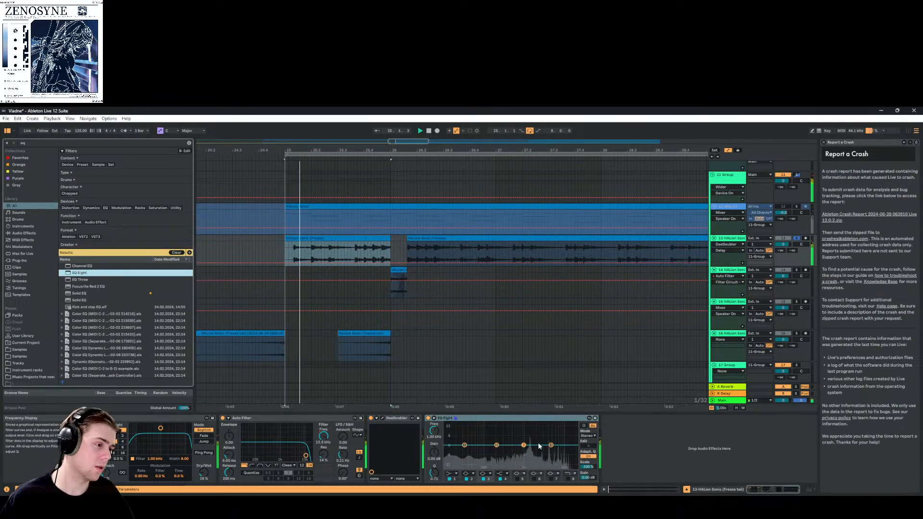
In EQ Eight, dip a band slightly around 2.54 kHz and set band 1 to a low cut at about 71 Hz
drag(550, 445, 524, 448)
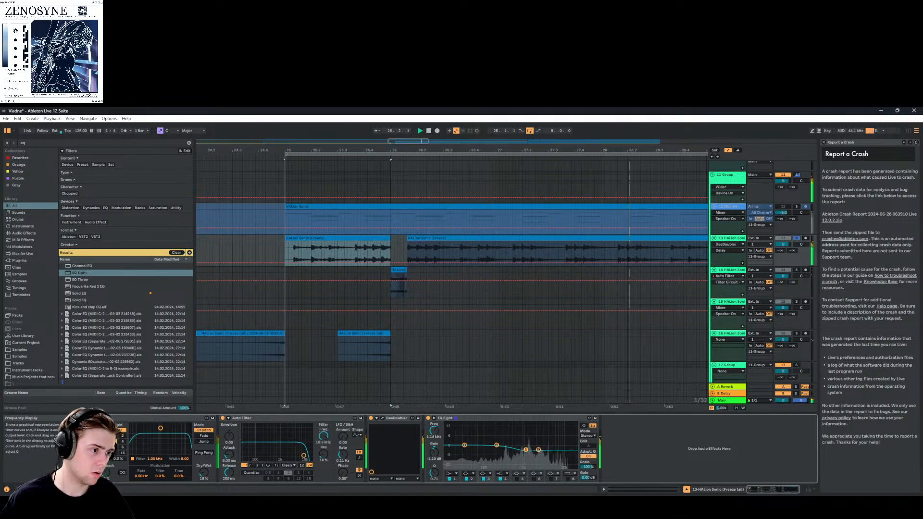
click(450, 474)
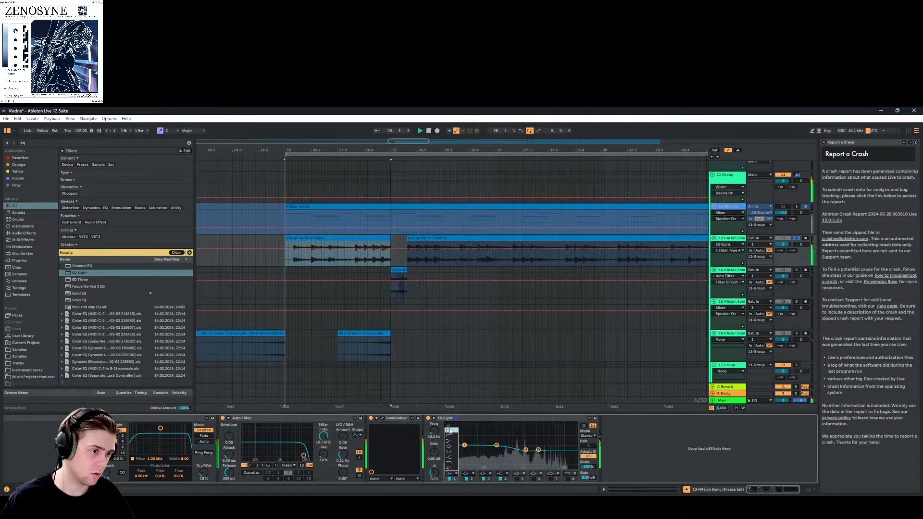
click(451, 431)
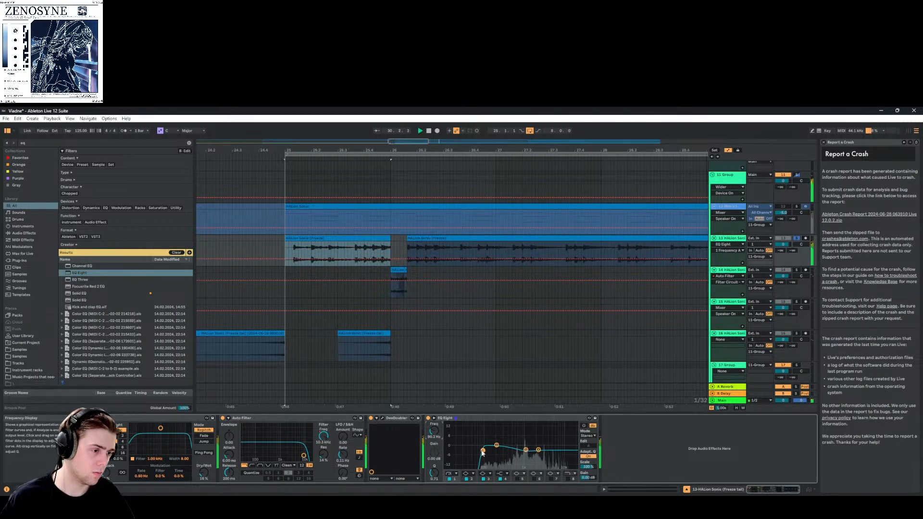
drag(482, 452, 479, 467)
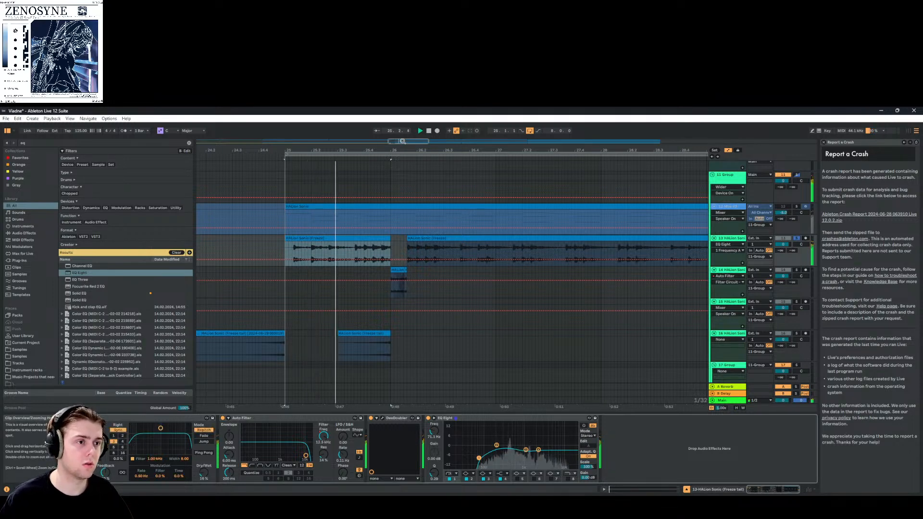
Play bar 25, split track 13's first frozen clip in the second half of the bar, and select the latter part
scroll(377, 267, up, 6)
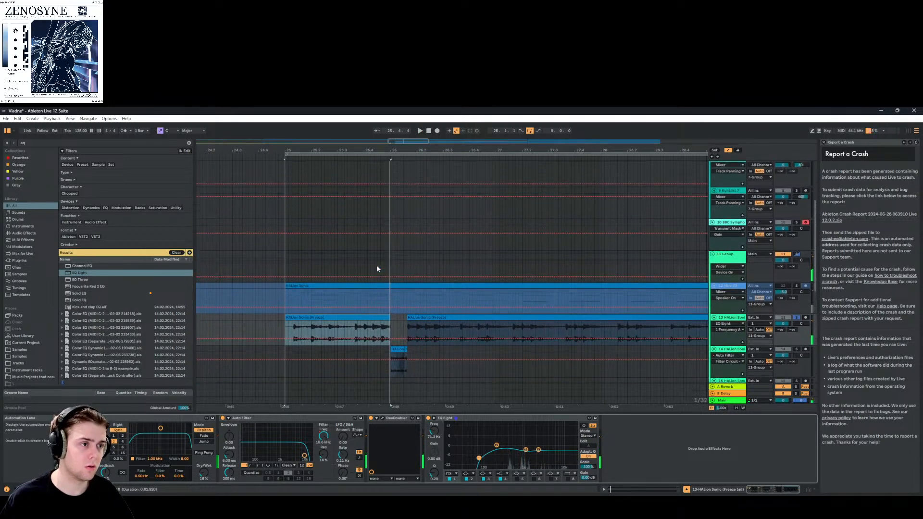
scroll(377, 268, up, 1)
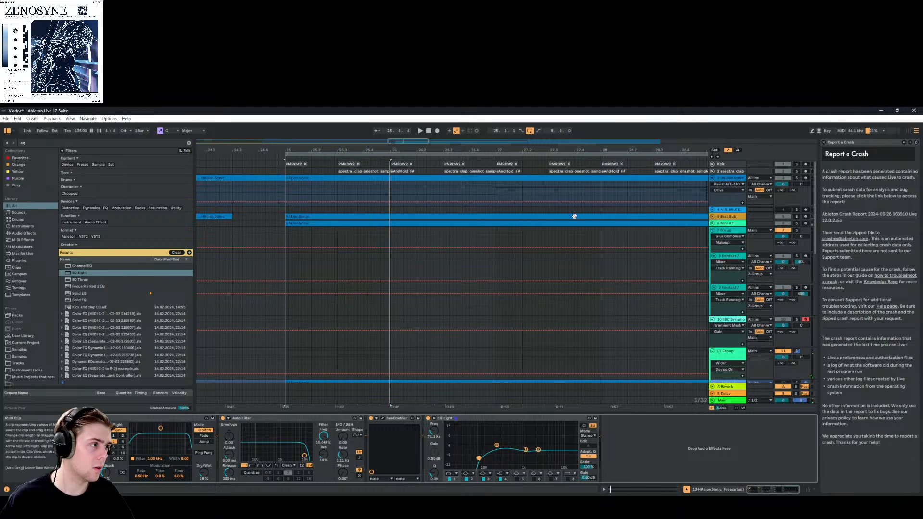
scroll(676, 221, down, 6)
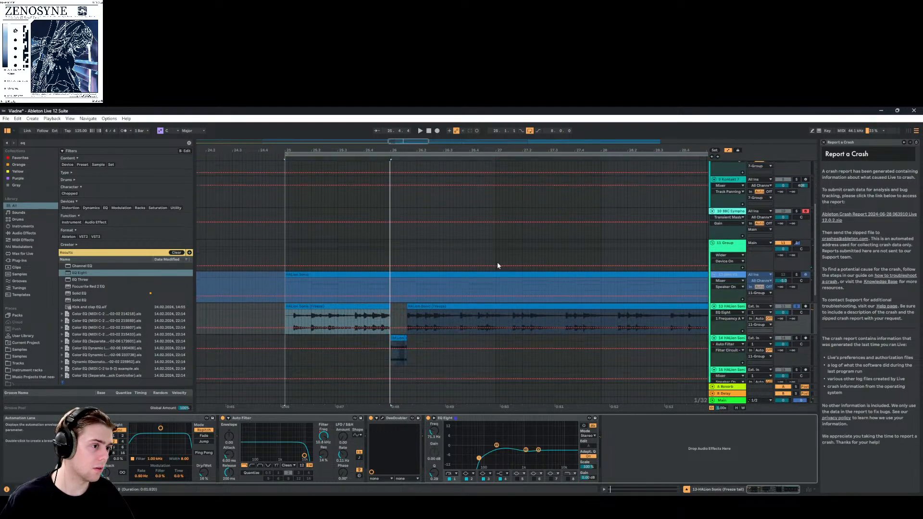
scroll(497, 265, down, 2)
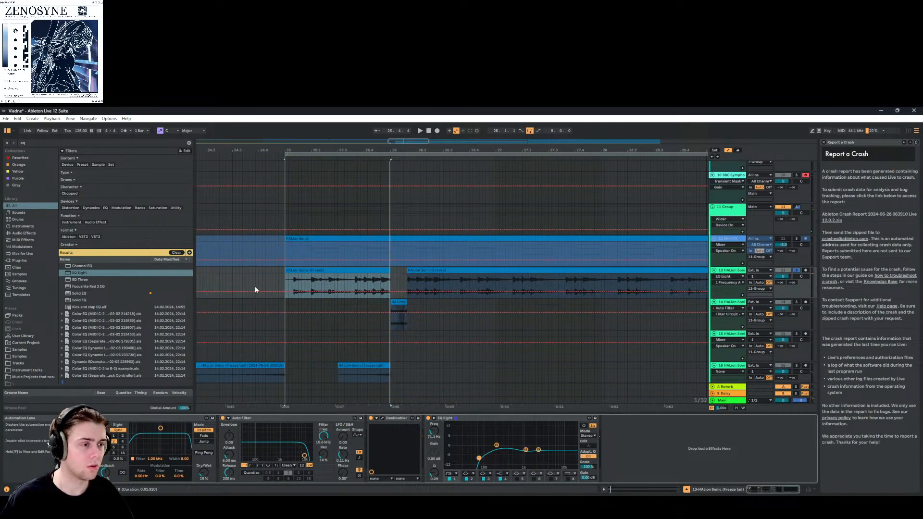
key(space)
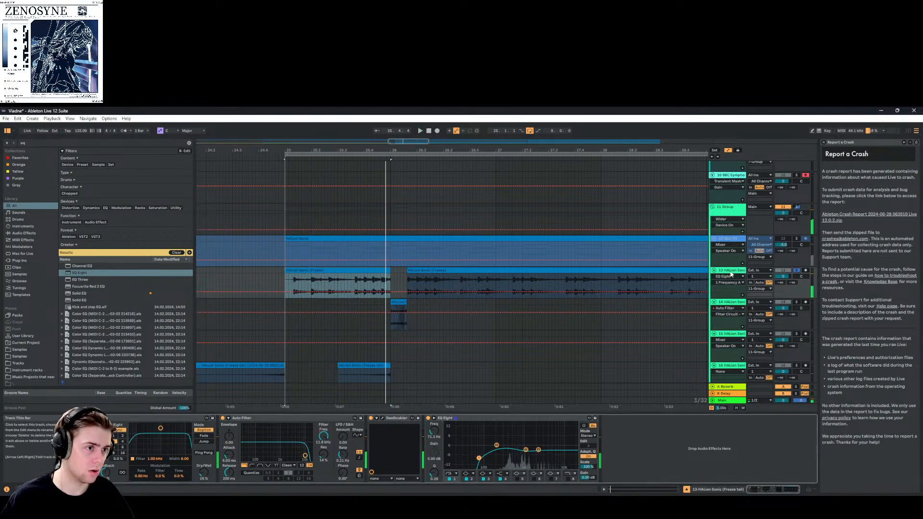
scroll(347, 281, down, 1)
click(353, 261)
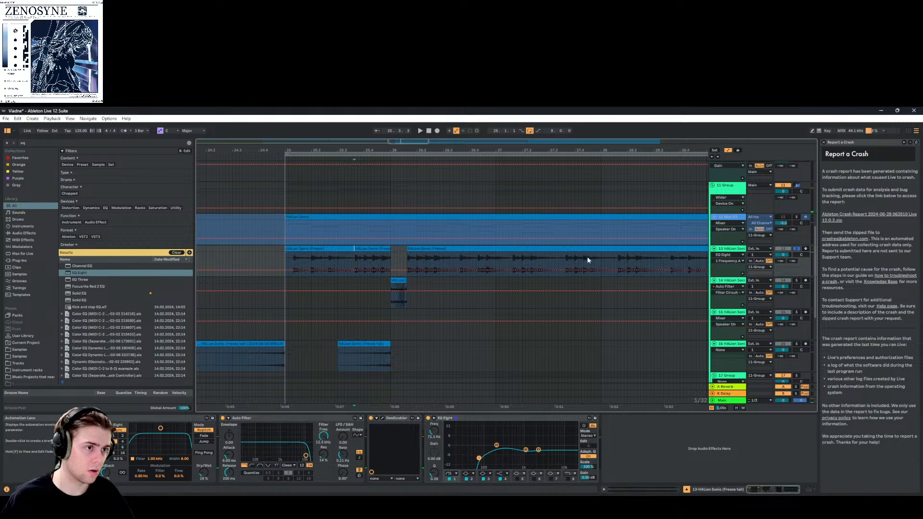
click(373, 249)
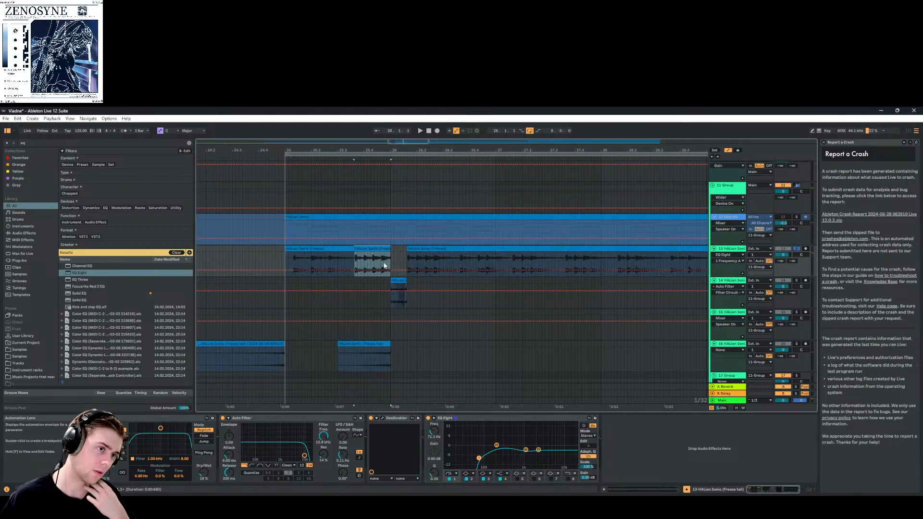
Play from the selected part on track 13 and split the following frozen clip at bar 27
key(space)
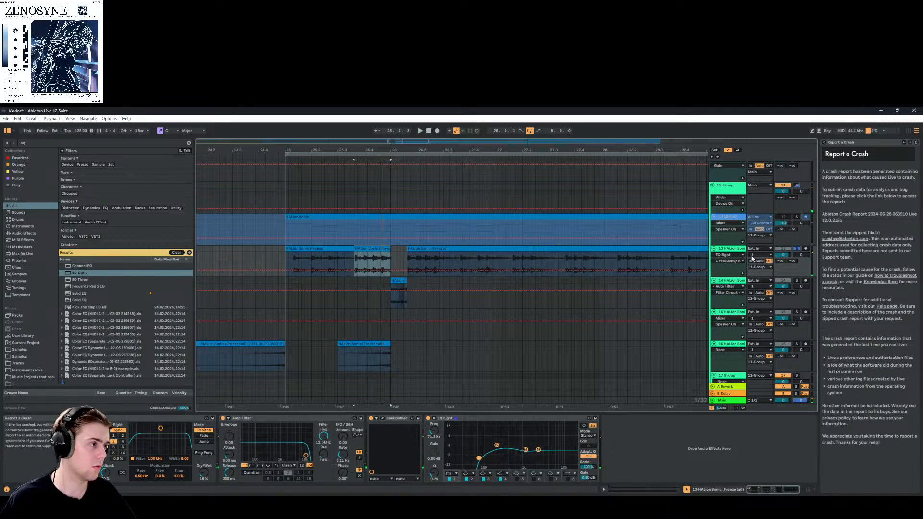
scroll(744, 256, up, 1)
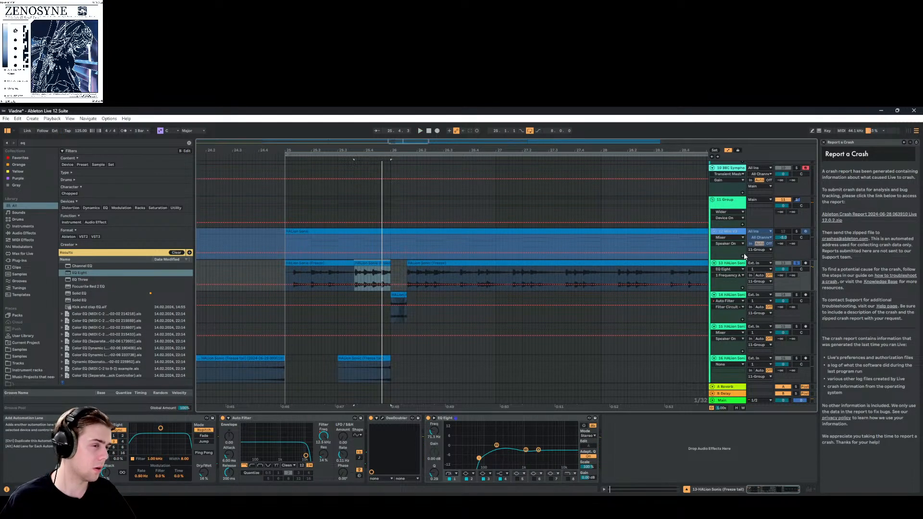
click(431, 263)
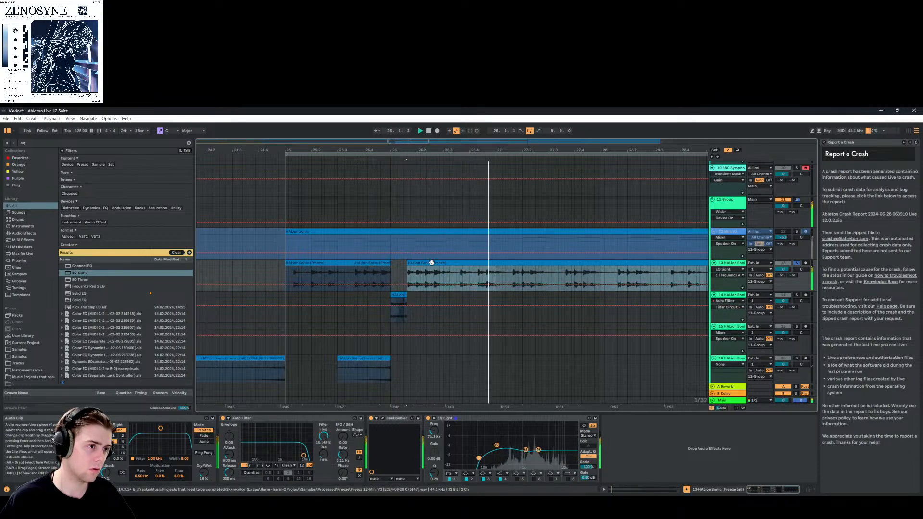
click(496, 278)
key(ctrl+e)
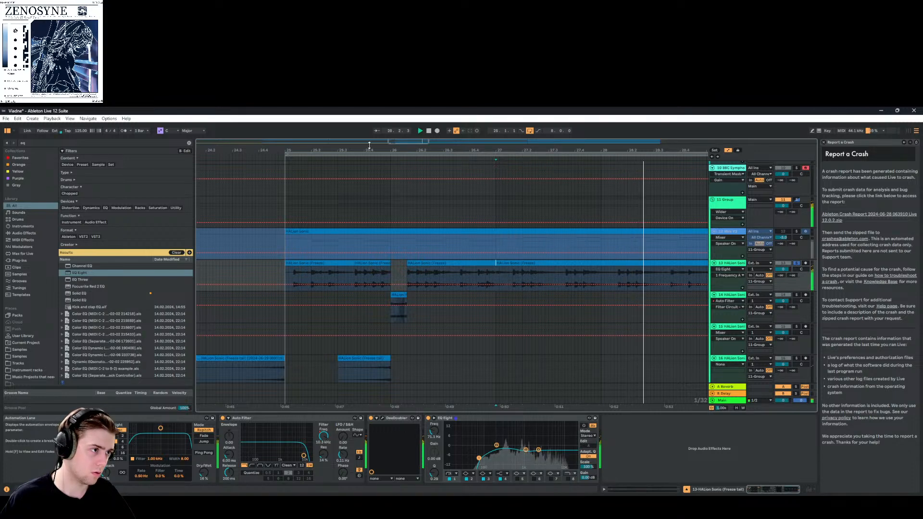
key(space)
Play across the bar 27 split and cut track 13's following clip at two points within bar 27 to isolate a short segment
drag(418, 142, 423, 160)
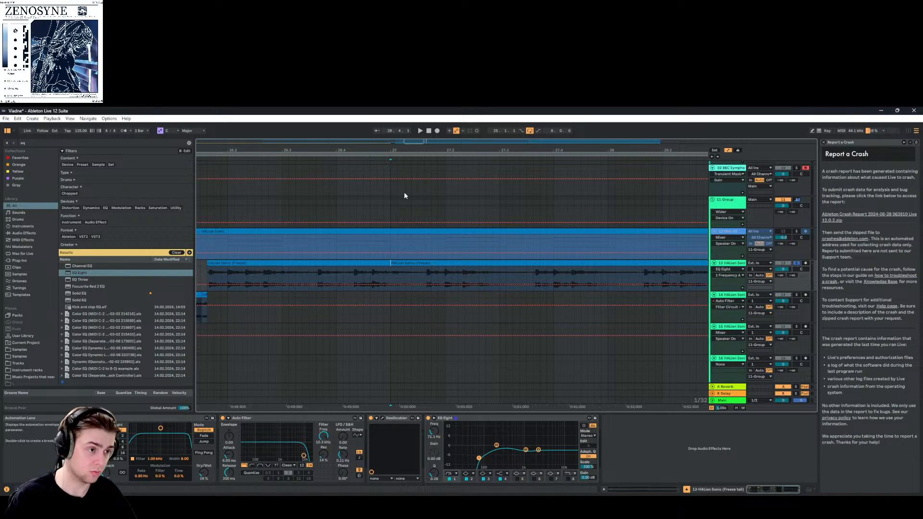
click(301, 262)
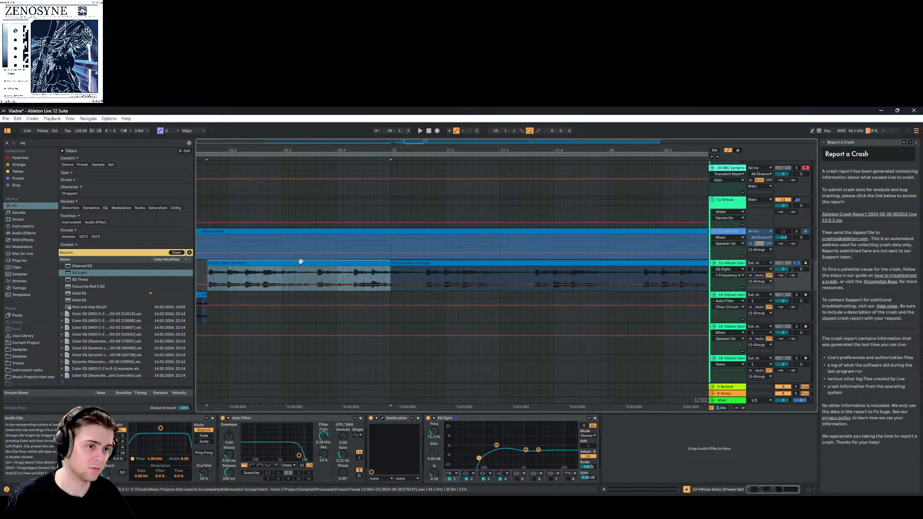
key(space)
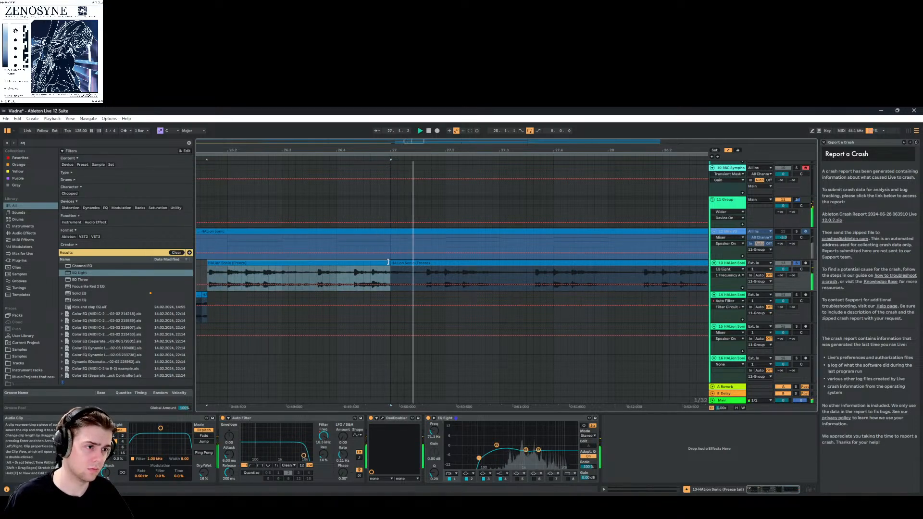
key(space)
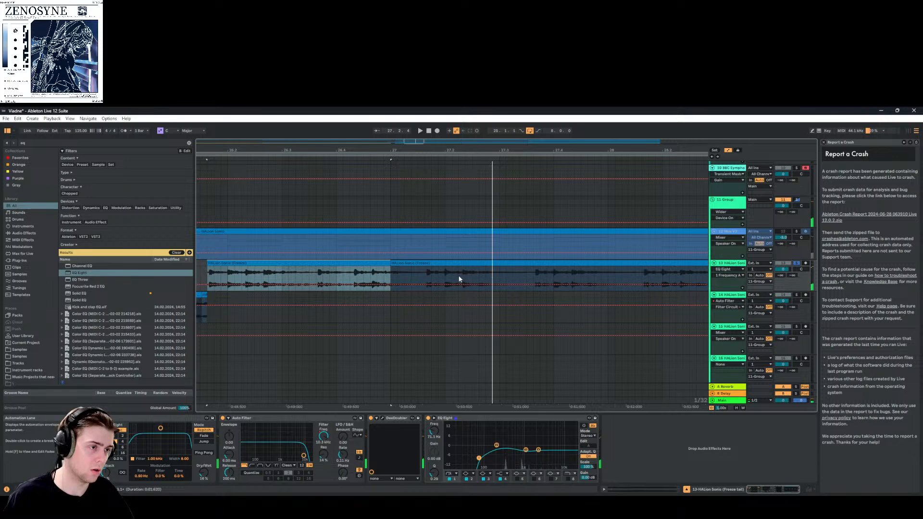
click(459, 276)
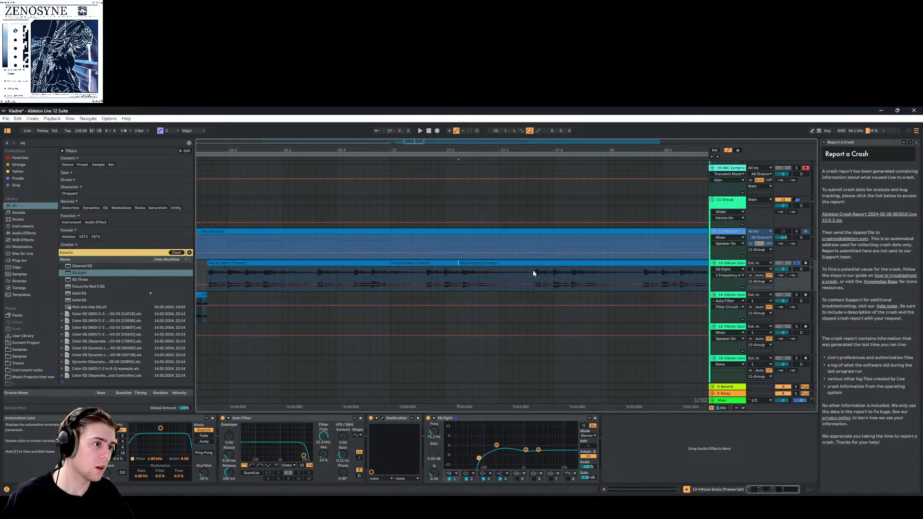
Insert an audio track below track 13, place a reversed copy of the isolated segment there slightly later, and trim its end to the split
right_click(728, 270)
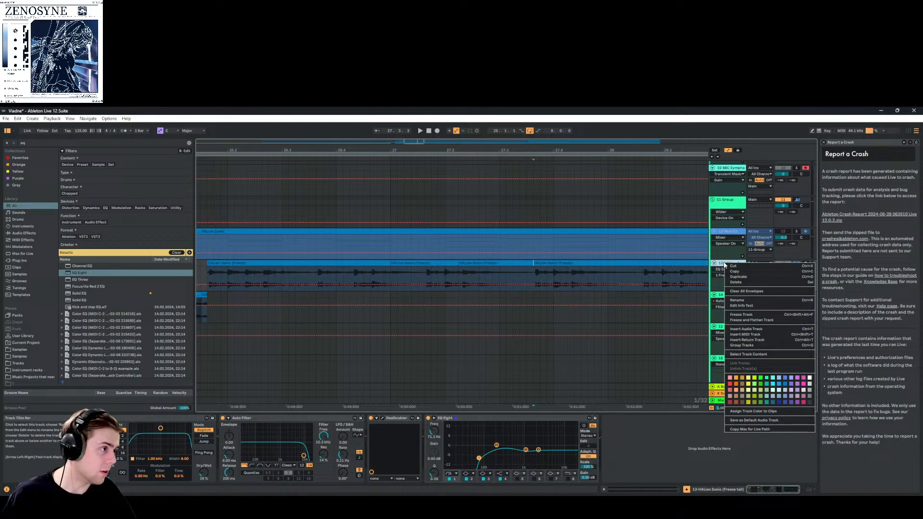
click(746, 329)
click(481, 265)
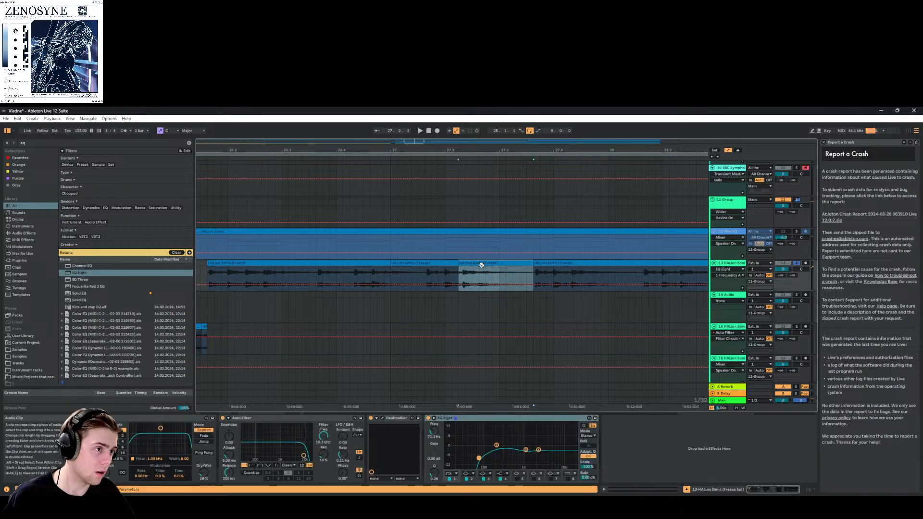
drag(481, 265, 460, 297)
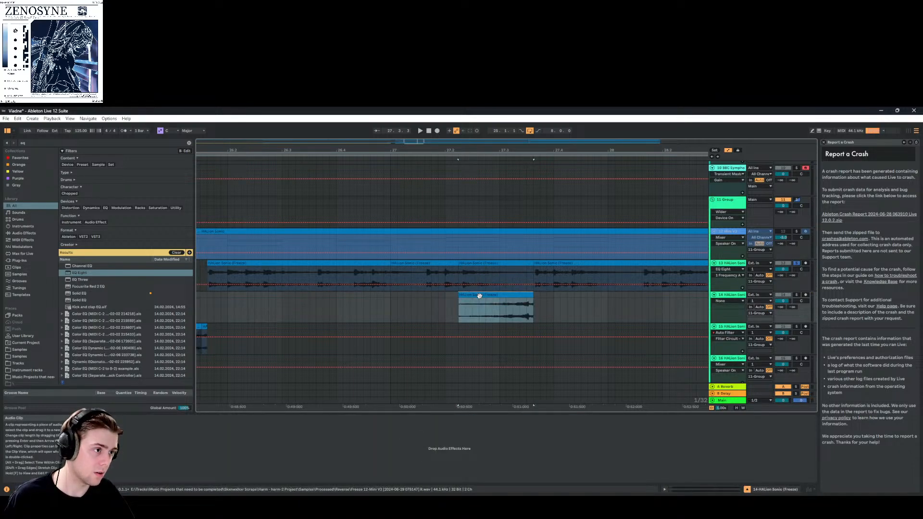
drag(505, 292, 513, 299)
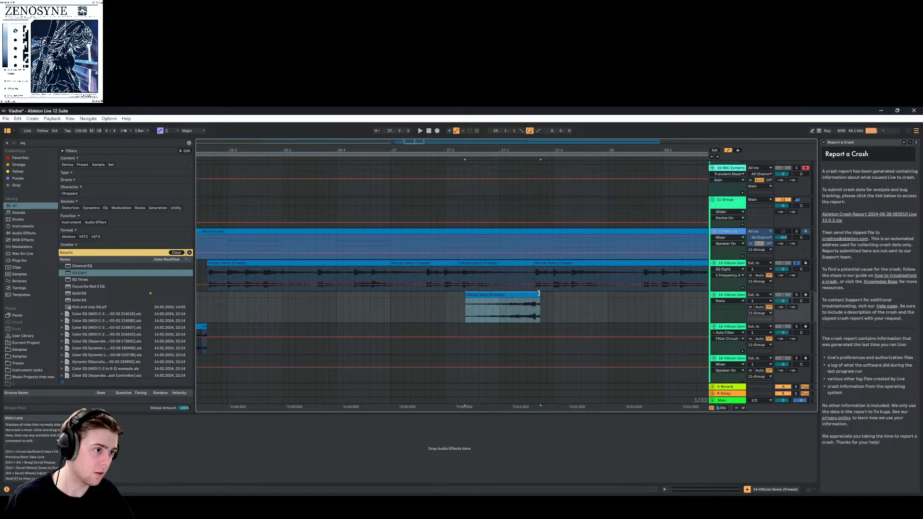
click(535, 290)
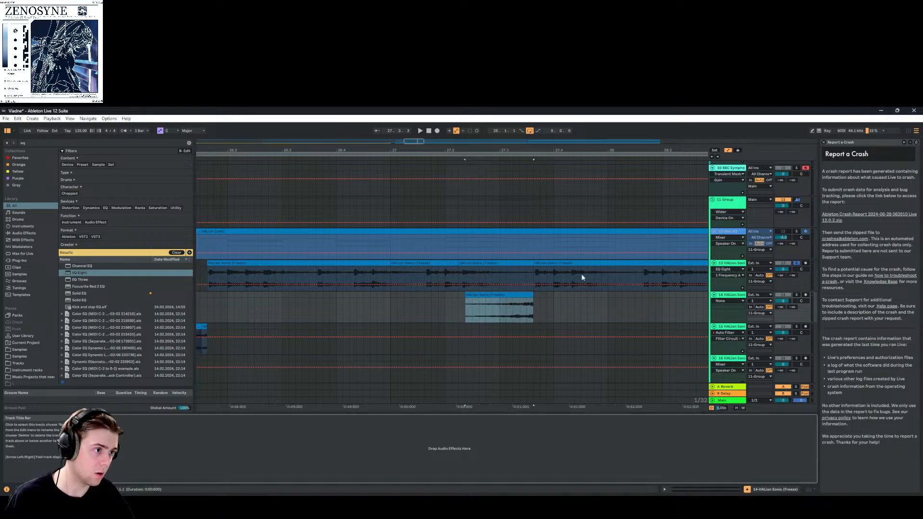
Search the browser for "rever" and add Reverb to the new track 14
key(ctrl+f)
text(r)
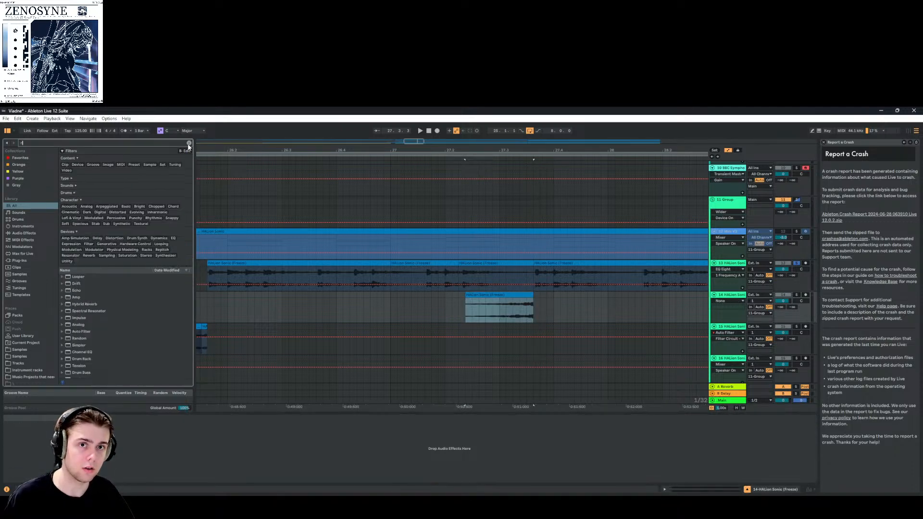
text(ever)
click(88, 290)
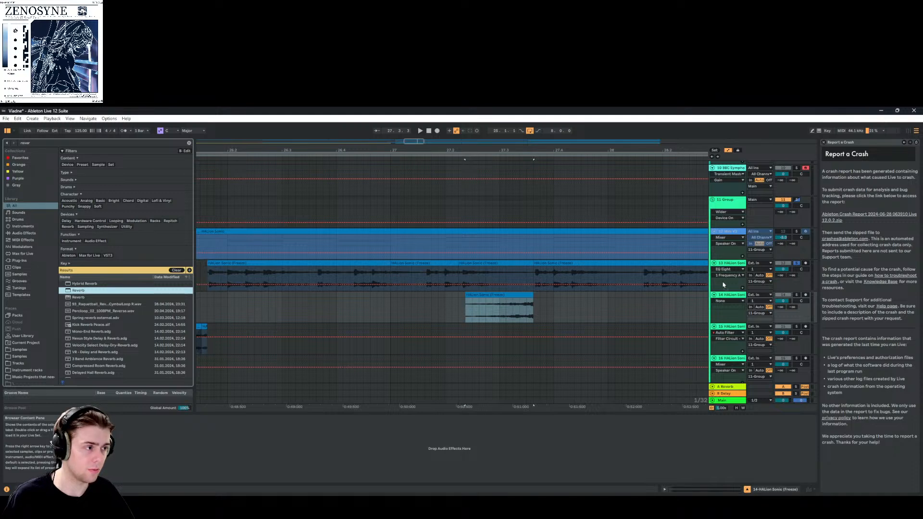
key(Return)
Solo track 14 alongside track 13 for playback and shift the reversed clip's start 1/32 later, keeping its end at the split
key(space)
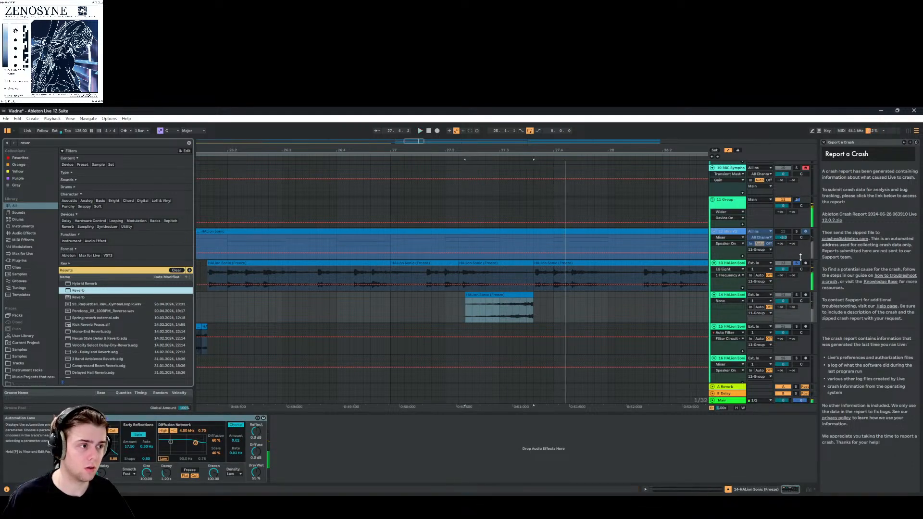
click(797, 293)
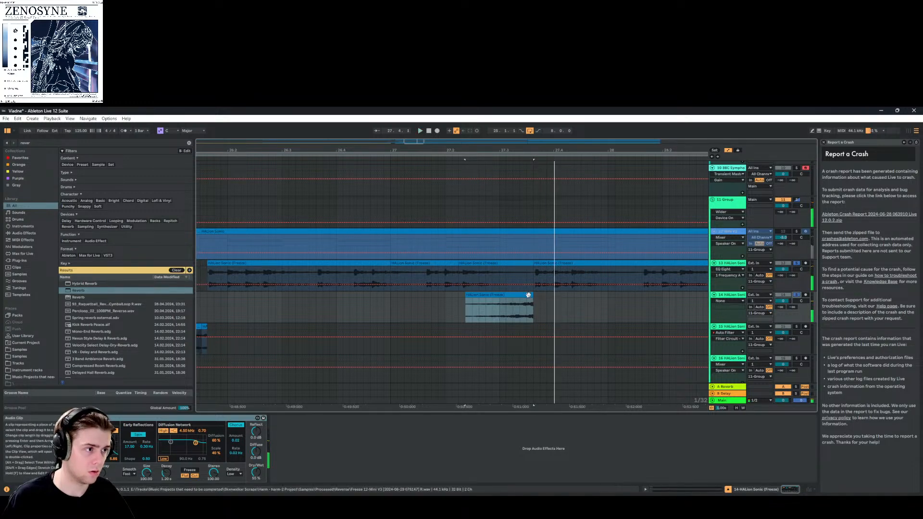
key(space)
drag(529, 296, 533, 292)
key(space)
Open the reversed clip's audio settings on track 14 and transpose it down 12 semitones
double_click(508, 303)
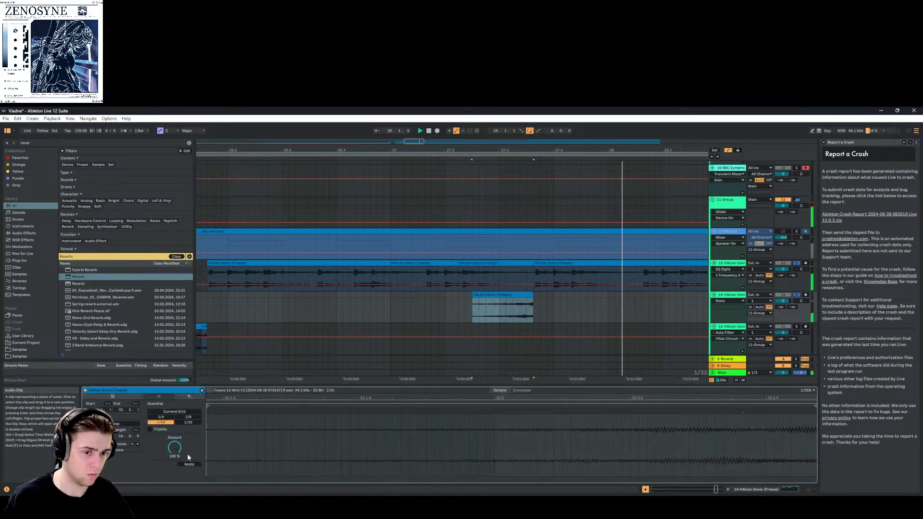
click(158, 396)
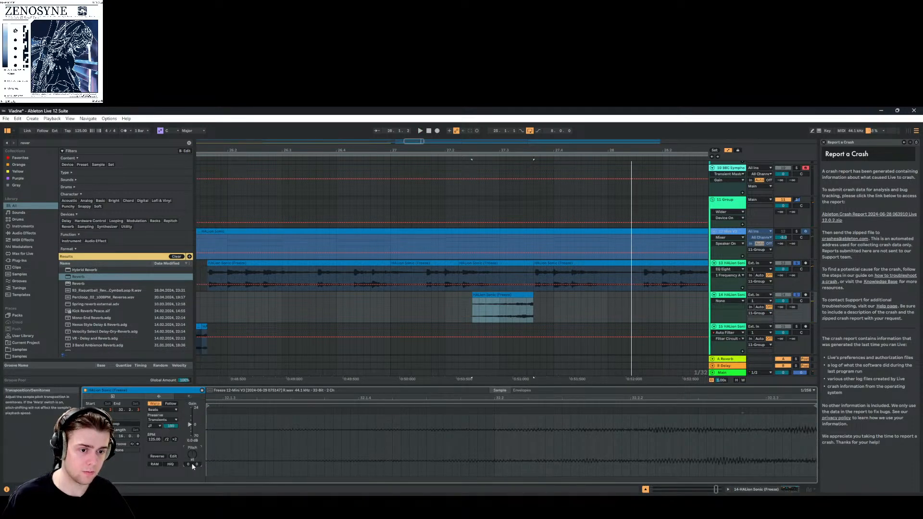
drag(192, 466, 192, 500)
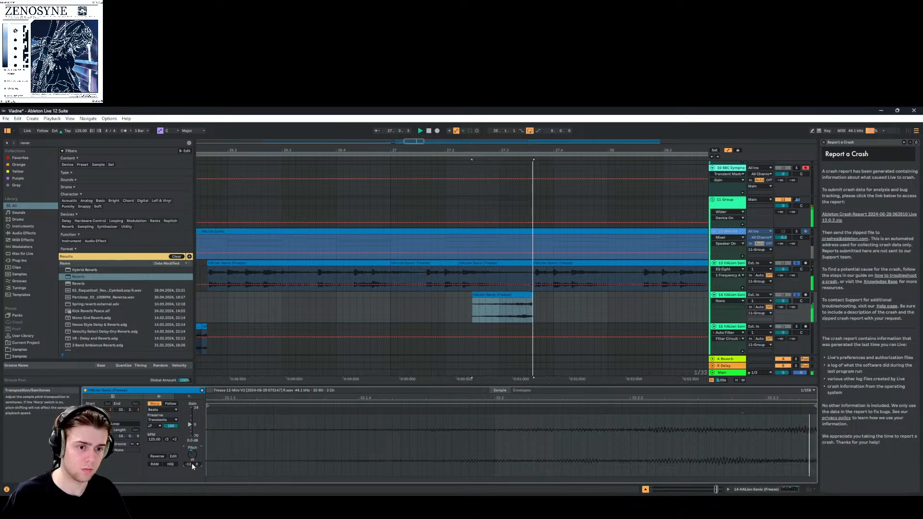
Set the reversed clip's warp mode to Complex and audition it with only track 14 soloed
click(162, 410)
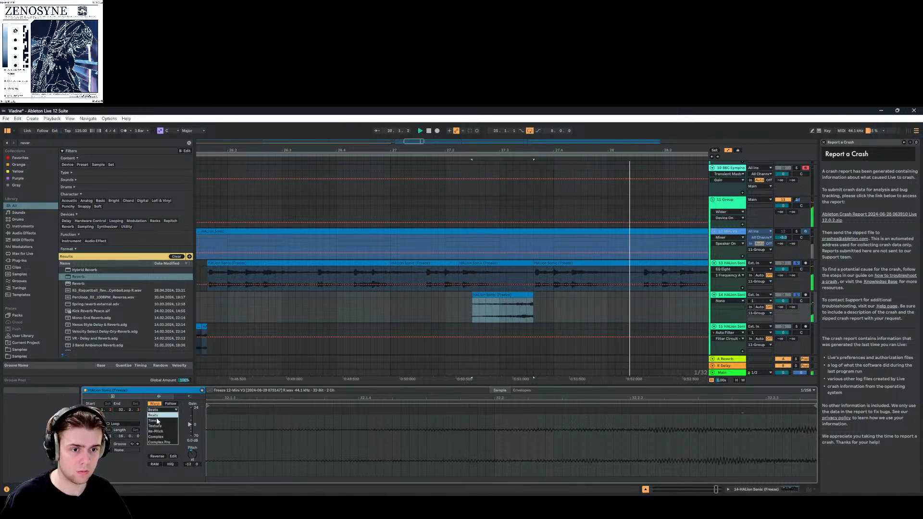
click(156, 434)
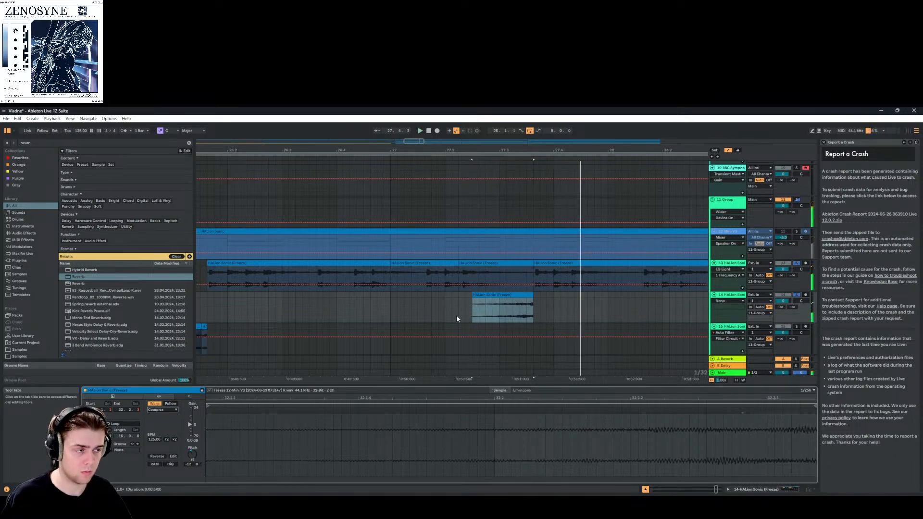
click(795, 295)
click(795, 295)
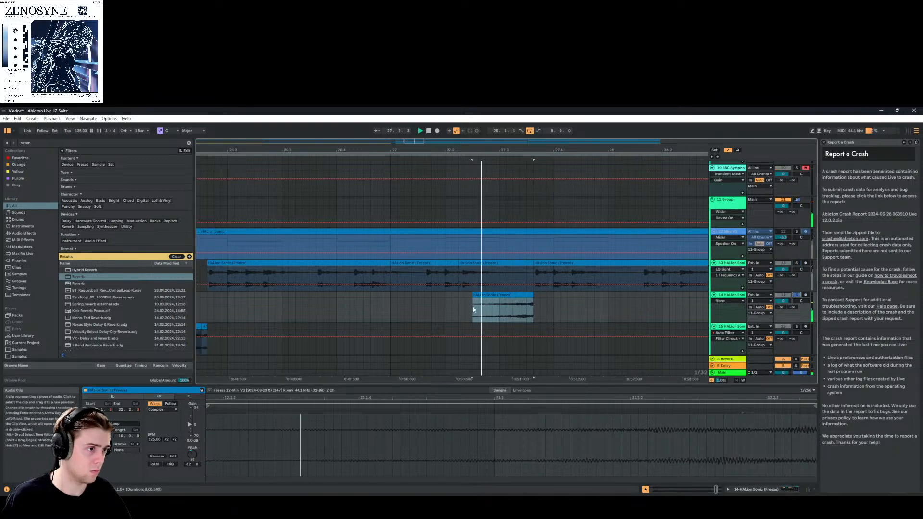
key(space)
key(space)
Search the browser for "camel" and add CamelCrusher to track 14
double_click(728, 294)
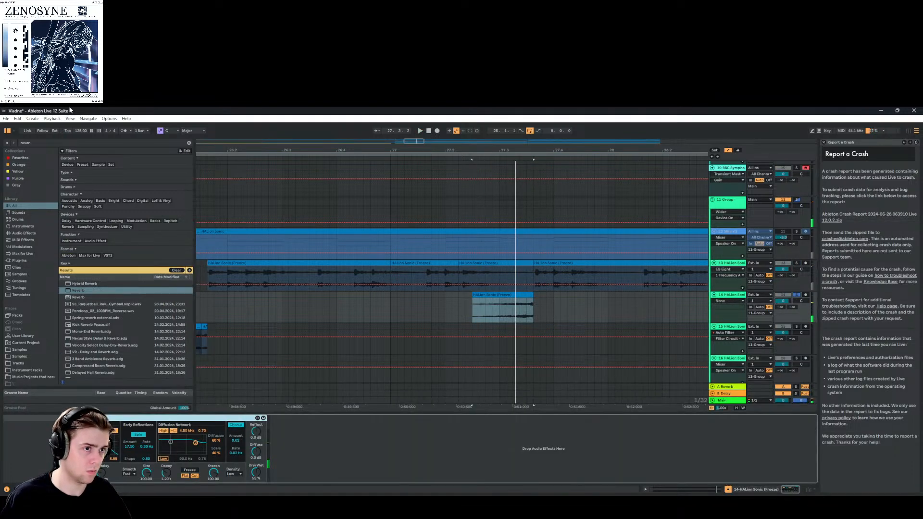
click(188, 143)
text(camel)
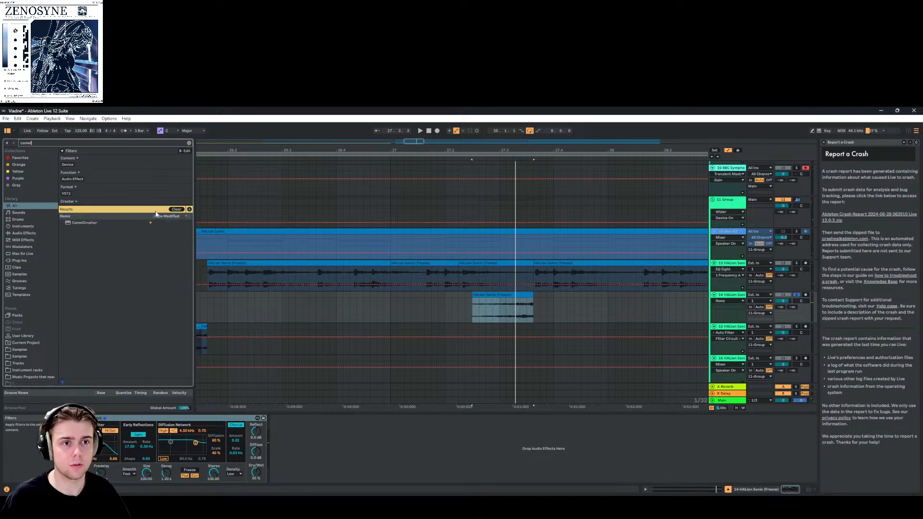
click(126, 222)
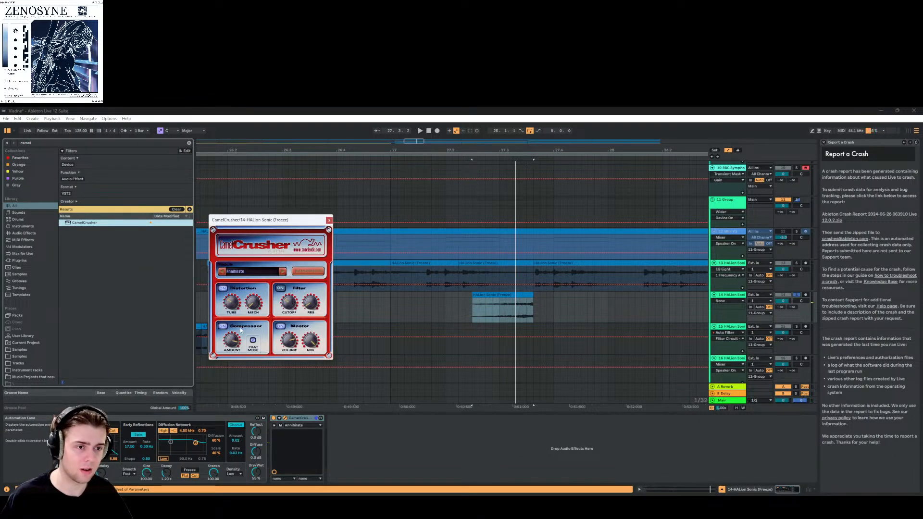
Toggle CamelCrusher's filter and move the device ahead of Reverb in track 14's chain
click(279, 289)
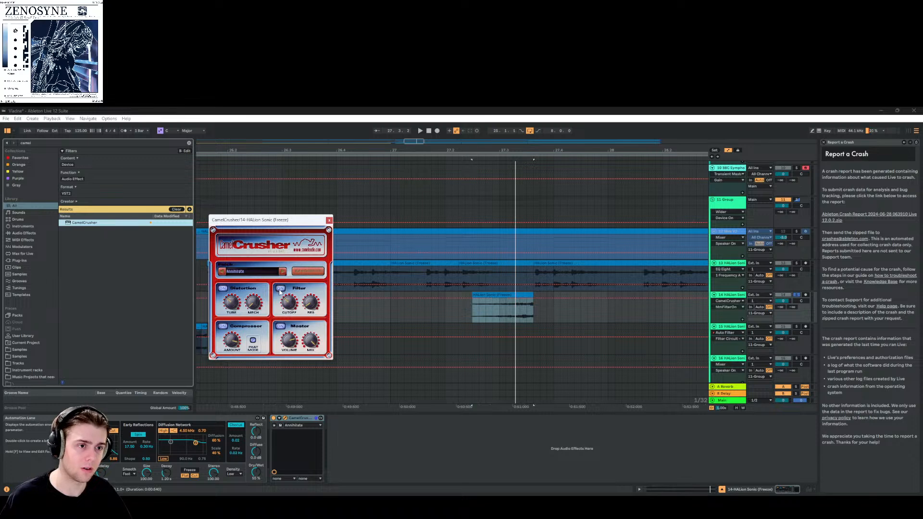
click(301, 422)
drag(151, 421, 144, 422)
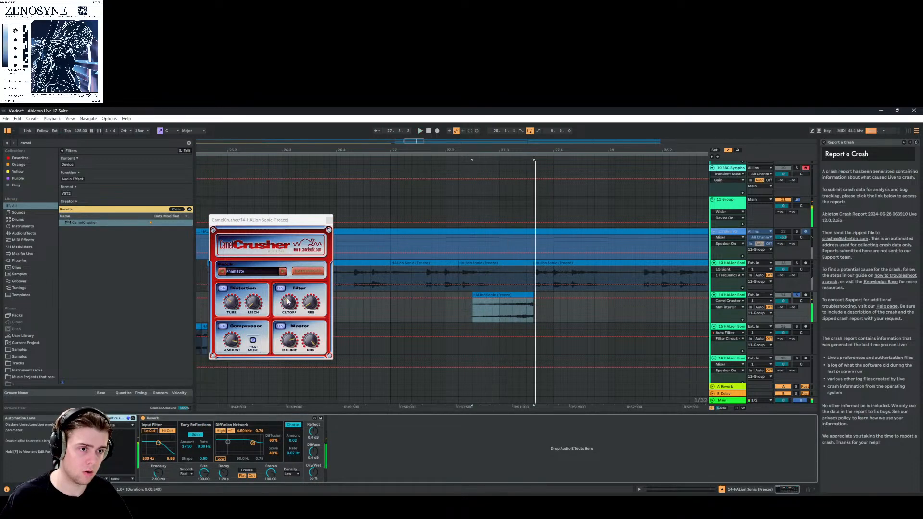
Adjust CamelCrusher's filter cutoff, switch Phat Mode off, and close the plug-in window
click(285, 314)
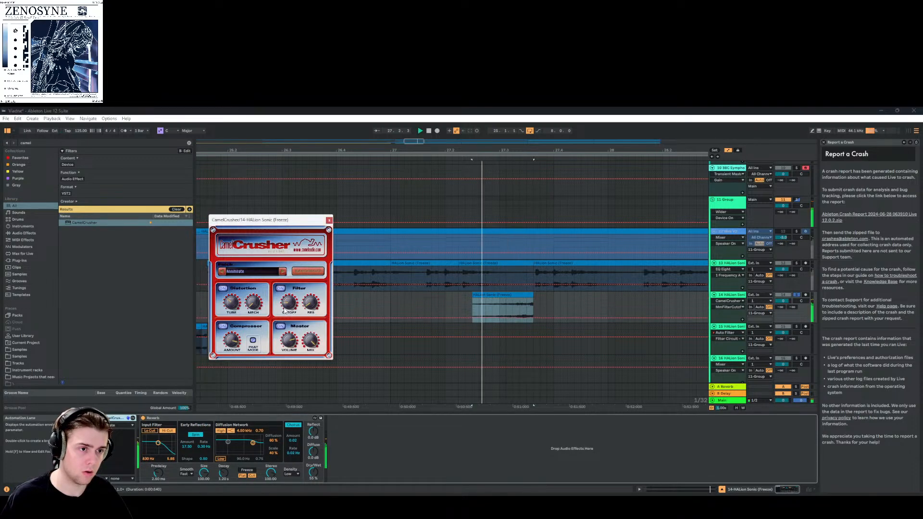
click(253, 340)
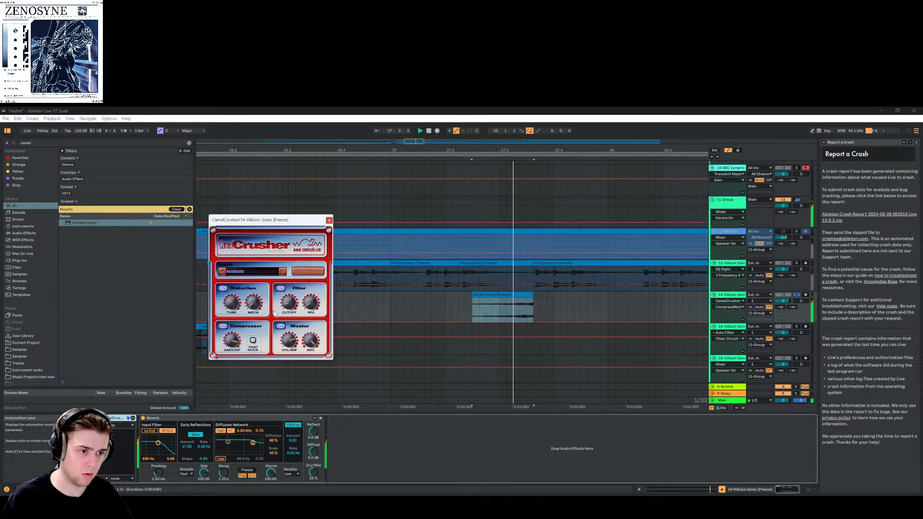
click(328, 220)
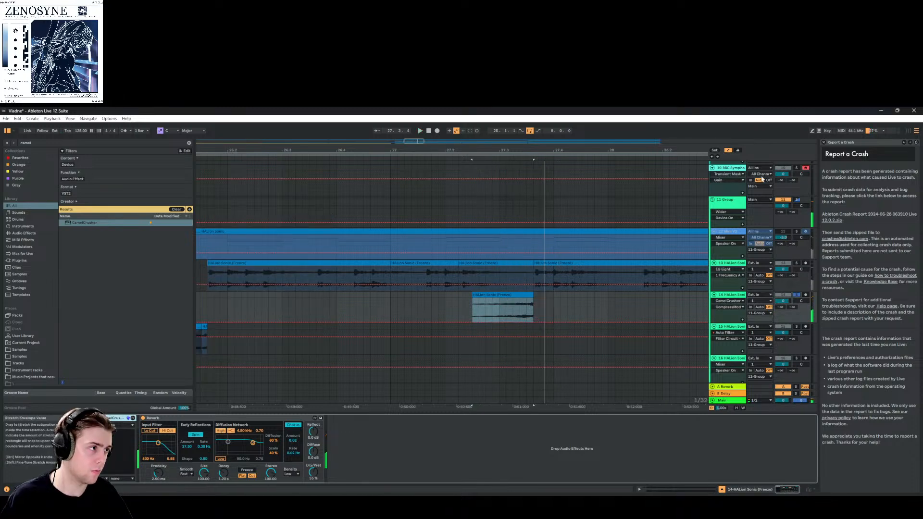
Hide the automation and draw a curved fade-in across the full length of the reversed clip on track 14
click(728, 150)
drag(473, 306, 555, 291)
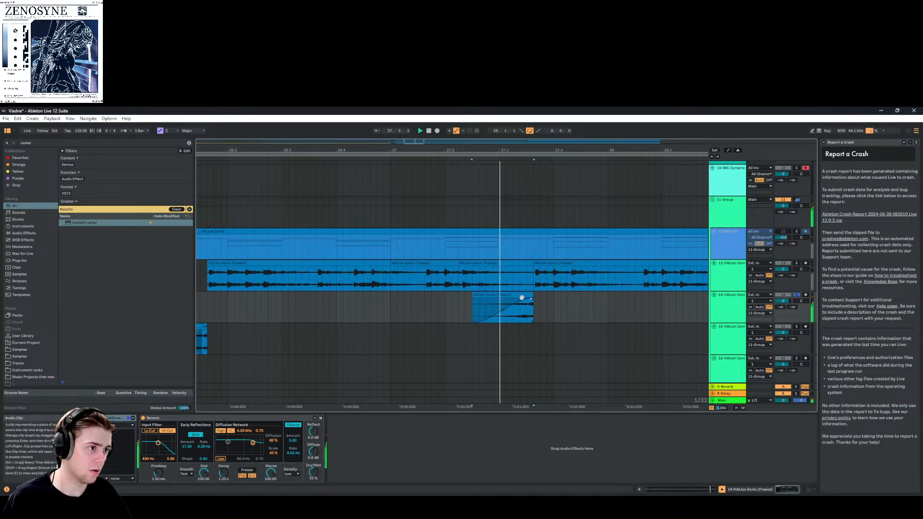
drag(502, 311, 504, 317)
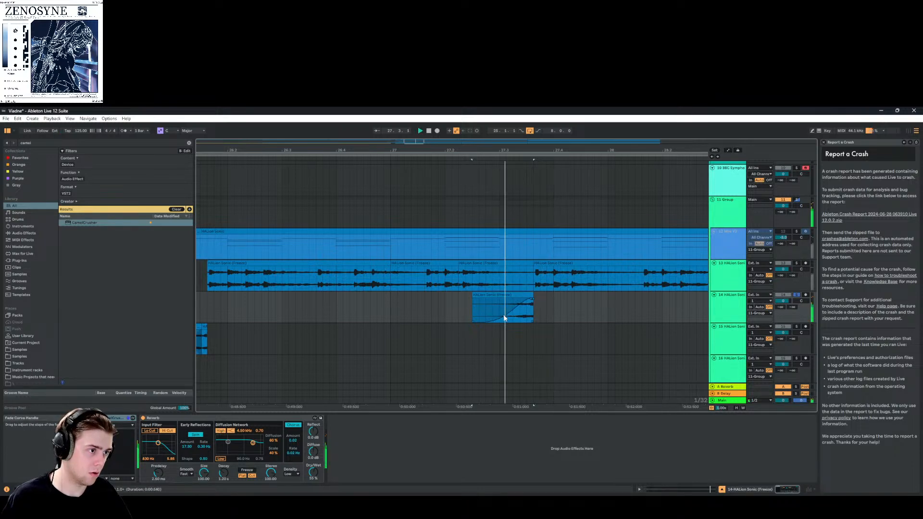
Automate Reverb's Dry/Wet on track 14 to rise from 0% at the reversed clip's start to about 74% at its end
right_click(311, 473)
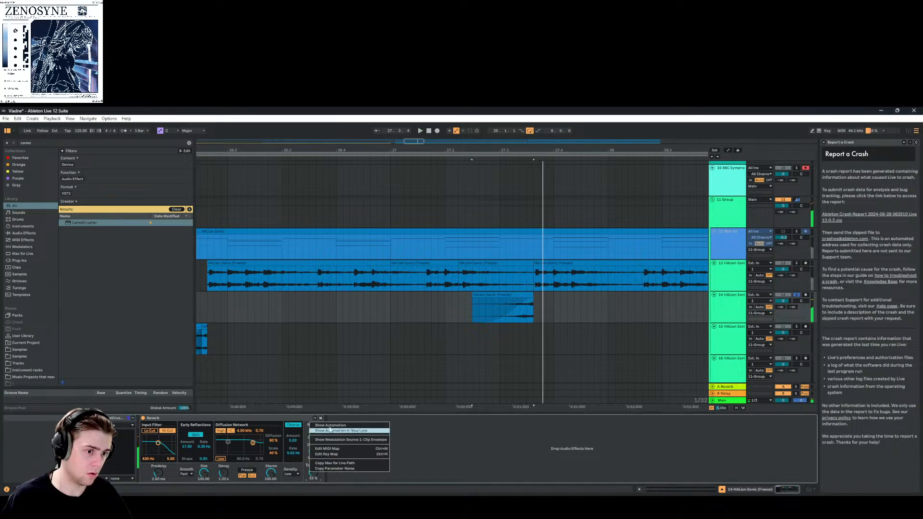
click(332, 428)
click(532, 309)
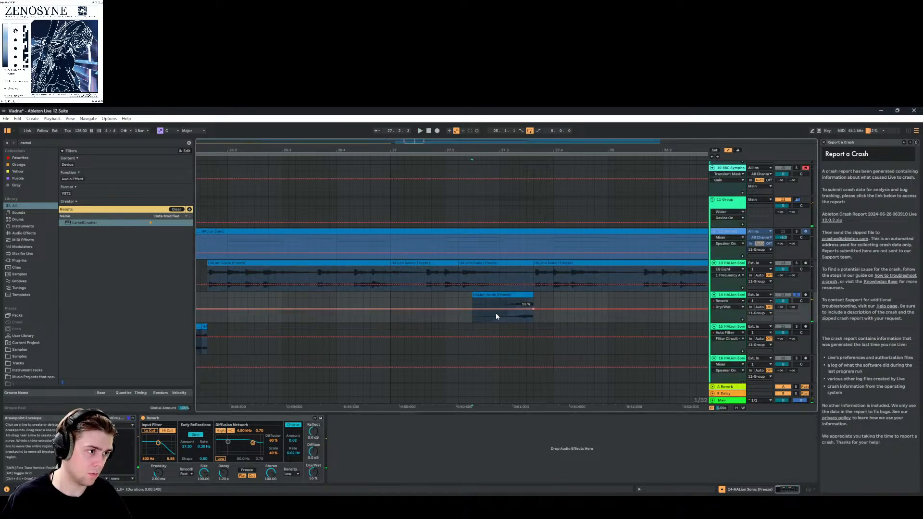
drag(473, 310, 474, 327)
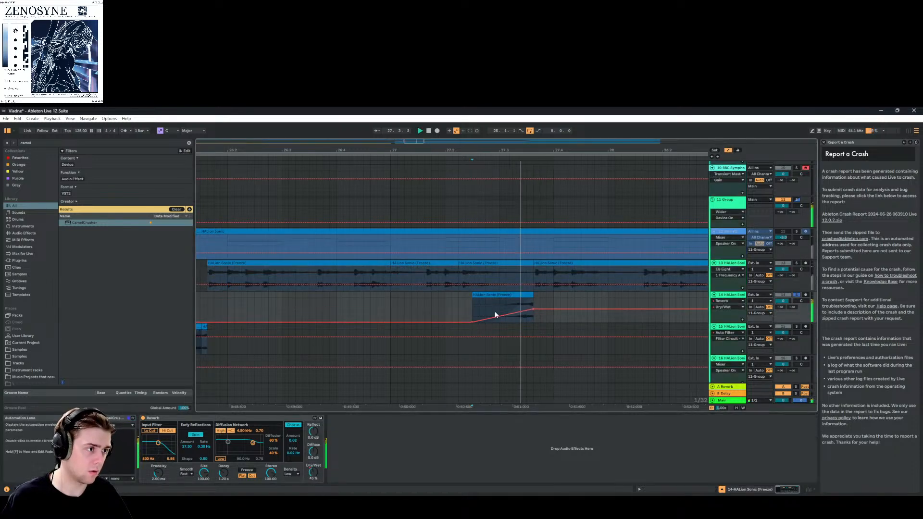
drag(532, 310, 533, 304)
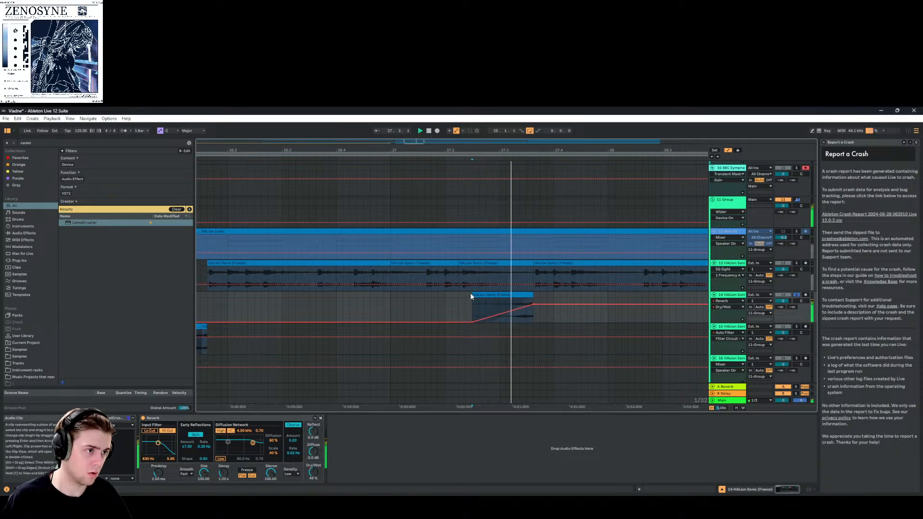
Search the browser for "utility" and add Utility after Reverb on track 14
click(188, 143)
text(u)
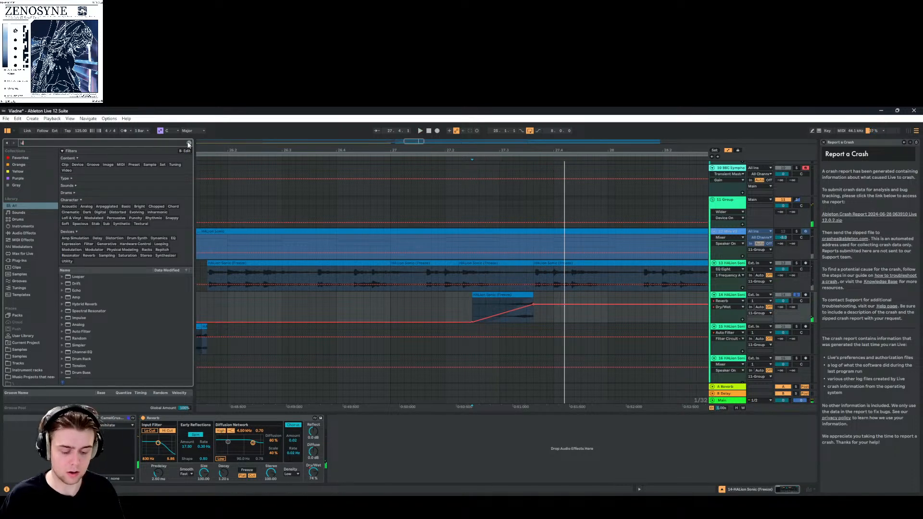
text(tility)
key(Down)
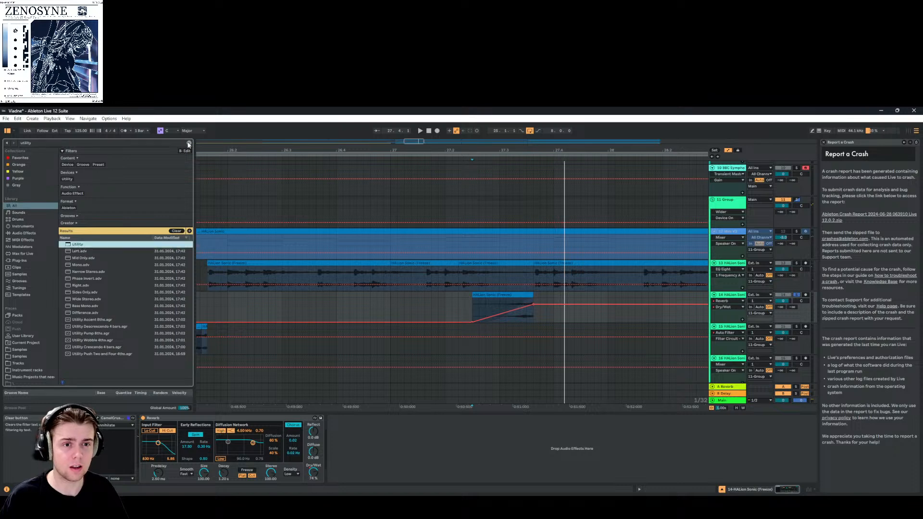
key(Return)
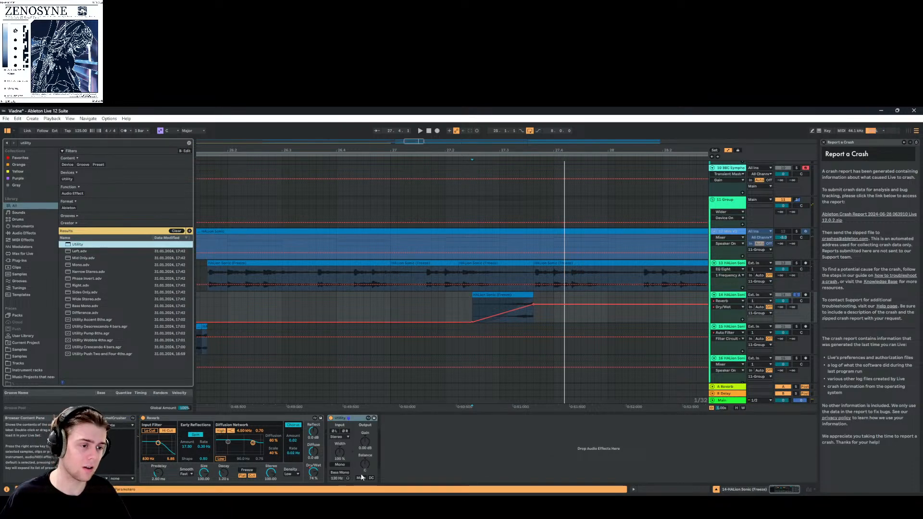
Automate Utility's Gain to rise from -inf dB at the reversed clip's start to 0 dB at its end, then play it
right_click(361, 443)
click(377, 447)
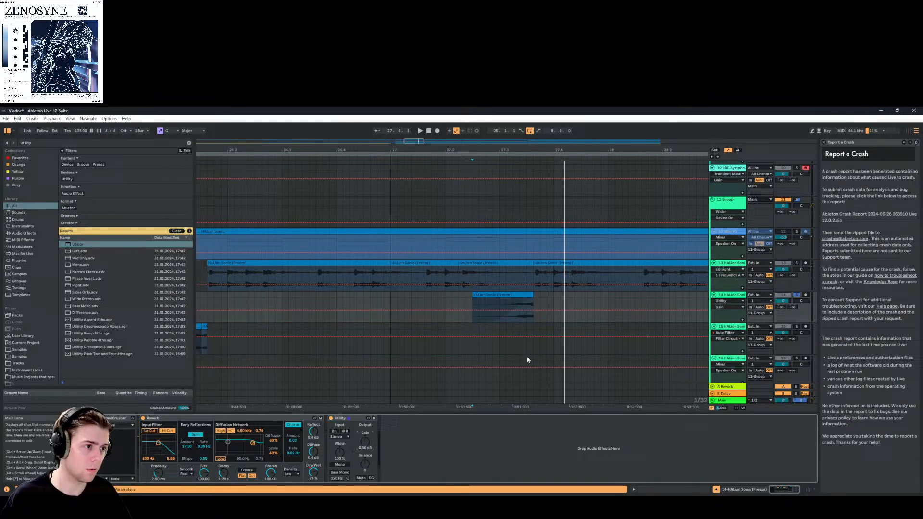
click(532, 313)
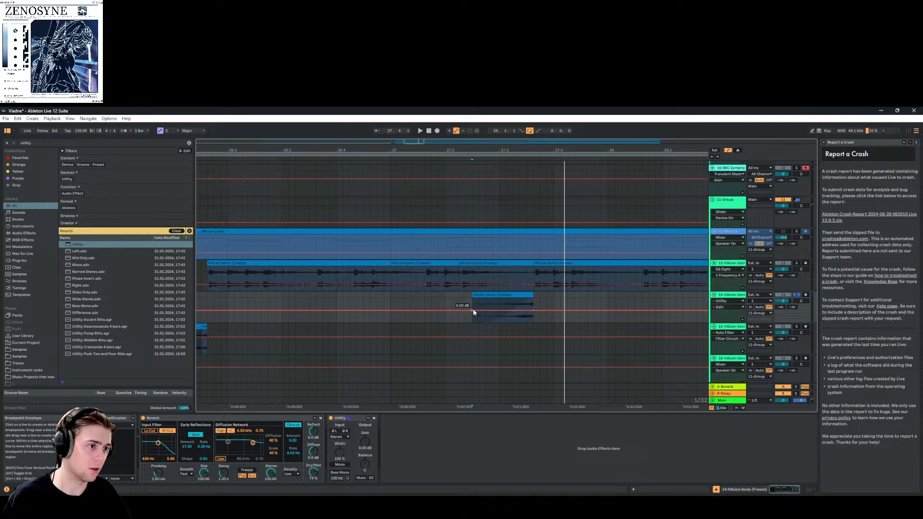
drag(474, 313, 474, 323)
key(space)
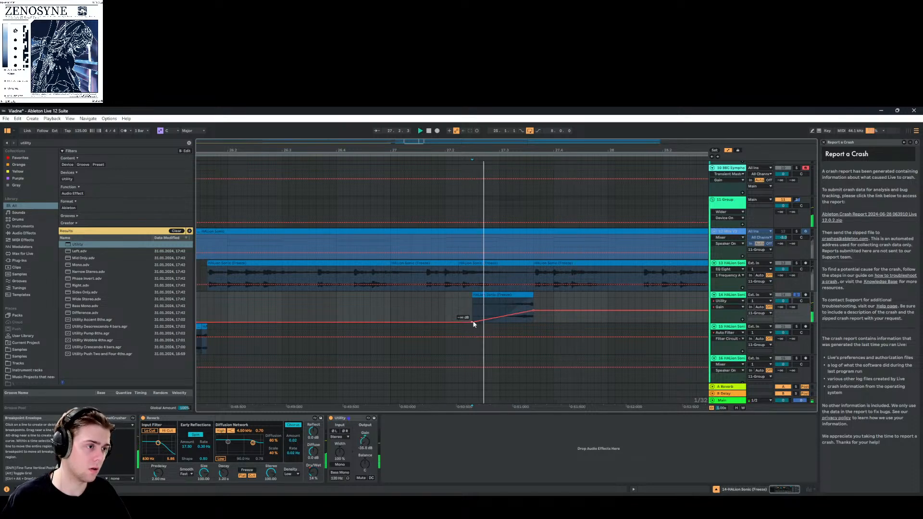
Hide the automation, remove the long fade-in, and adjust the track 14 clip to start at 27.2 and end at the split
click(728, 151)
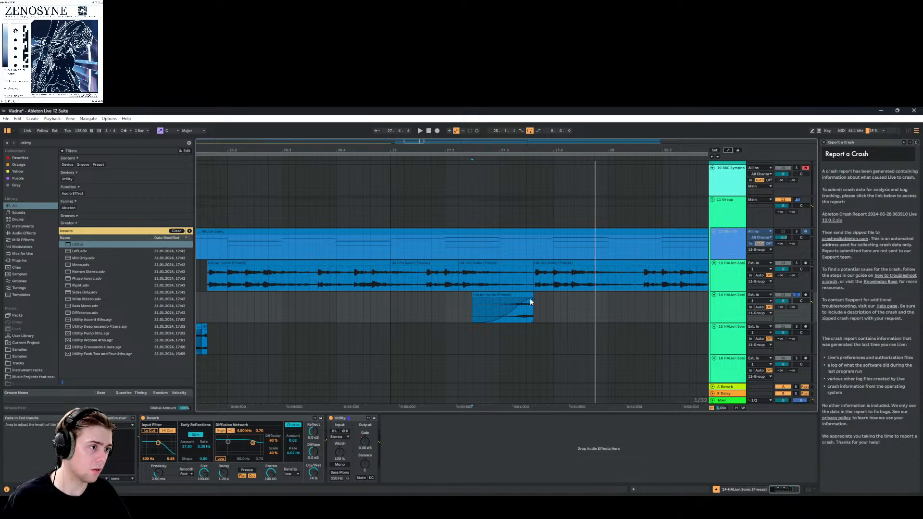
drag(529, 298, 474, 294)
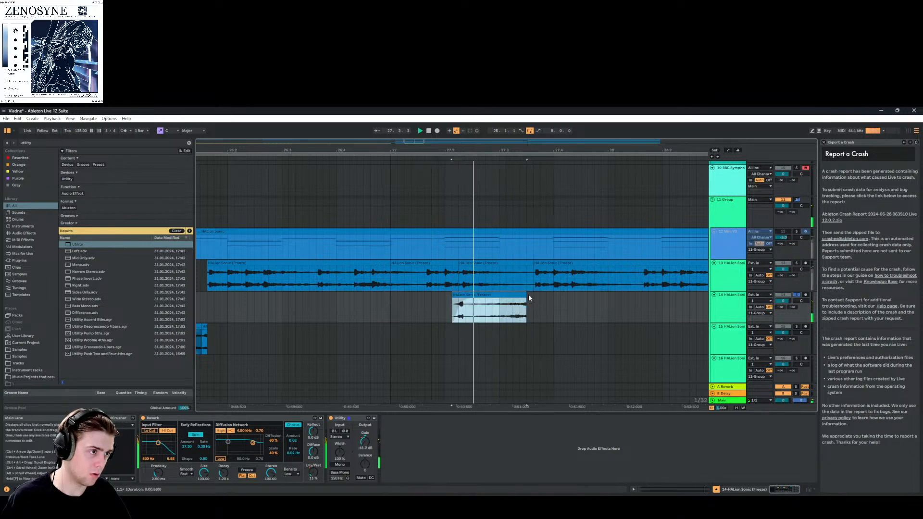
drag(530, 294, 538, 294)
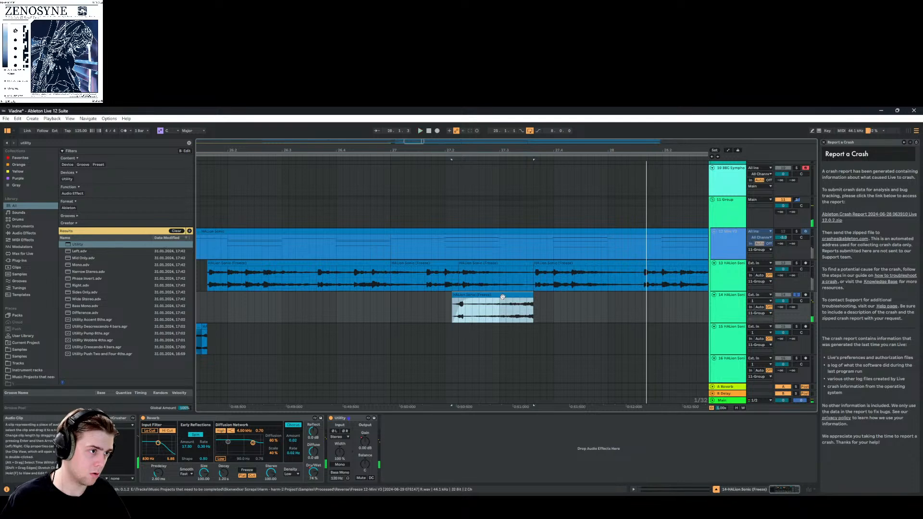
Duplicate the track 14 clip, move the copy to start at 27.4, and audition it with tracks 13 and 14 soloed
key(ctrl+d)
drag(582, 296, 610, 294)
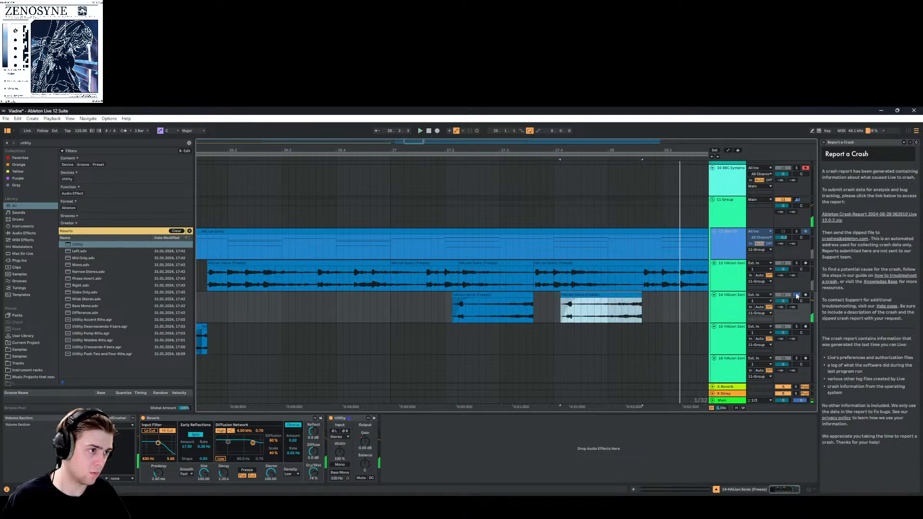
click(796, 295)
click(334, 157)
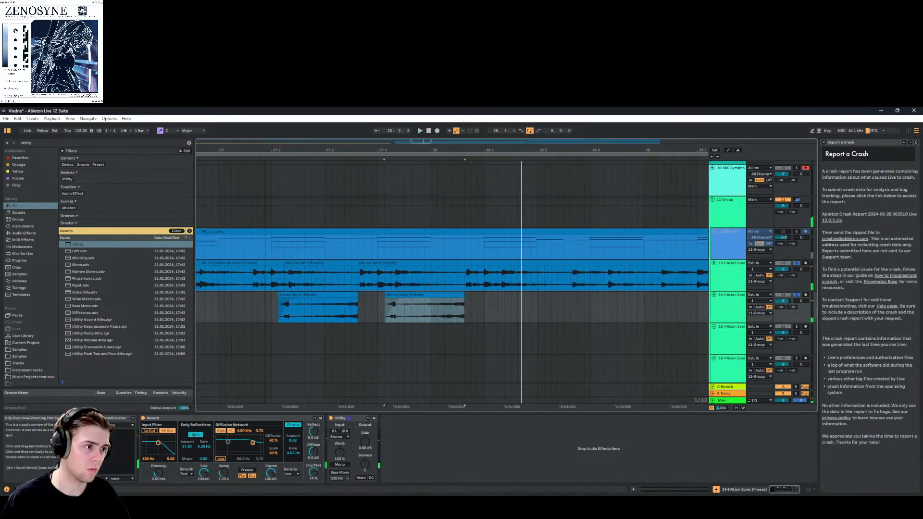
Duplicate the second track 14 clip and move the new copy to start at 28.2
click(391, 290)
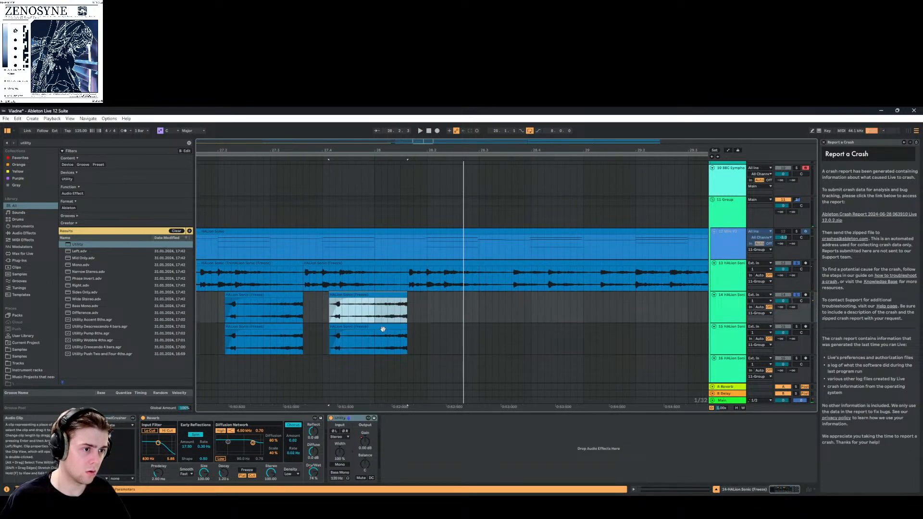
key(ctrl+d)
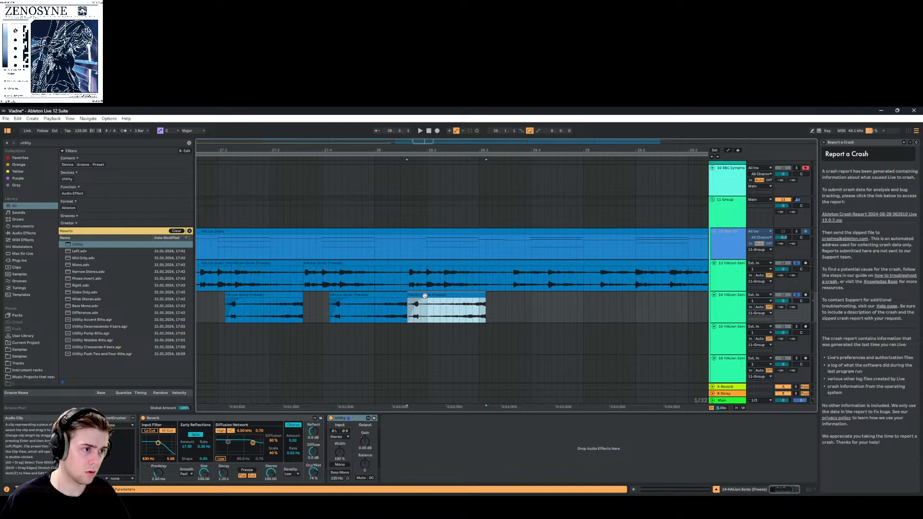
drag(425, 296, 451, 295)
Unsolo tracks 13 and 14 and review the other tracks around bar 28 during full-mix playback
scroll(432, 316, down, 5)
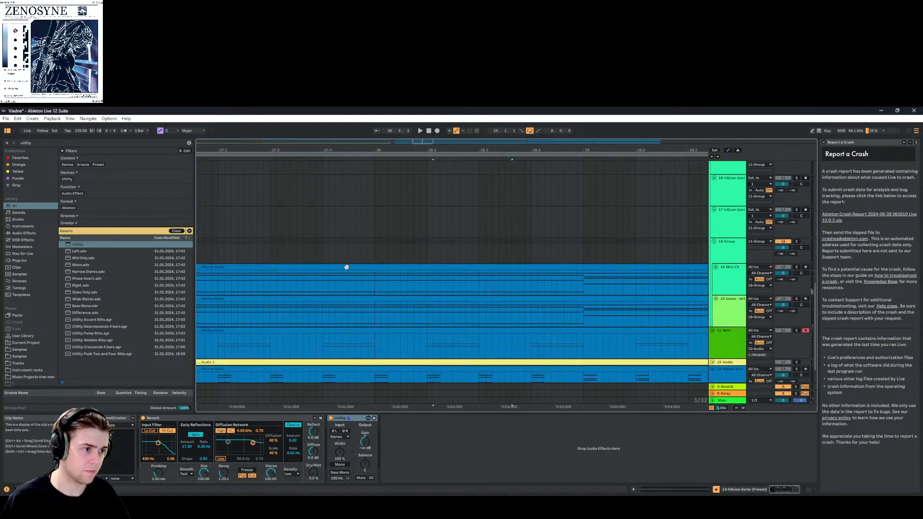
scroll(353, 250, up, 5)
drag(421, 146, 425, 154)
scroll(499, 255, down, 4)
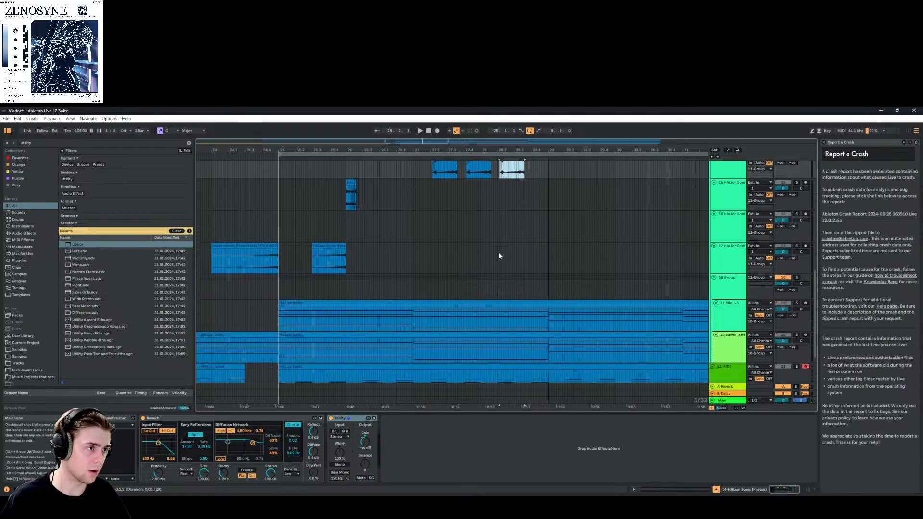
scroll(630, 267, up, 6)
scroll(637, 270, up, 2)
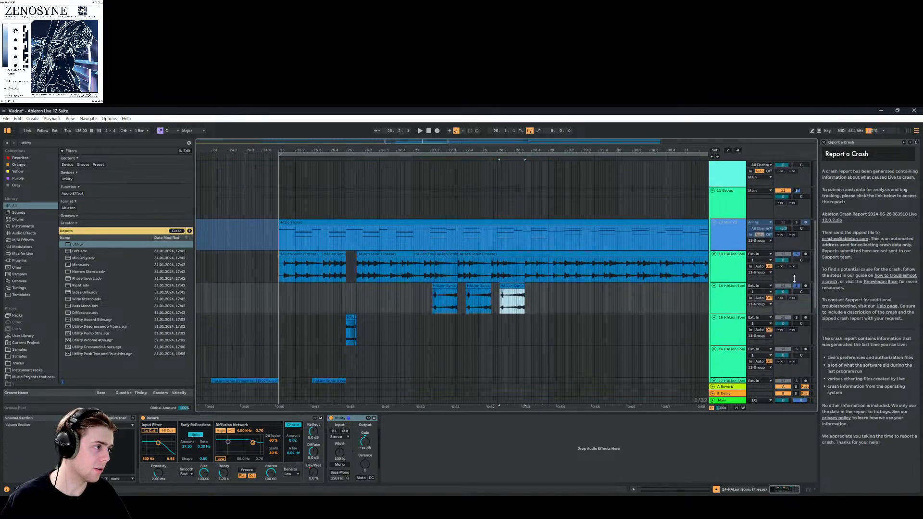
scroll(546, 304, down, 5)
scroll(545, 308, down, 3)
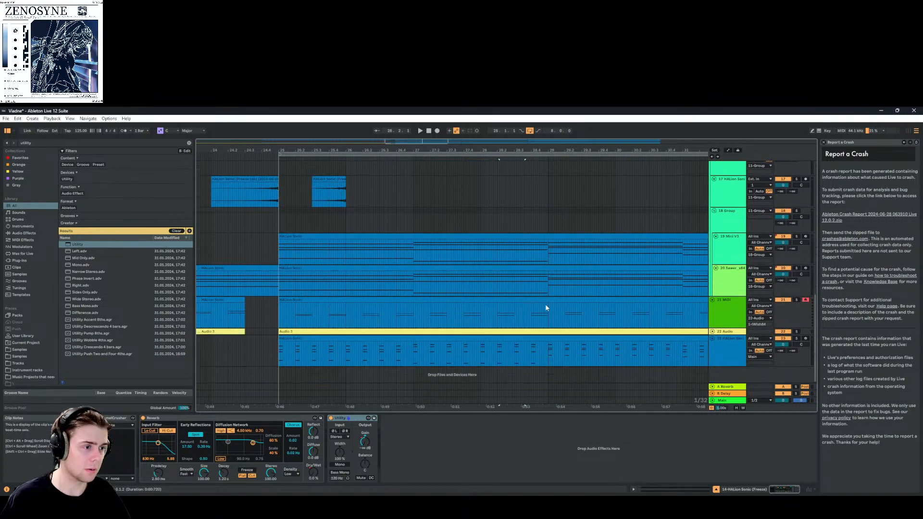
scroll(545, 308, up, 2)
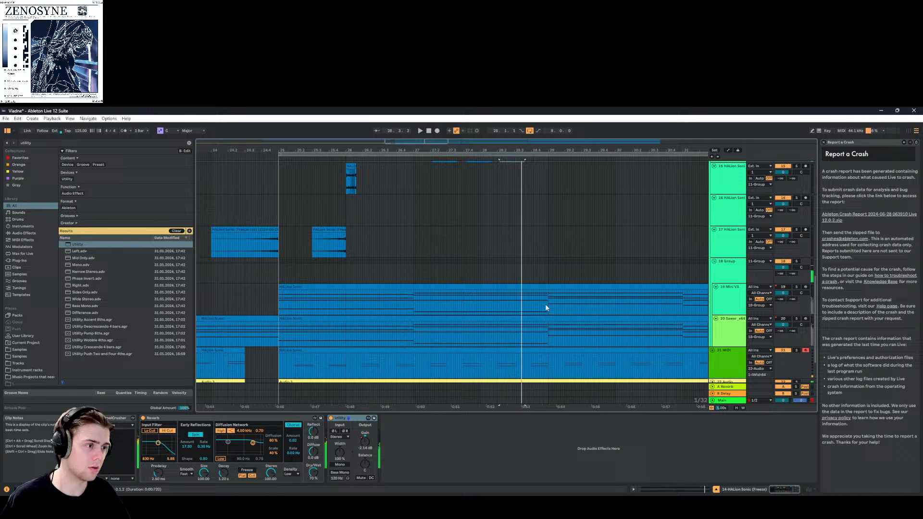
Play from around bar 27, compare the tracks, and toggle tracks 19 and 20 to check their part in the mix
click(408, 156)
scroll(423, 189, up, 2)
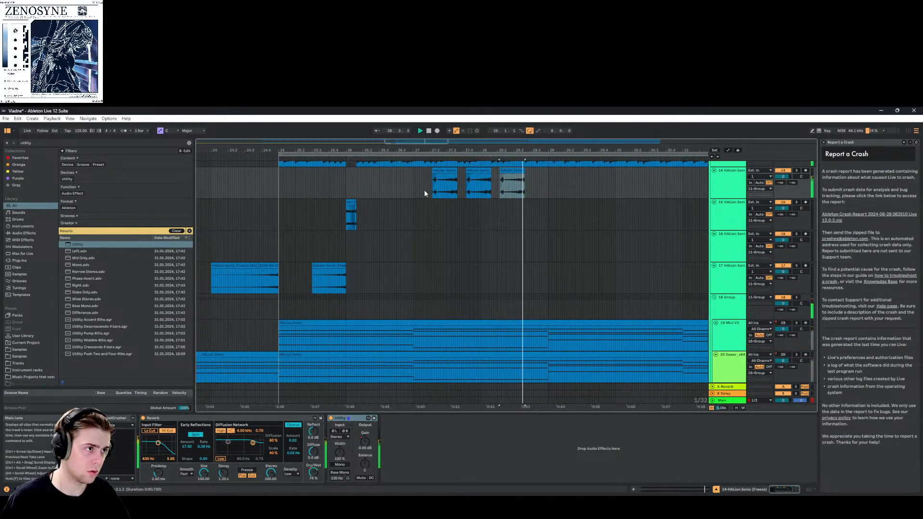
scroll(424, 193, up, 3)
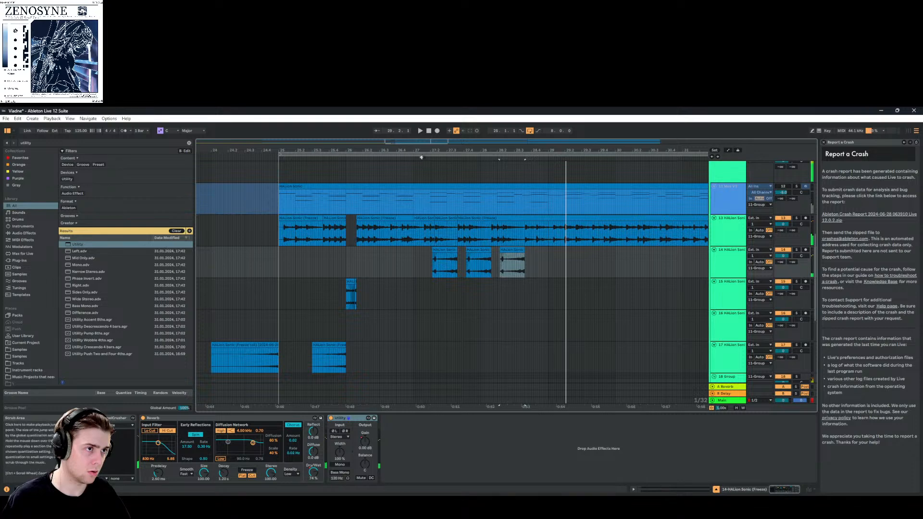
scroll(438, 200, down, 6)
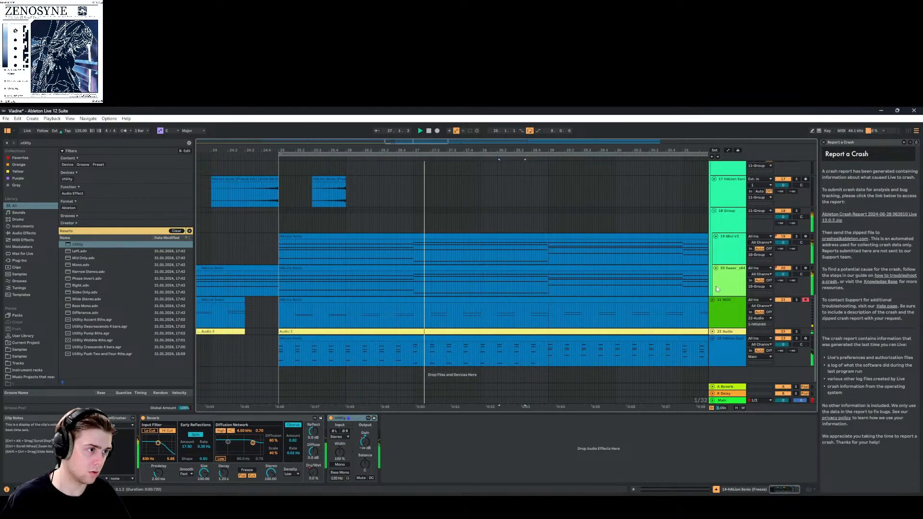
click(783, 268)
click(783, 236)
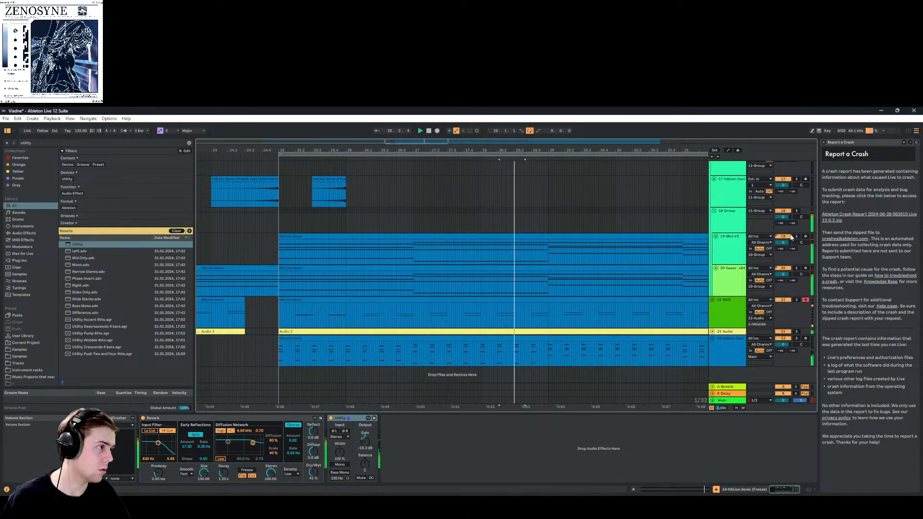
Show the automation and set track 19's Speaker On automation to off between bar 28 and 28.3
key(a)
click(640, 266)
scroll(503, 253, up, 5)
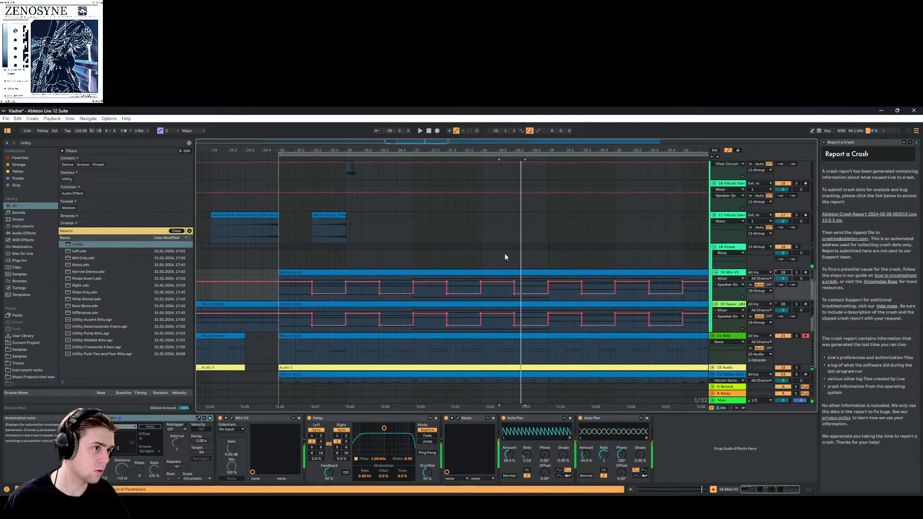
scroll(462, 229, down, 1)
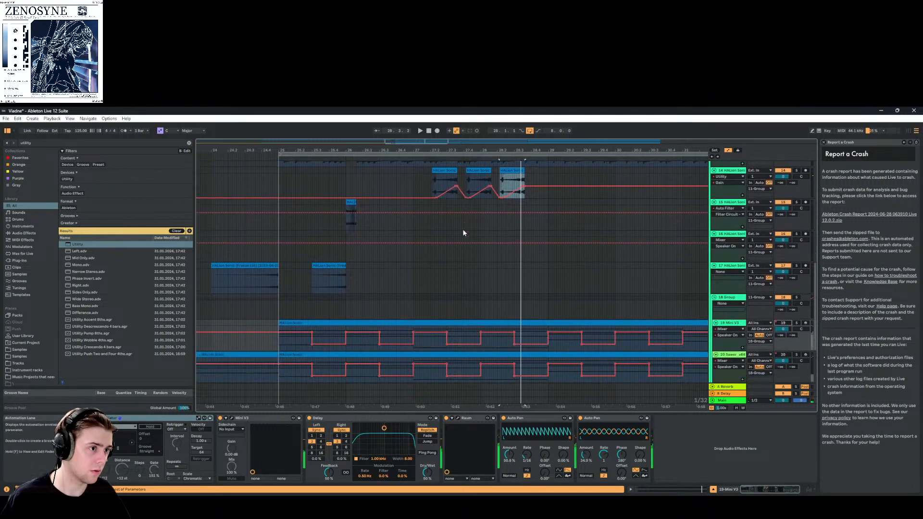
click(446, 171)
key(space)
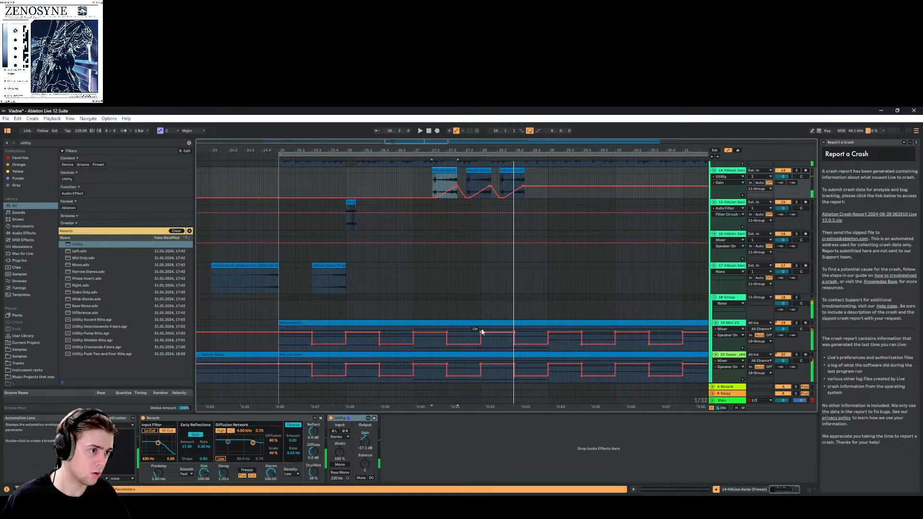
drag(481, 331, 480, 335)
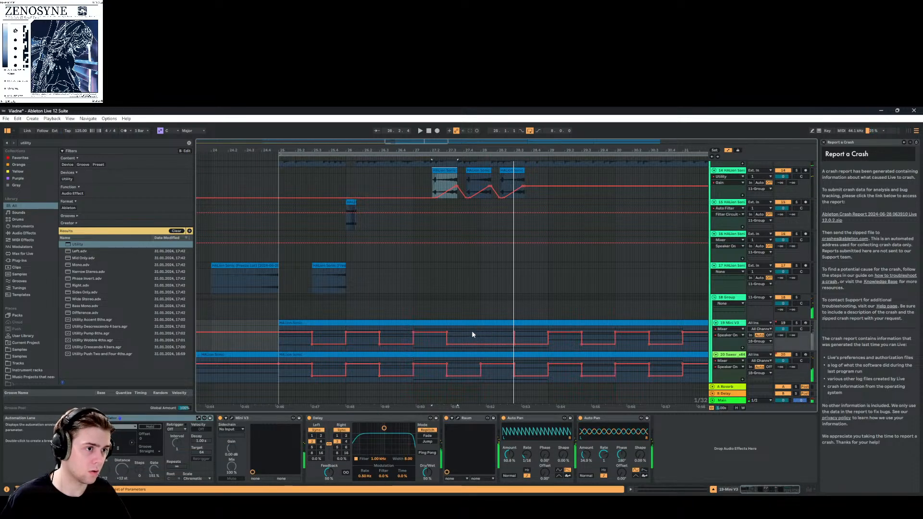
Play from around bar 27 and check track 23 in solo against the rest of the mix
click(421, 156)
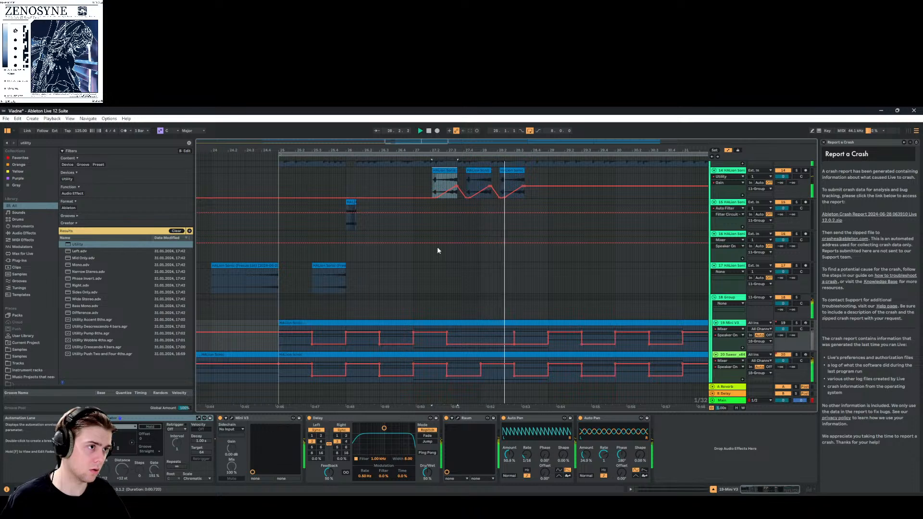
scroll(437, 250, up, 1)
scroll(437, 250, up, 4)
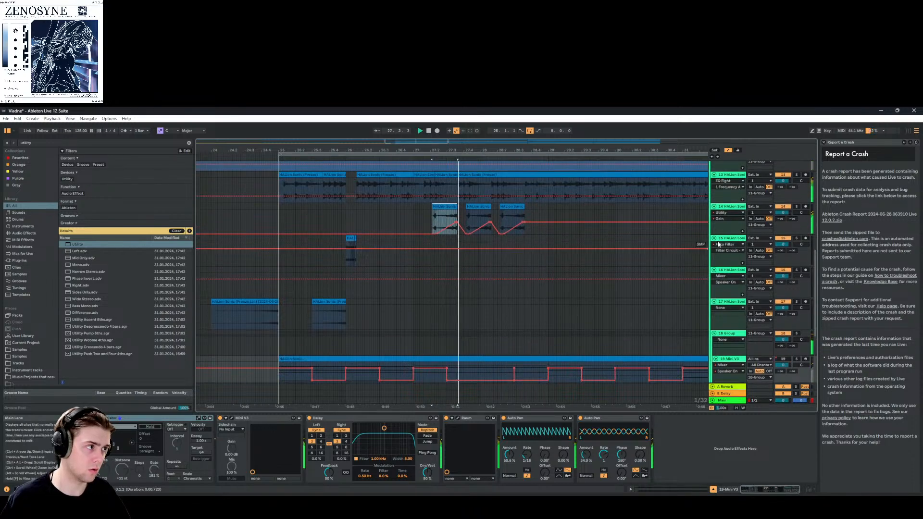
scroll(485, 260, down, 15)
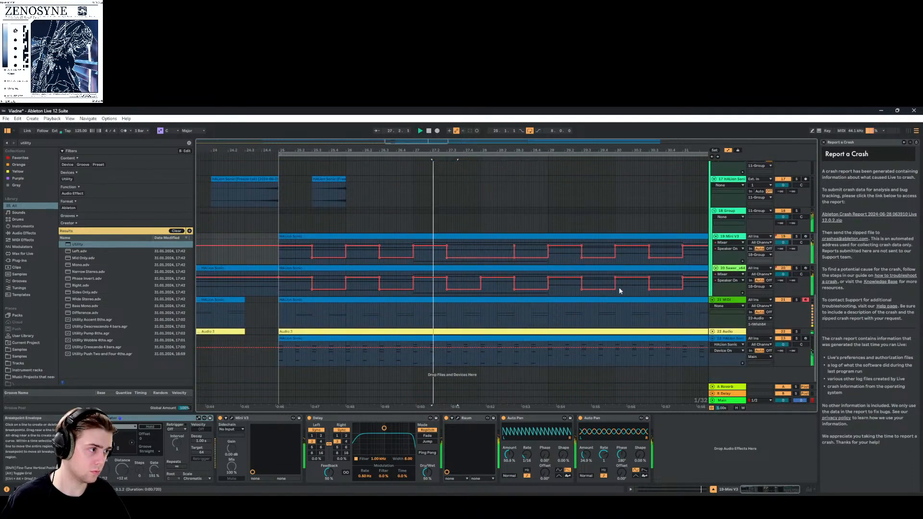
click(796, 339)
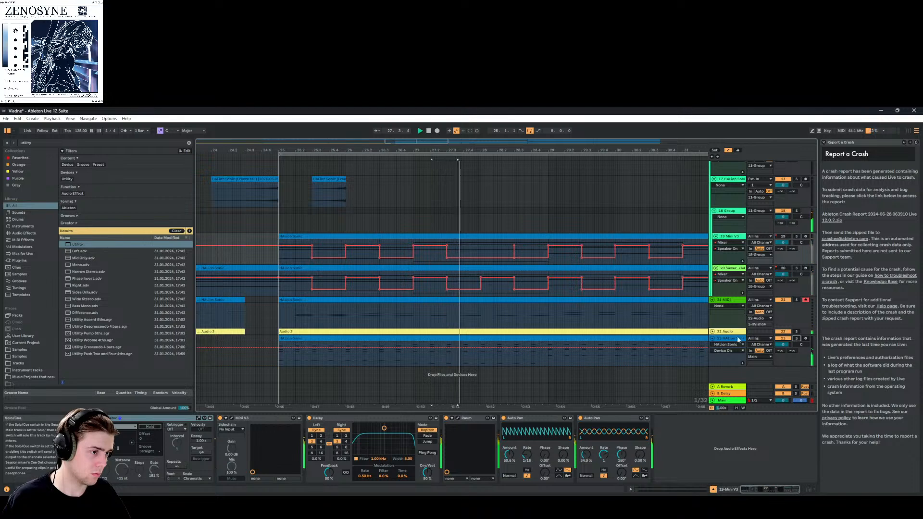
scroll(735, 318, up, 1)
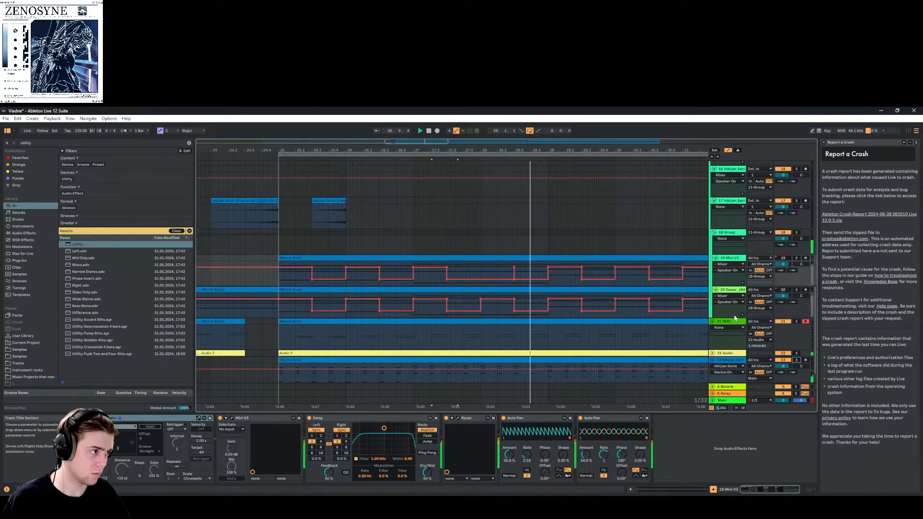
Solo the 11 Group and replay the section around bars 27 and 28
scroll(734, 318, up, 5)
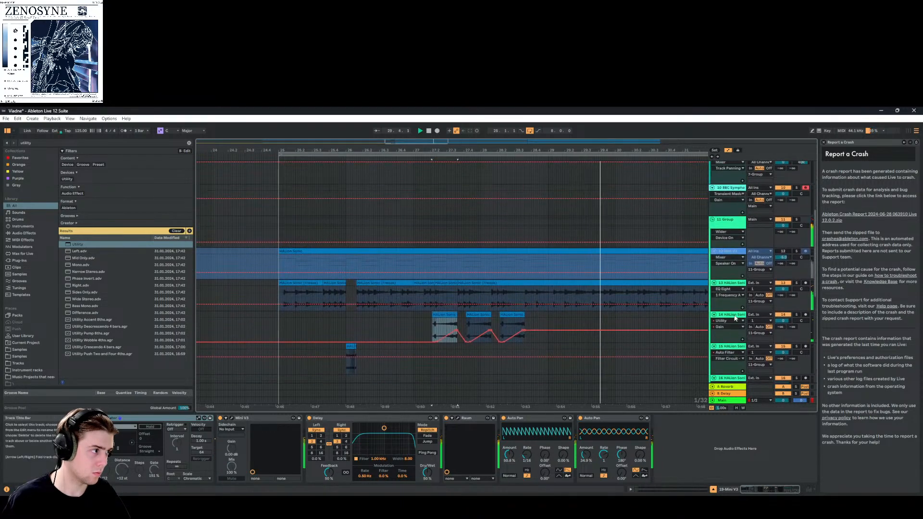
scroll(735, 318, up, 3)
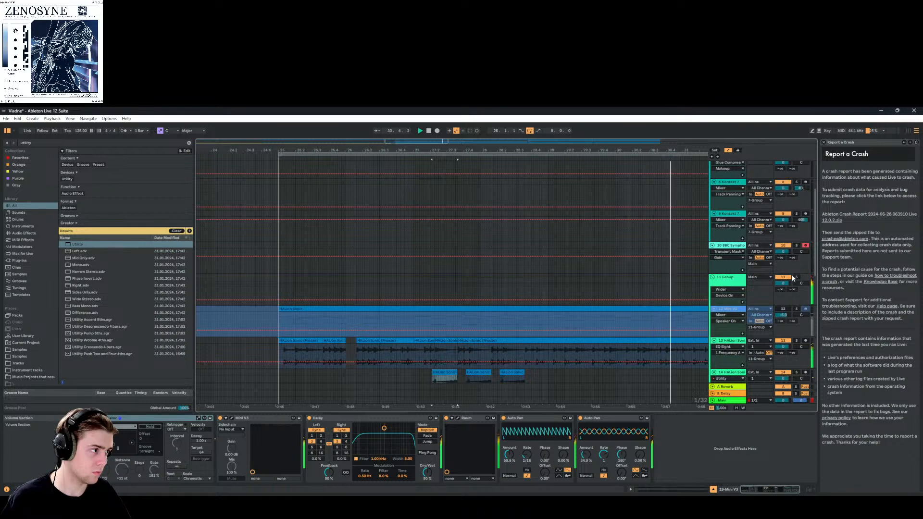
scroll(751, 285, down, 15)
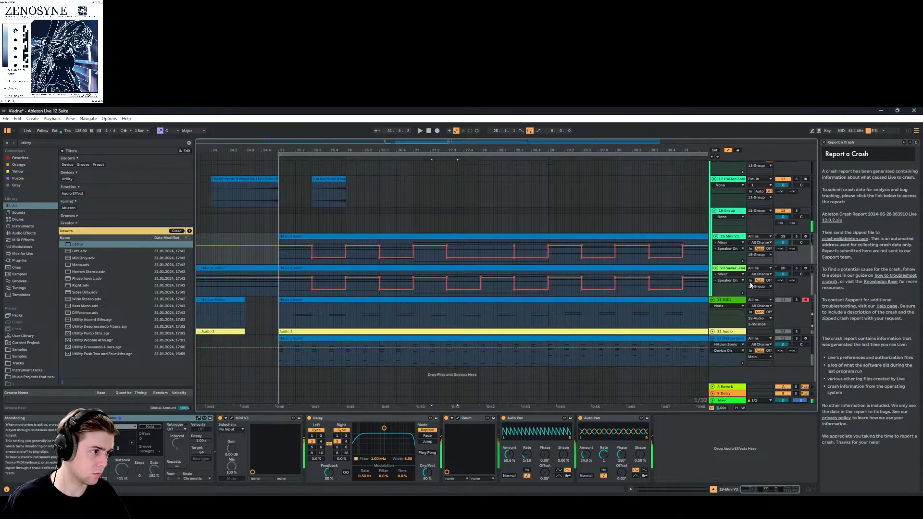
scroll(644, 284, up, 6)
scroll(644, 289, down, 2)
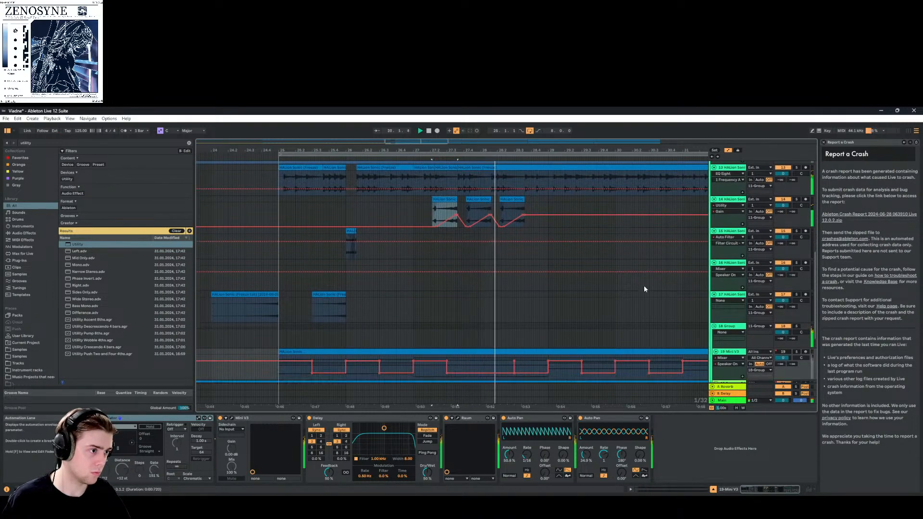
scroll(644, 289, up, 4)
scroll(463, 271, up, 2)
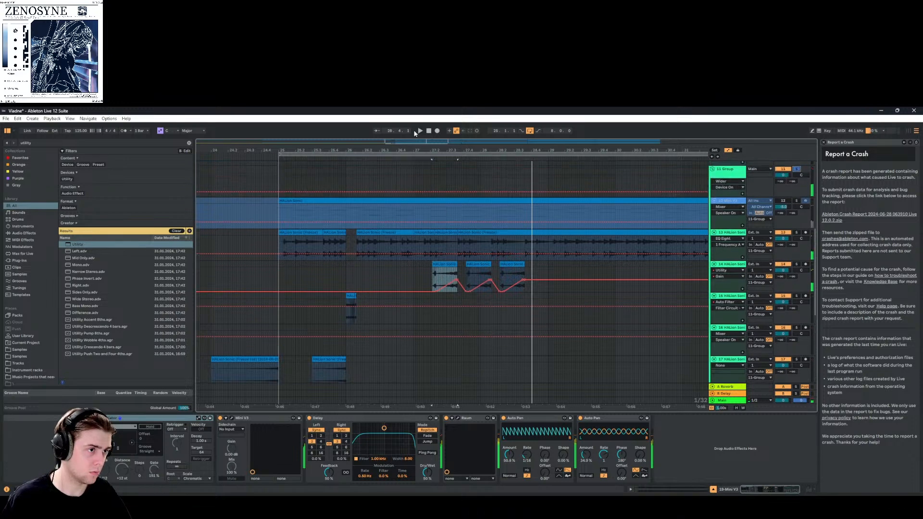
Set track 20's Speaker On automation to off between bar 28 and 28.3
drag(417, 141, 417, 151)
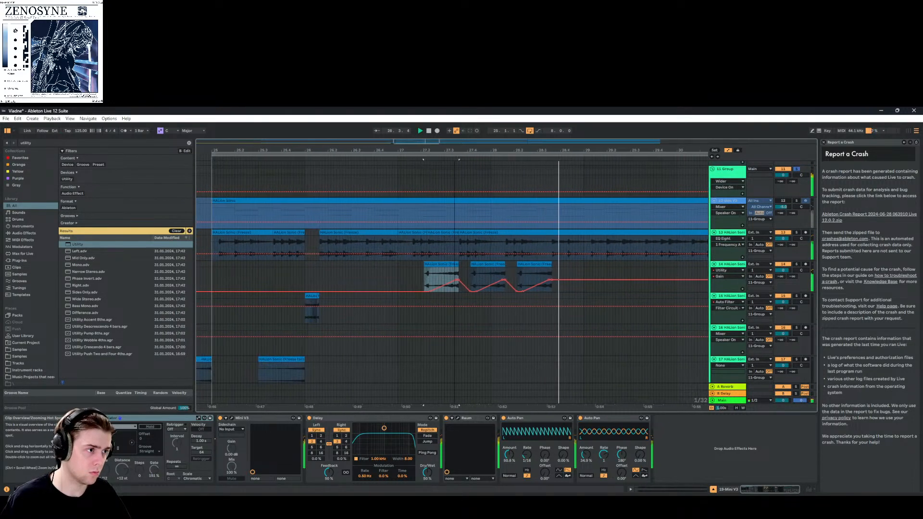
scroll(451, 231, down, 5)
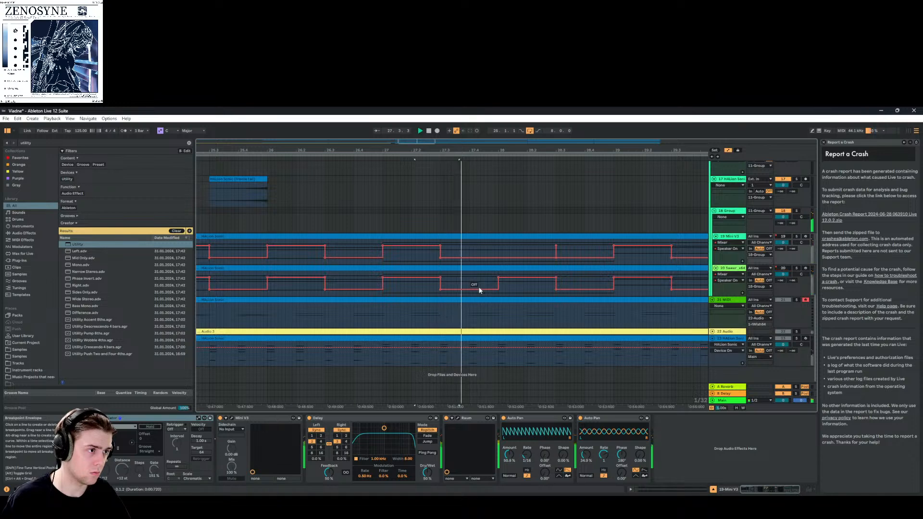
click(495, 279)
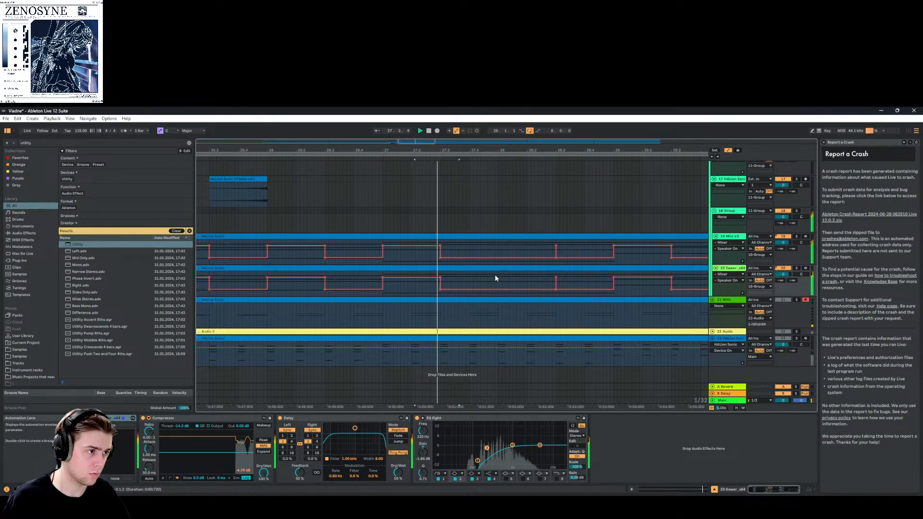
Set the grid to fixed 1/4 and move the first track 14 clip to start exactly at 27.2
scroll(495, 274, up, 6)
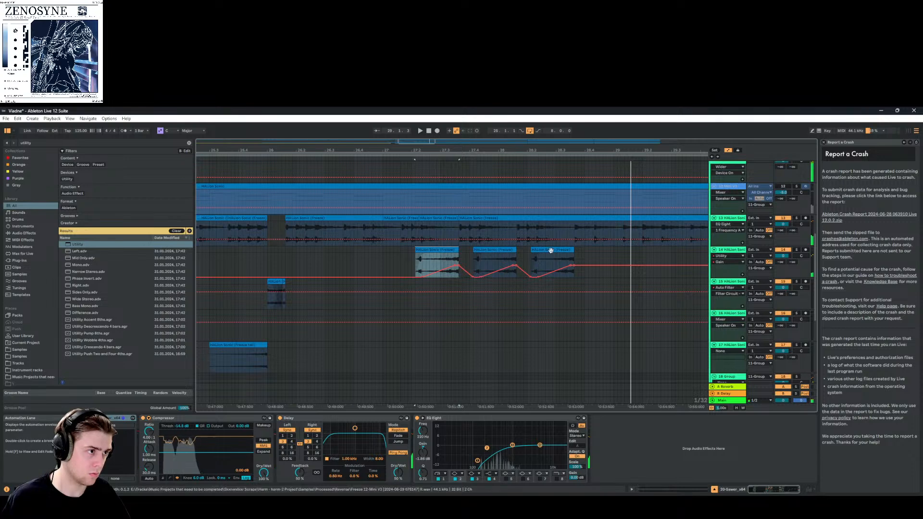
click(550, 250)
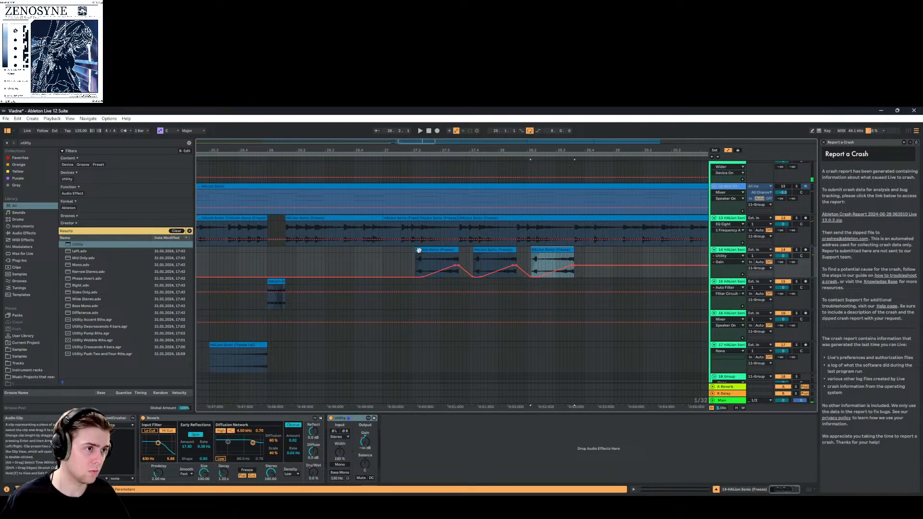
right_click(383, 252)
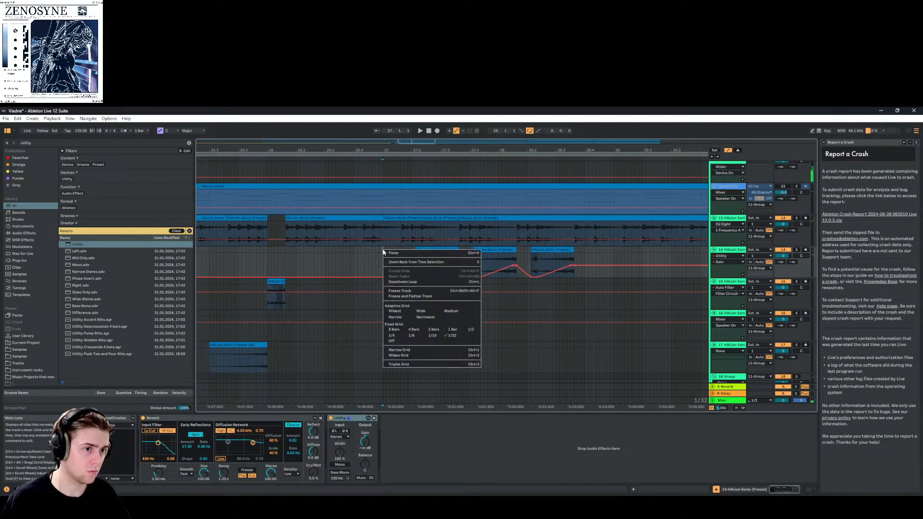
click(395, 337)
mouse_move(387, 142)
mouse_down()
mouse_move(370, 120)
mouse_move(465, 137)
mouse_move(403, 144)
mouse_up()
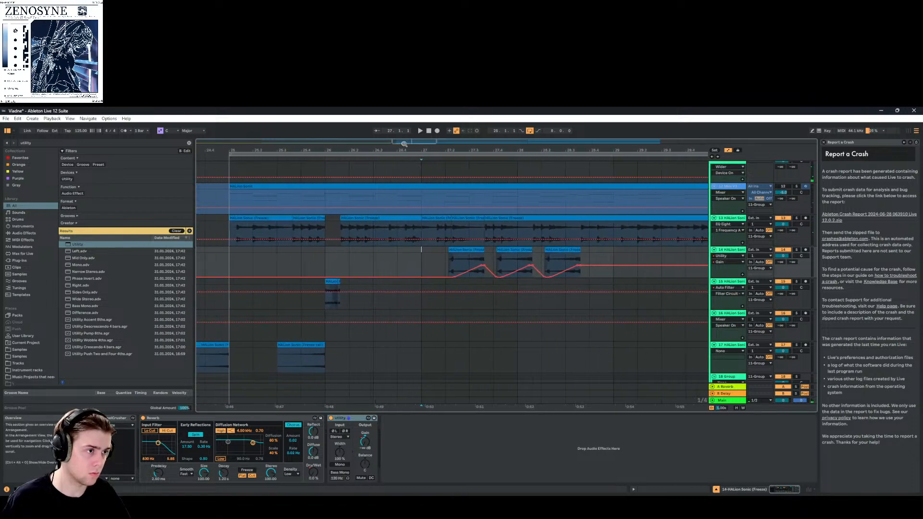
click(465, 250)
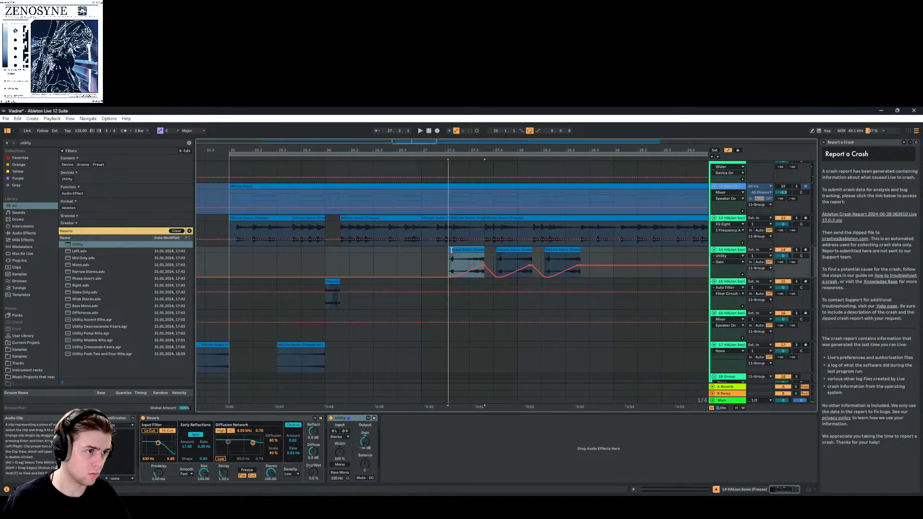
drag(466, 250, 463, 250)
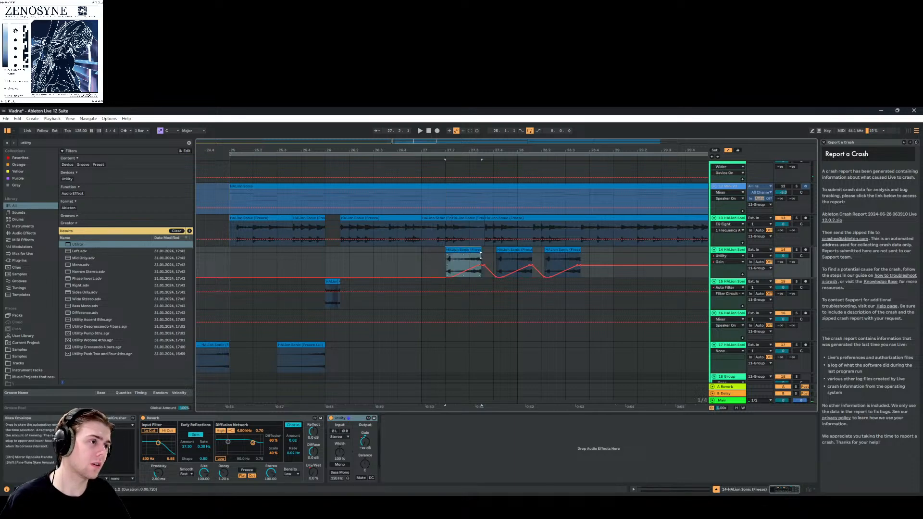
Set the grid to fixed 1/8 and duplicate the track 14 range from bar 27 to 27.3 three times
right_click(482, 256)
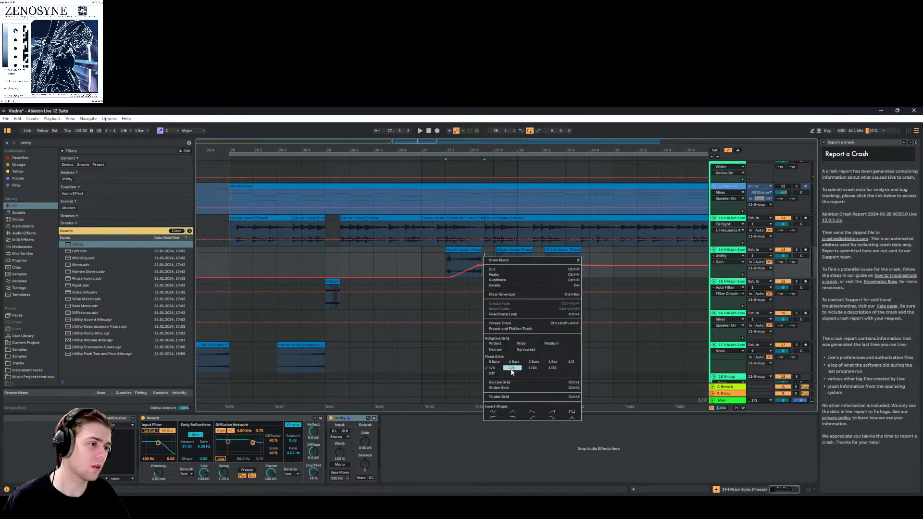
click(503, 367)
right_click(485, 252)
click(483, 255)
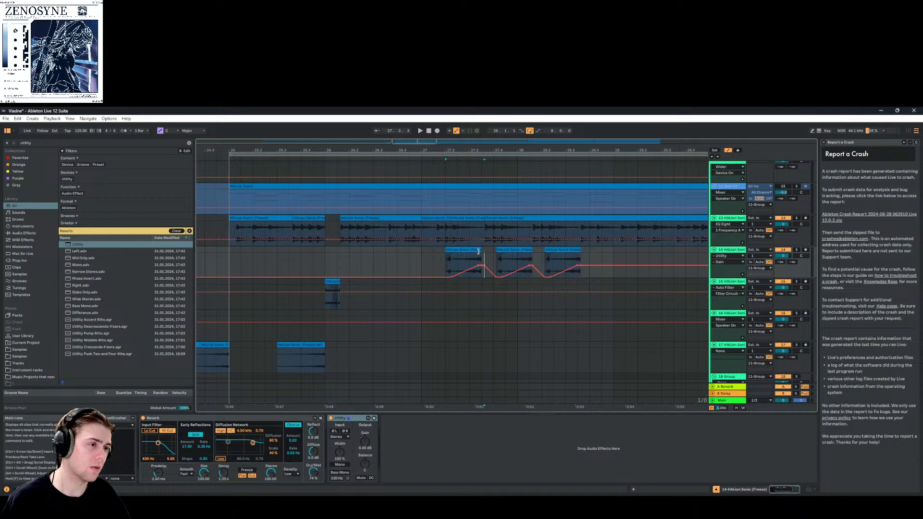
key(space)
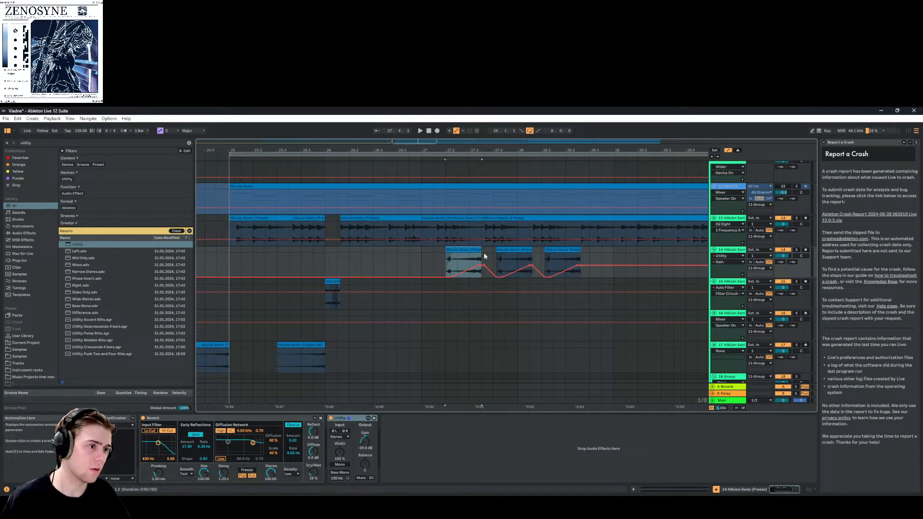
key(space)
mouse_move(418, 252)
mouse_down()
mouse_move(505, 250)
mouse_move(470, 250)
mouse_up()
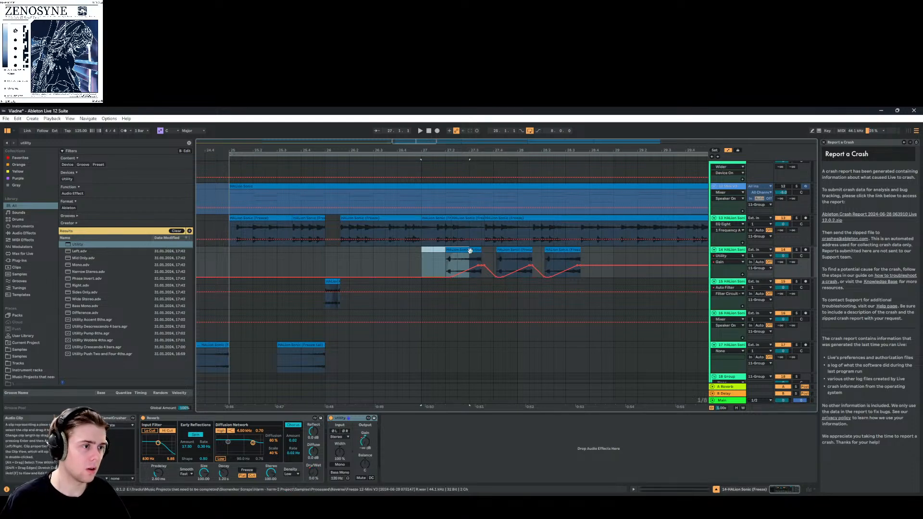
key(ctrl+d)
key(ctrl+d)
key(ctrl+d)
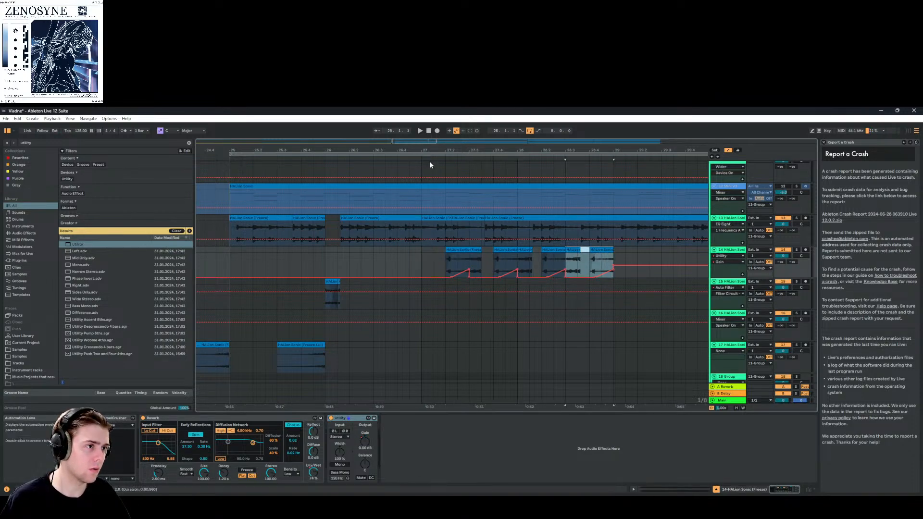
Play back the repeated track 14 clips from around bar 27
click(416, 157)
click(416, 160)
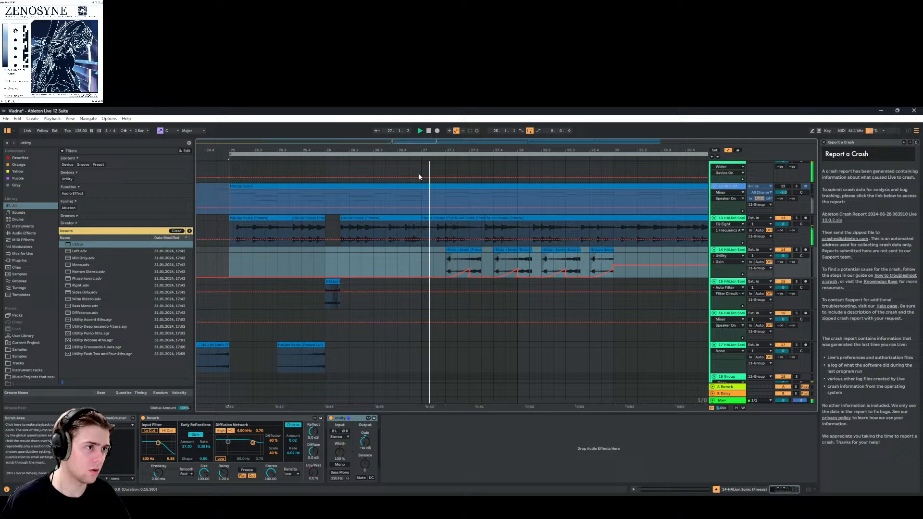
click(430, 261)
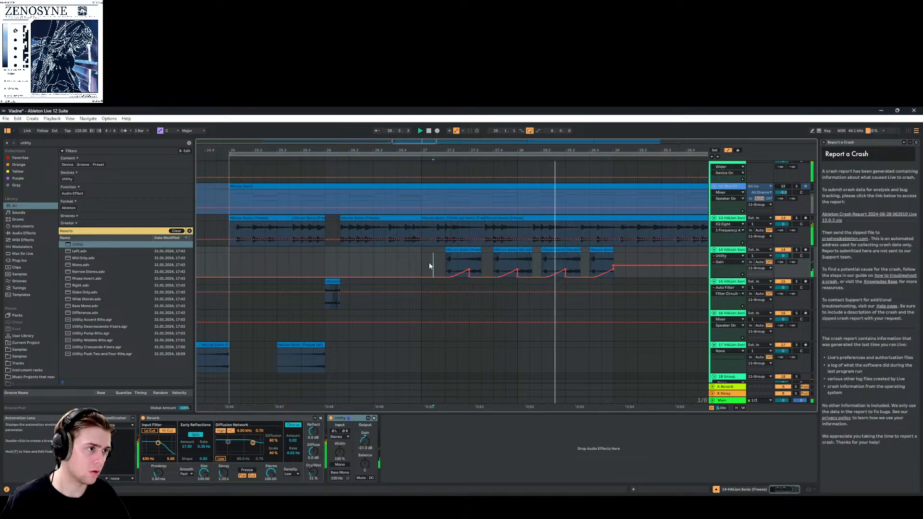
key(space)
key(space)
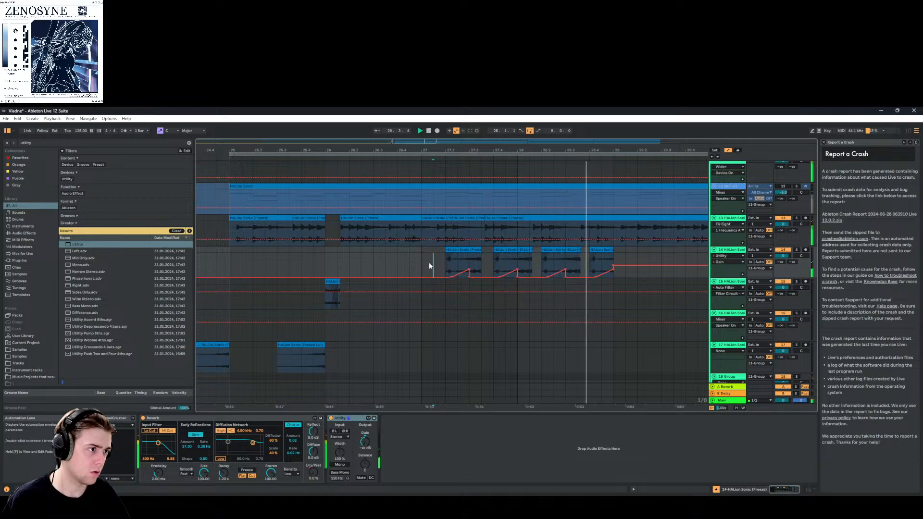
Undo the last duplications of the track 14 range and stop playback
key(ctrl+z)
key(ctrl+z)
key(space)
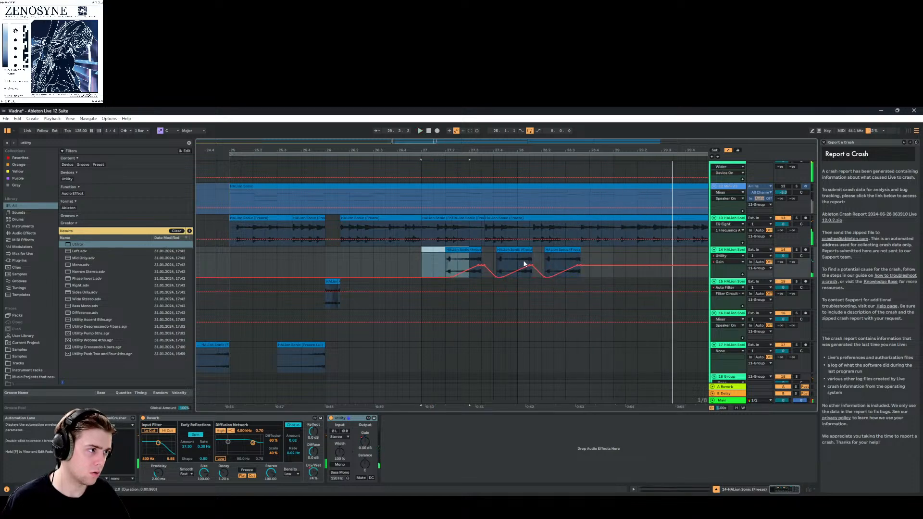
Raise the Utility gain breakpoint at the end of the first track 14 clip and audition it
click(510, 263)
key(space)
key(space)
key(space)
key(space)
drag(481, 266, 481, 257)
key(space)
key(space)
click(473, 250)
key(space)
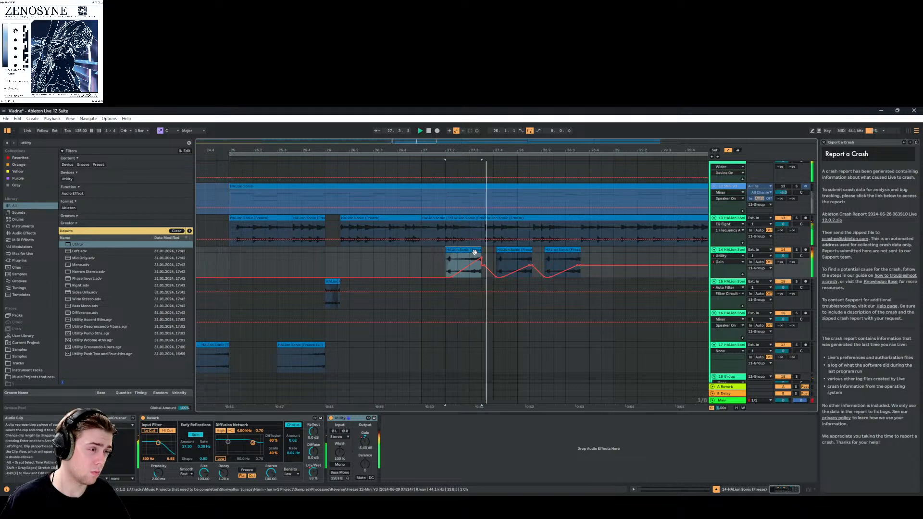
Lower the gain breakpoint at the end of the first track 14 clip to about 7.3 dB and play it back
key(space)
key(space)
key(space)
key(space)
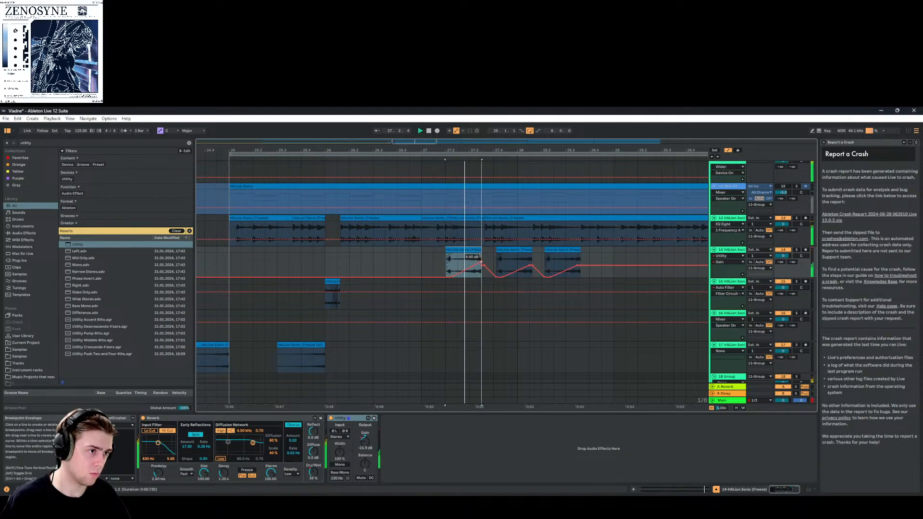
drag(481, 258, 481, 263)
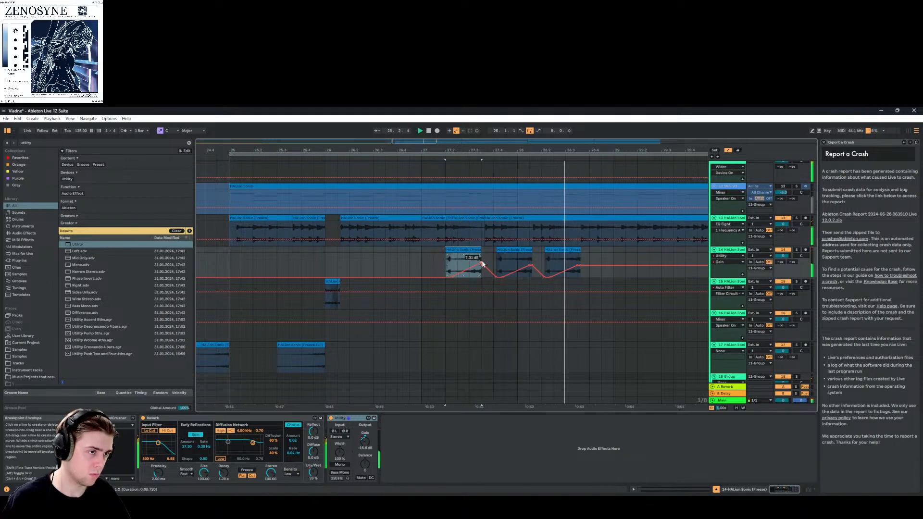
key(space)
key(space)
Delete the third and second reversed clips on track 14, keeping only the first
drag(479, 250, 421, 250)
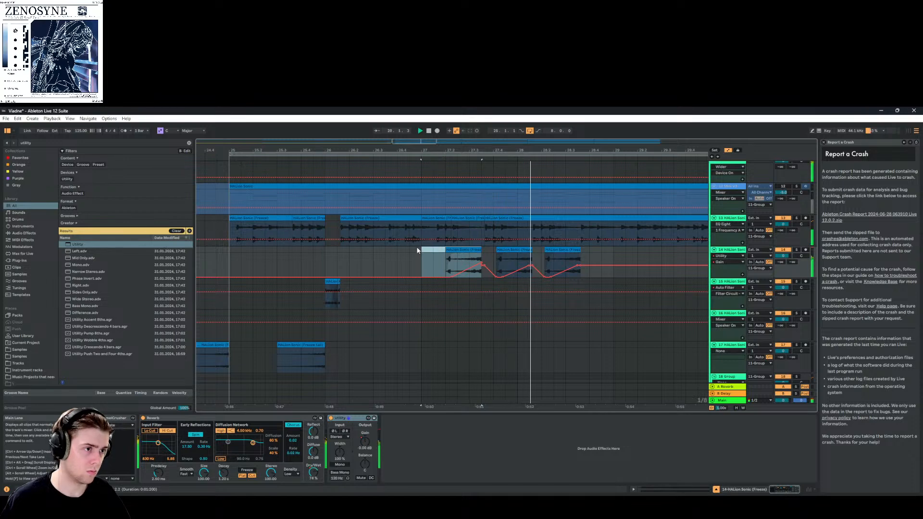
click(494, 250)
click(552, 252)
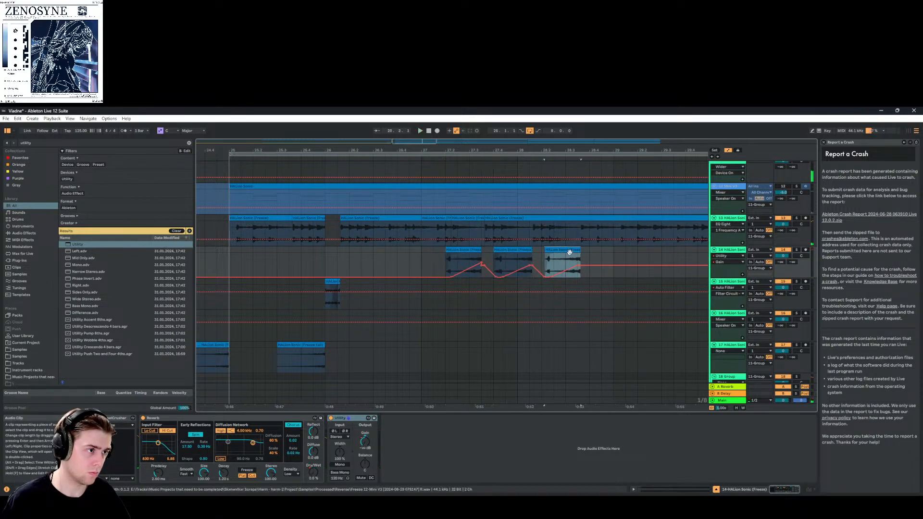
right_click(569, 253)
key(Escape)
right_click(569, 253)
click(575, 255)
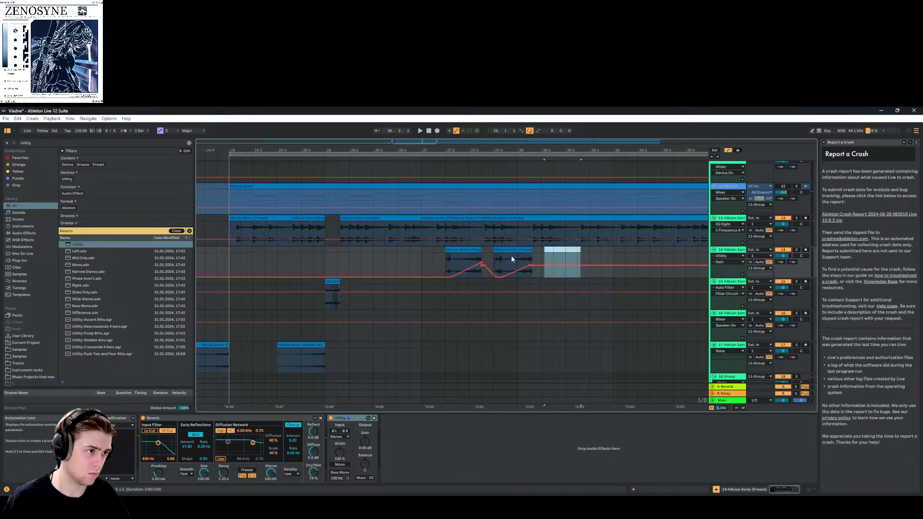
click(511, 254)
right_click(511, 254)
click(518, 256)
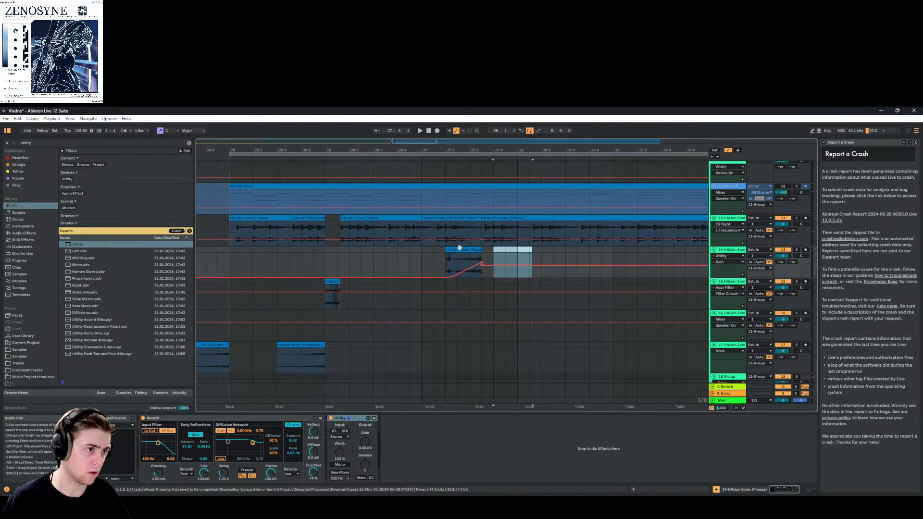
Move the remaining track 14 clip so it ends at 28.3 and play the result
mouse_move(459, 248)
mouse_down()
mouse_move(513, 258)
mouse_move(562, 250)
mouse_up()
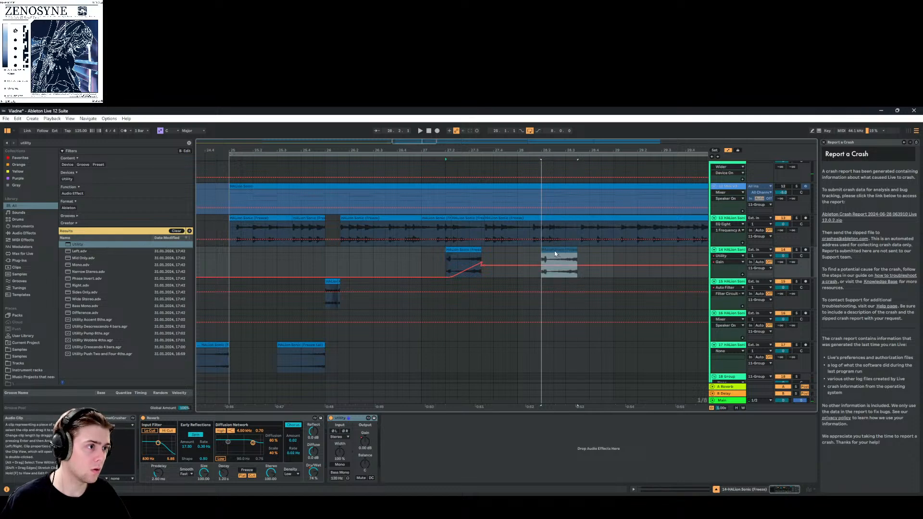
drag(548, 252, 547, 251)
key(space)
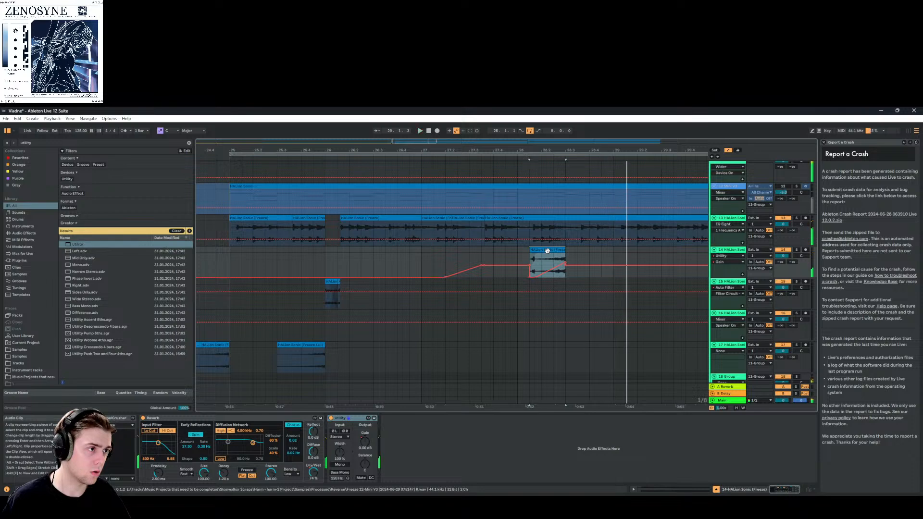
Split the track 13 clip at 28.3, trim the second part to start an eighth note after the split, and audition the gap
key(space)
click(564, 223)
key(ctrl+e)
drag(568, 218, 575, 220)
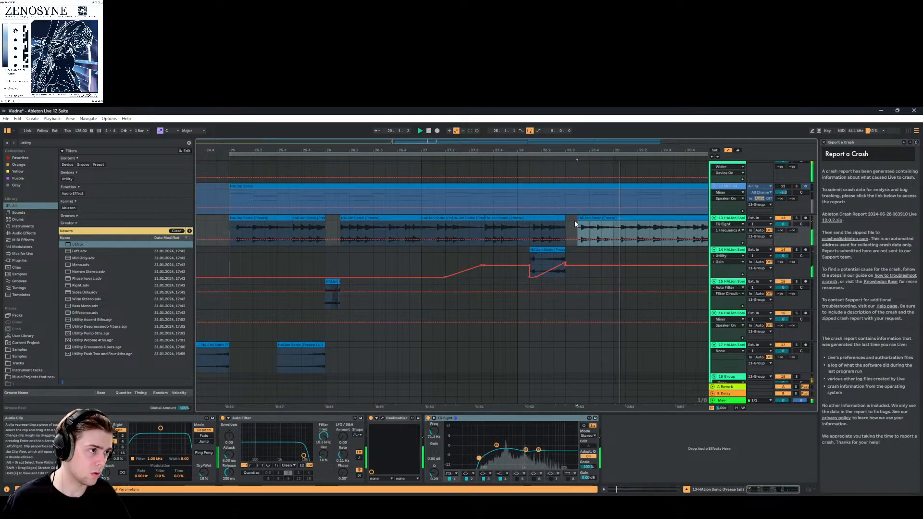
key(space)
key(space)
key(space)
click(558, 218)
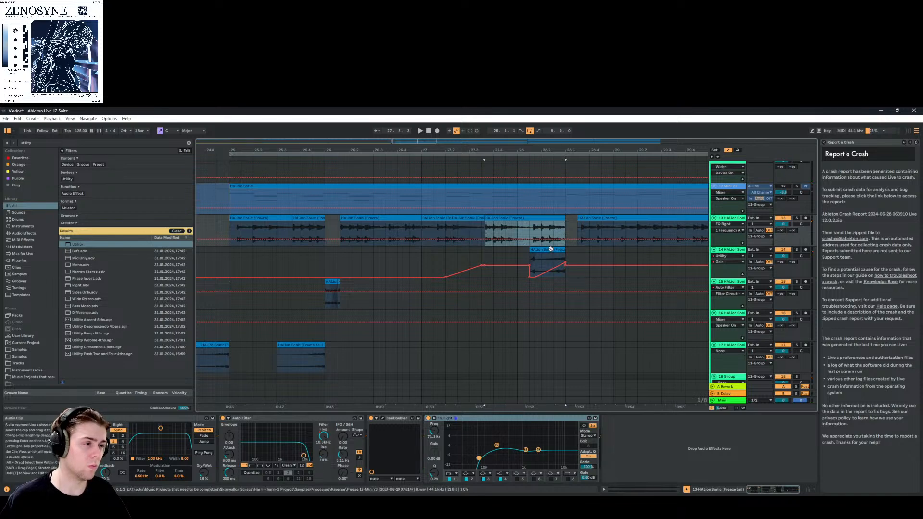
Move the track 14 clip earlier so it ends at bar 28
drag(541, 249, 510, 256)
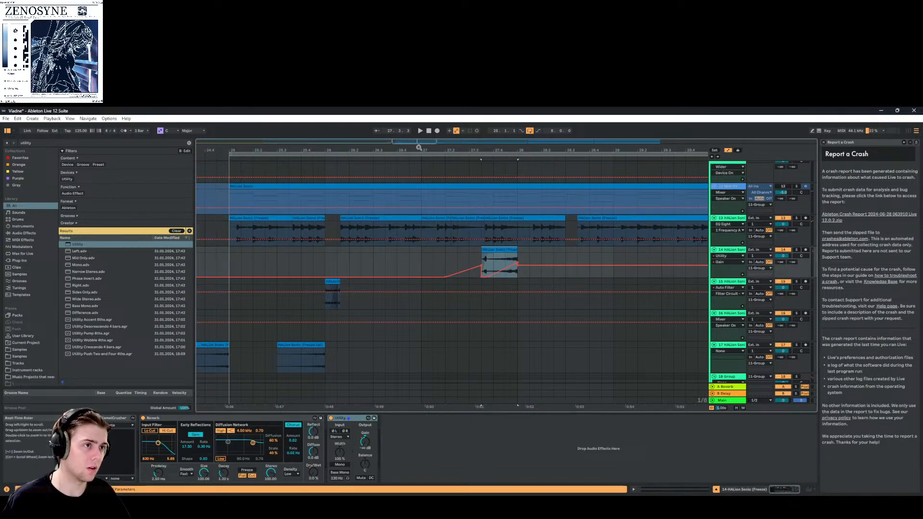
mouse_move(419, 148)
mouse_down()
mouse_move(418, 168)
mouse_move(414, 141)
mouse_up()
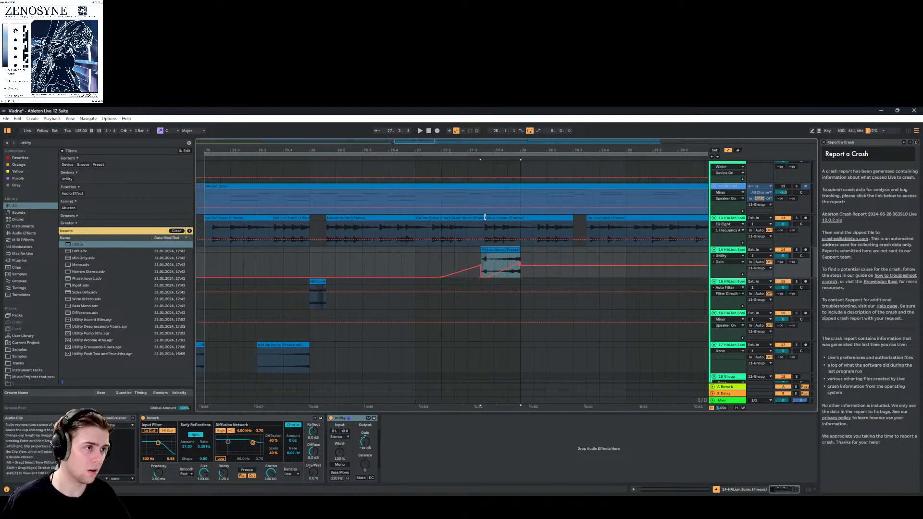
Examine the MIDI notes of the track 12 clip and the device chains of track 12 and the 11 Group
double_click(604, 185)
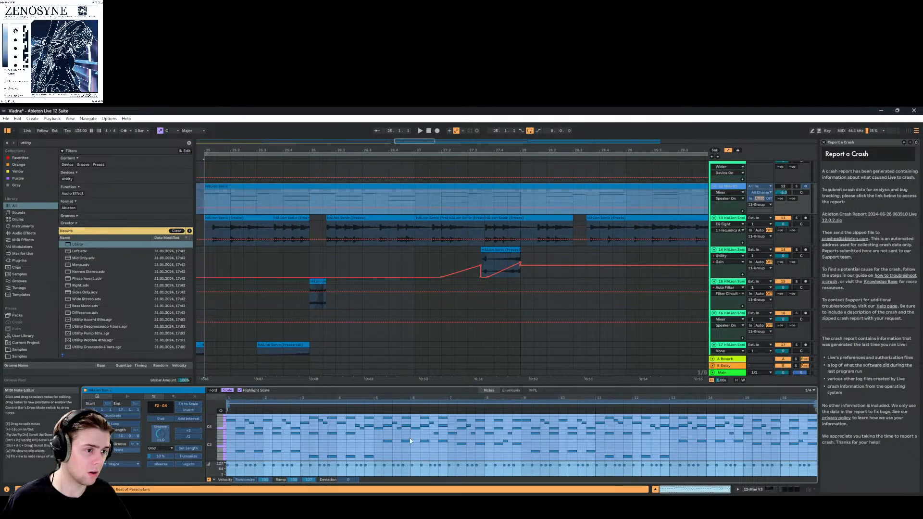
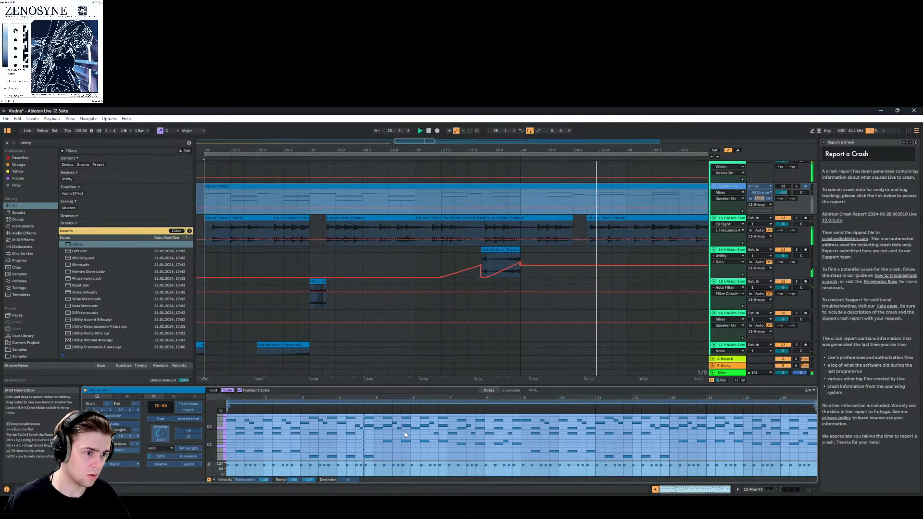
scroll(502, 293, up, 8)
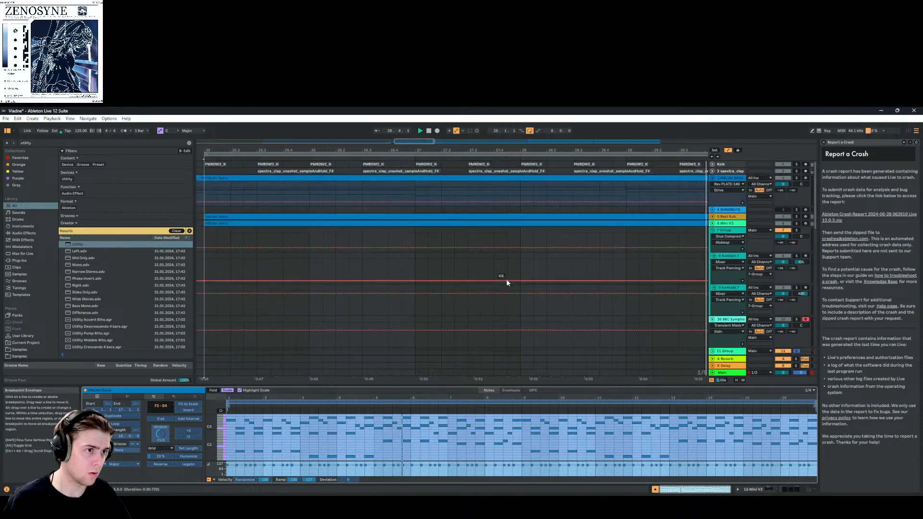
scroll(506, 280, down, 7)
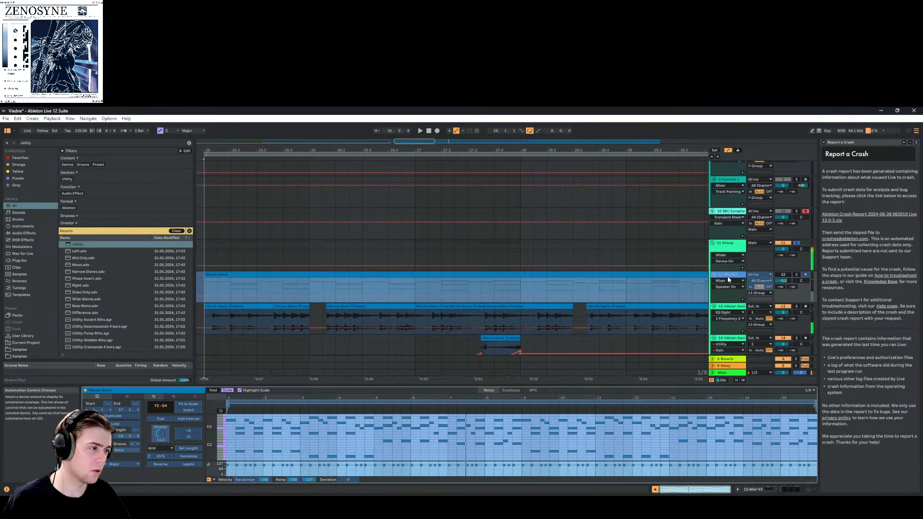
click(728, 276)
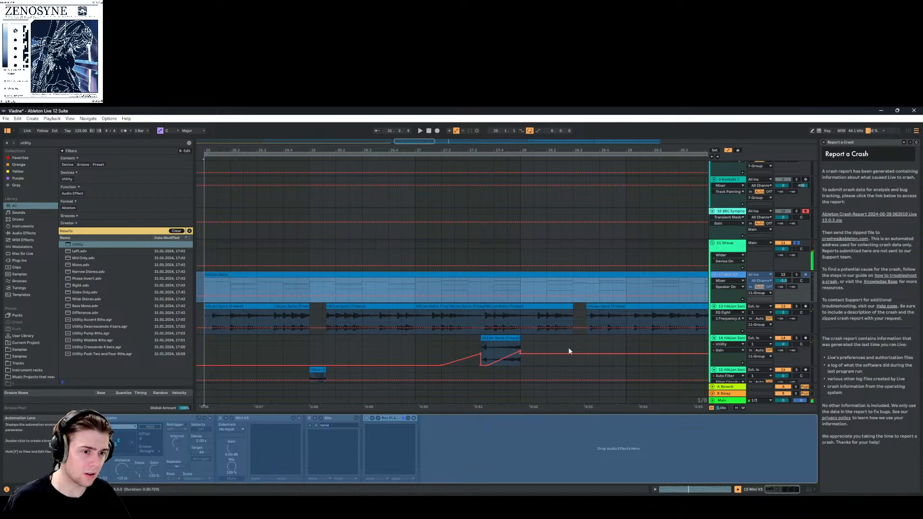
click(728, 253)
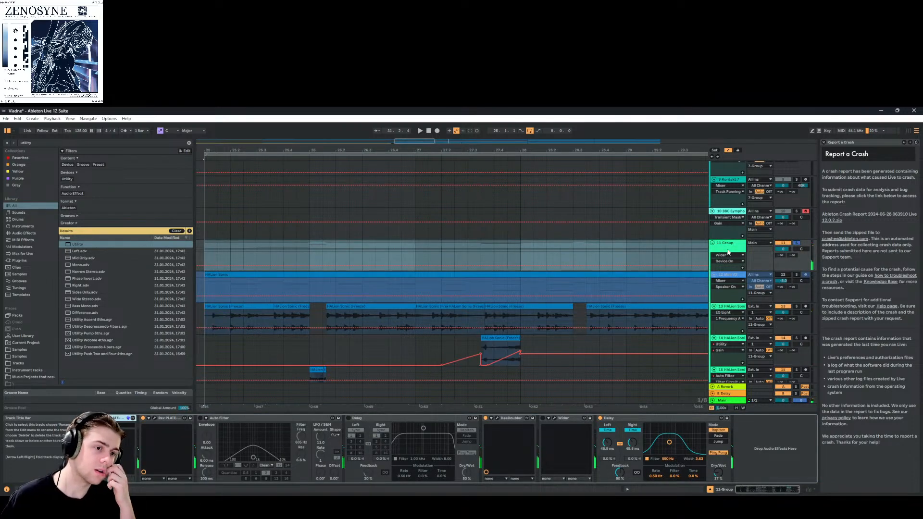
Move the track 14 clip to the start of bar 27 and extend it to span 27 to 27.3
scroll(554, 287, down, 3)
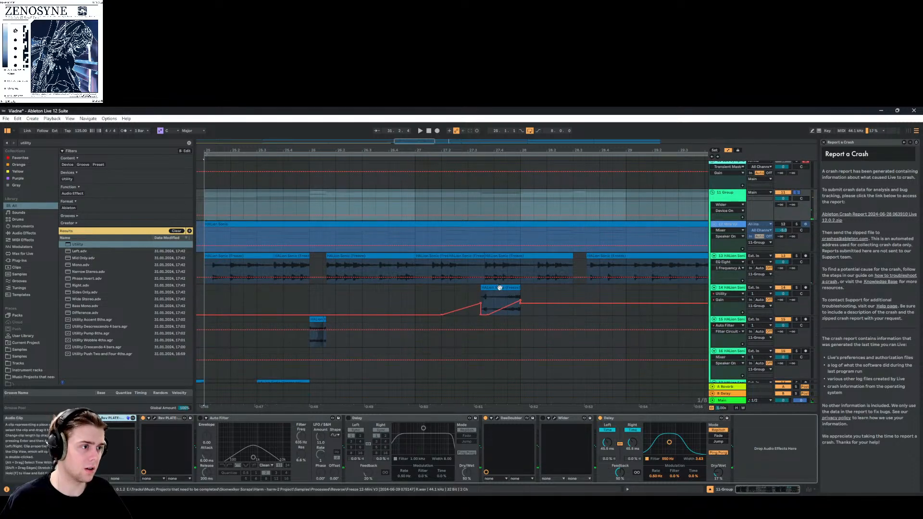
drag(502, 295, 437, 295)
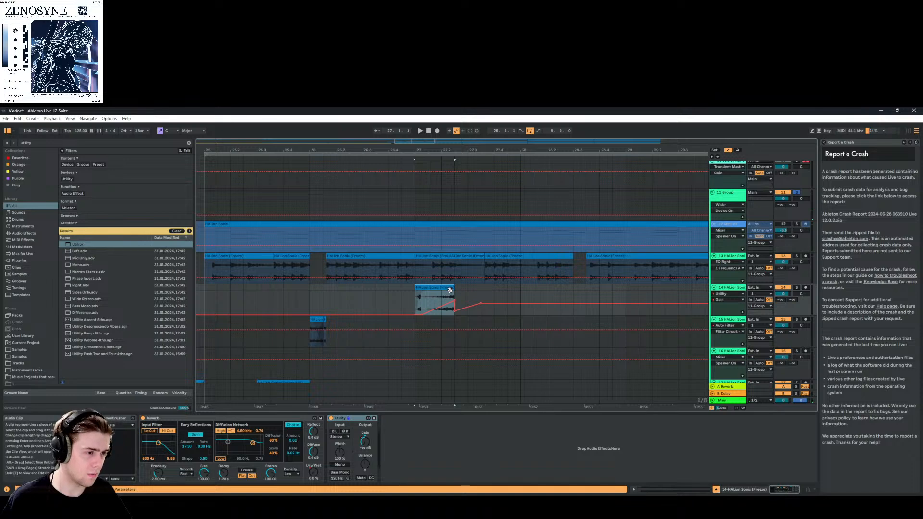
drag(454, 287, 456, 287)
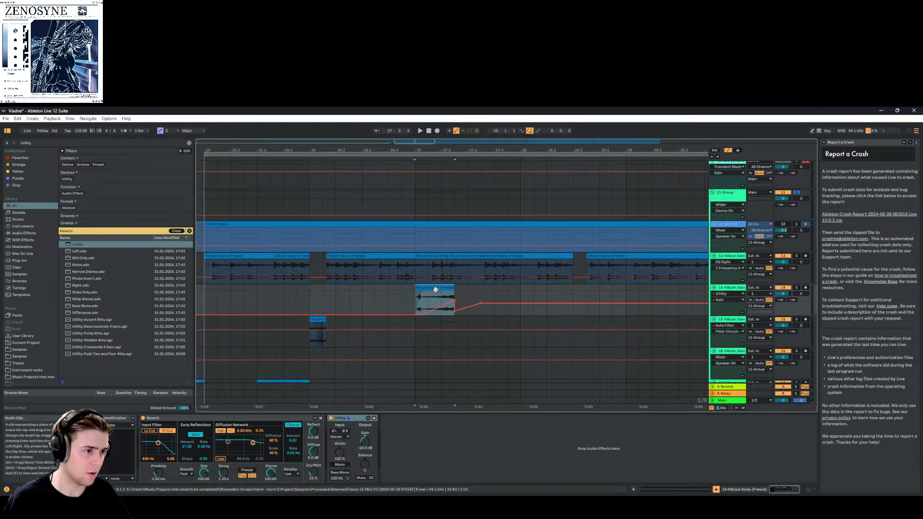
key(ctrl+z)
click(418, 288)
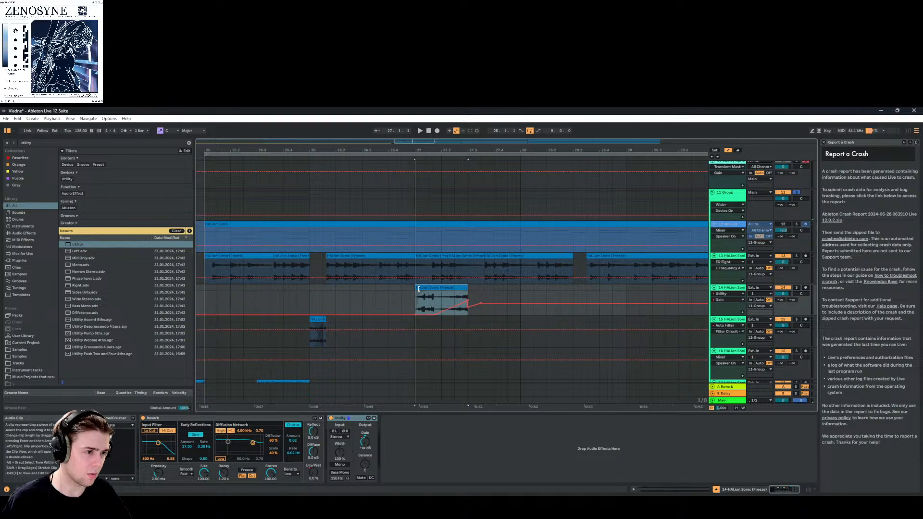
Reshape the track 14 gain automation into a curved rise from bar 27 to 27.3 and audition it
click(428, 313)
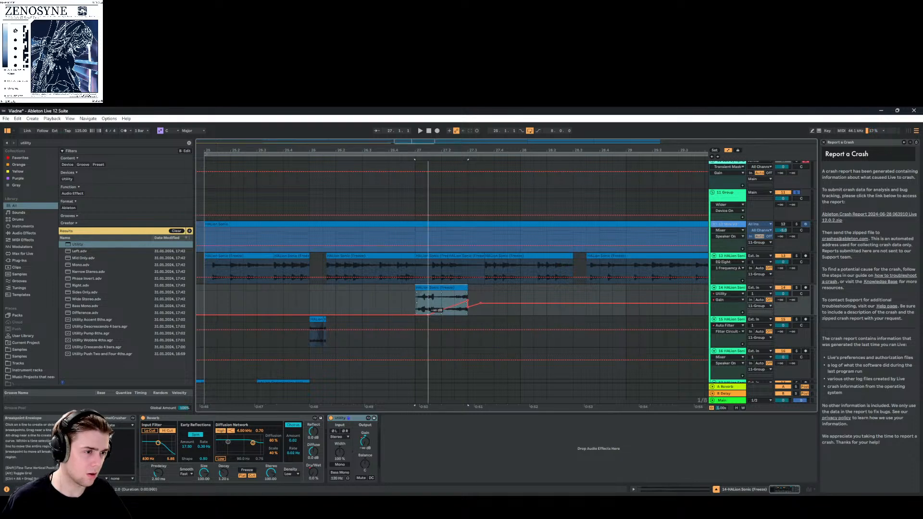
key(space)
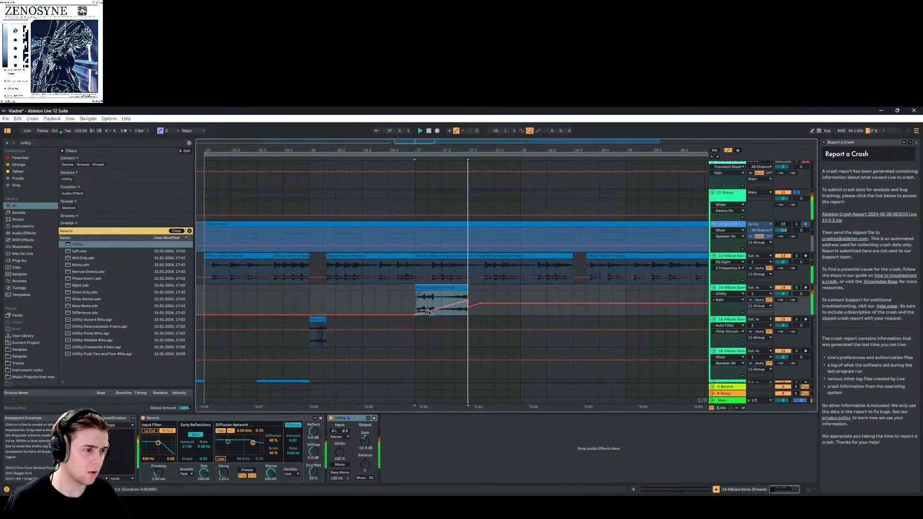
key(space)
Duplicate the track 14 clip with its gain swell twice, filling 27.3 to 28.3
click(443, 288)
key(ctrl+d)
key(ctrl+d)
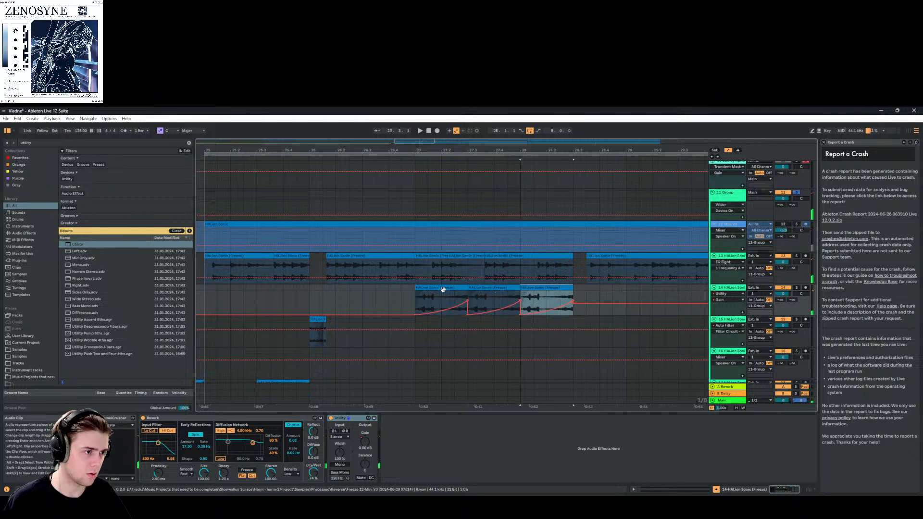
key(ctrl+d)
key(ctrl+z)
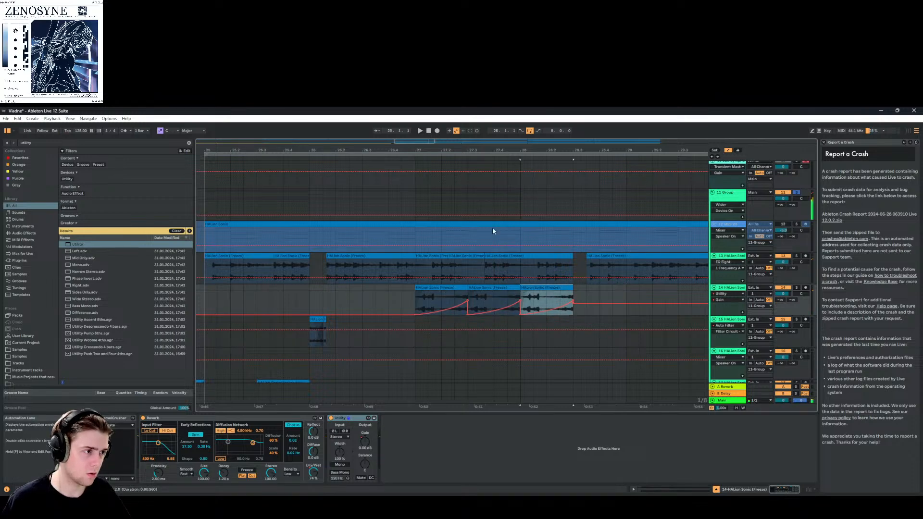
Play back the three repeated track 14 swells from just before bar 27 and look over the surrounding tracks
click(385, 157)
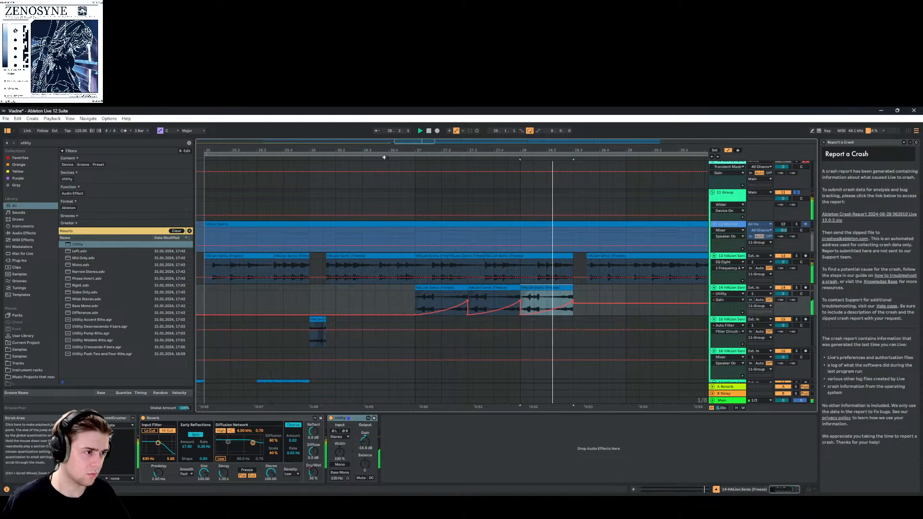
key(space)
key(space)
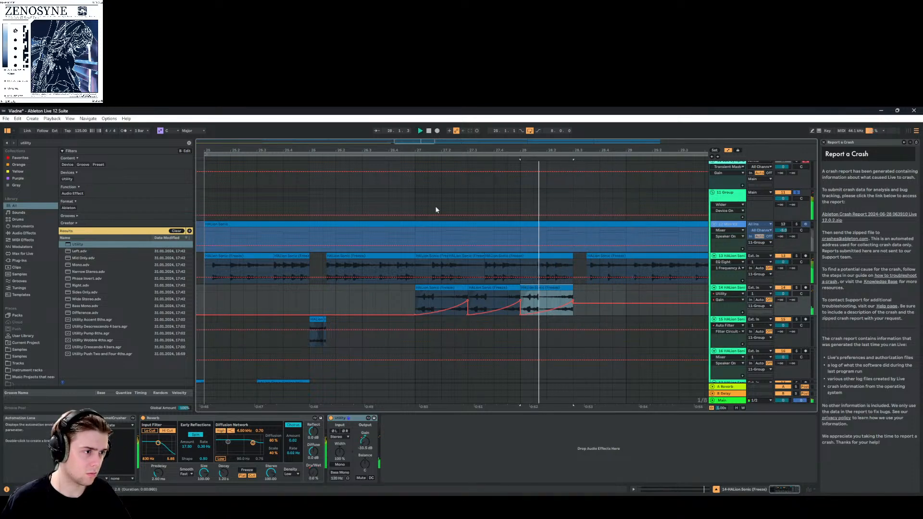
scroll(435, 214, down, 2)
scroll(431, 219, down, 2)
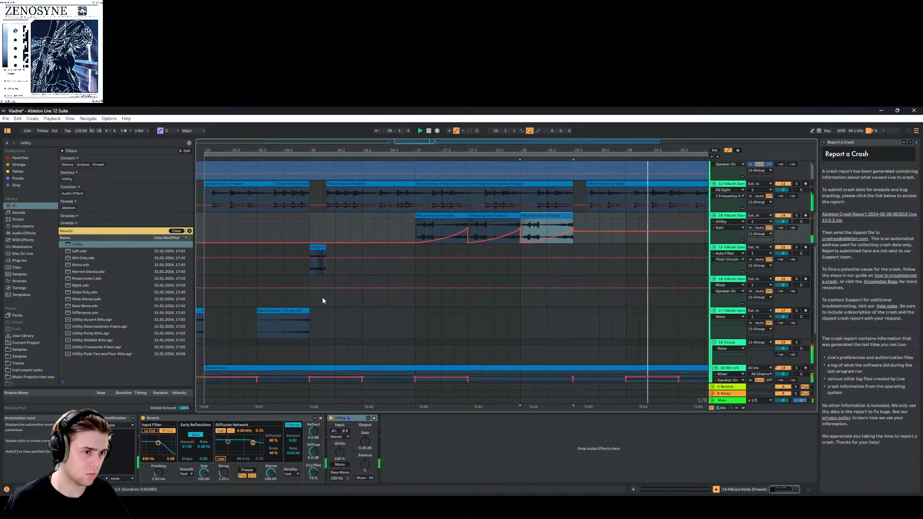
scroll(321, 301, up, 3)
Automate the track 13 Delay to switch off between 28.3 and bar 29
click(625, 235)
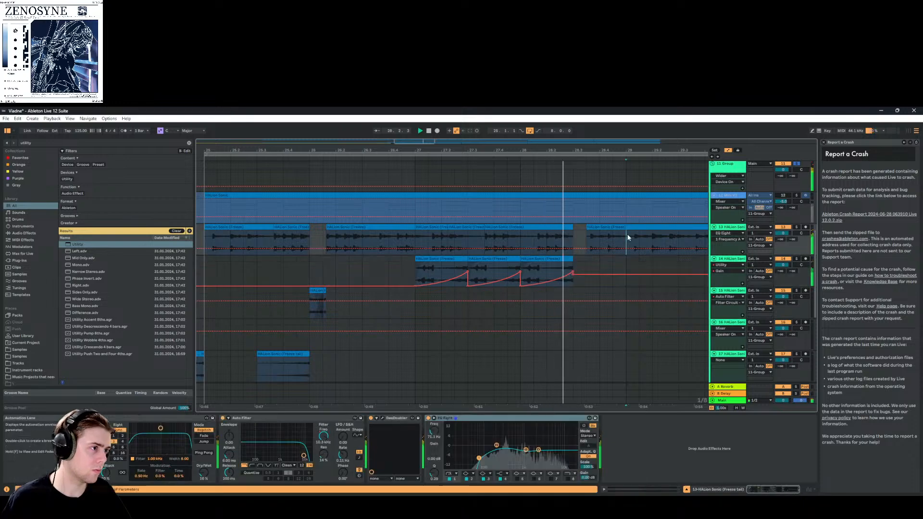
scroll(619, 229, up, 2)
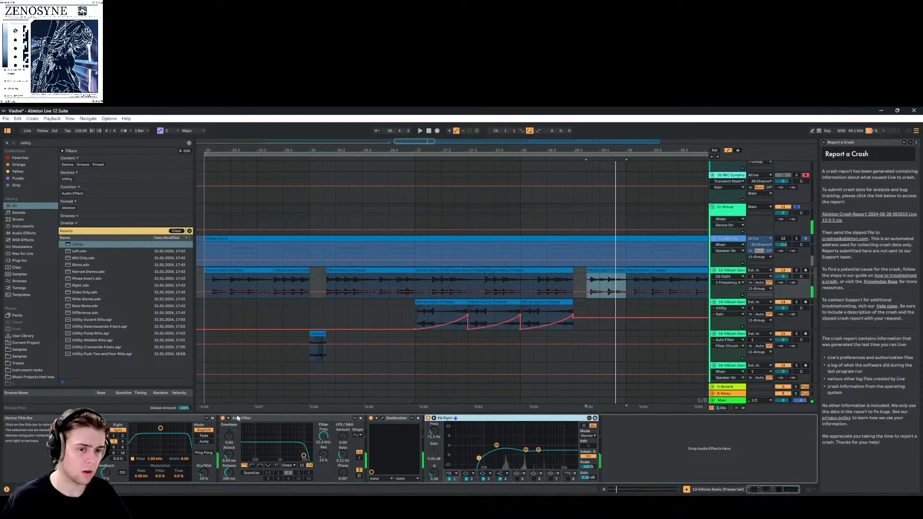
right_click(84, 419)
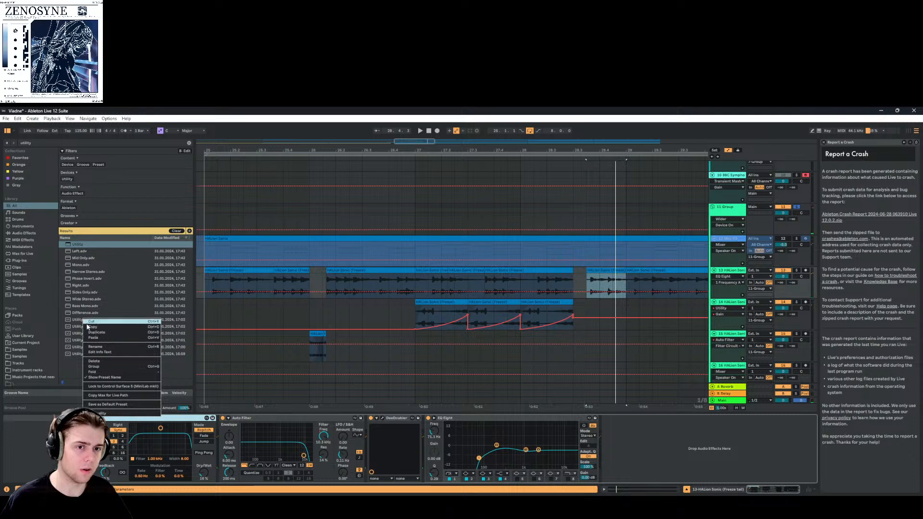
click(120, 366)
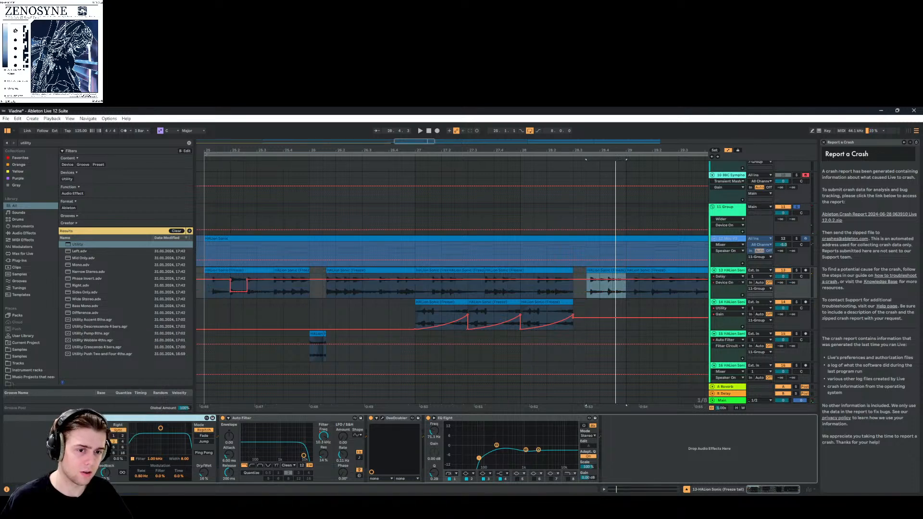
click(584, 279)
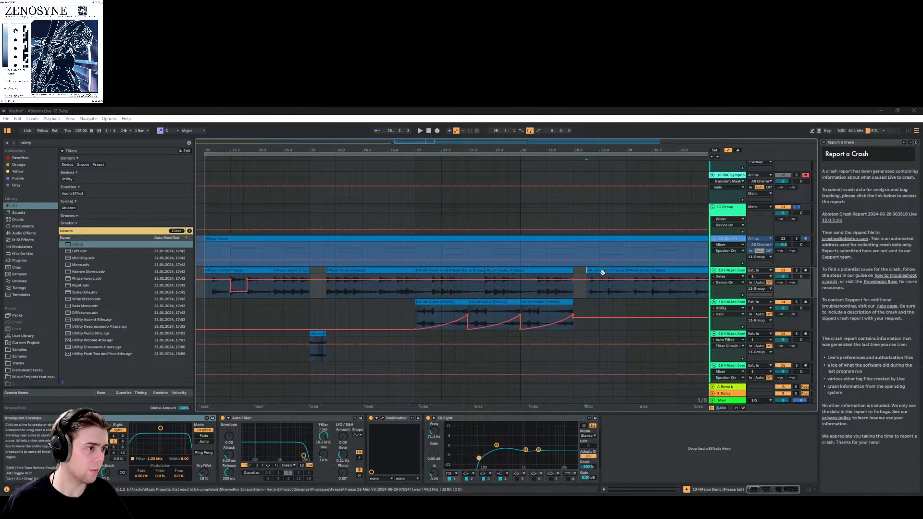
drag(627, 281, 601, 288)
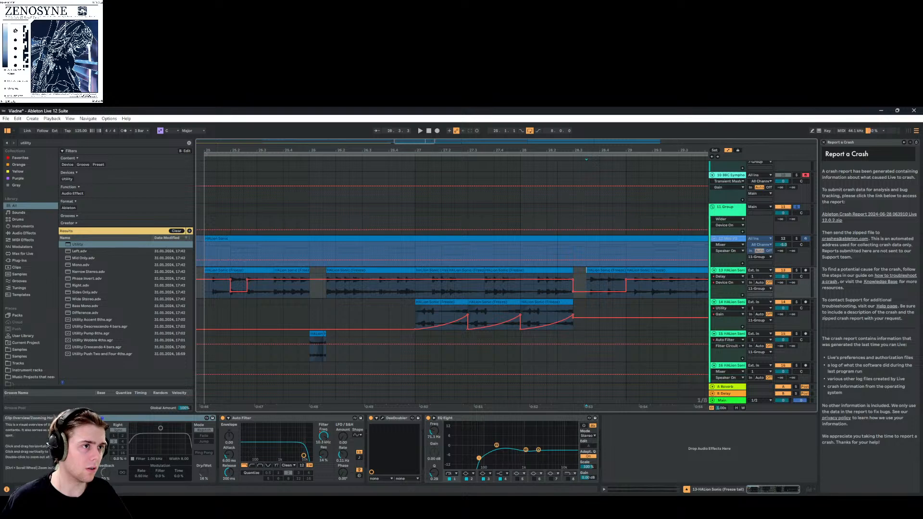
Add the Small Drum Room preset to the end of the track 13 effect chain and audition the short clip before bar 29
drag(394, 141, 393, 152)
key(space)
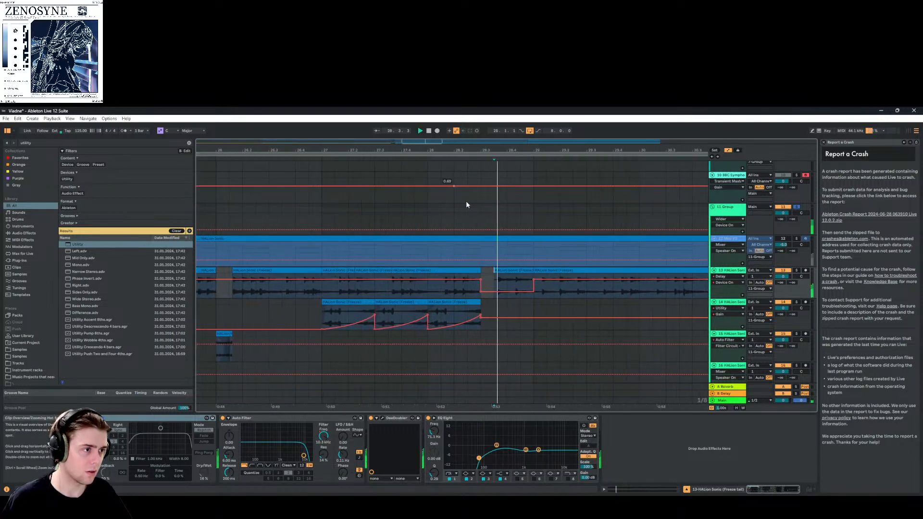
click(518, 273)
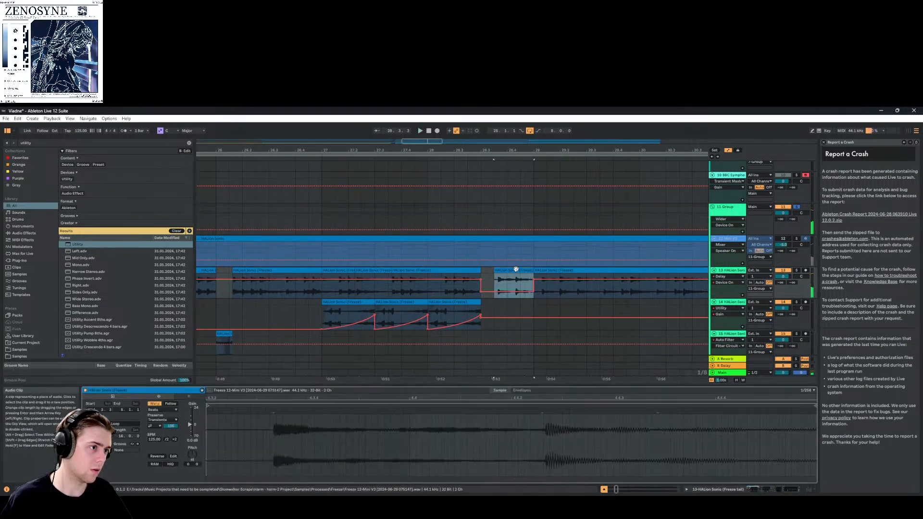
click(189, 143)
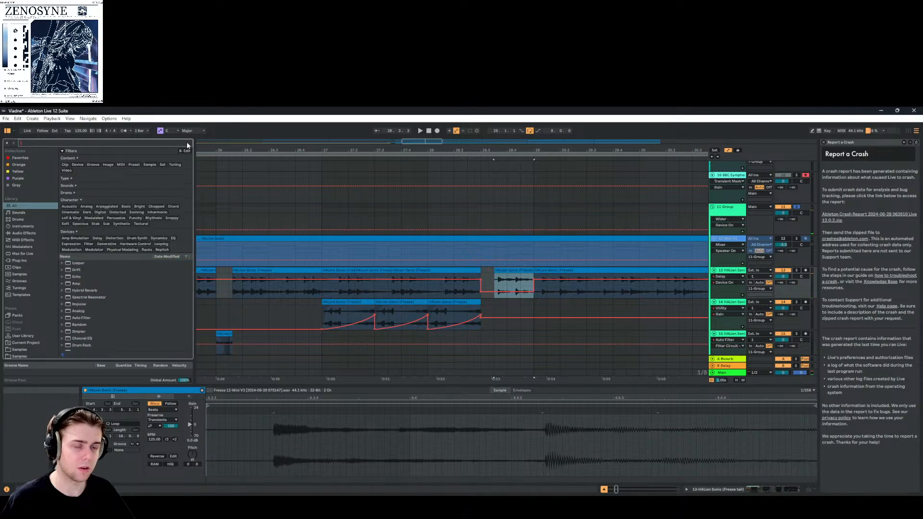
text(small room)
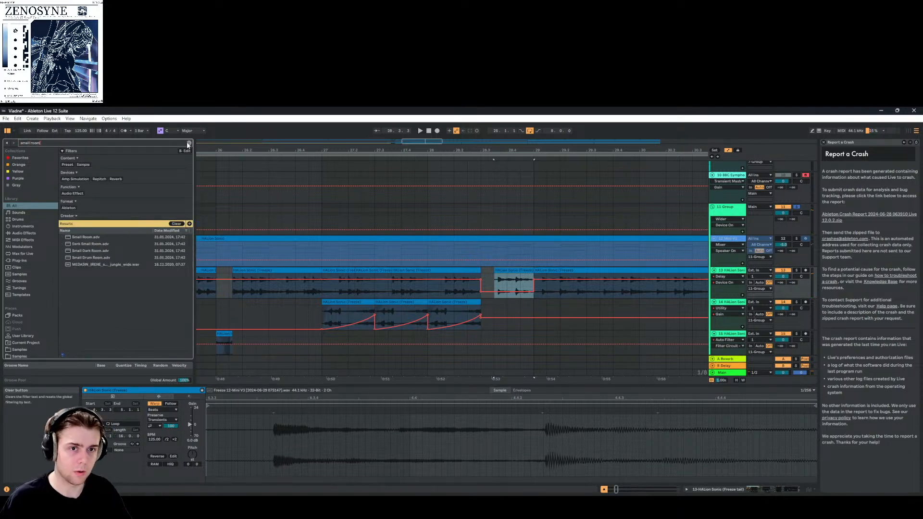
click(82, 258)
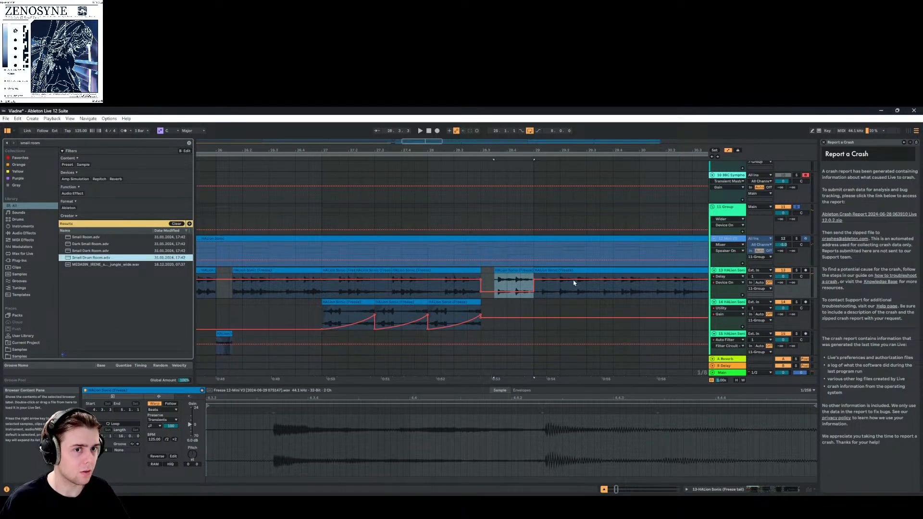
click(719, 282)
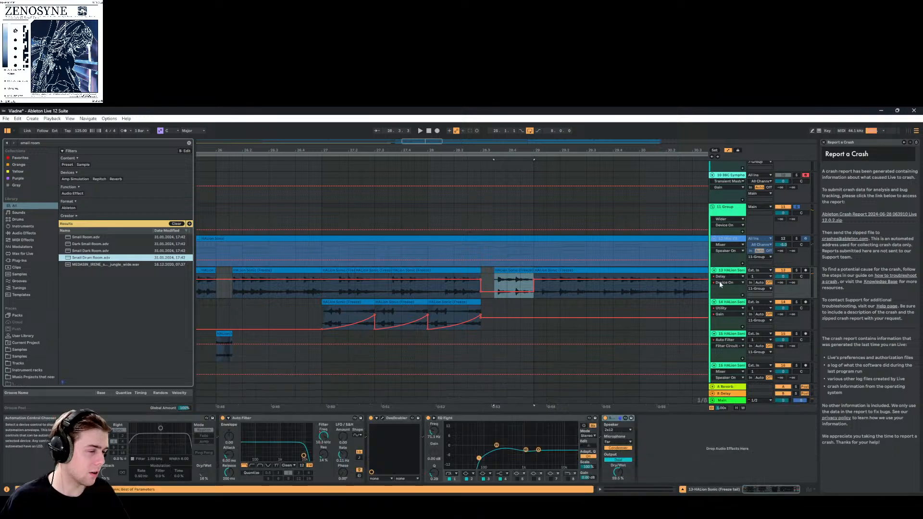
key(space)
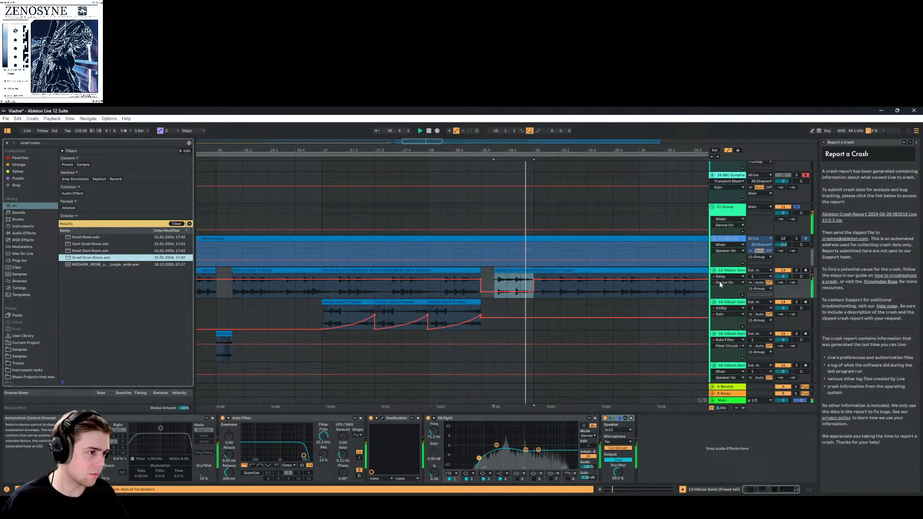
Solo track 13, automate its doubler effect to switch off over the short clip before bar 29 and audition it
click(783, 270)
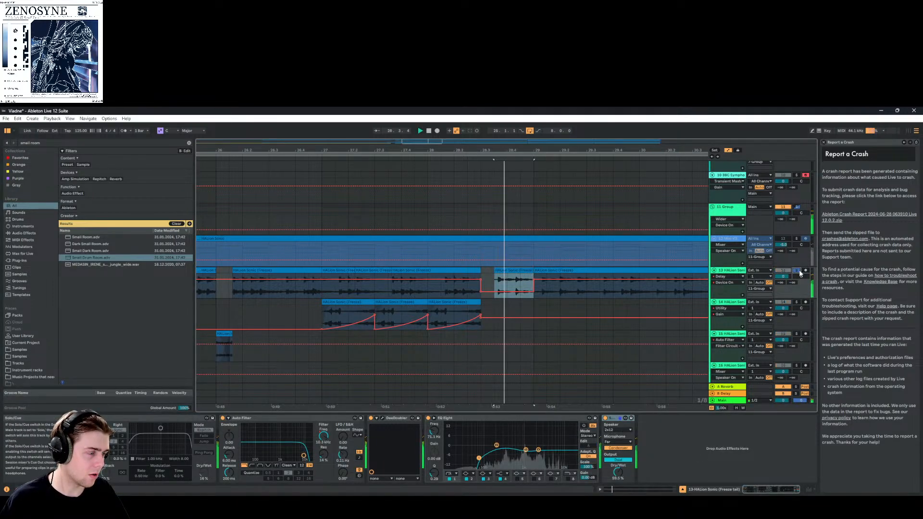
right_click(371, 418)
click(388, 423)
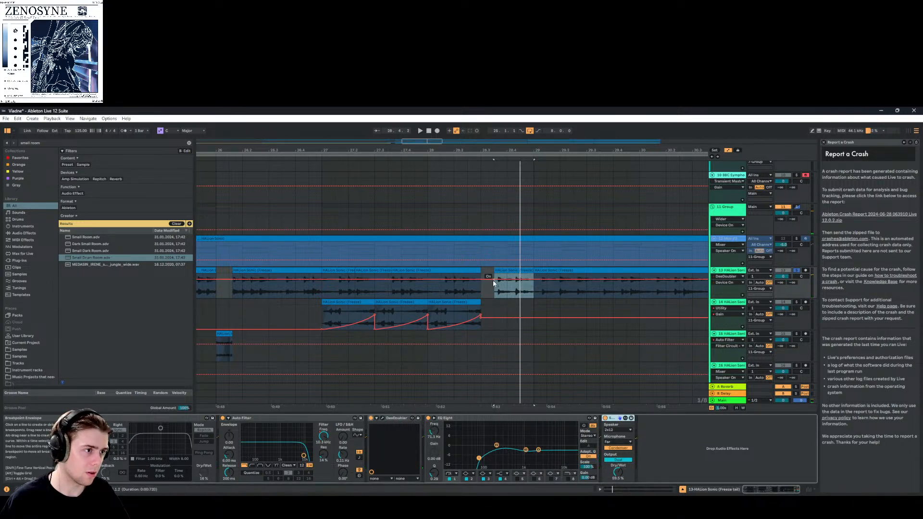
click(492, 281)
click(531, 280)
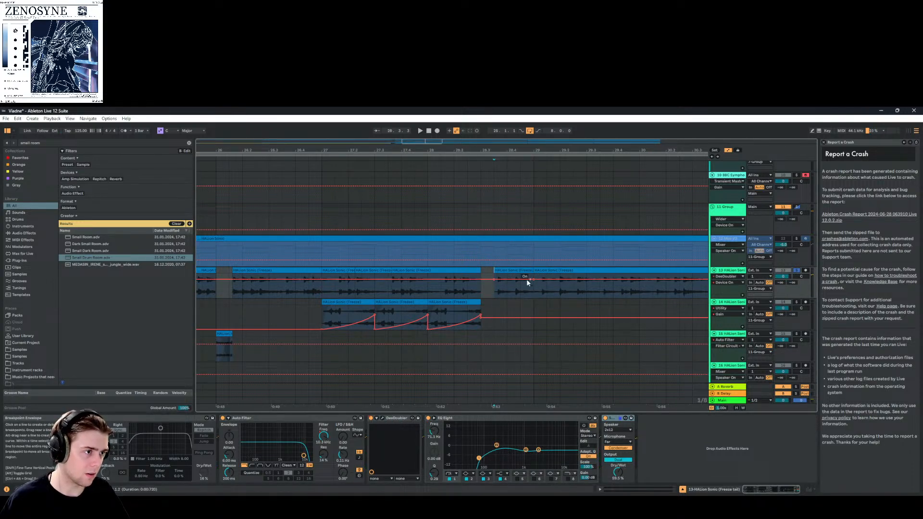
drag(526, 279, 510, 291)
click(504, 272)
key(space)
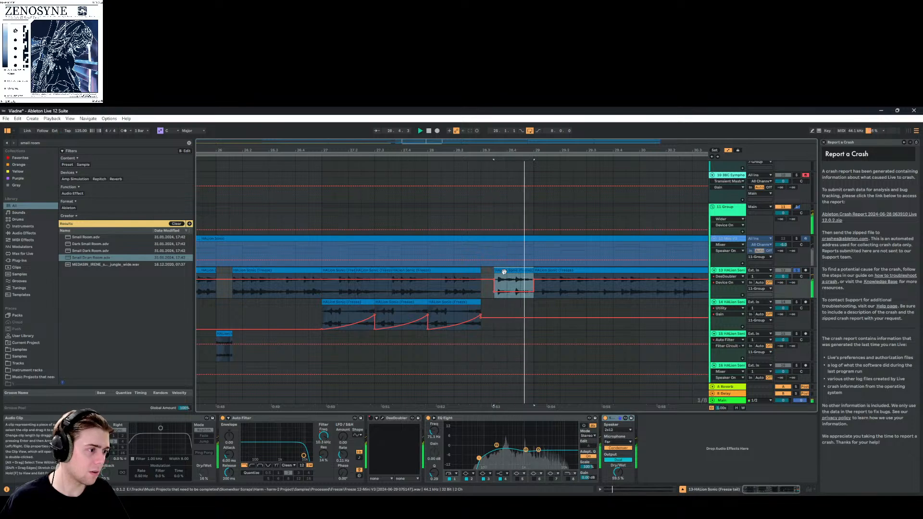
Add the Small Dark Room reverb to the end of the track 13 chain and turn off Small Drum Room
drag(88, 251, 694, 460)
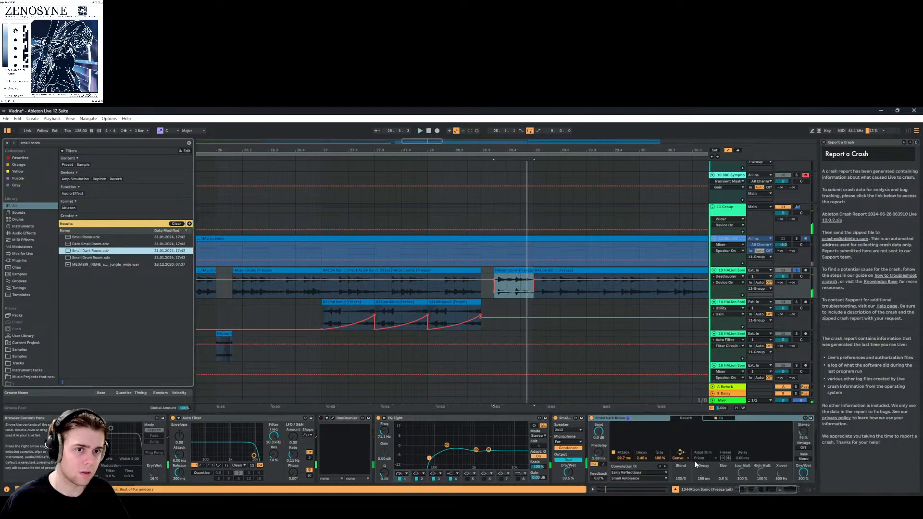
click(557, 418)
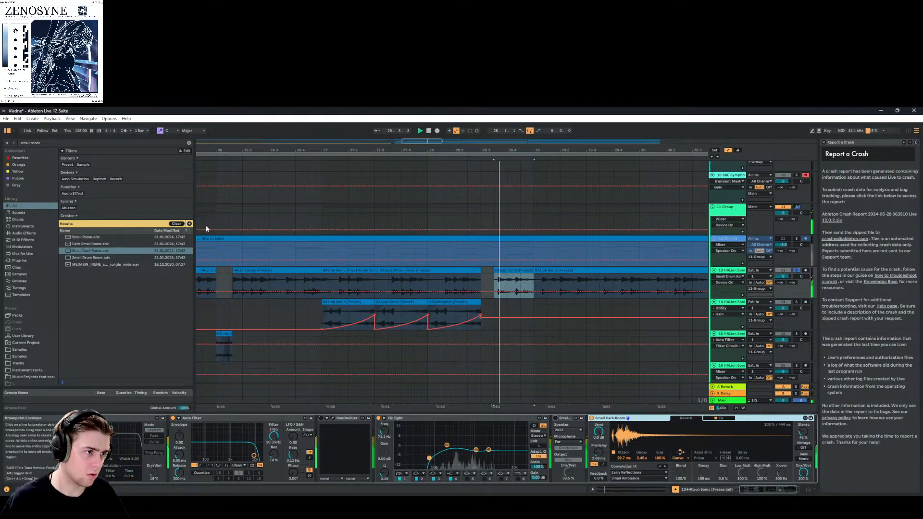
Insert a Gate ahead of the Small Dark Room reverb on track 13 and audition it while adjusting its threshold
click(189, 144)
text(gate)
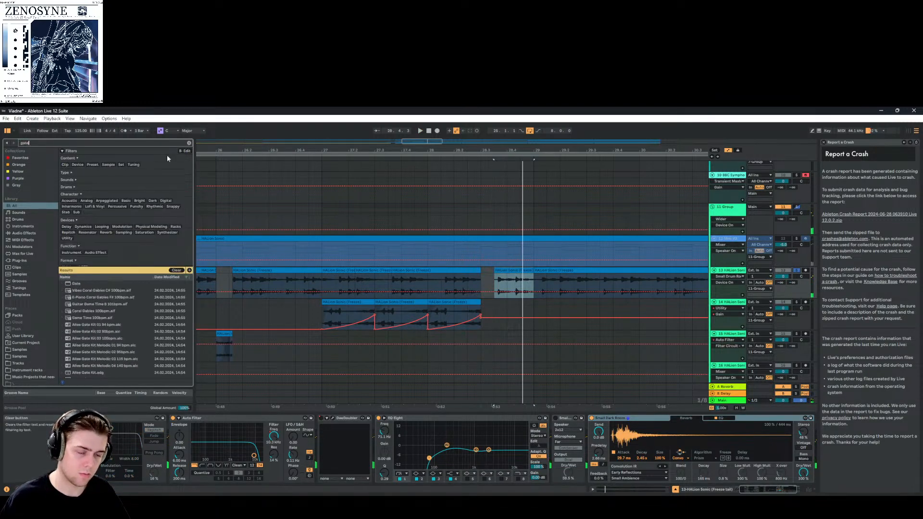
drag(90, 293, 595, 451)
key(space)
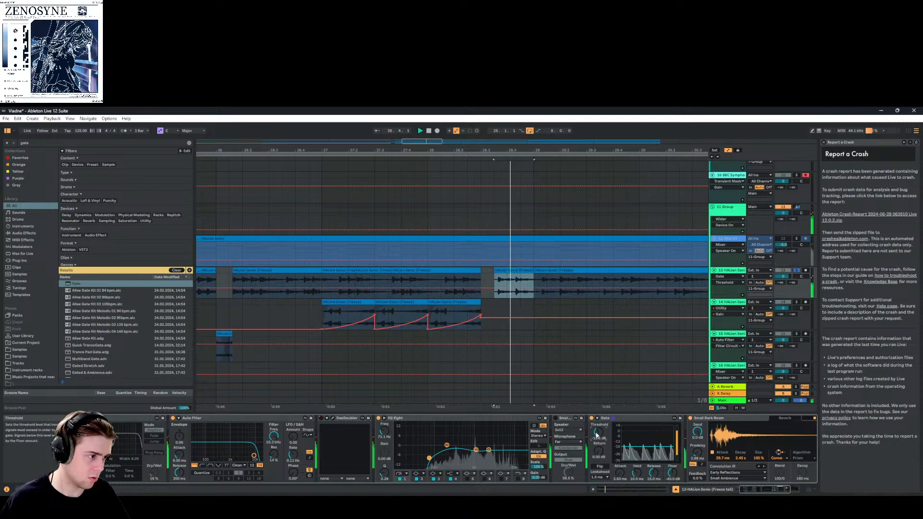
Insert a new MIDI track directly below track 12
scroll(575, 338, up, 1)
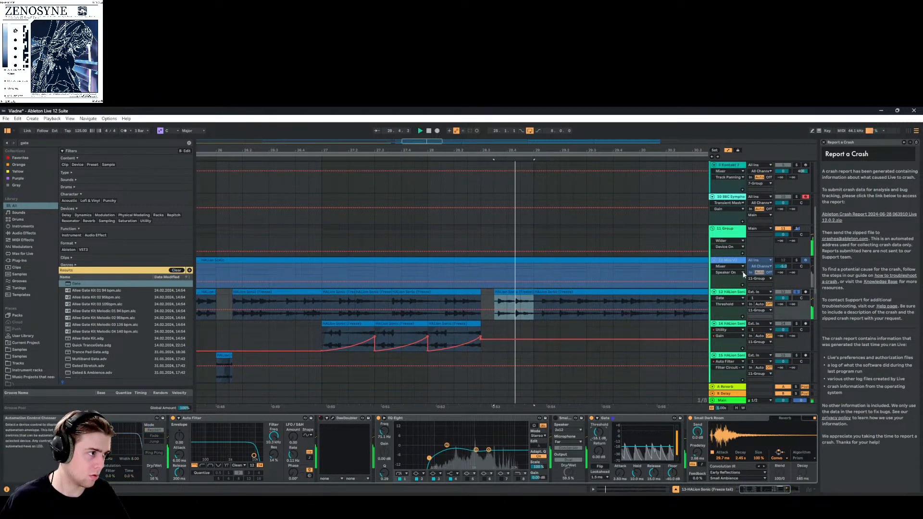
right_click(729, 260)
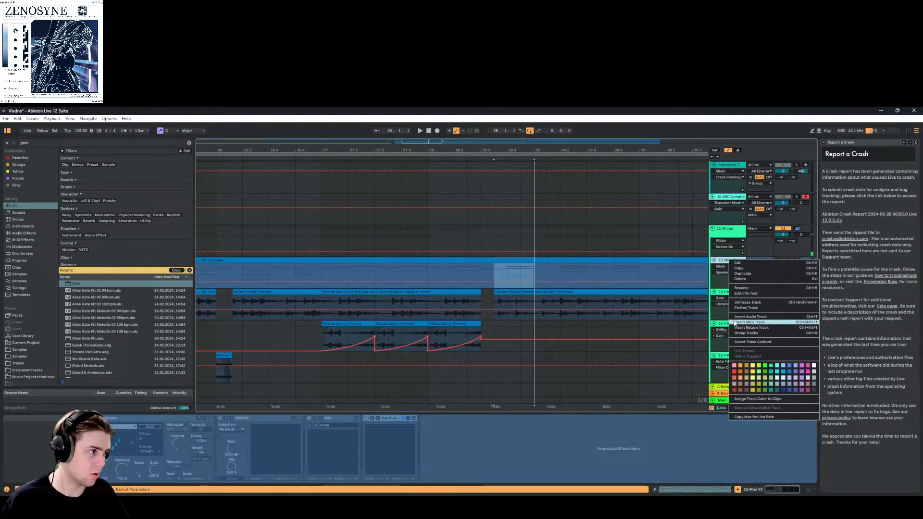
click(735, 323)
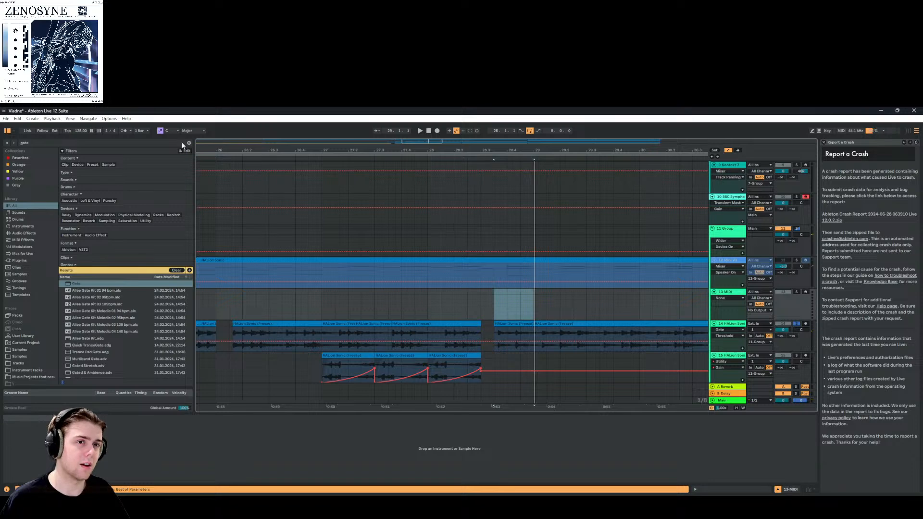
click(191, 145)
text(ser)
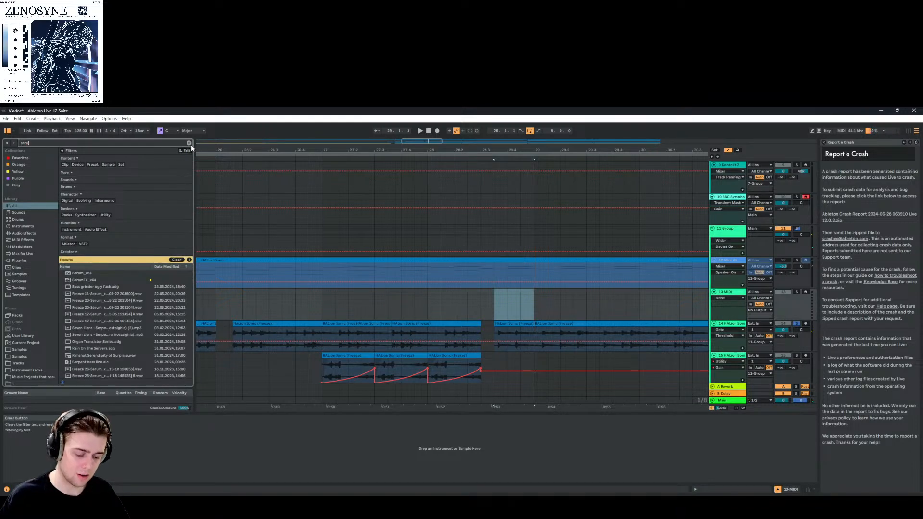
key(BackSpace)
key(BackSpace)
key(BackSpace)
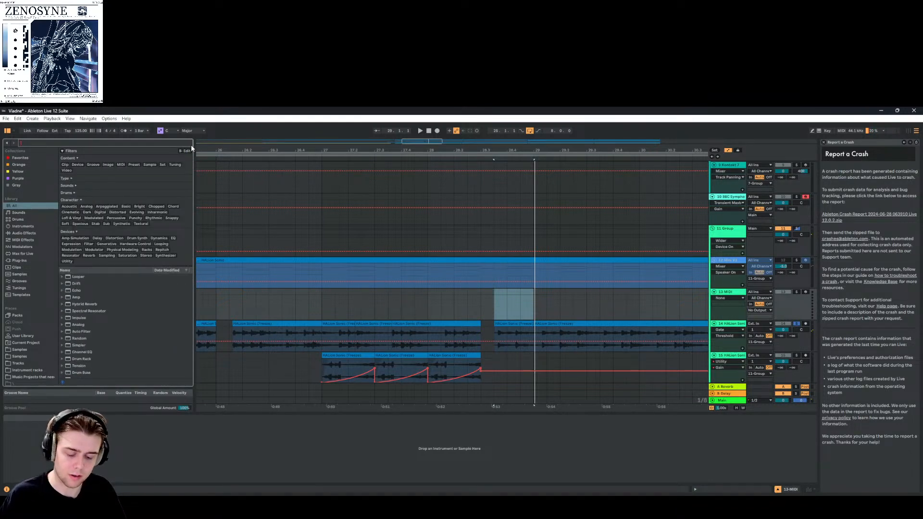
text(3x)
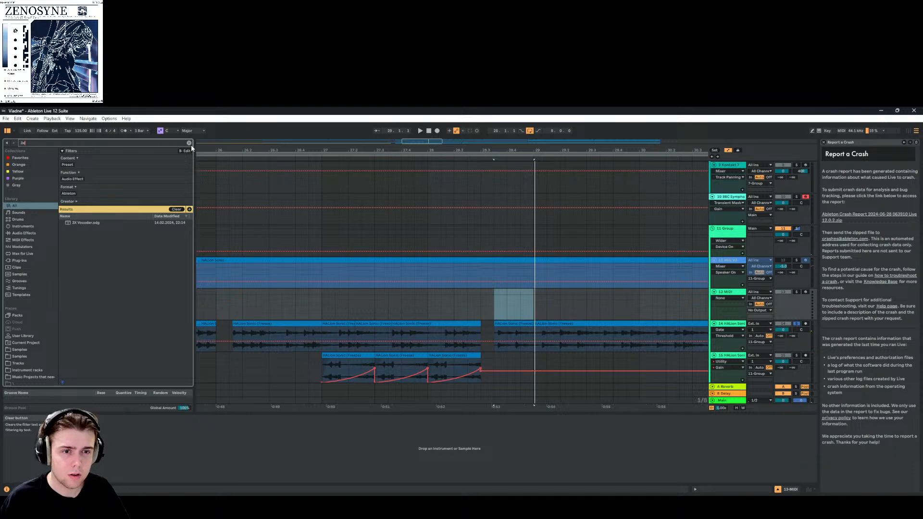
click(191, 145)
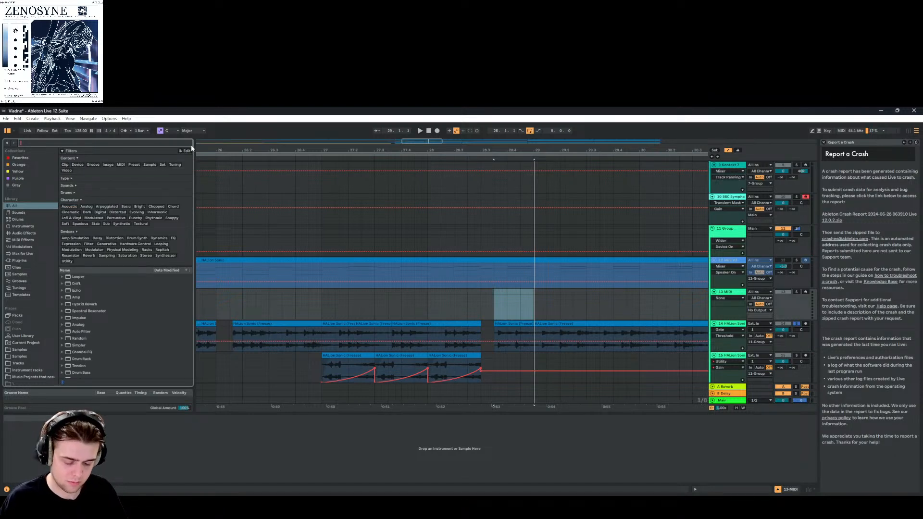
Search the library for serum and load the Serum_x64 instrument on the new MIDI track
text(serum)
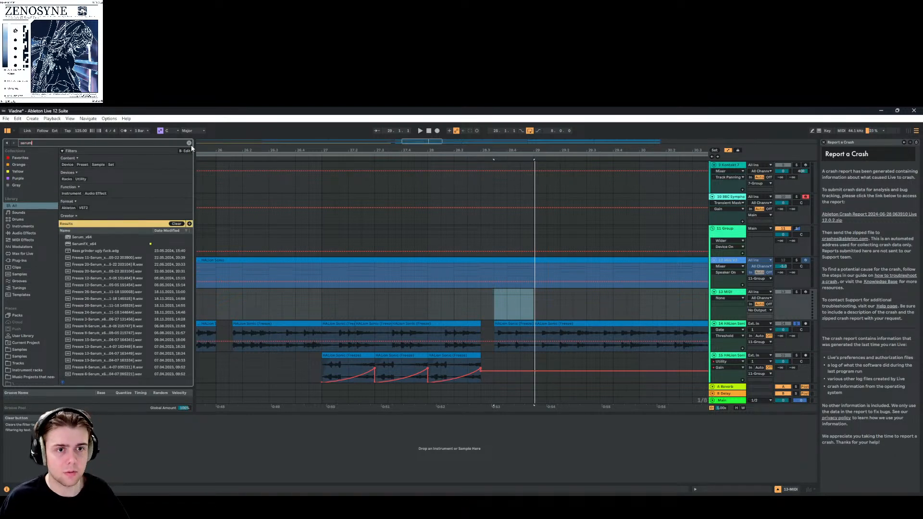
double_click(75, 237)
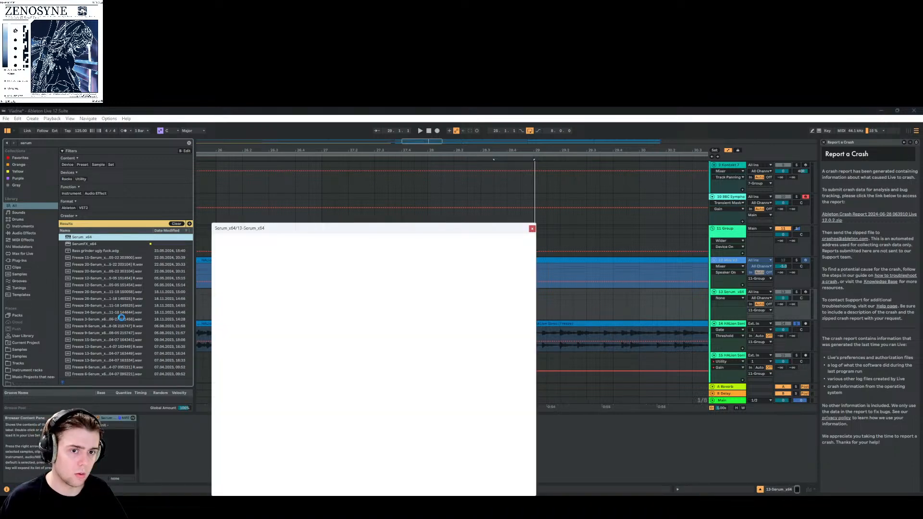
Audition several of the frozen Serum audio samples in the search results
click(91, 347)
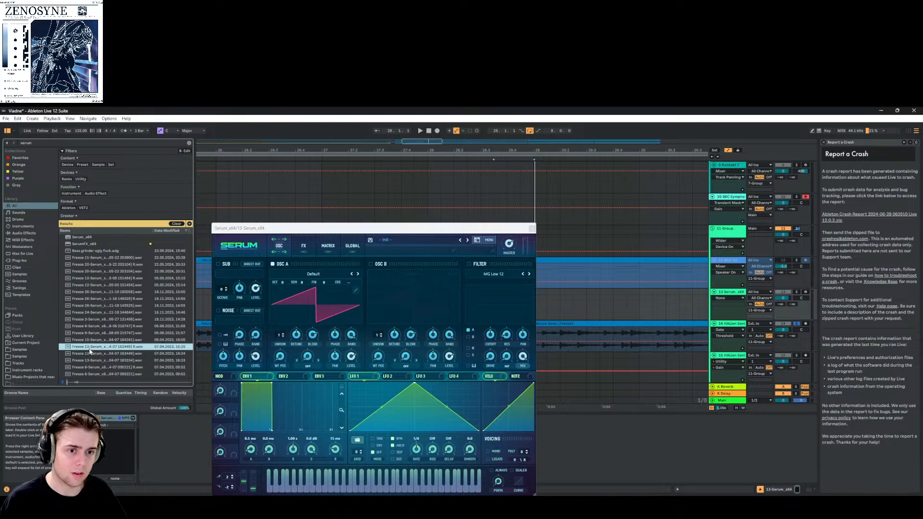
click(87, 340)
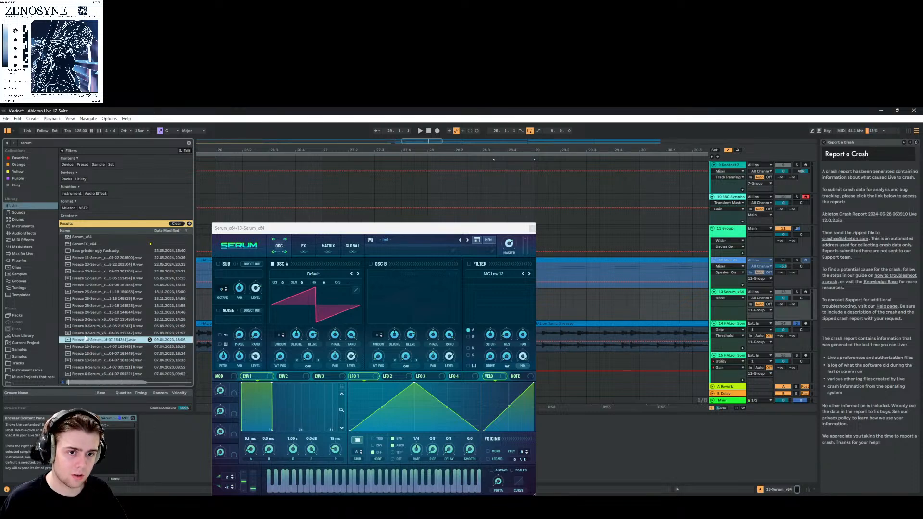
click(80, 320)
key(Up)
key(Up)
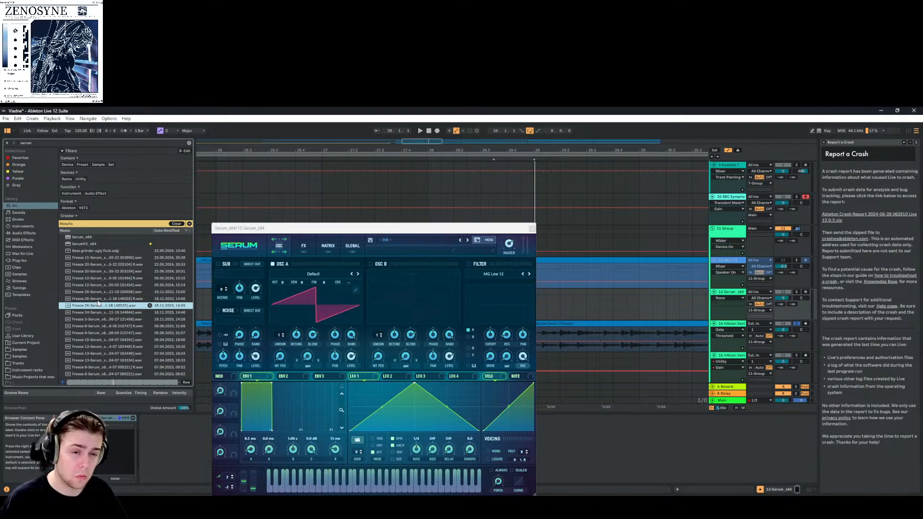
key(Up)
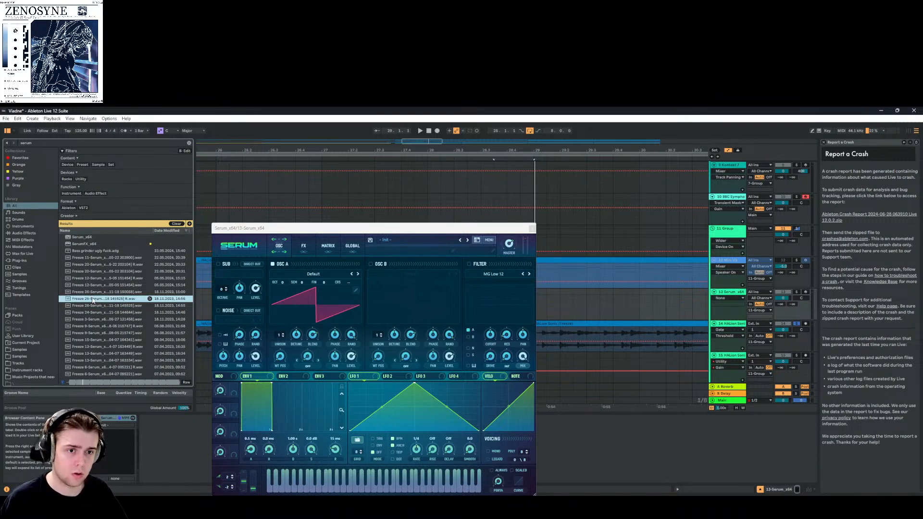
click(89, 293)
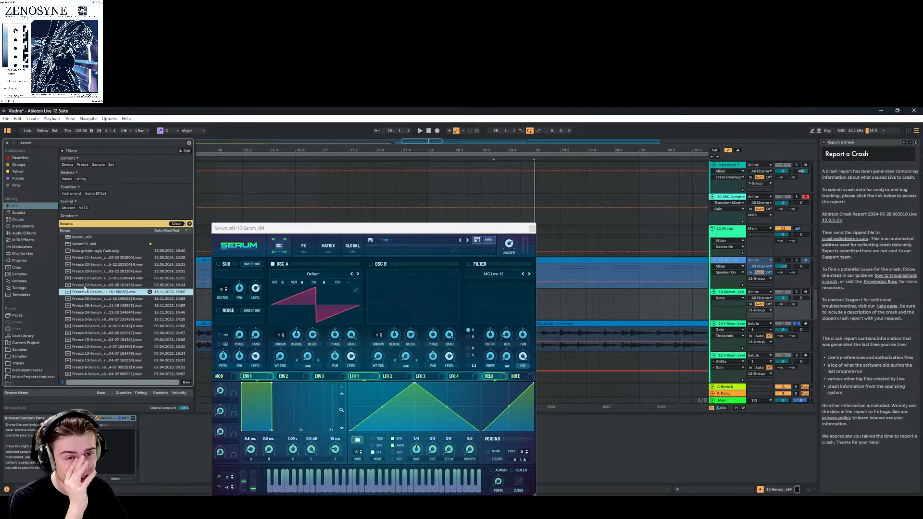
Audition more frozen Serum recordings, including the older entries further along the serum search results
click(85, 287)
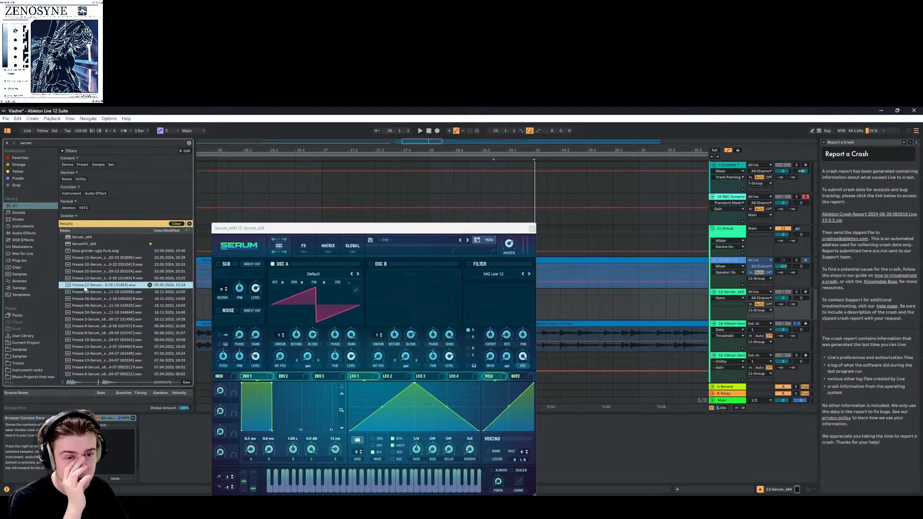
click(81, 280)
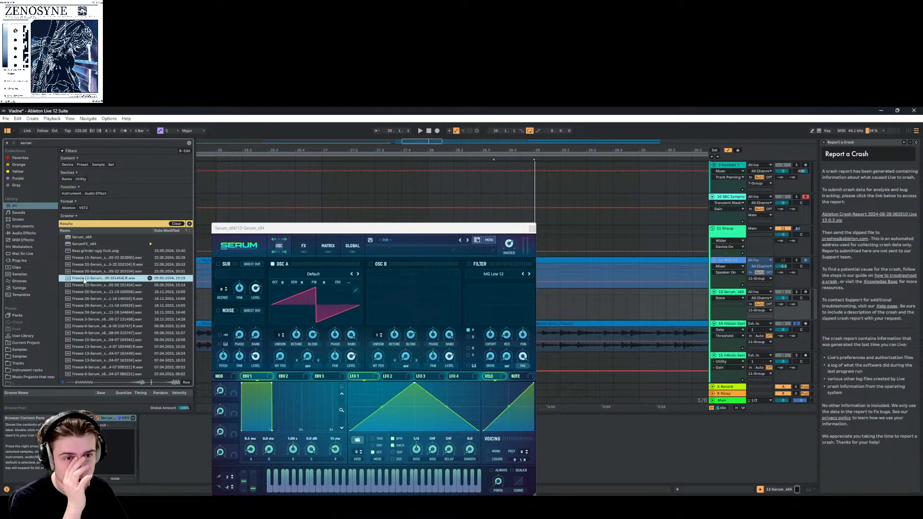
click(89, 272)
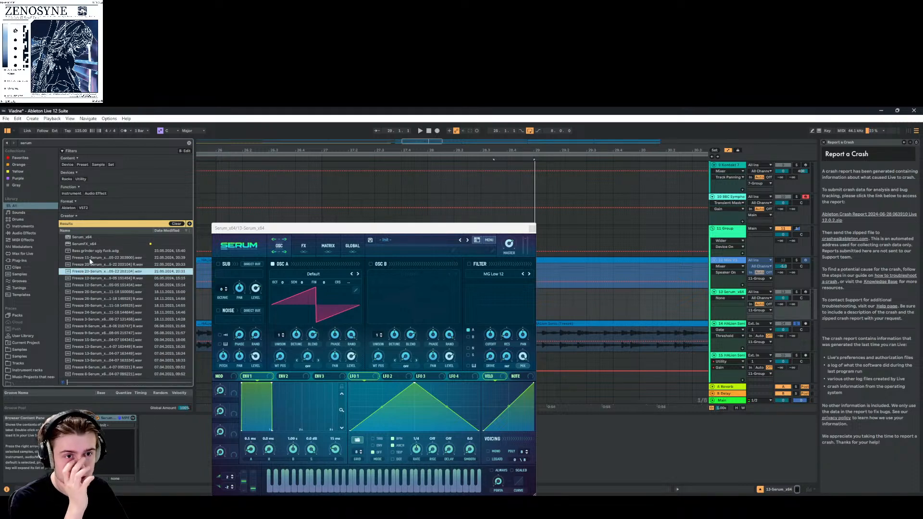
click(91, 265)
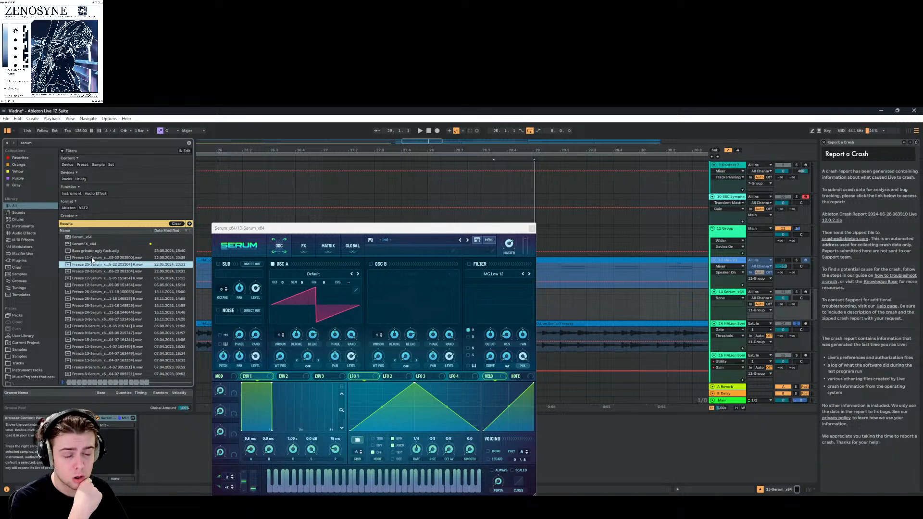
scroll(92, 260, down, 5)
click(99, 310)
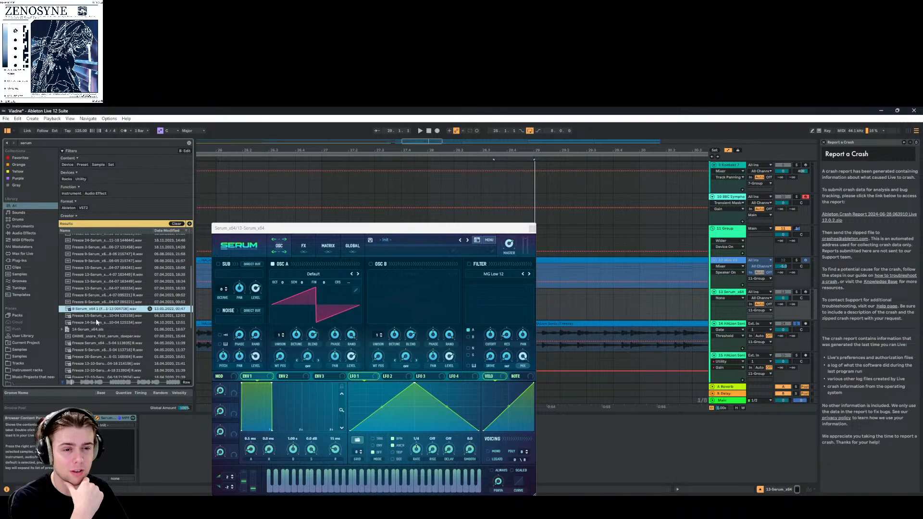
click(97, 317)
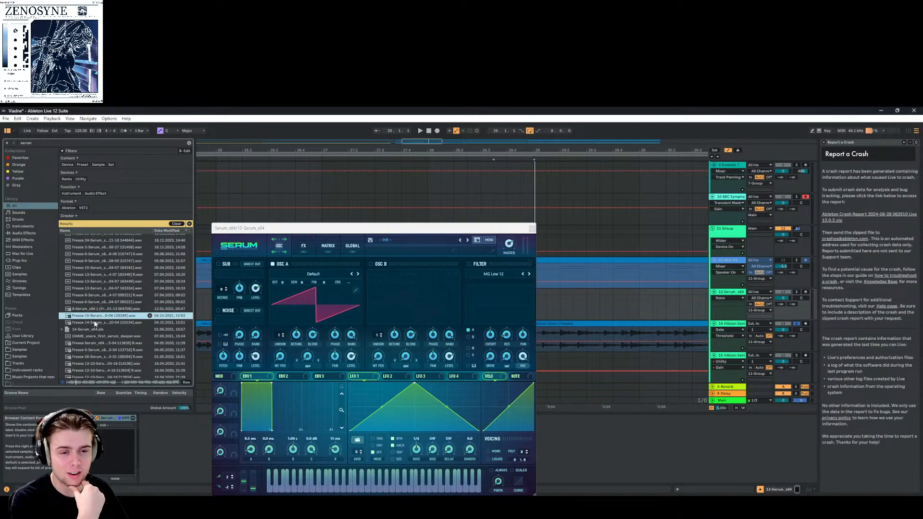
click(95, 323)
scroll(94, 323, down, 2)
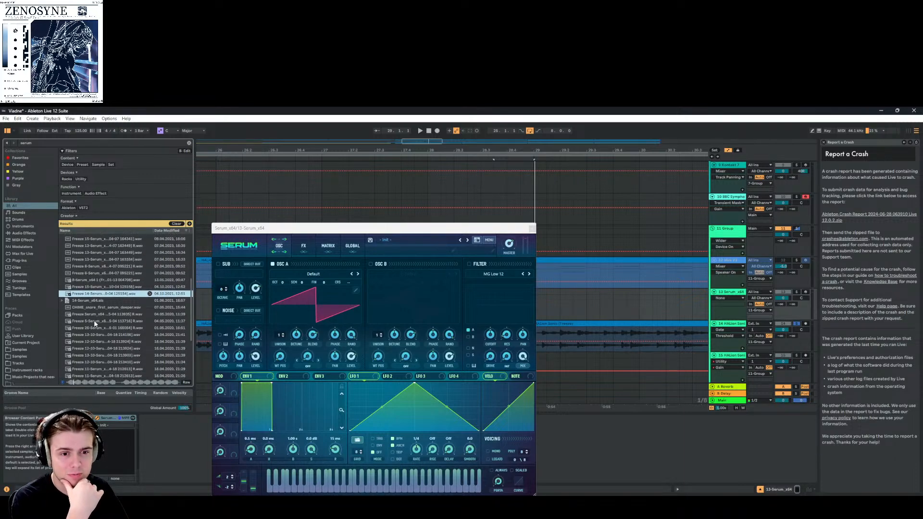
click(91, 321)
key(Up)
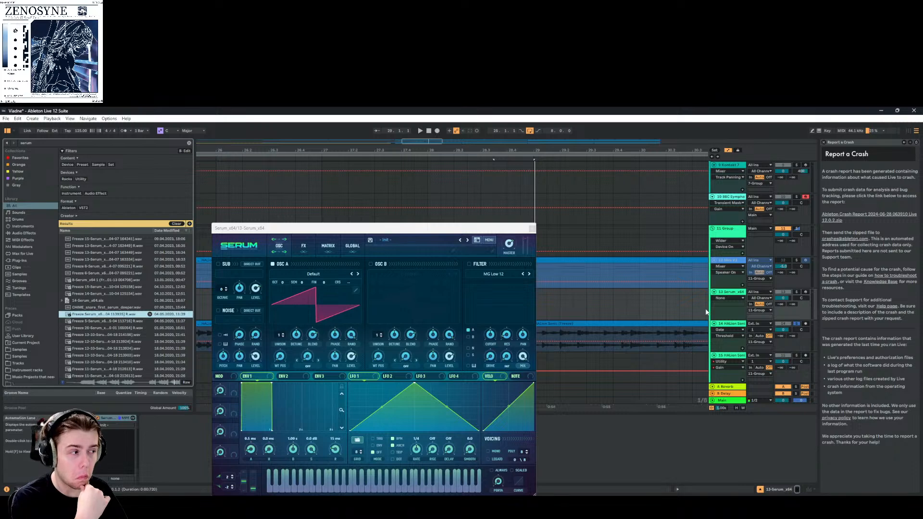
Place the chosen Freeze Serum_x64 sample on a new audio track below the Serum track, starting at bar 28
right_click(729, 298)
click(749, 348)
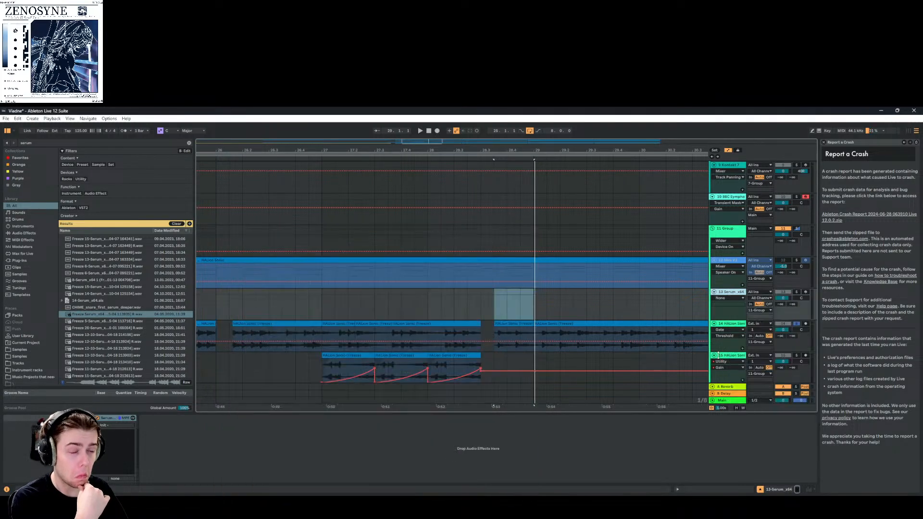
drag(97, 315, 424, 338)
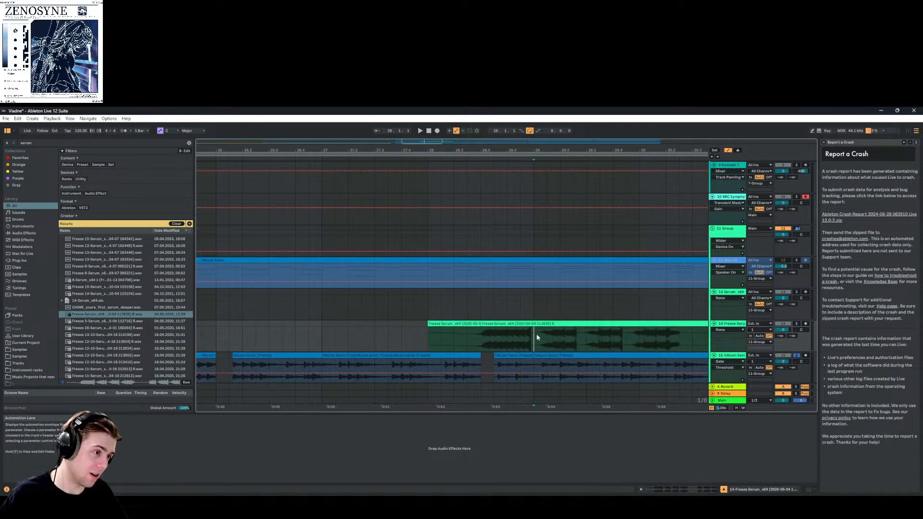
Trim the Freeze Serum clip to a short eighth-note slice starting at 28.3 and give it a fade-in
right_click(534, 320)
click(541, 130)
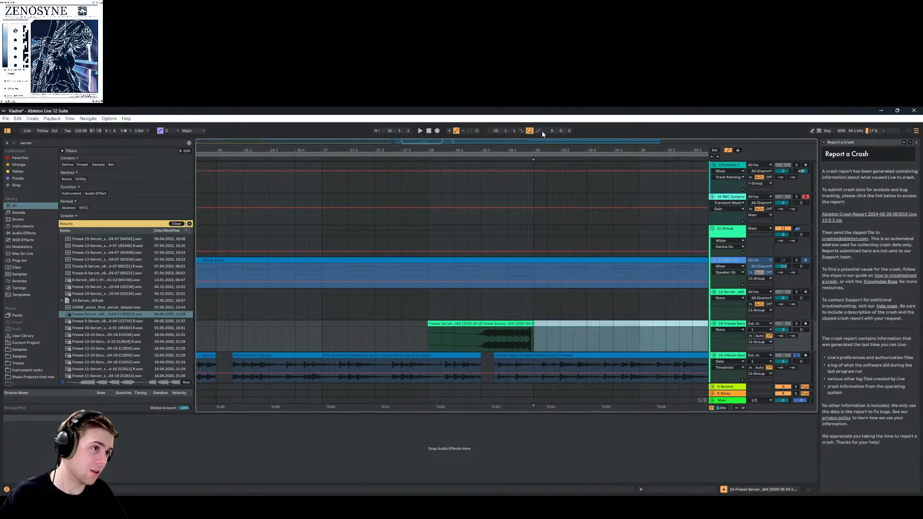
right_click(469, 330)
click(487, 123)
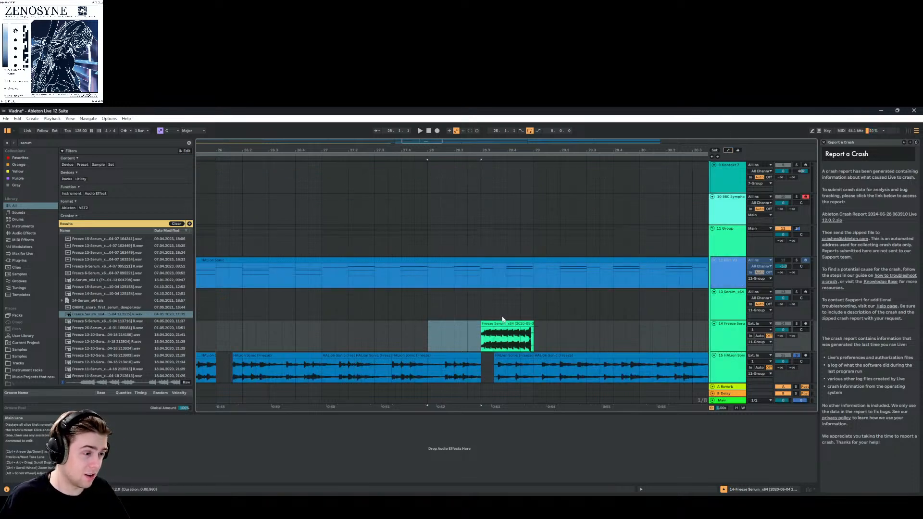
click(483, 329)
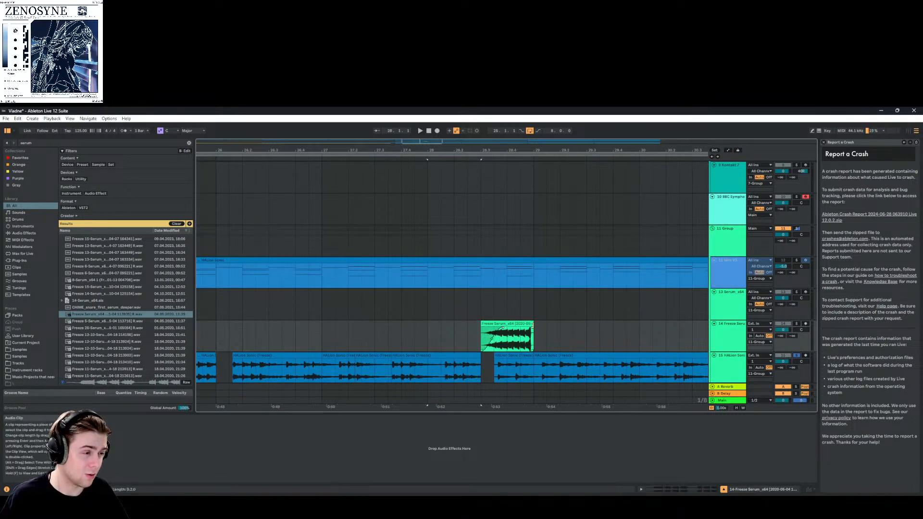
drag(533, 337, 494, 337)
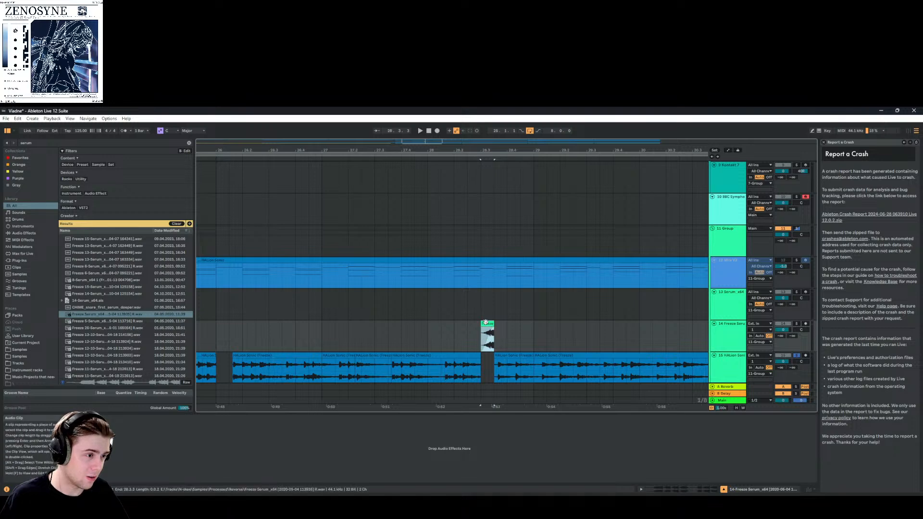
Lower the Freeze Serum clip's gain to about -16.4 dB and extend its end to bar 29 while auditioning it
double_click(485, 333)
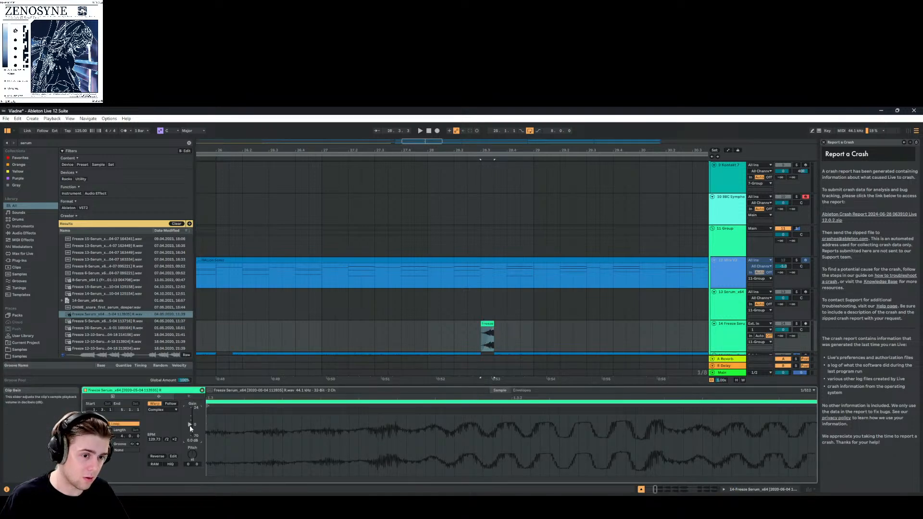
drag(190, 428, 190, 430)
key(space)
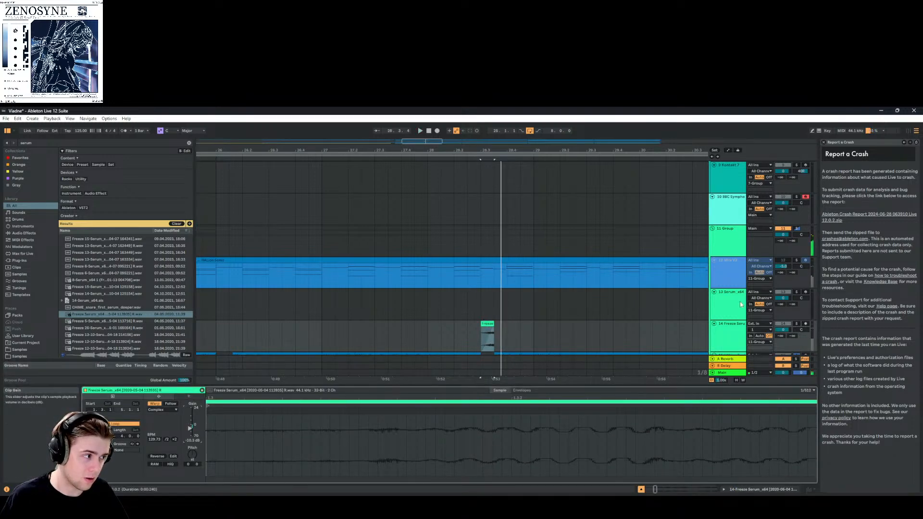
scroll(740, 304, down, 3)
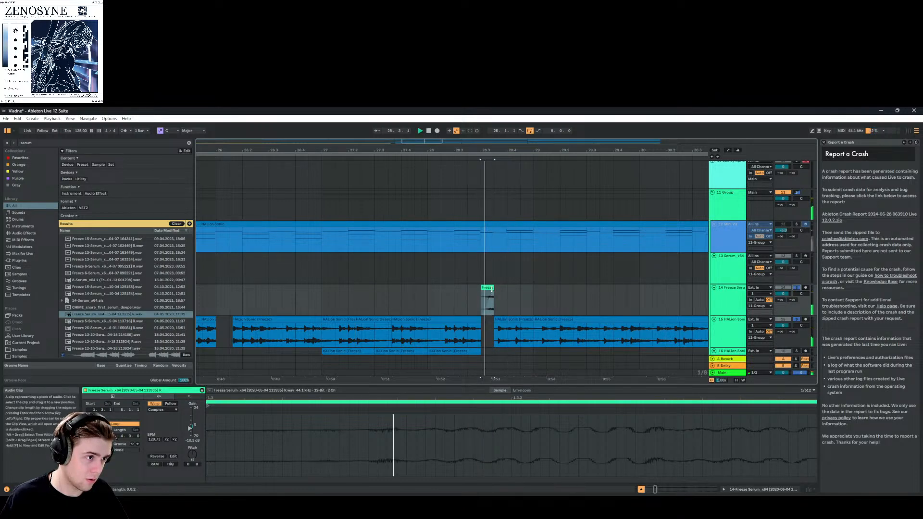
mouse_move(493, 301)
mouse_down()
mouse_move(507, 296)
mouse_move(495, 297)
mouse_up()
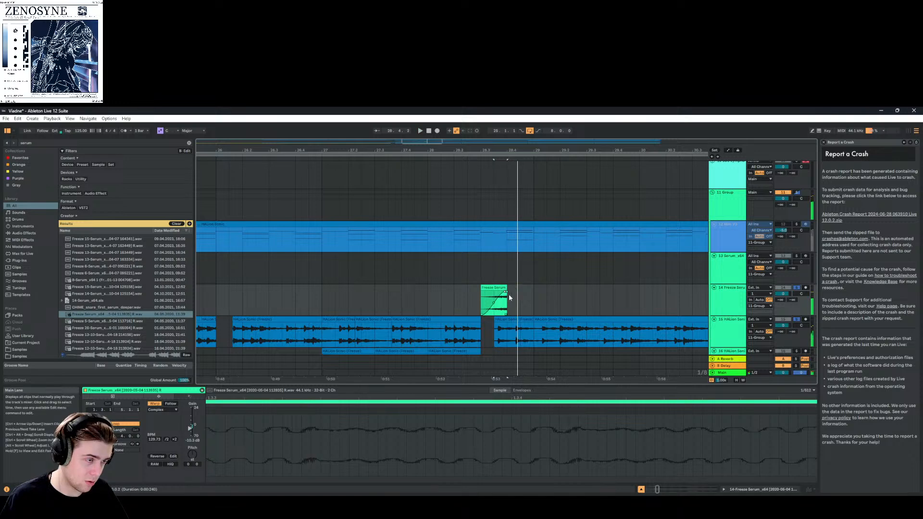
drag(195, 434, 195, 442)
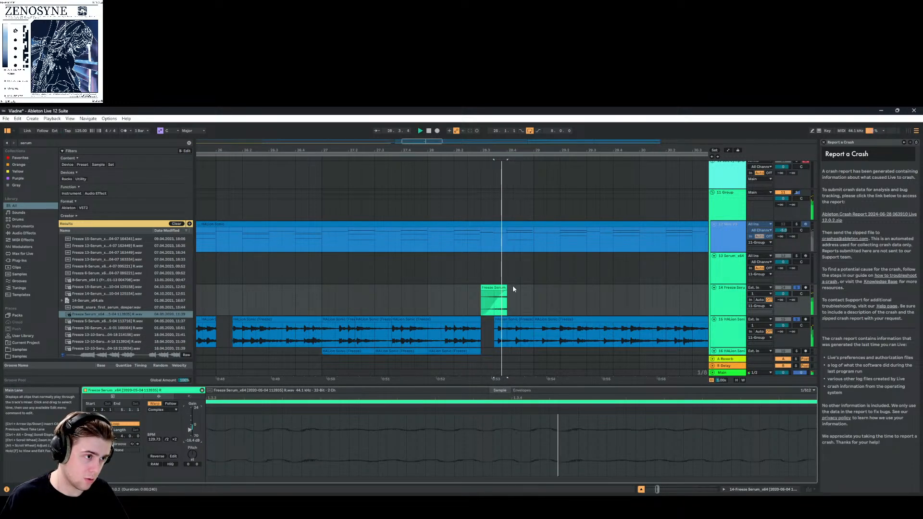
drag(507, 294, 533, 294)
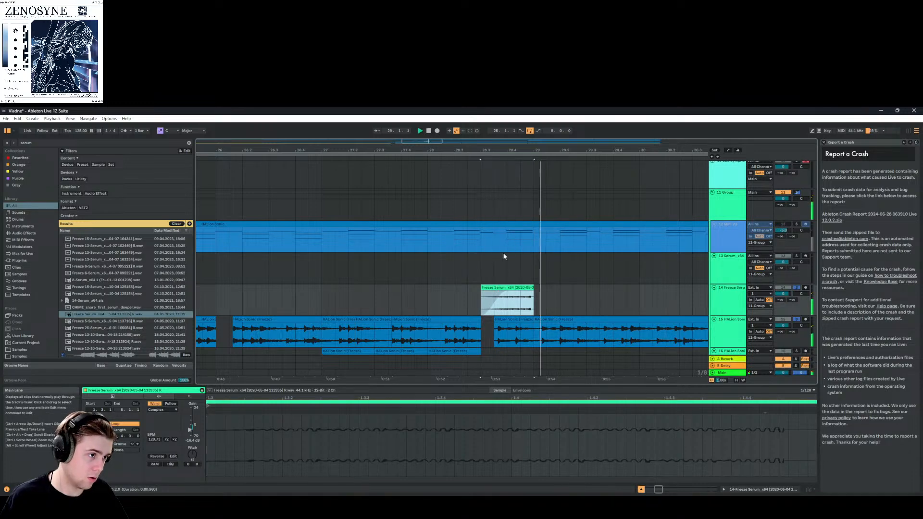
Split off track 12's MIDI from 28.3 to bar 29, place it on the Serum track, and extend the original clip over the gap
click(494, 242)
key(ctrl+e)
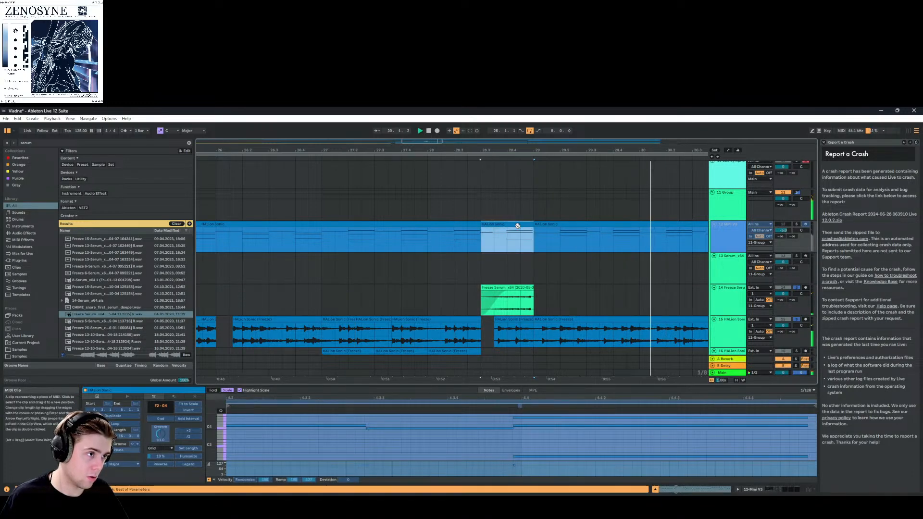
click(476, 267)
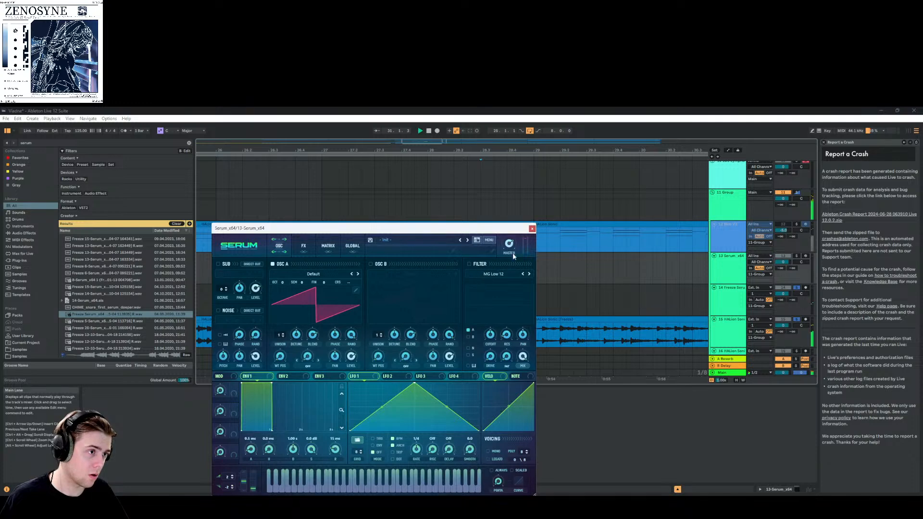
click(531, 230)
click(485, 241)
click(490, 265)
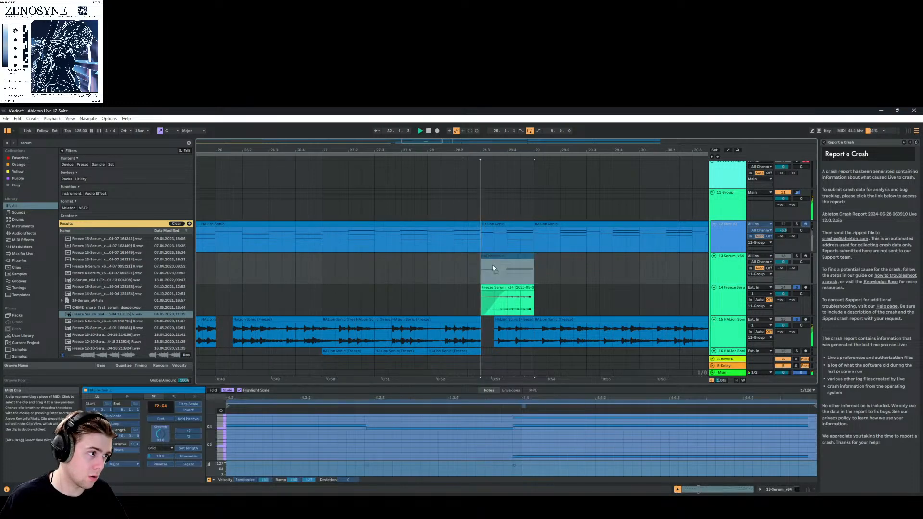
drag(492, 267, 491, 267)
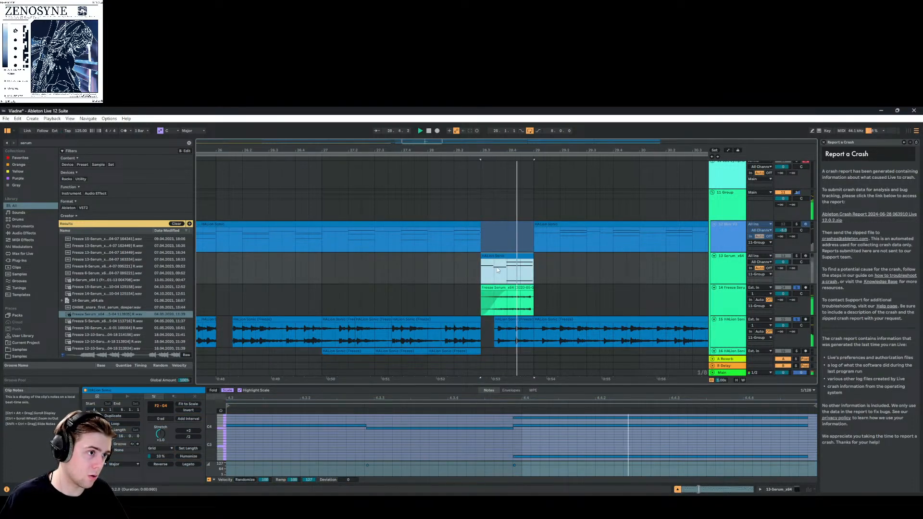
drag(478, 224, 533, 224)
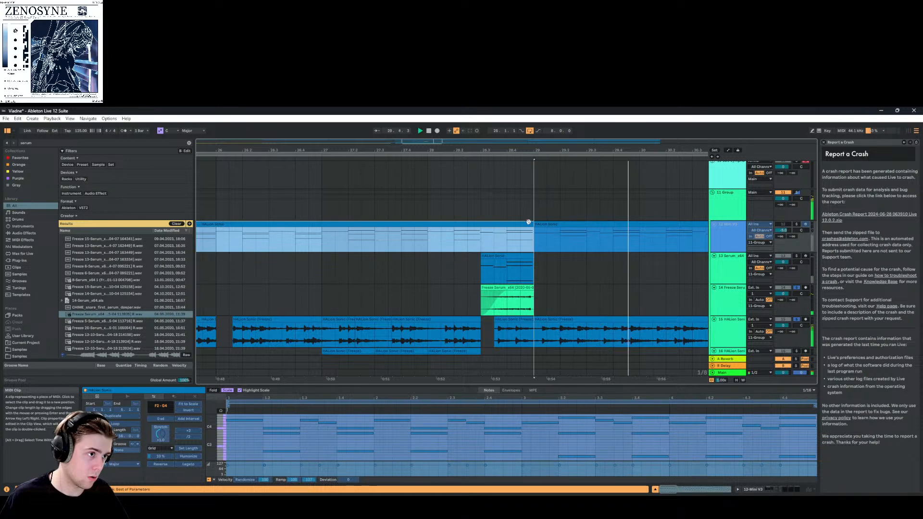
Solo the Serum track and play its MIDI clip from 28.3
click(736, 260)
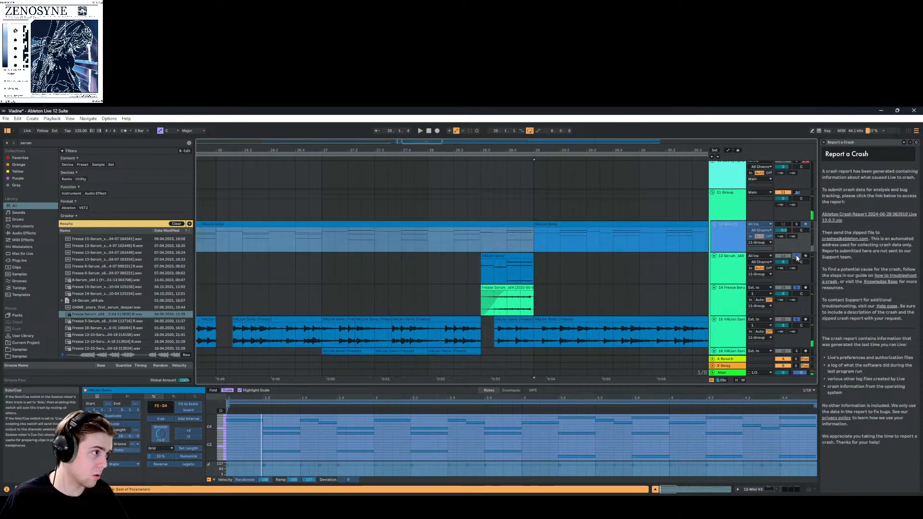
click(487, 259)
key(space)
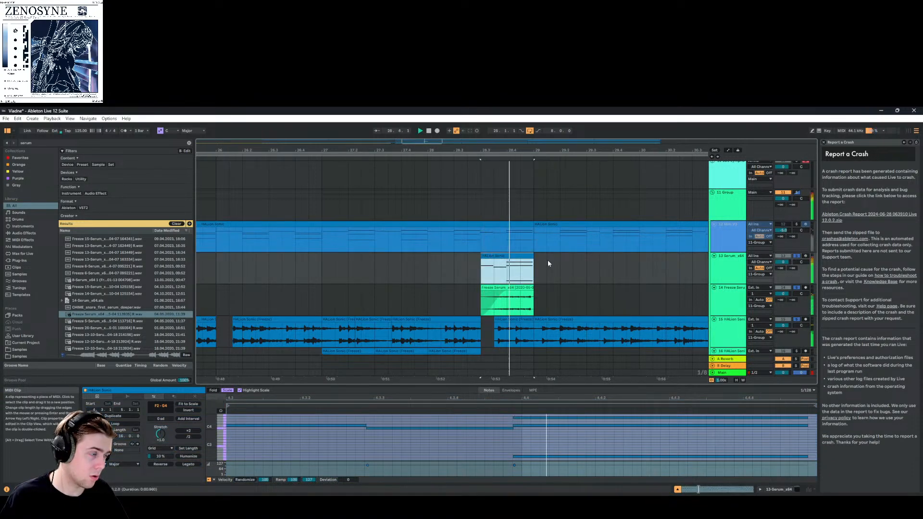
Unfreeze track 12 and copy its Arpeggiator onto the Serum track ahead of the Serum instrument
click(732, 246)
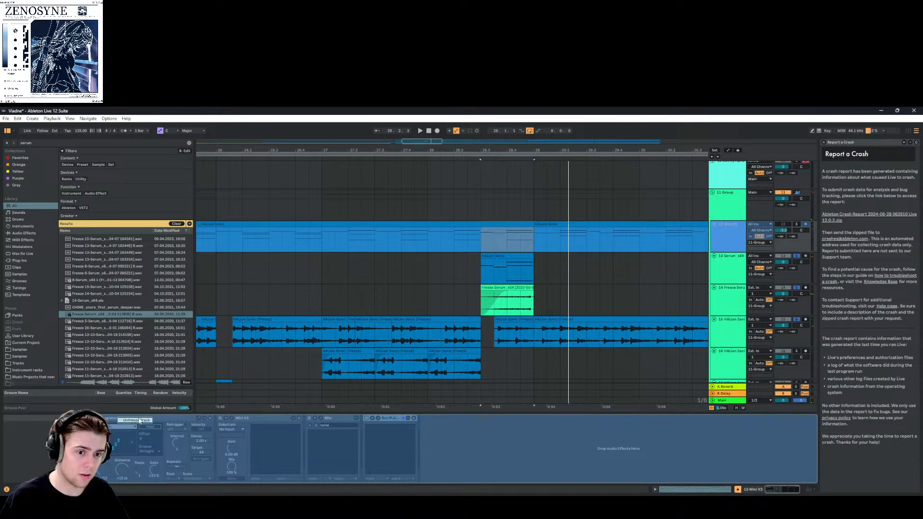
click(136, 420)
right_click(140, 418)
click(152, 342)
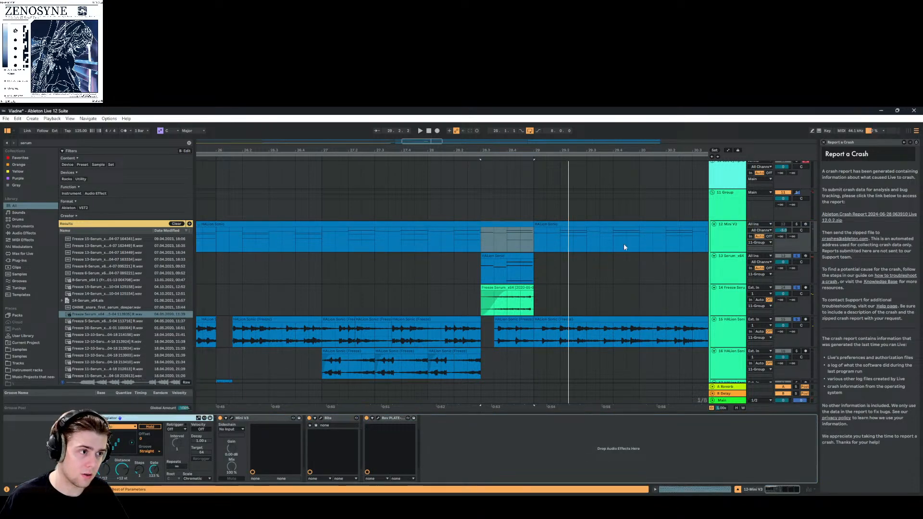
click(734, 270)
right_click(257, 443)
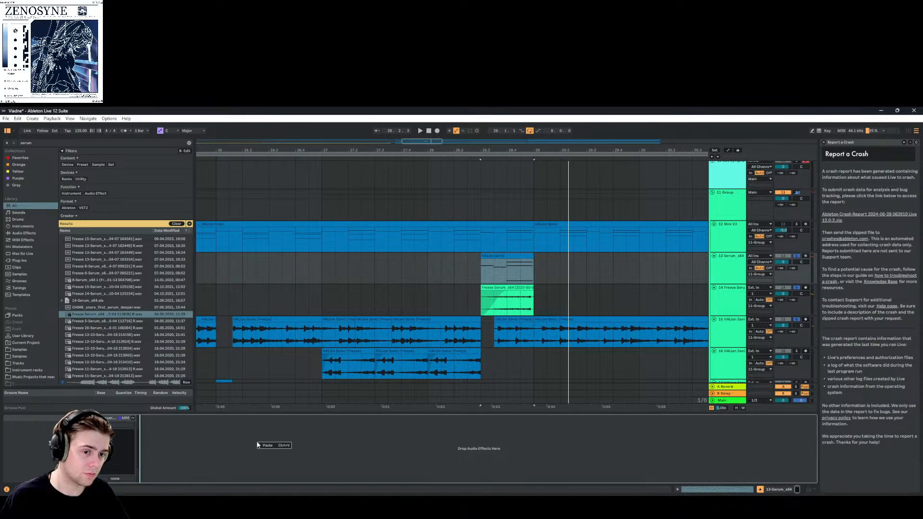
click(264, 446)
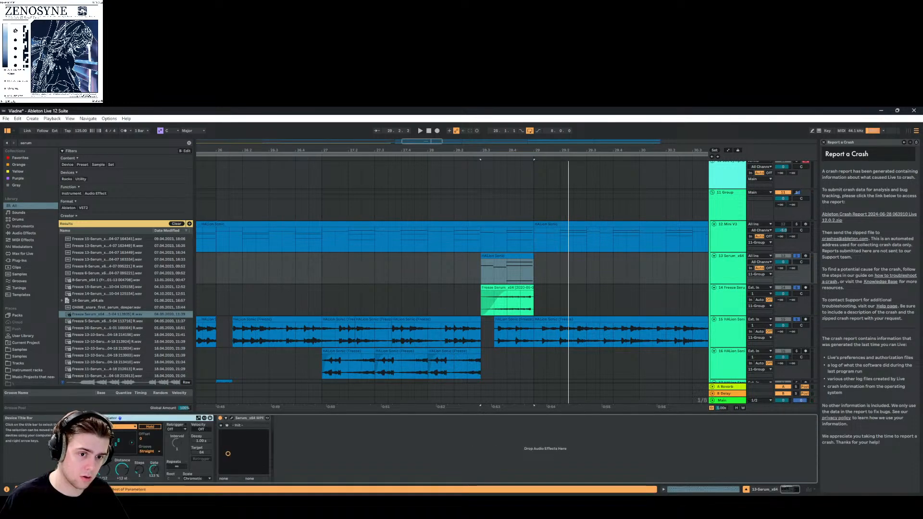
Audition the arpeggiated Serum part and extend the start of its MIDI clip back to bar 27
key(space)
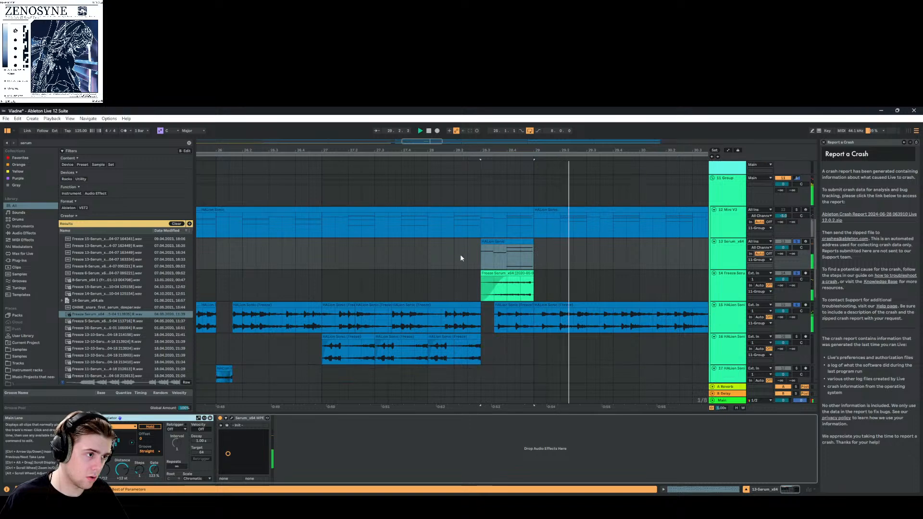
key(space)
key(space)
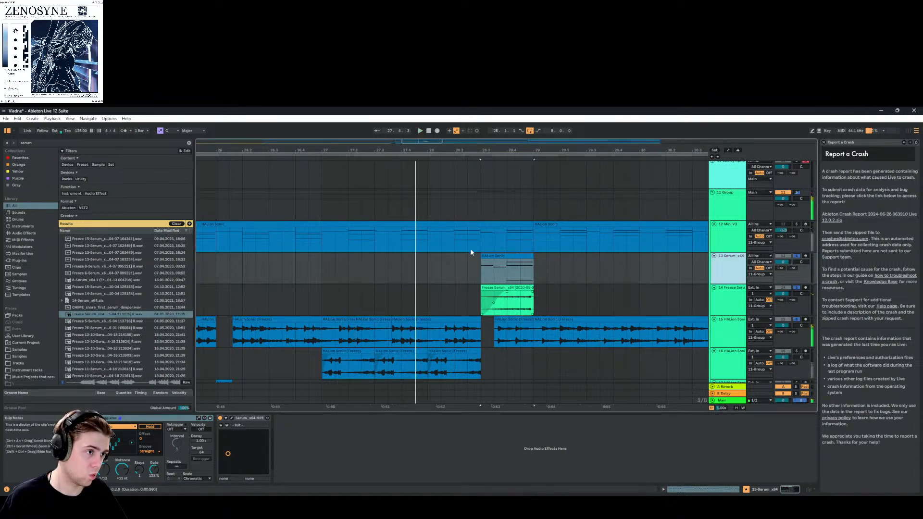
mouse_move(481, 255)
mouse_down()
mouse_move(294, 262)
mouse_move(326, 264)
mouse_up()
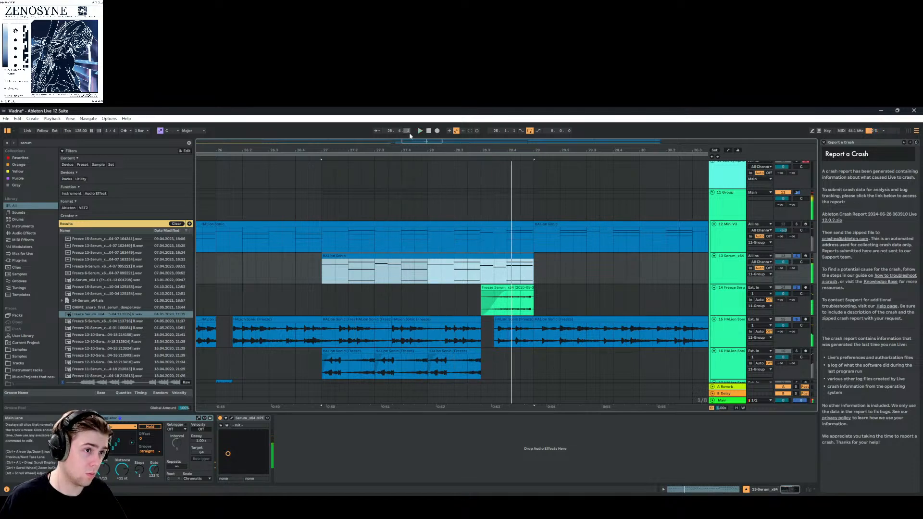
drag(322, 151, 322, 147)
scroll(414, 239, down, 5)
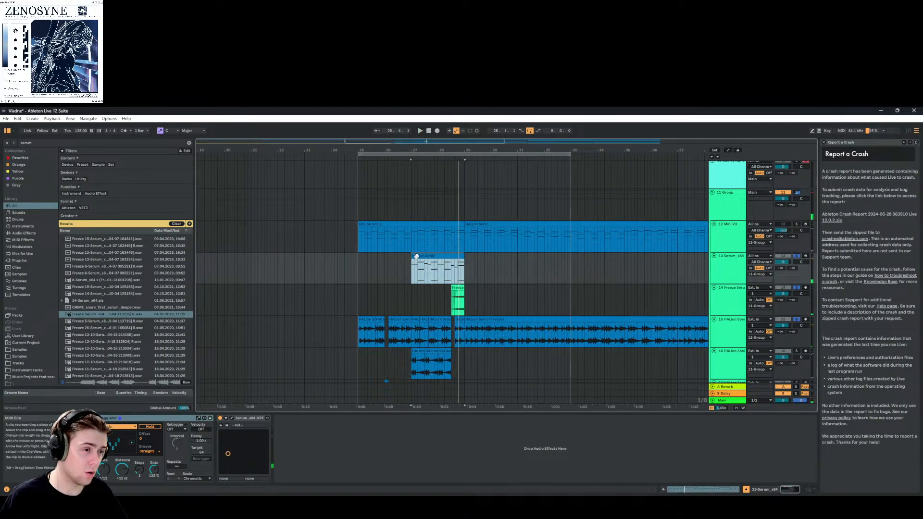
Extend the Serum track's MIDI clip to span bars 25 to 33 and play the section
key(space)
drag(412, 256, 357, 261)
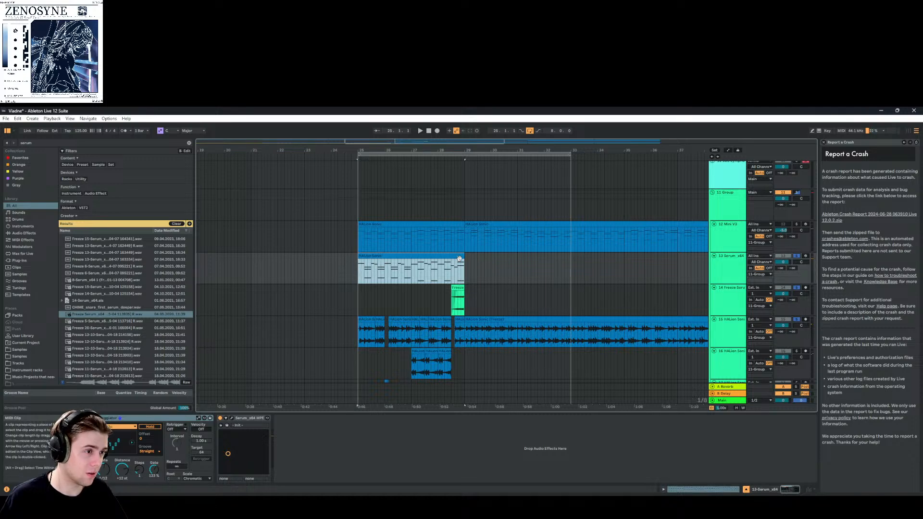
drag(462, 259, 569, 253)
key(space)
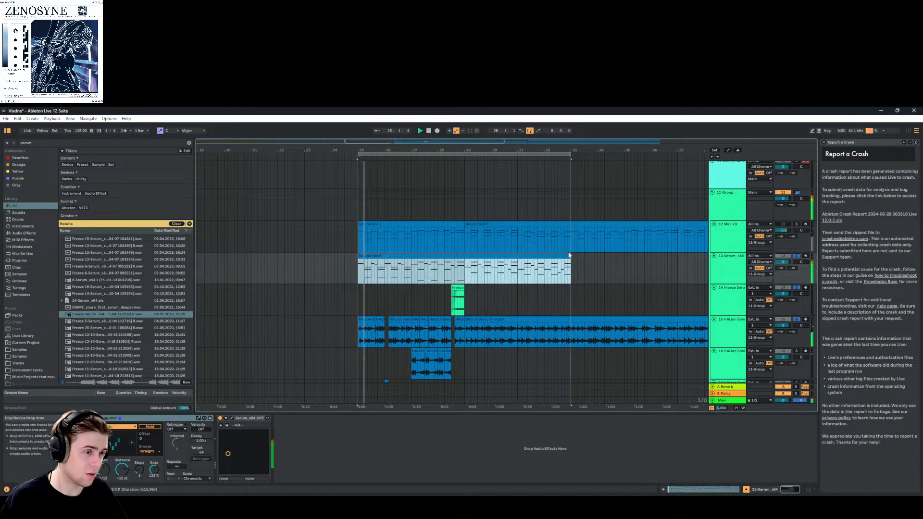
scroll(723, 241, down, 2)
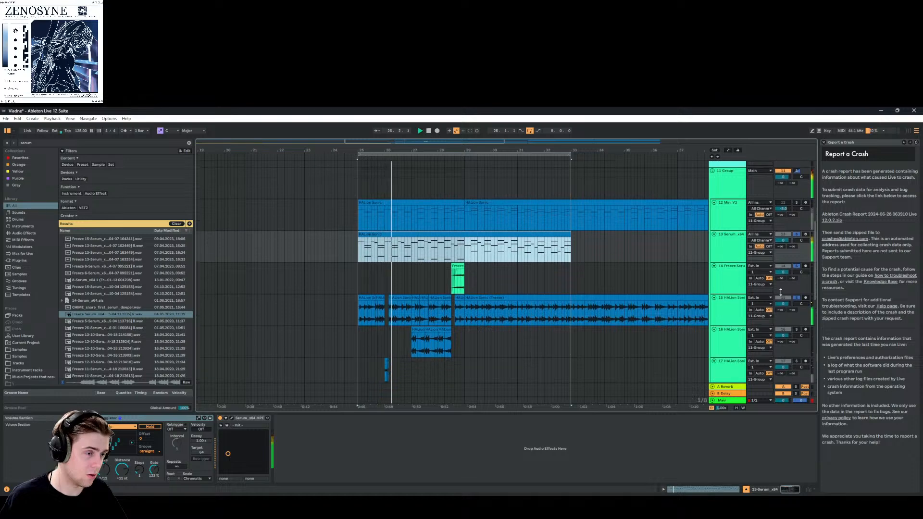
Enable Serum's Delay in ping-pong mode and its Phaser with BPM sync, lowering the mix of both effects
click(164, 441)
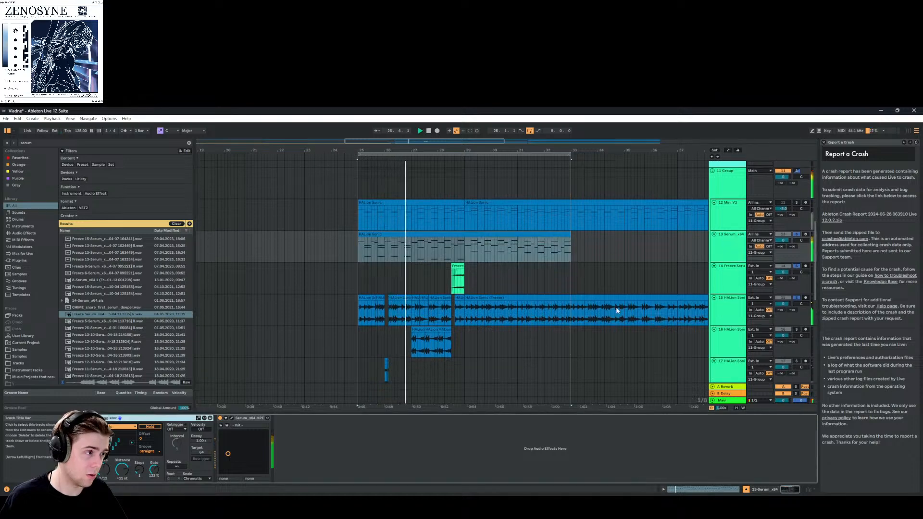
click(231, 418)
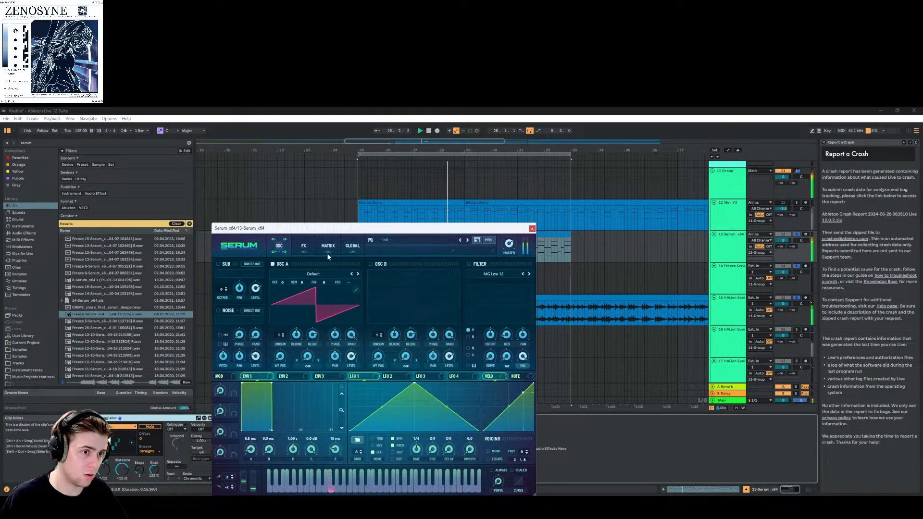
click(303, 246)
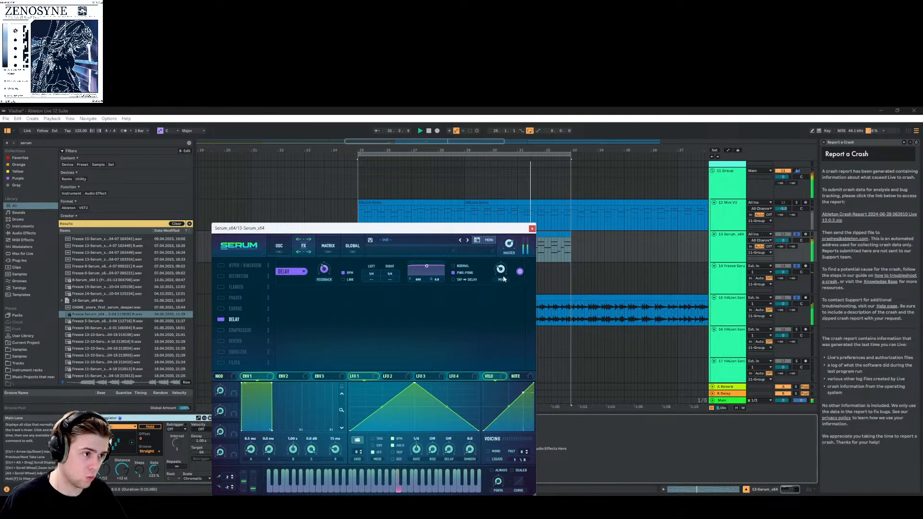
mouse_move(504, 267)
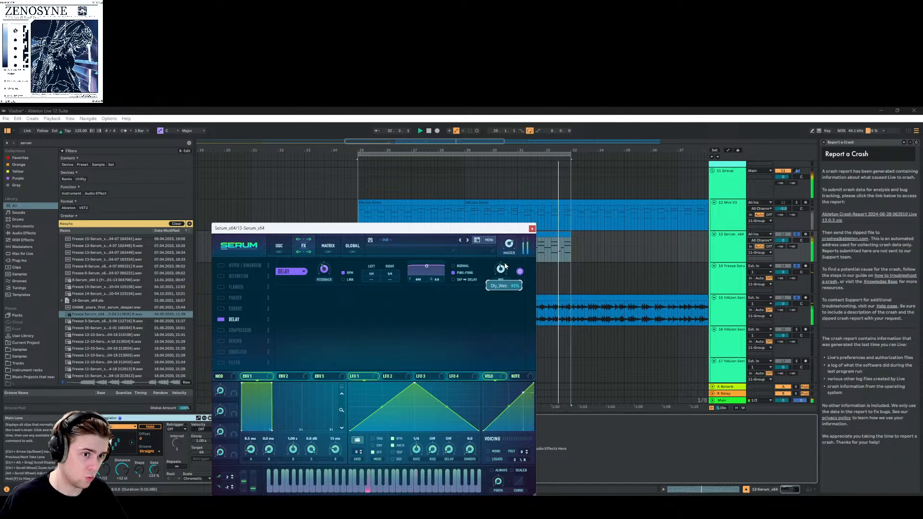
click(222, 298)
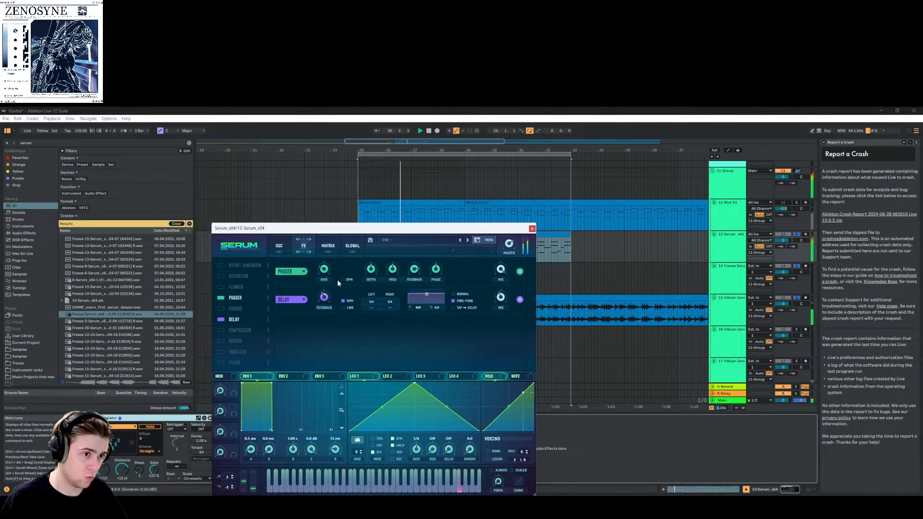
mouse_move(500, 272)
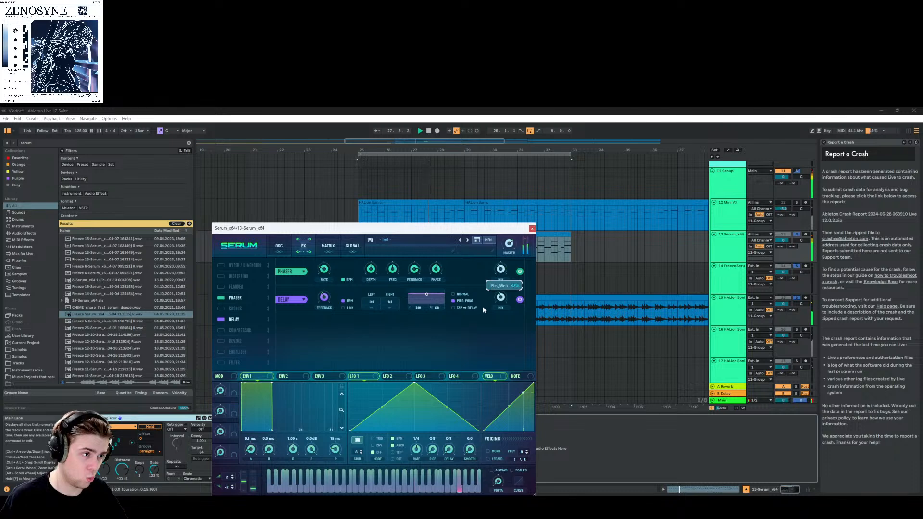
Enable Serum's Flanger, Hyper/Dimension and Reverb effects, and turn down the Reverb mix
click(220, 287)
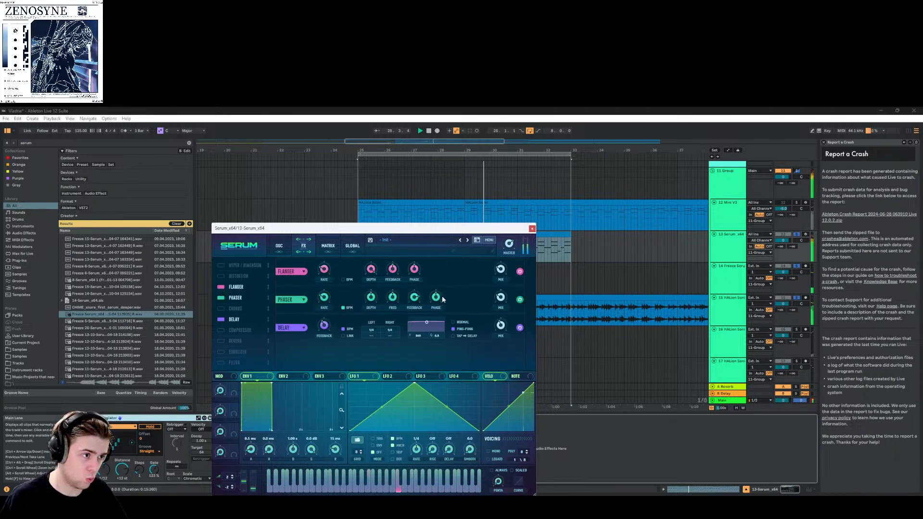
click(221, 265)
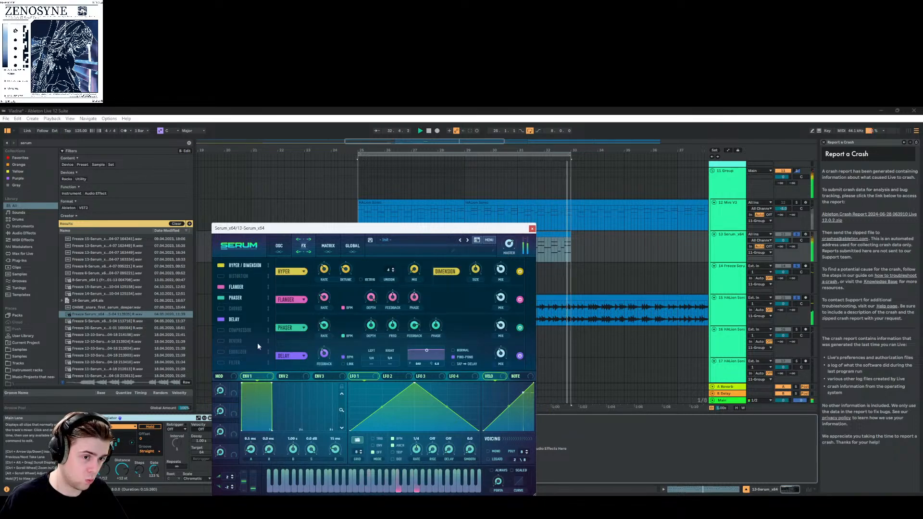
click(221, 341)
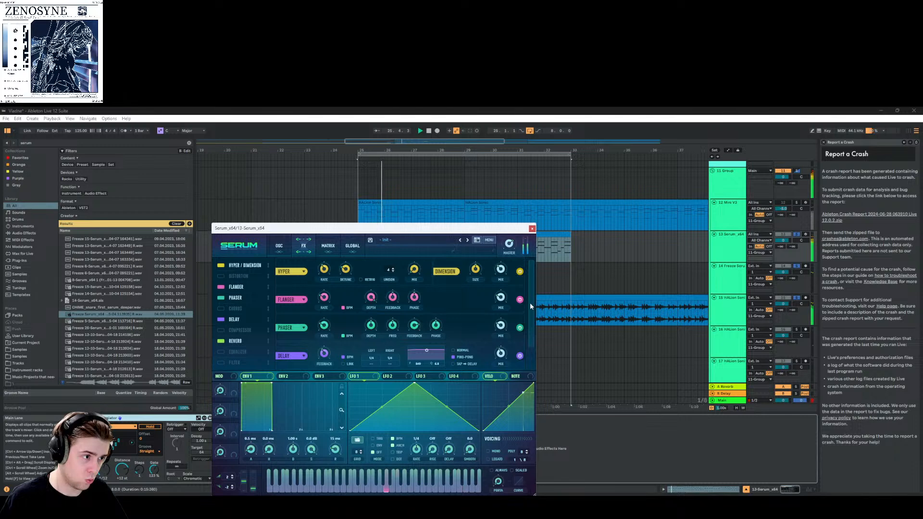
scroll(530, 302, down, 2)
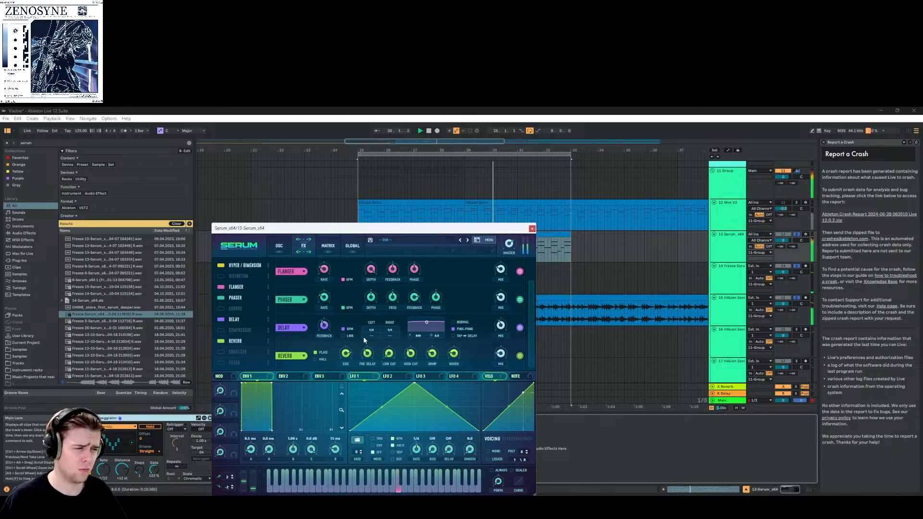
mouse_move(498, 357)
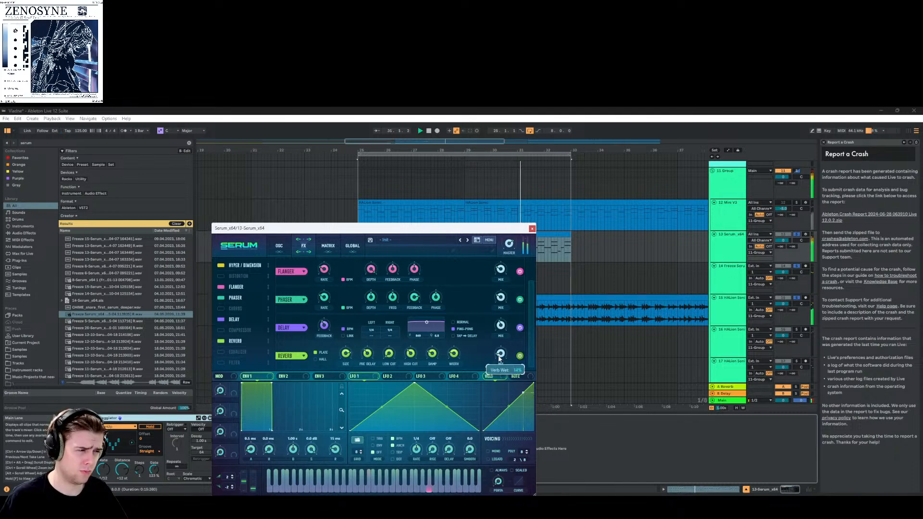
Enable Serum's oscillator B, raised by one octave with two unison voices
click(278, 245)
click(373, 264)
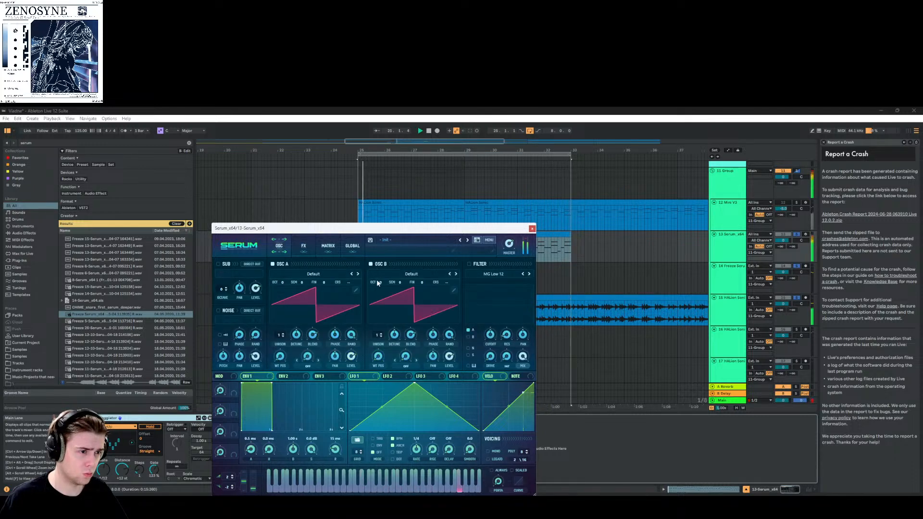
drag(376, 278, 384, 276)
click(381, 334)
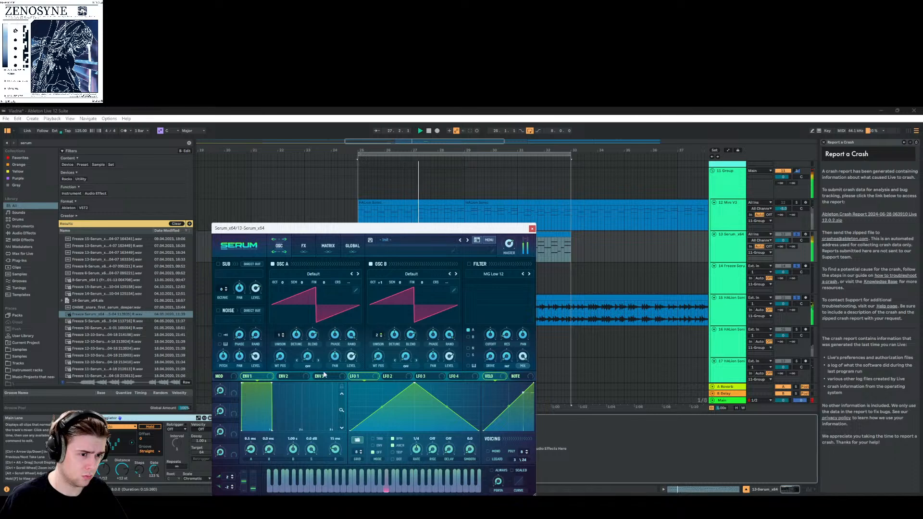
Shape Env 2 with a short decay and 0% sustain, use it to modulate oscillator B's lowered level, and close Serum
click(285, 377)
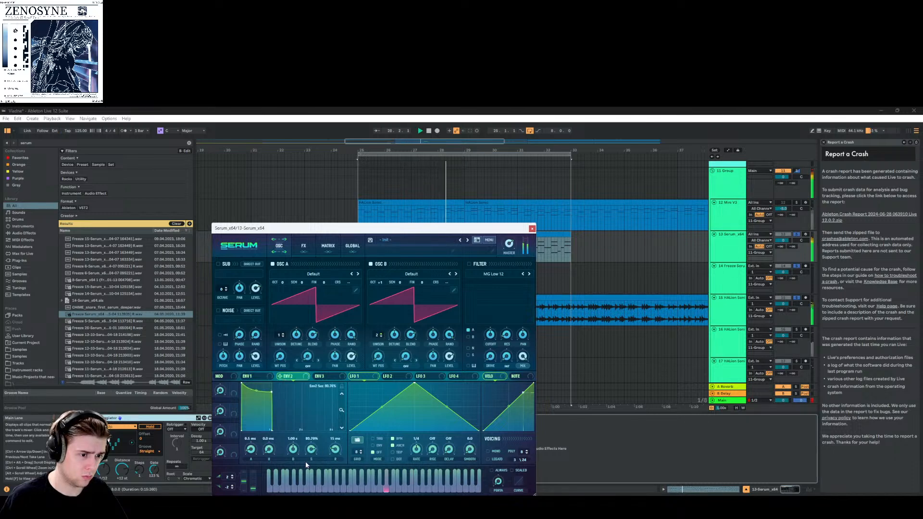
drag(298, 488, 293, 492)
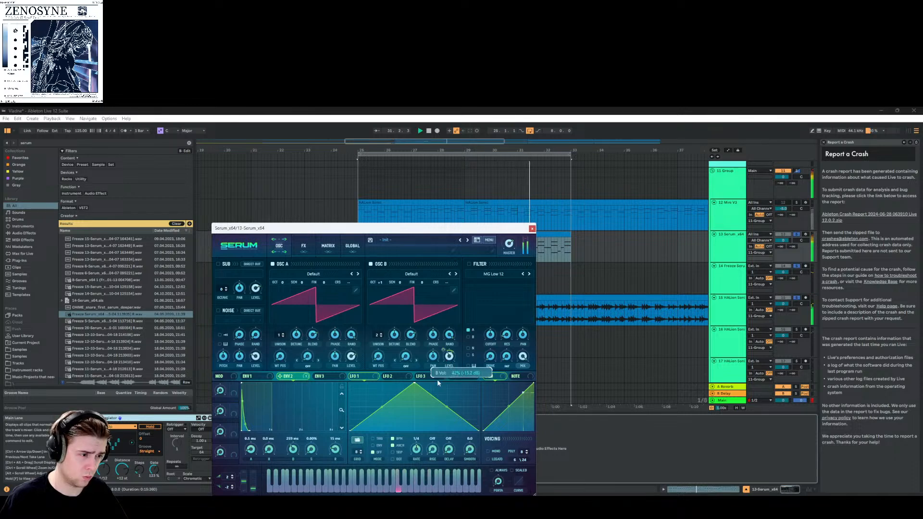
drag(443, 350, 441, 333)
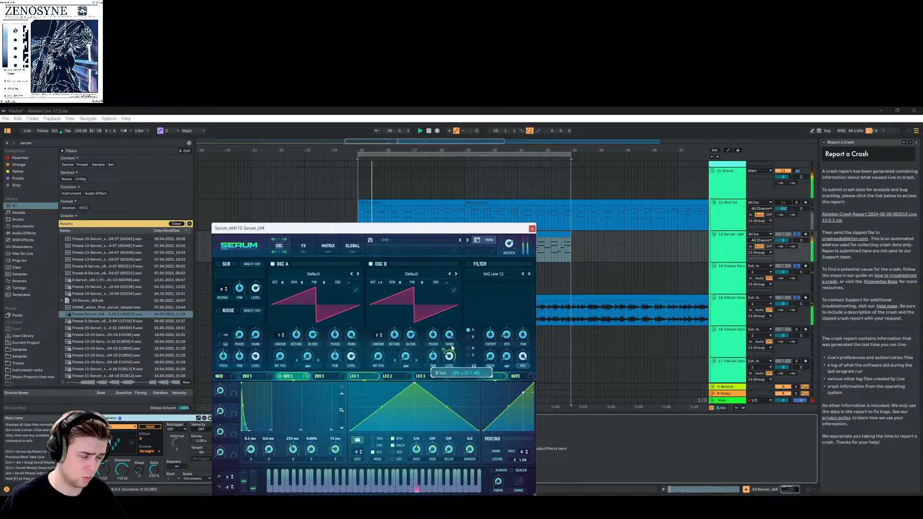
click(308, 246)
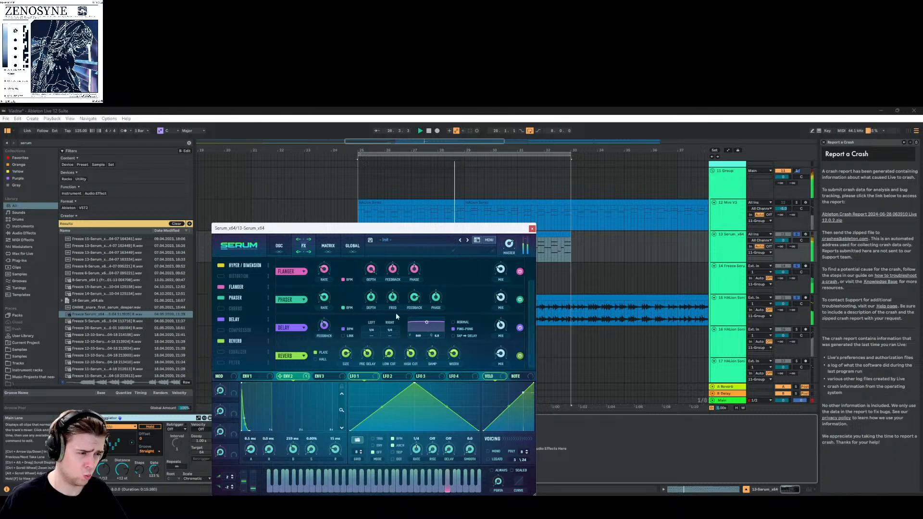
click(532, 228)
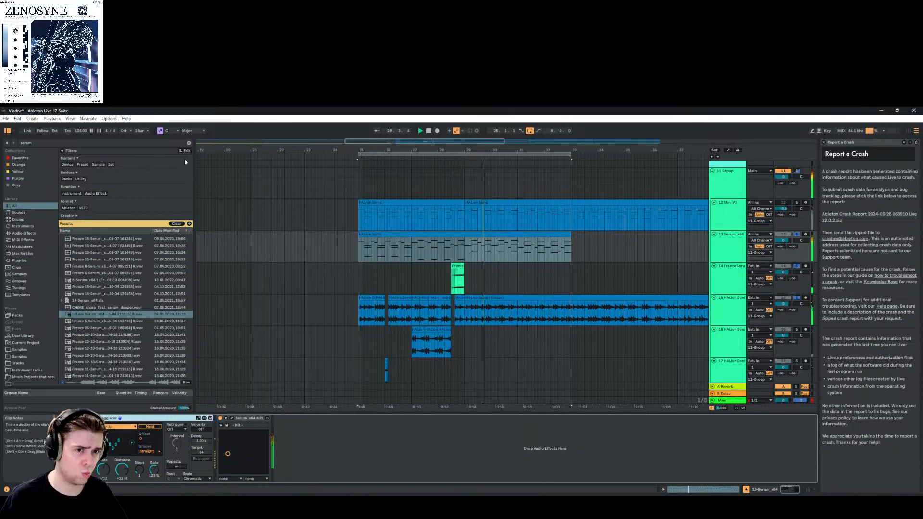
Add a Delay after Serum with Ping Pong on, a synced time of 5 sixteenths and reduced Dry/Wet, and unsolo the track
click(189, 143)
text(delay)
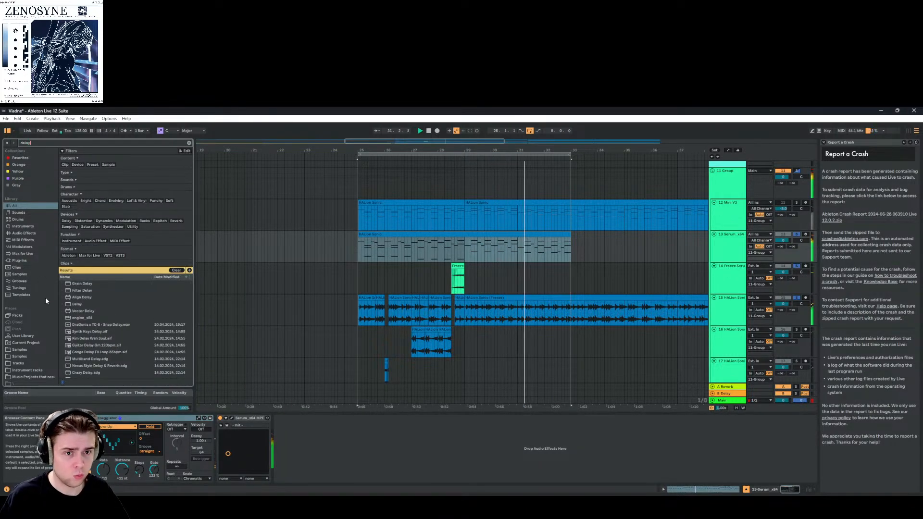
drag(77, 304, 298, 447)
click(393, 452)
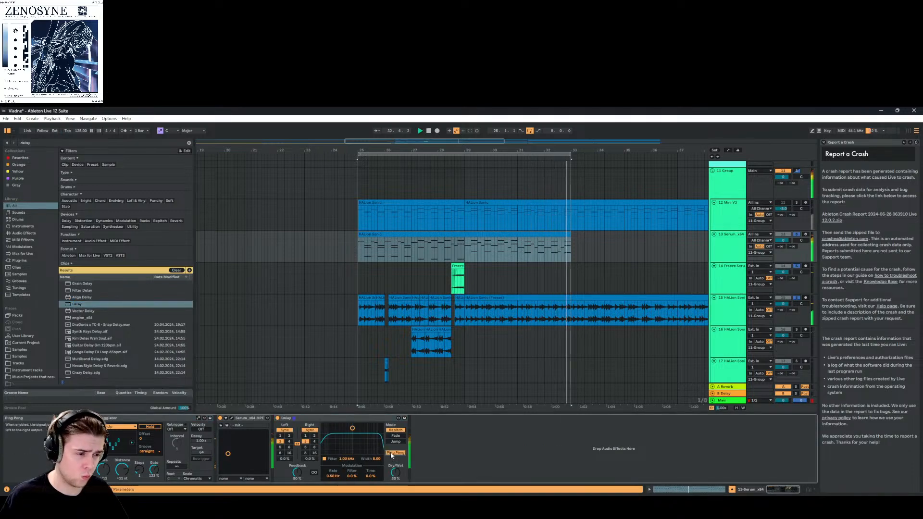
click(279, 447)
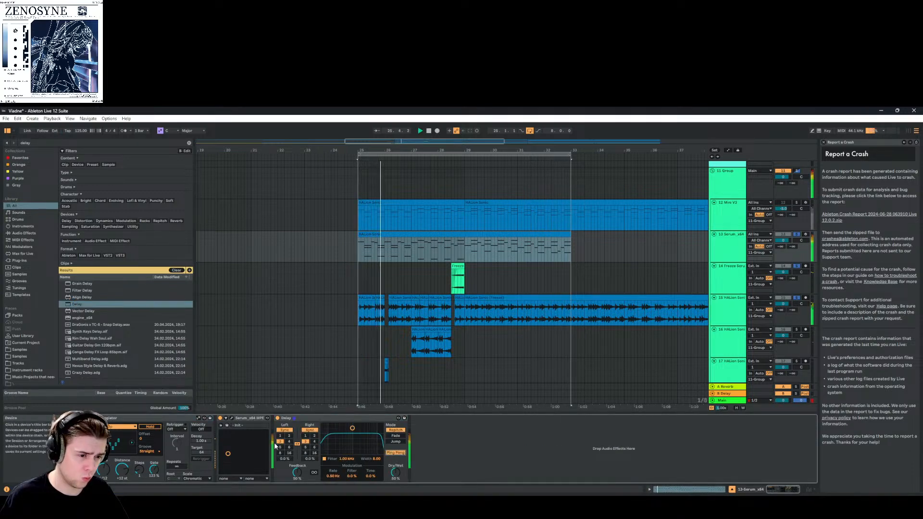
drag(394, 473, 446, 499)
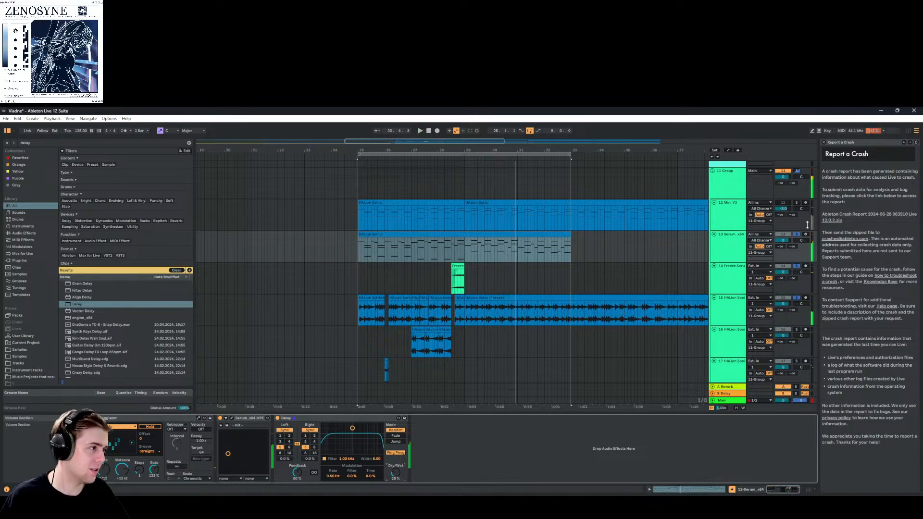
click(796, 235)
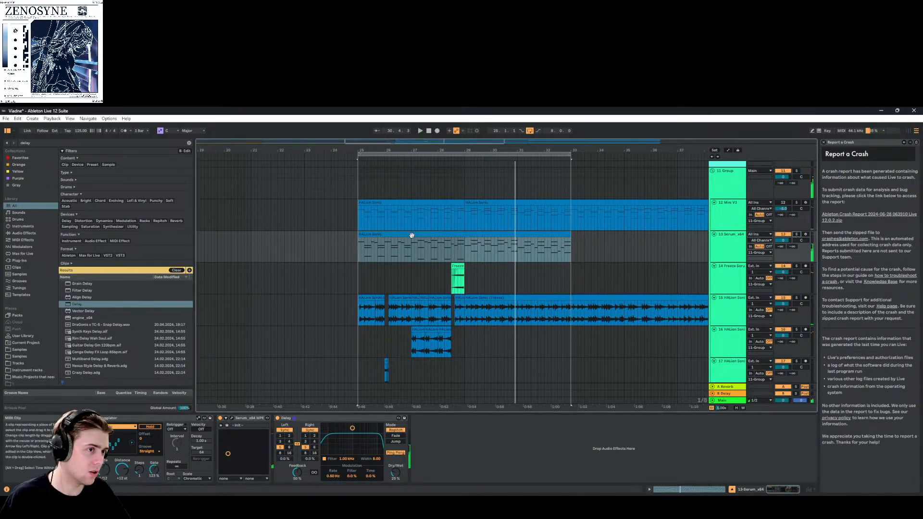
Add a Glue Compressor after the Delay with a -6 dB threshold and Soft clipping enabled
click(189, 145)
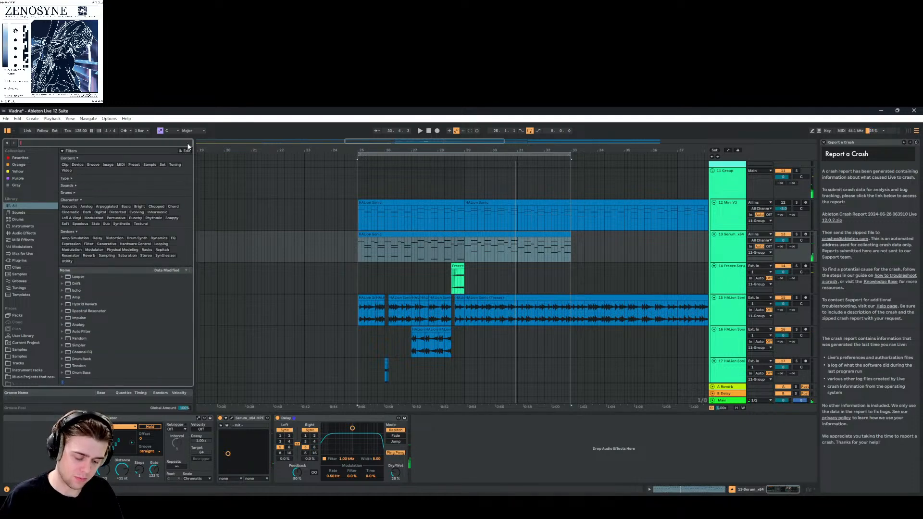
text(comp)
key(Down)
key(Down)
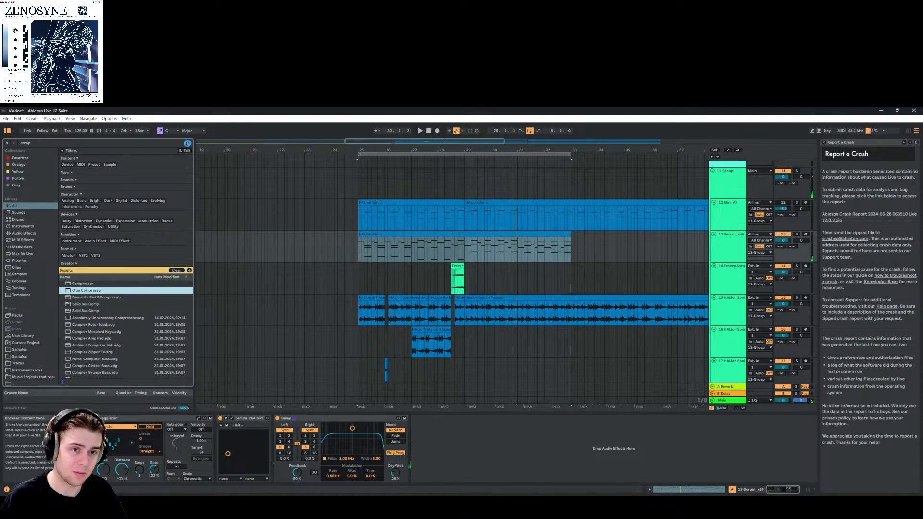
key(Return)
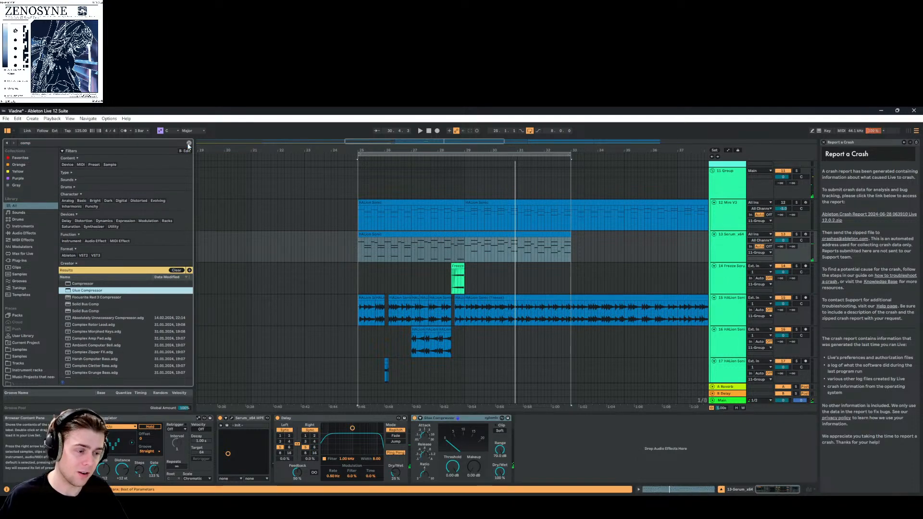
click(447, 476)
text(-6)
key(Return)
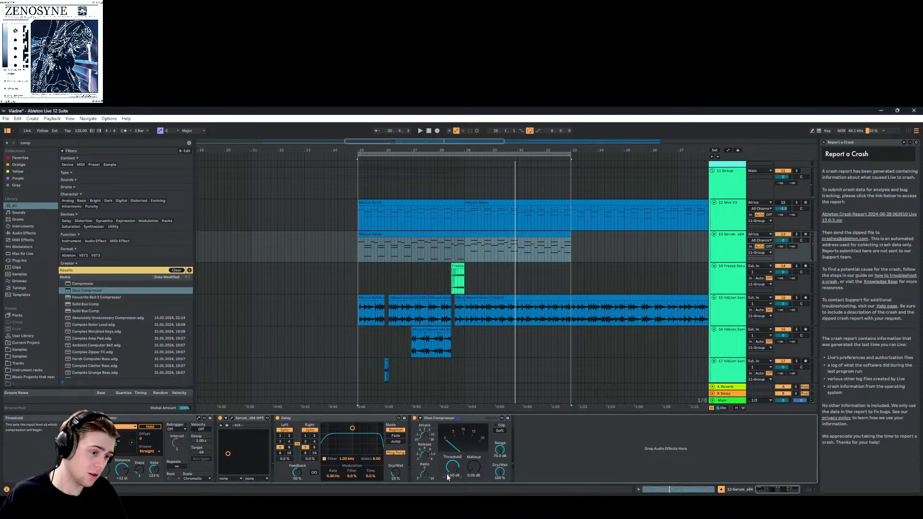
click(500, 430)
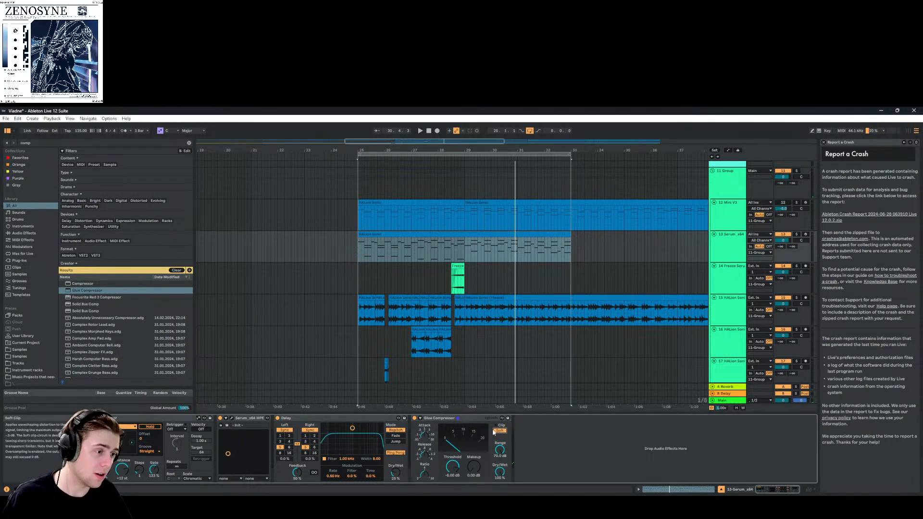
Play the section from bar 25 to hear the Serum part within the full mix
key(space)
scroll(418, 275, down, 1)
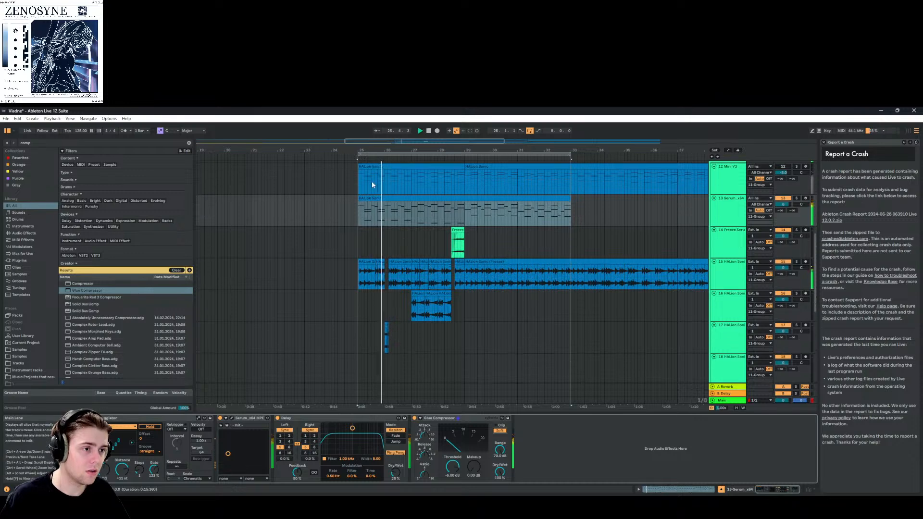
drag(389, 137, 493, 143)
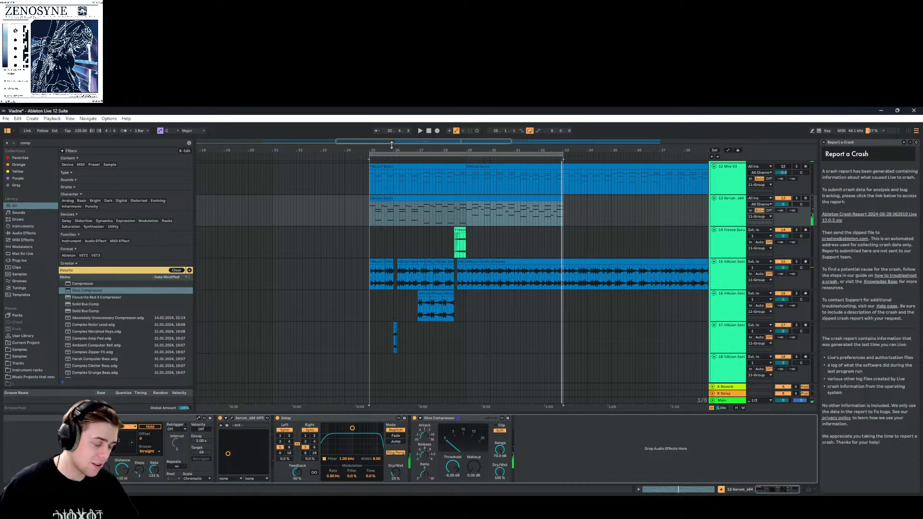
Rename the Serum track as saw plucks and add the Telephone Vocal EQ preset after the Glue Compressor
click(727, 212)
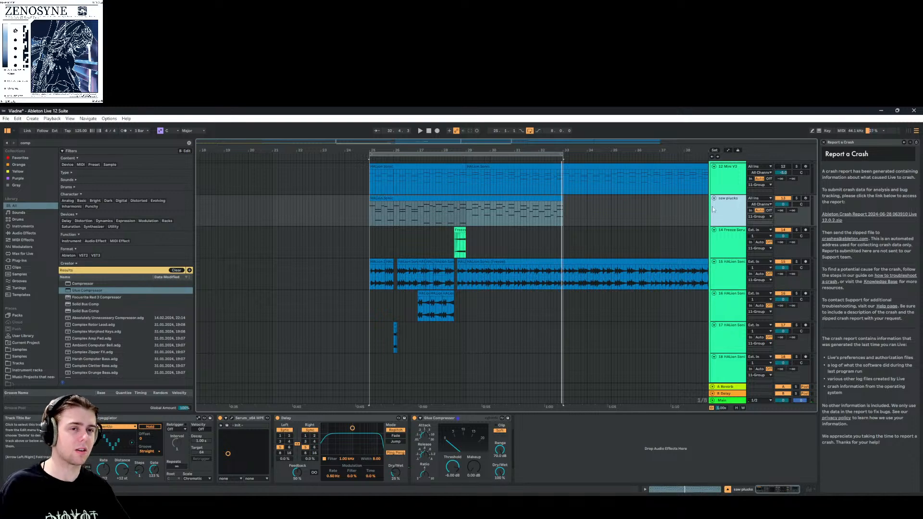
click(189, 144)
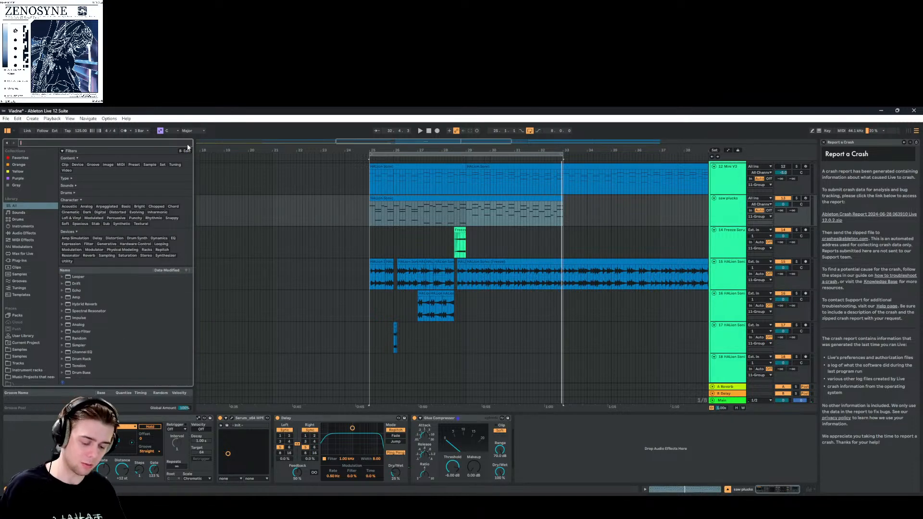
text(telephon)
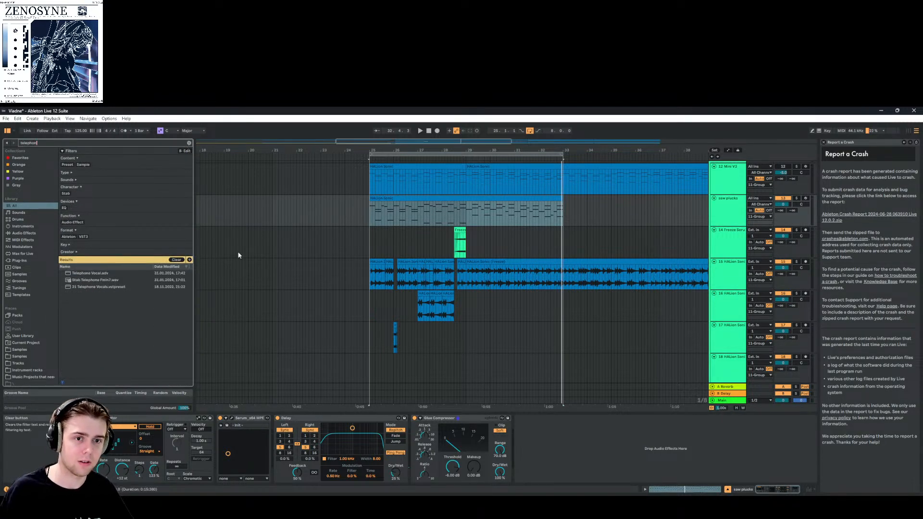
double_click(83, 274)
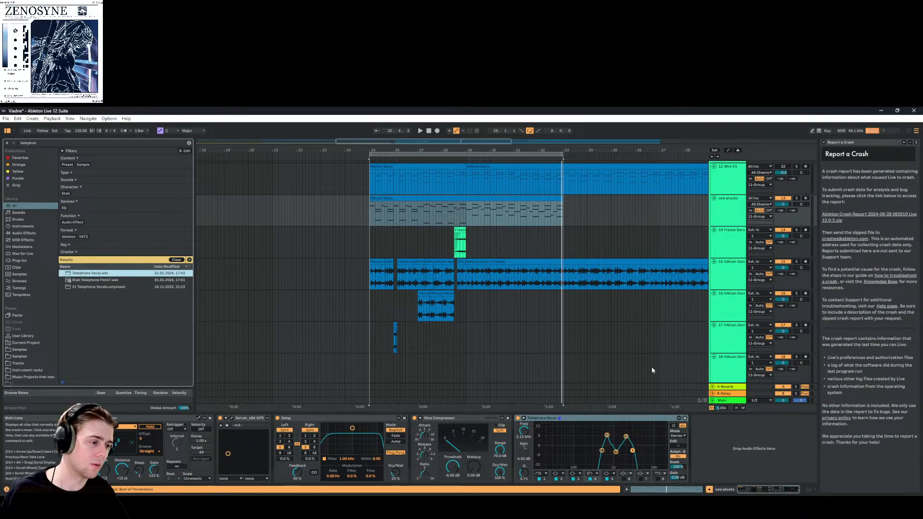
Widen the Telephone Vocal EQ's passband while playing from bar 25, and move the EQ between Serum and the Delay
click(364, 154)
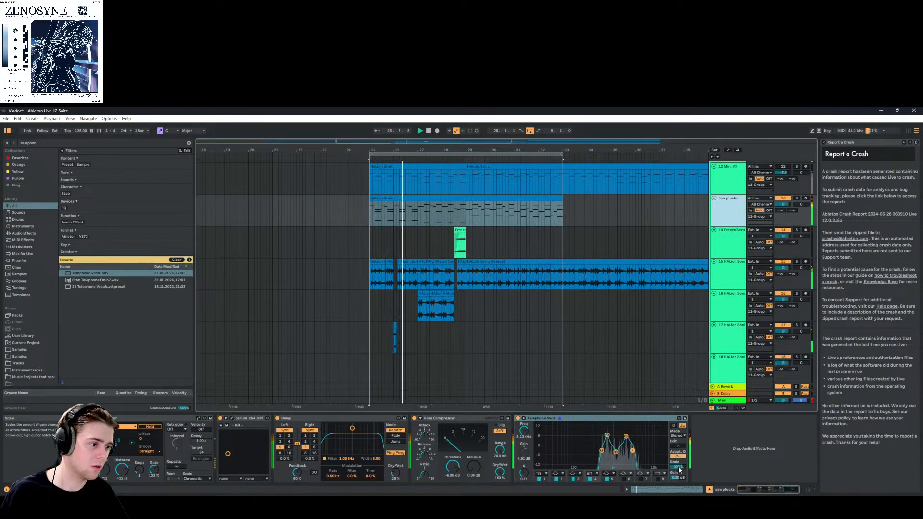
drag(625, 436, 626, 434)
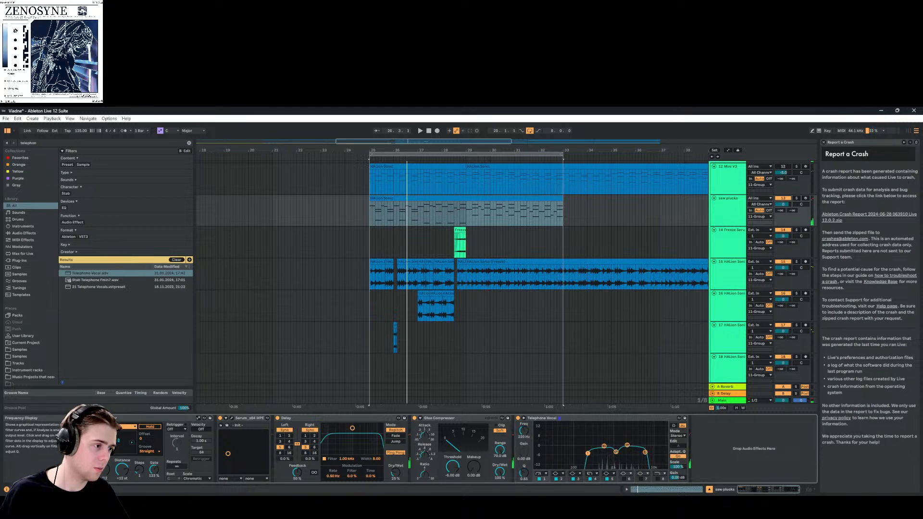
key(space)
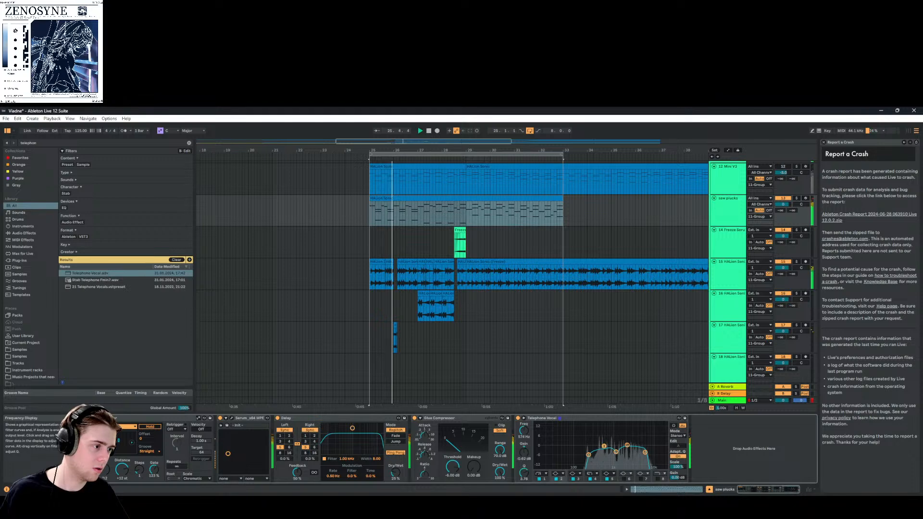
mouse_move(600, 419)
mouse_down()
mouse_move(228, 426)
mouse_move(273, 435)
mouse_up()
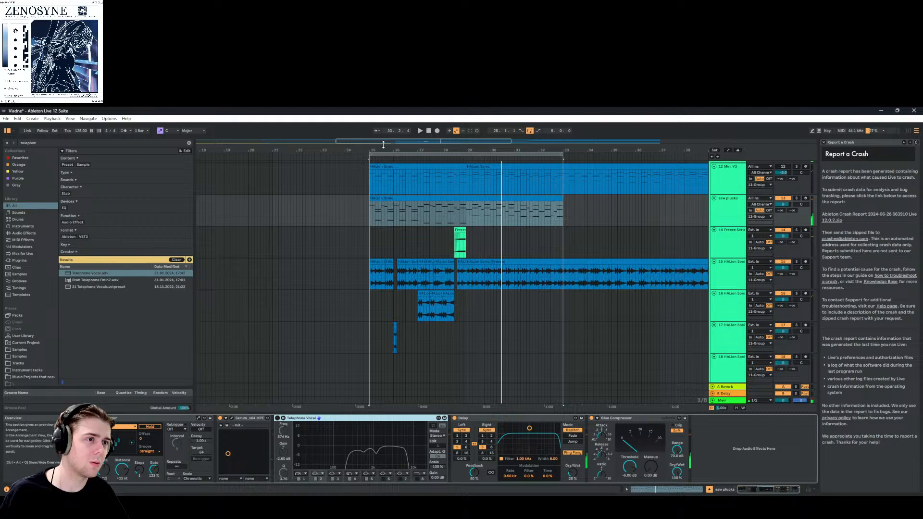
drag(382, 143, 373, 173)
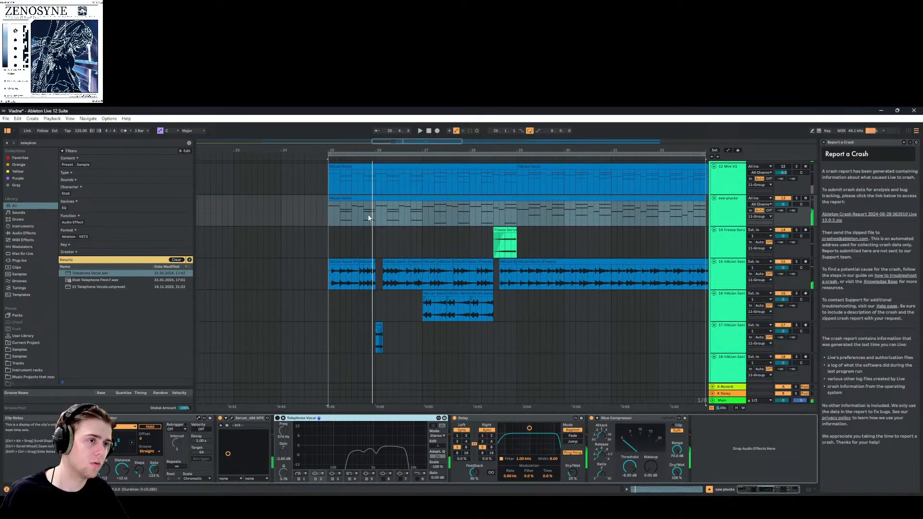
Show the automation lanes, then split the saw plucks clip at bars 26 and 28 and shift the remainders to leave one-bar gaps
key(a)
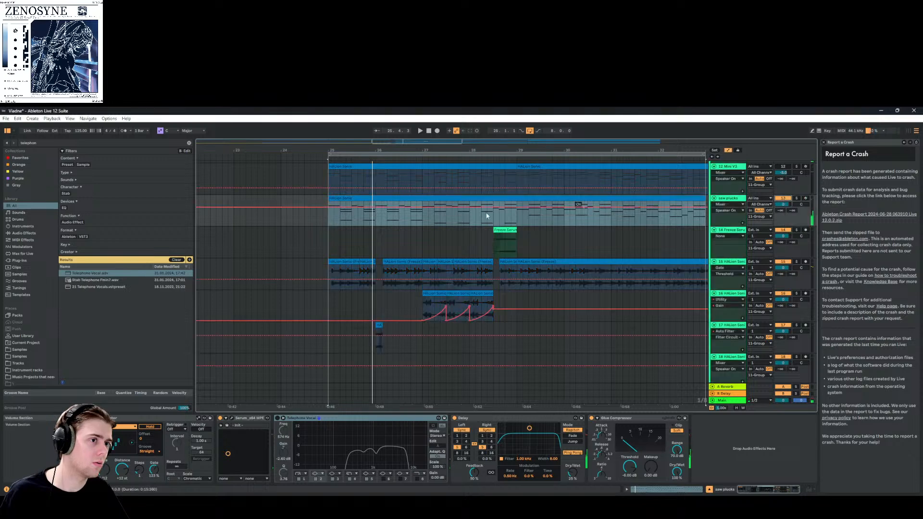
click(345, 224)
click(382, 196)
click(381, 223)
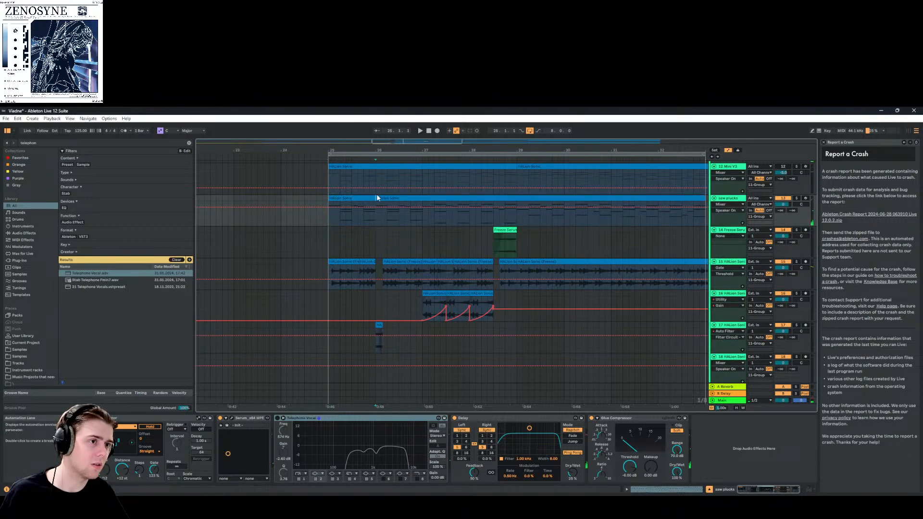
drag(377, 202, 514, 204)
click(470, 222)
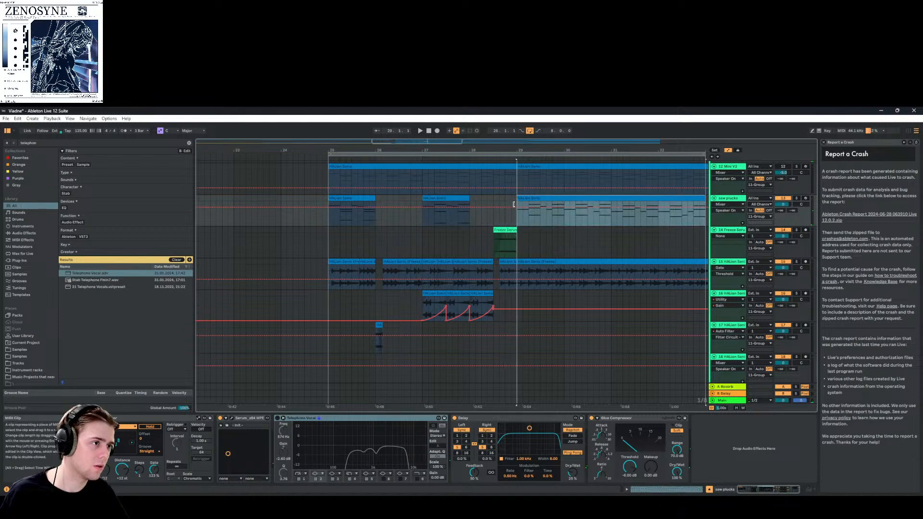
Split the saw plucks clip at bar 30 and move the remaining part to start at bar 31
click(561, 224)
key(ctrl+e)
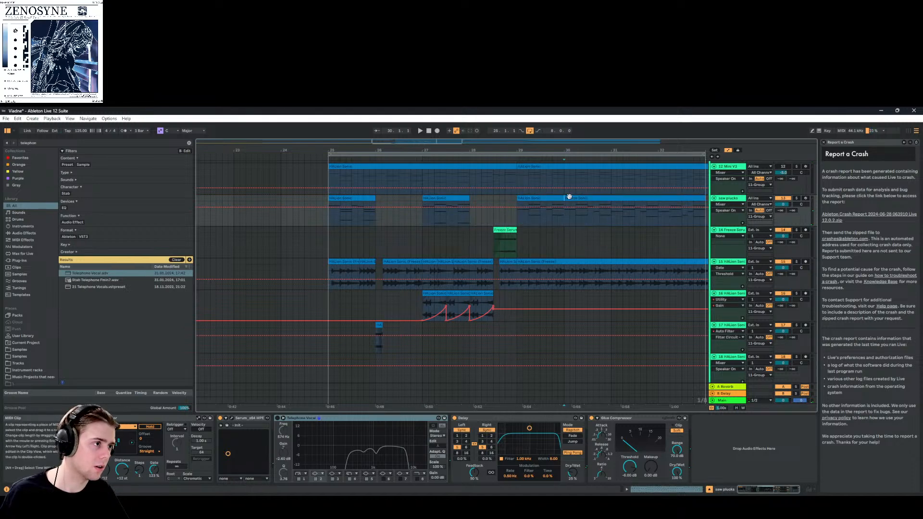
drag(565, 198, 611, 198)
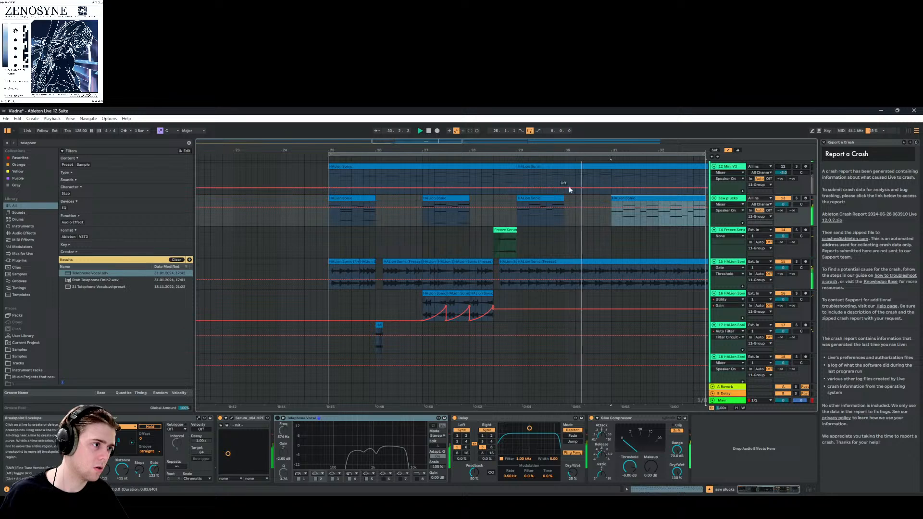
Split the last saw plucks clip at bar 32, move the second part's notes up one scale step and play back the section
drag(609, 150, 506, 175)
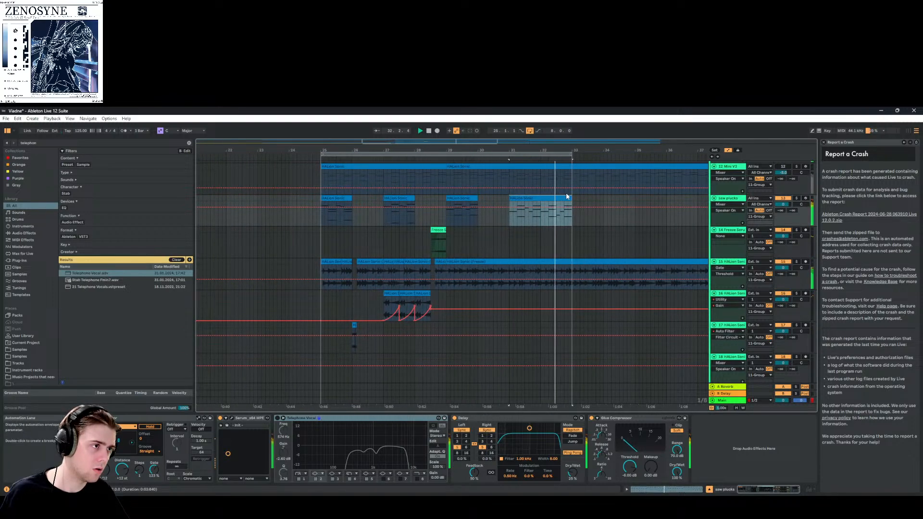
click(538, 218)
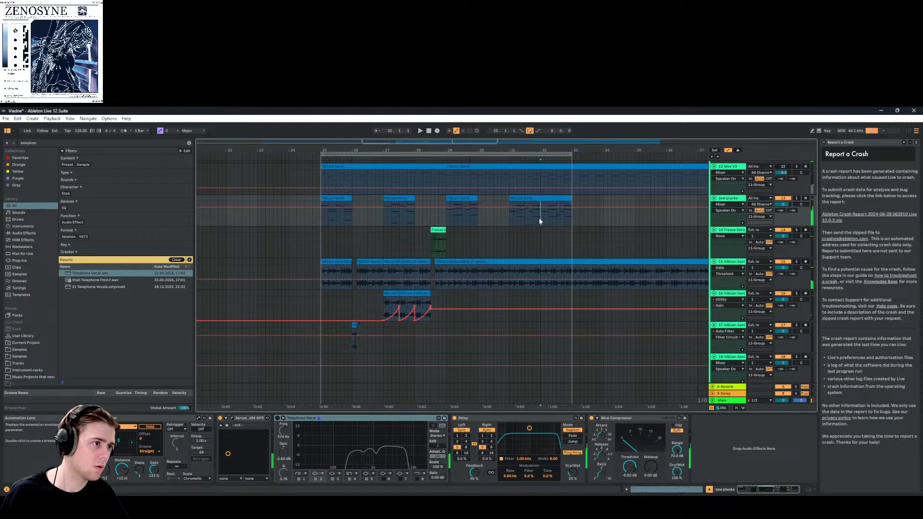
key(ctrl+e)
double_click(553, 197)
click(330, 441)
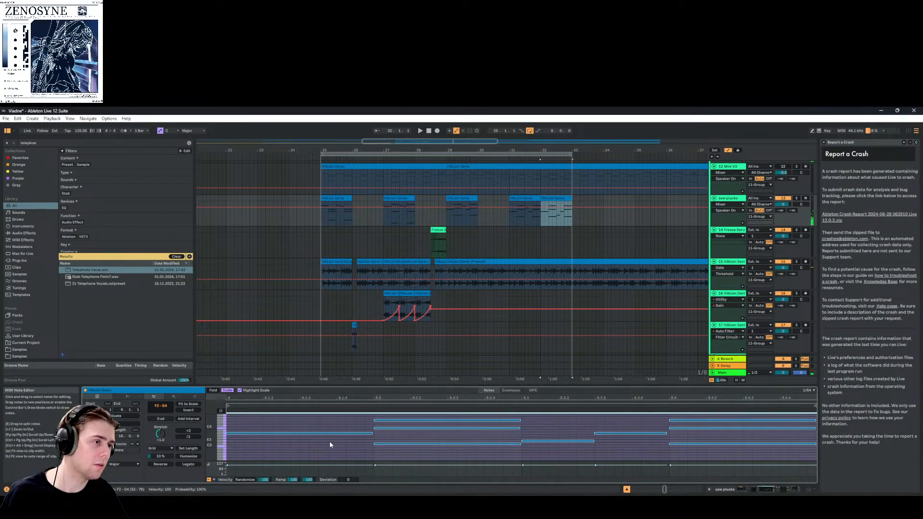
key(Up)
key(Up)
key(Up)
key(Up)
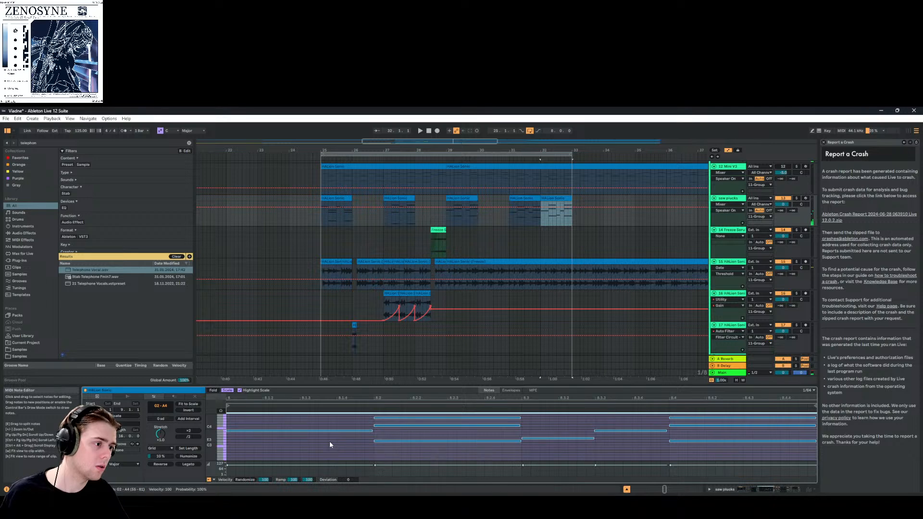
click(528, 196)
key(space)
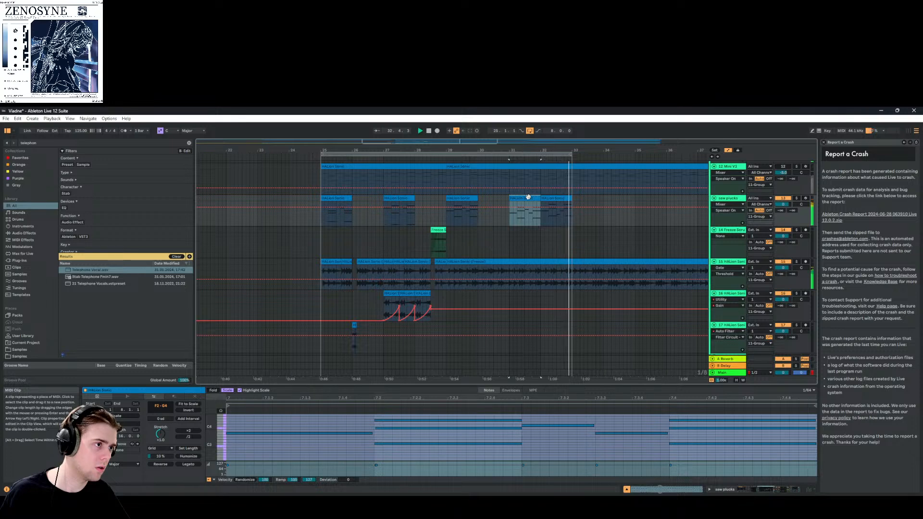
Automate the Small Dark Room reverb's Device On on track 15 so it is active only during the half bar before bar 29
click(500, 242)
scroll(499, 239, up, 1)
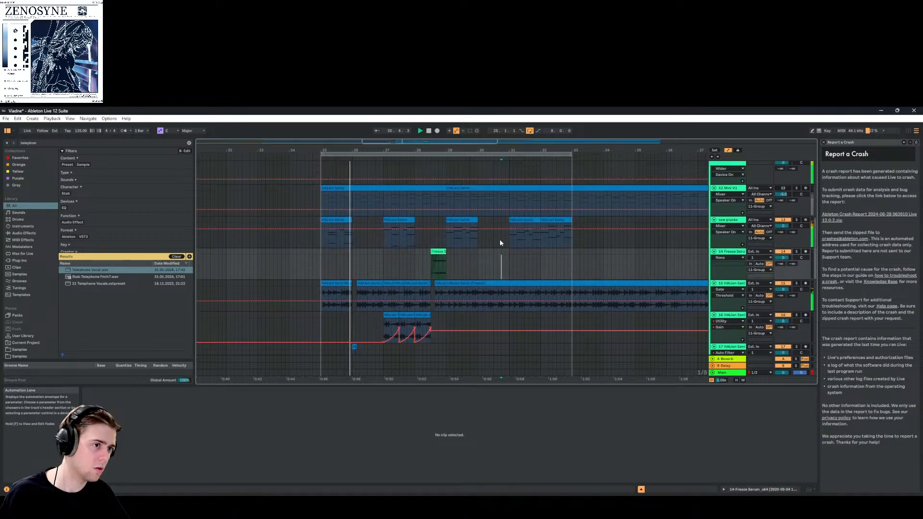
scroll(500, 238, down, 2)
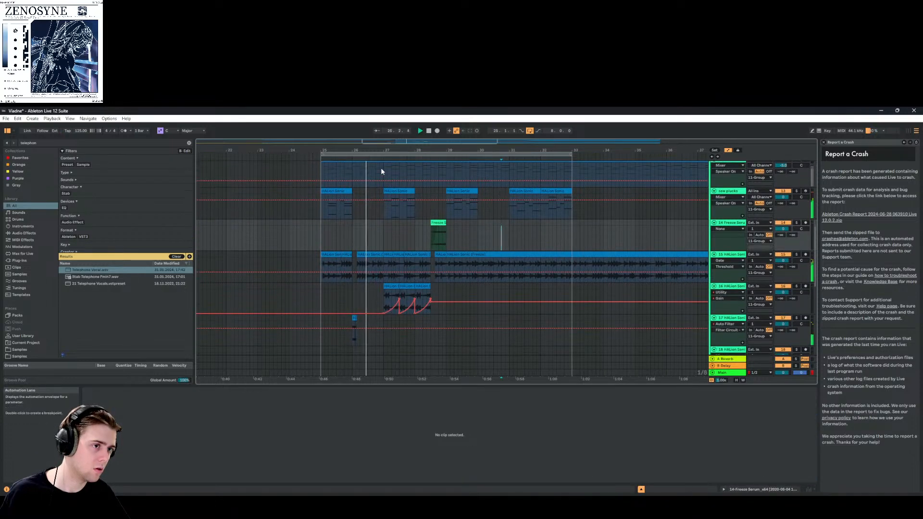
click(728, 255)
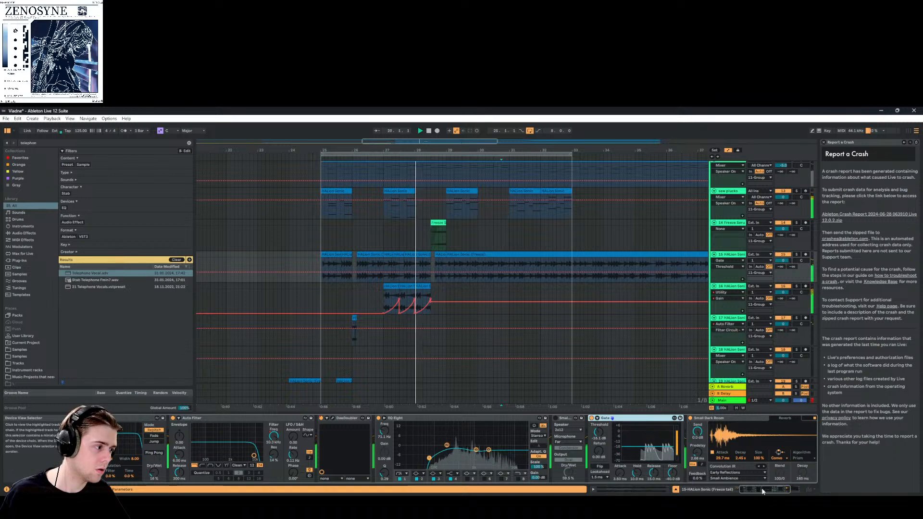
scroll(561, 424, down, 3)
click(561, 424)
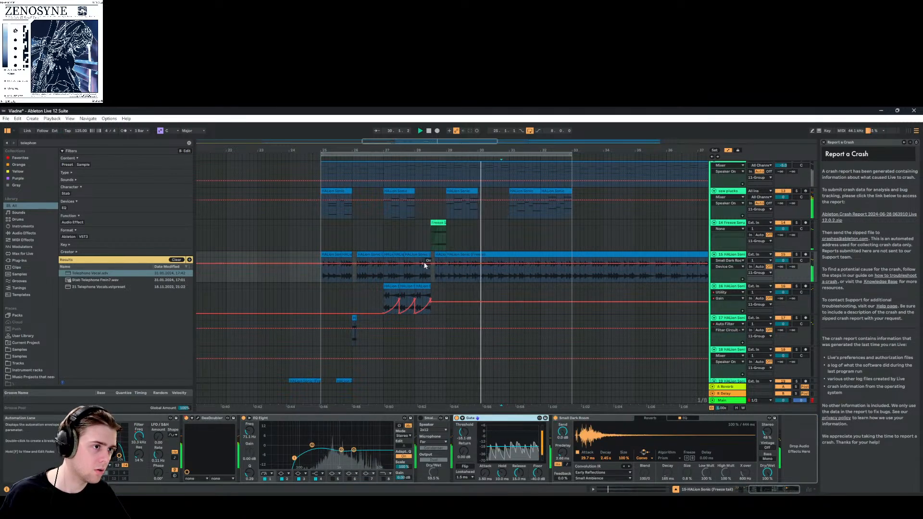
click(446, 267)
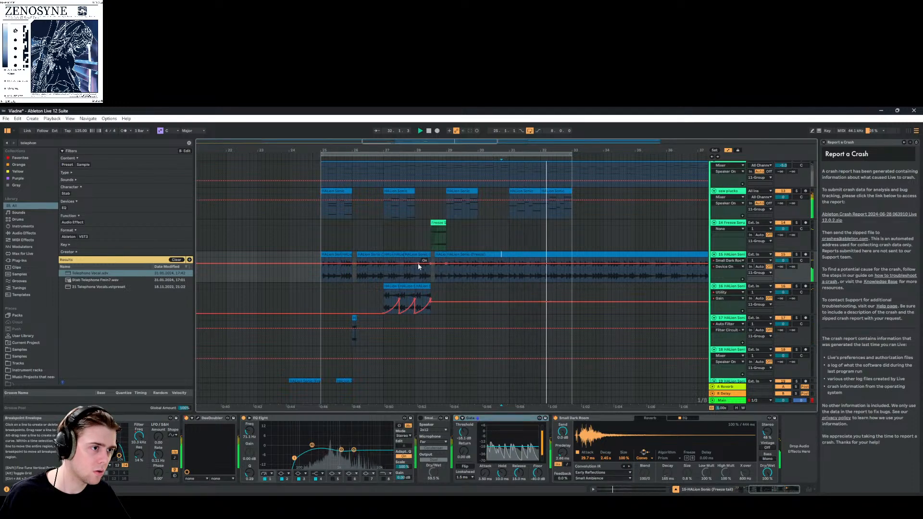
drag(417, 264, 460, 275)
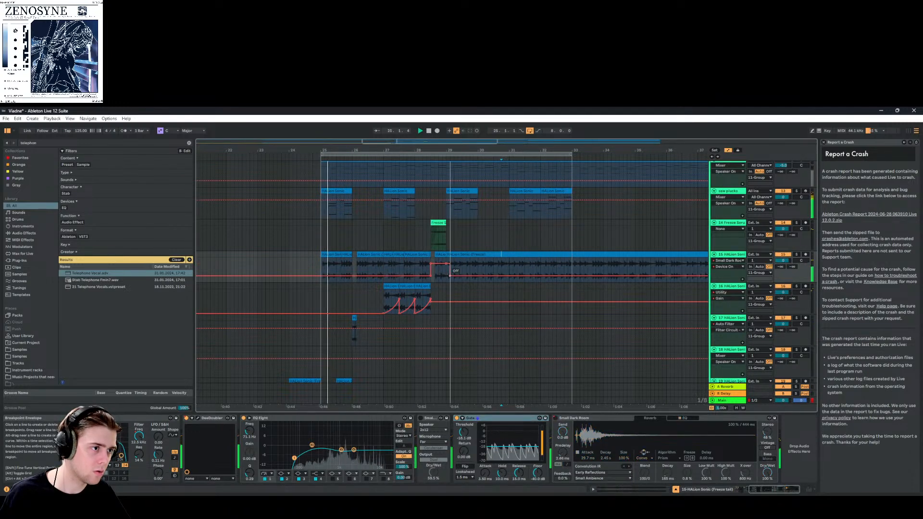
Show the Gate's Device On automation on track 15 and keep the gate on only from bar 28 to bar 29
right_click(459, 419)
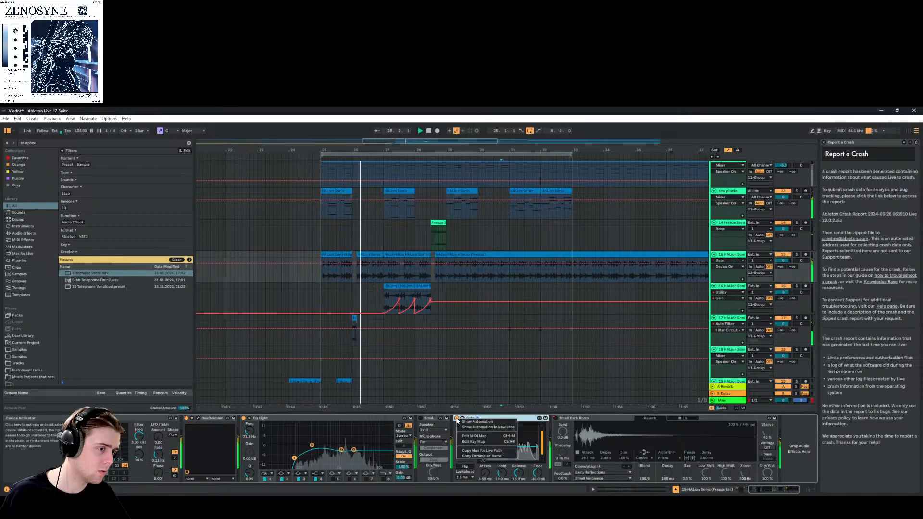
click(461, 424)
click(416, 263)
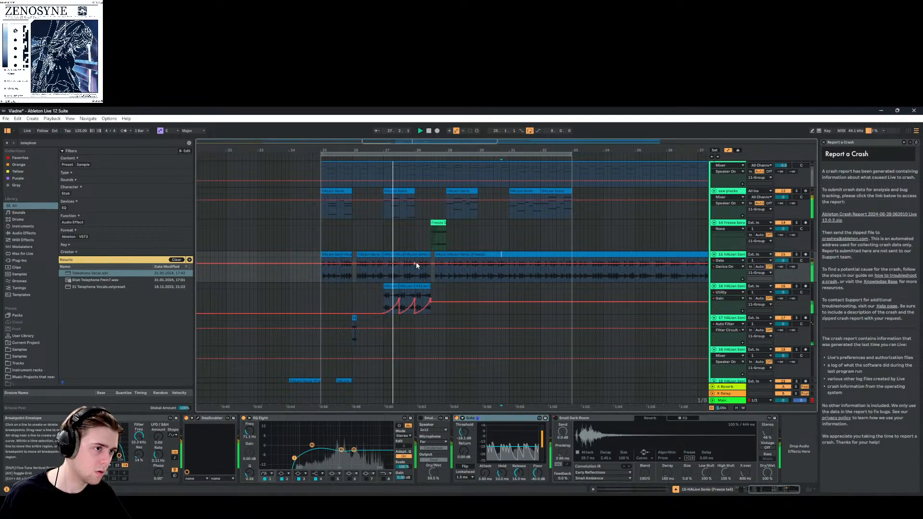
drag(445, 264, 499, 287)
key(Delete)
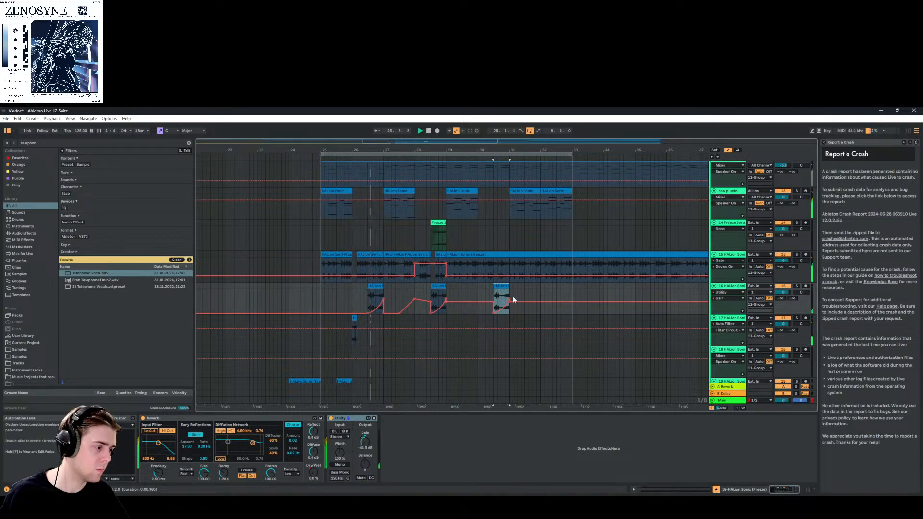
Duplicate the track 16 section containing the clip and gain ramp before bar 31 so that the copy ends at bar 33
click(489, 291)
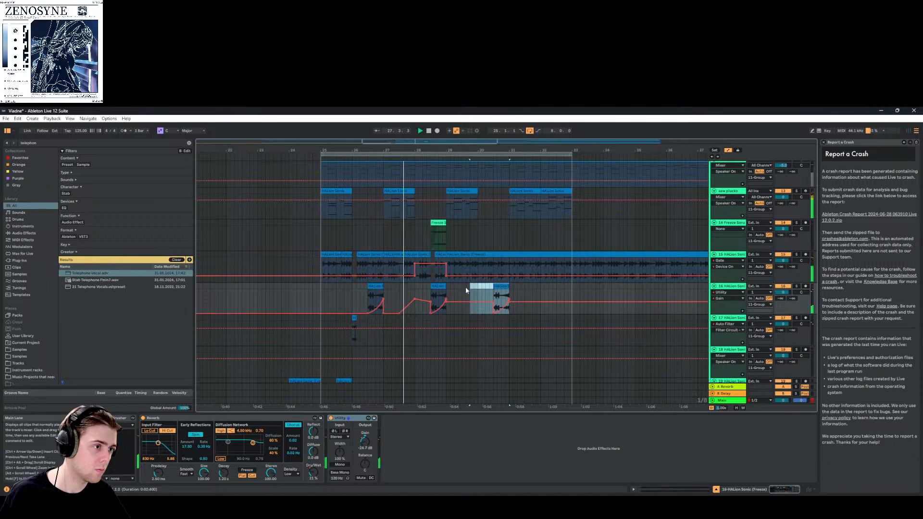
key(ctrl+d)
click(452, 290)
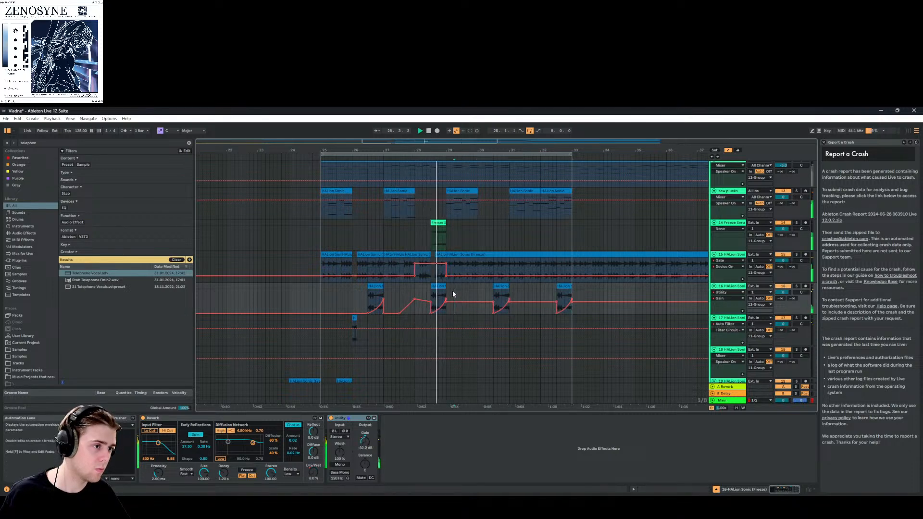
scroll(453, 294, up, 3)
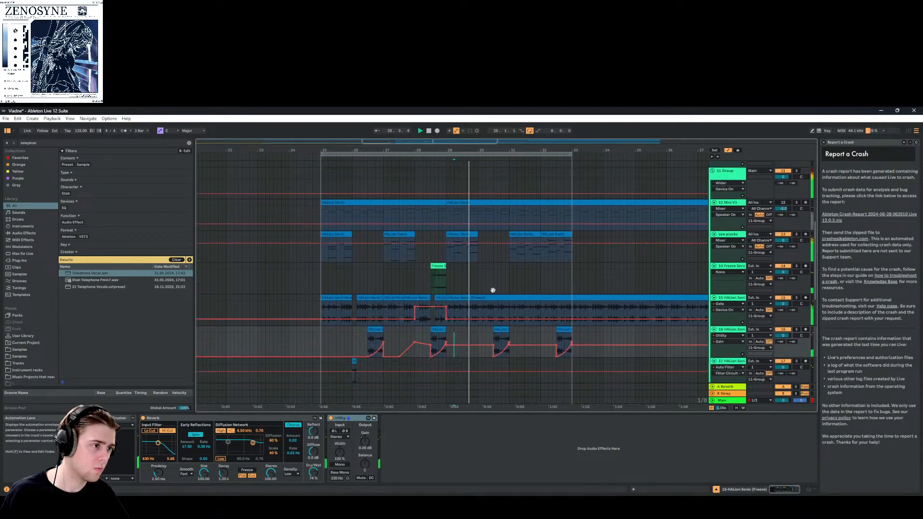
scroll(577, 283, down, 2)
click(734, 269)
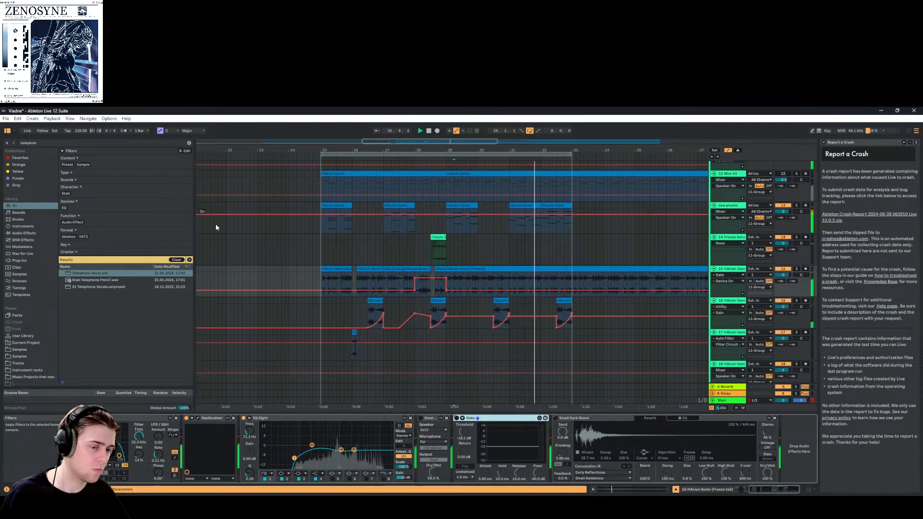
drag(784, 491, 714, 490)
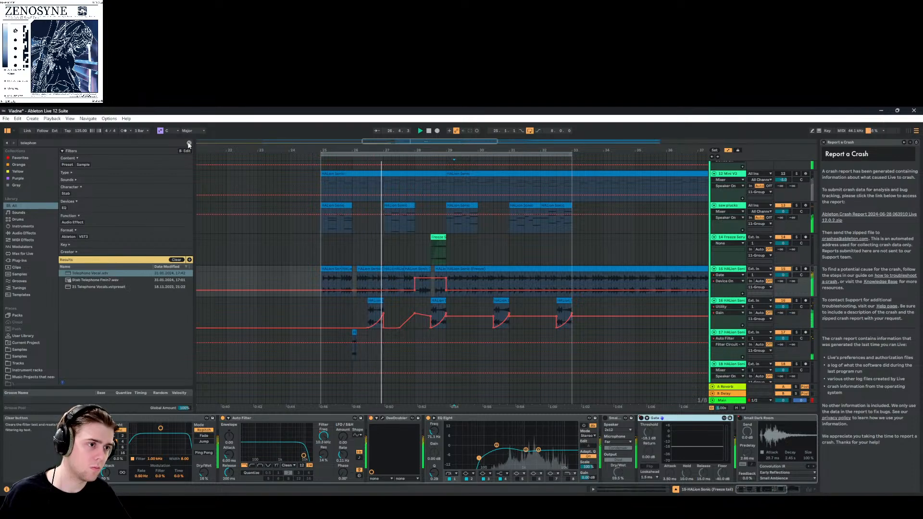
scroll(528, 226, up, 2)
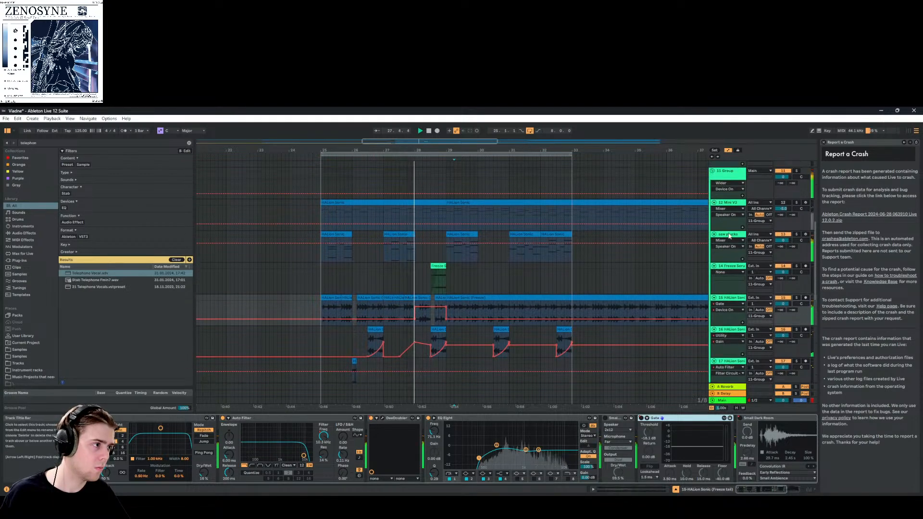
Set the Glue Compressor's threshold on the saw plucks track to -7.50 dB
click(726, 235)
click(631, 475)
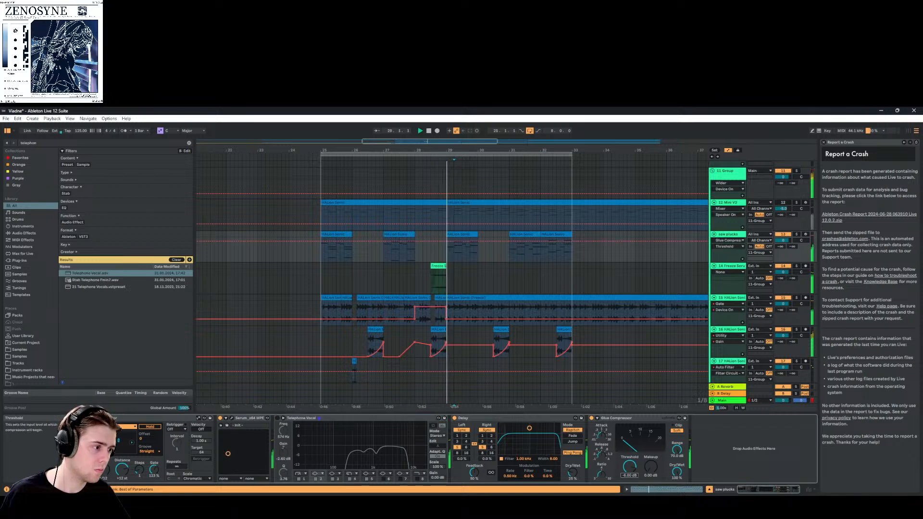
scroll(632, 478, down, 1)
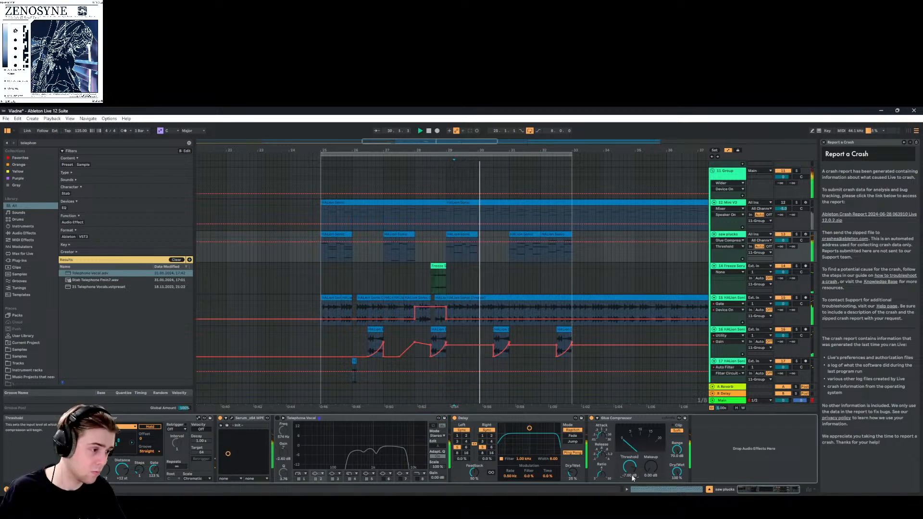
text(-7)
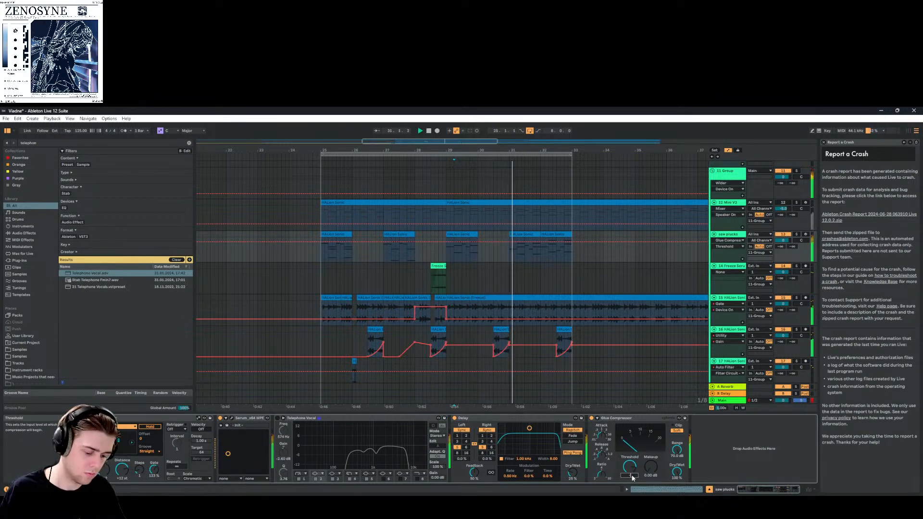
text(.50 dB)
key(Return)
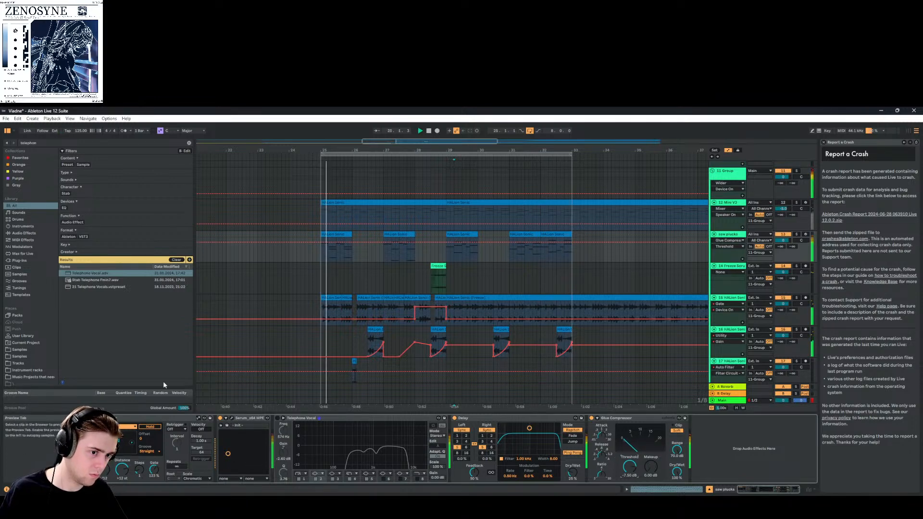
Examine the track 15 devices and the lower tracks, down to the Speaker On automation of tracks 21 and 22
scroll(492, 268, up, 2)
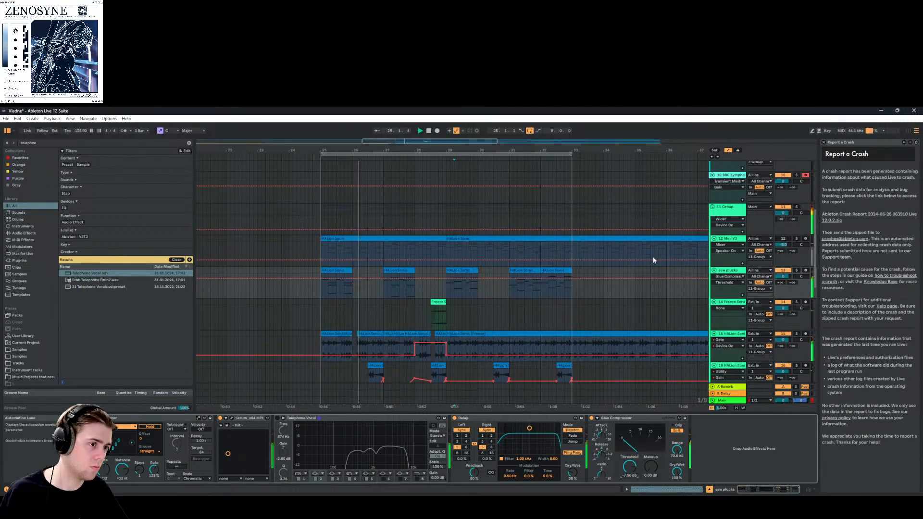
scroll(653, 260, down, 2)
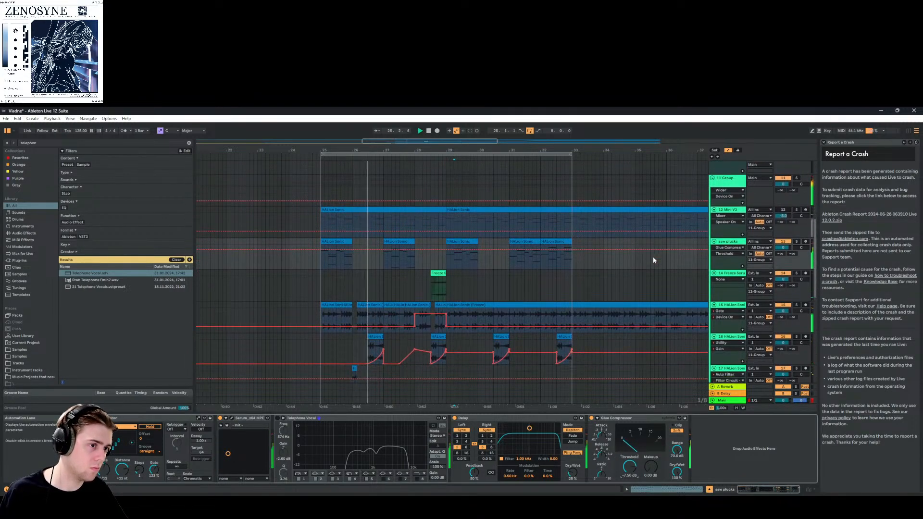
click(740, 308)
scroll(498, 273, down, 8)
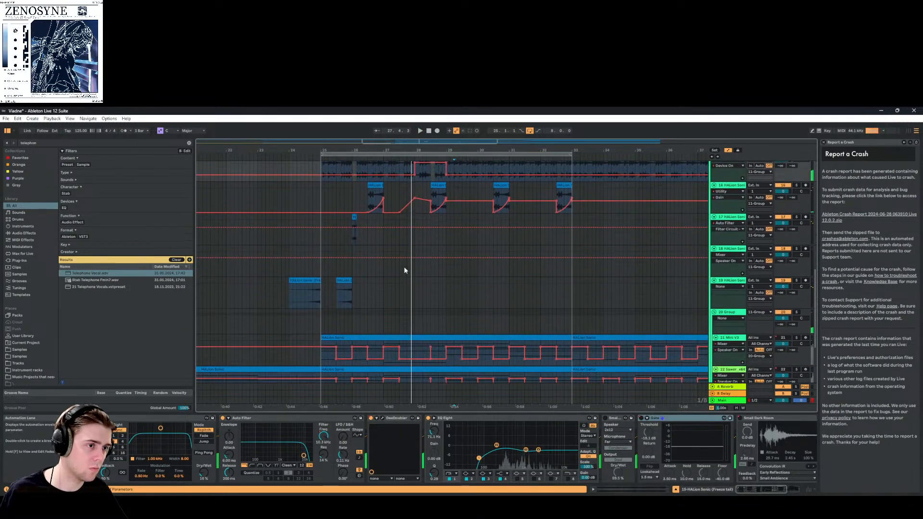
scroll(403, 267, down, 2)
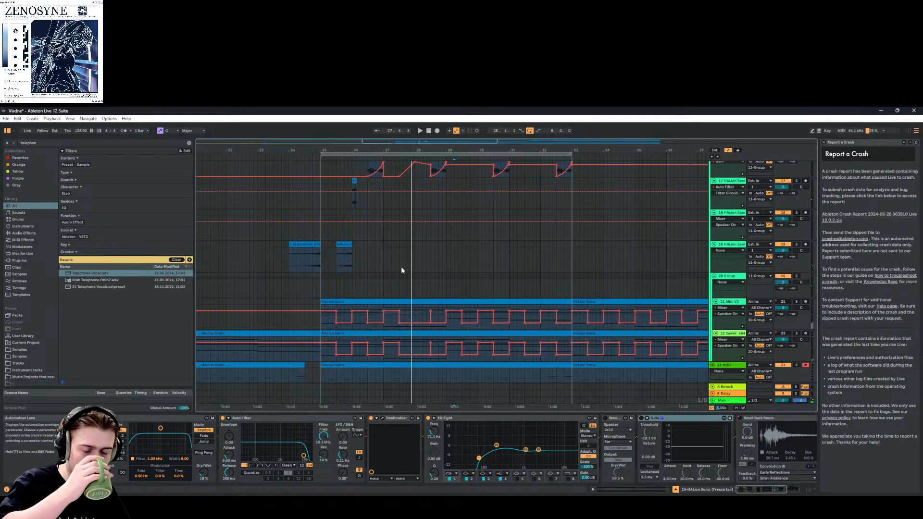
scroll(401, 269, down, 4)
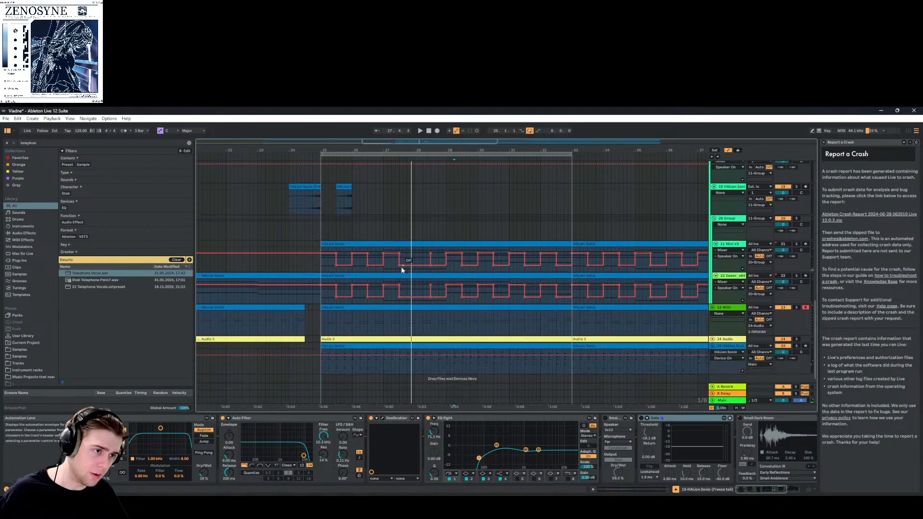
click(432, 279)
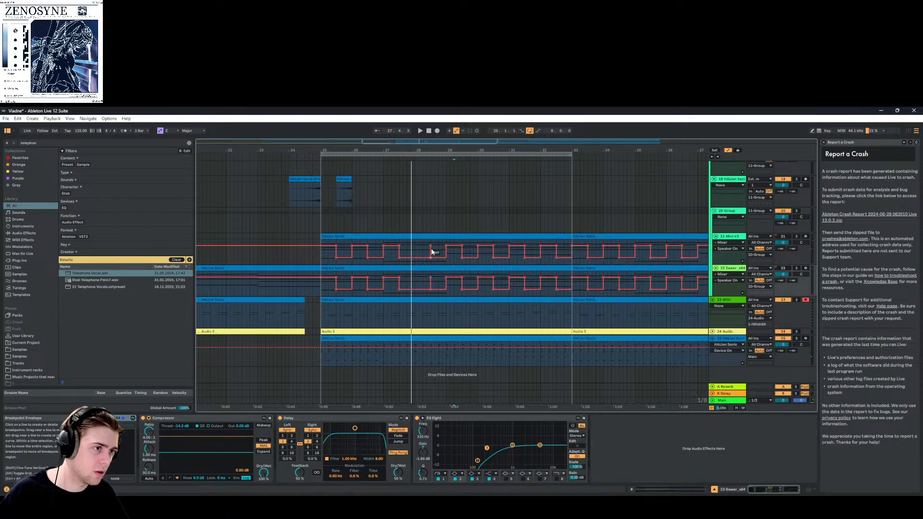
Set the arrangement grid to 1/1 for editing tracks 21 and 22
click(432, 262)
click(432, 282)
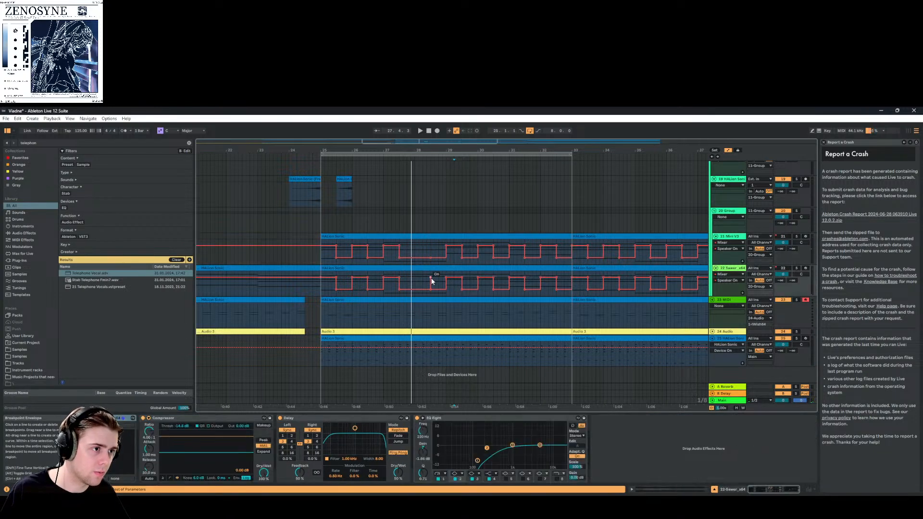
click(431, 253)
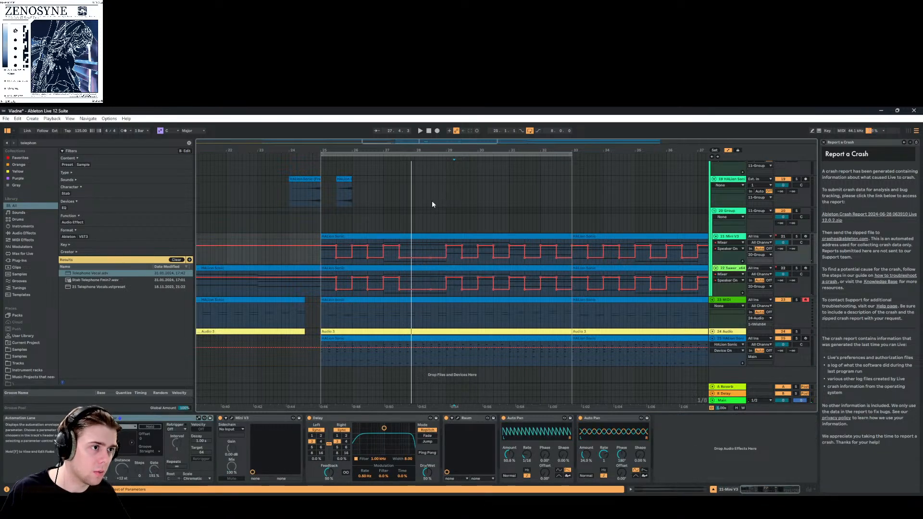
right_click(431, 201)
click(501, 272)
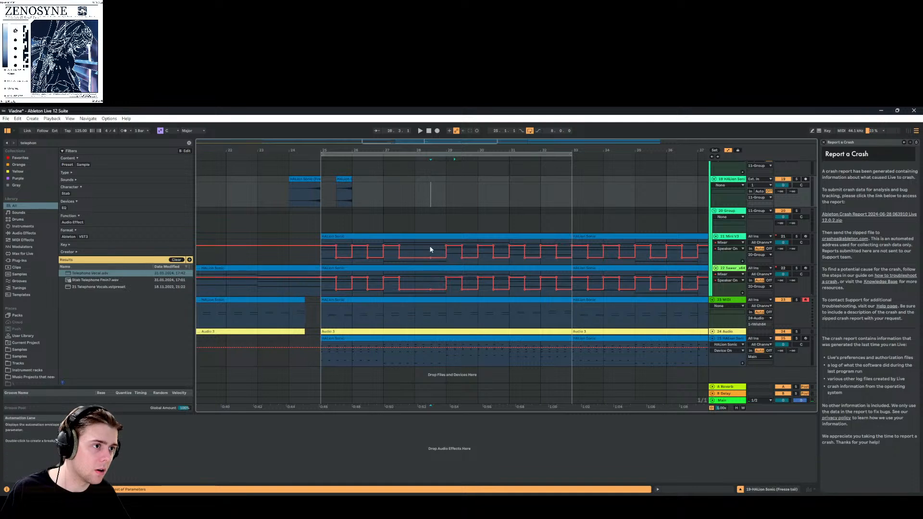
Split the track 21 MIDI clip at bar 29 and select its section from bar 25 to bar 29
click(433, 250)
drag(434, 248, 345, 248)
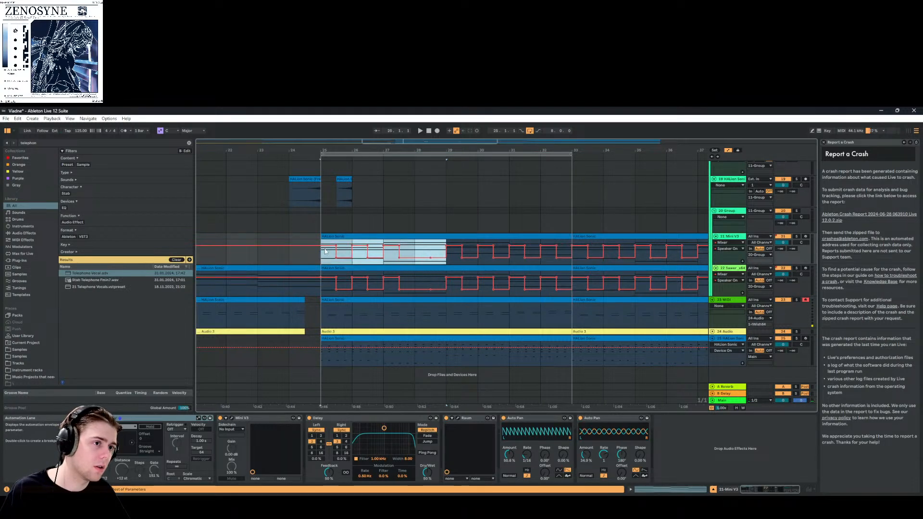
key(ctrl+e)
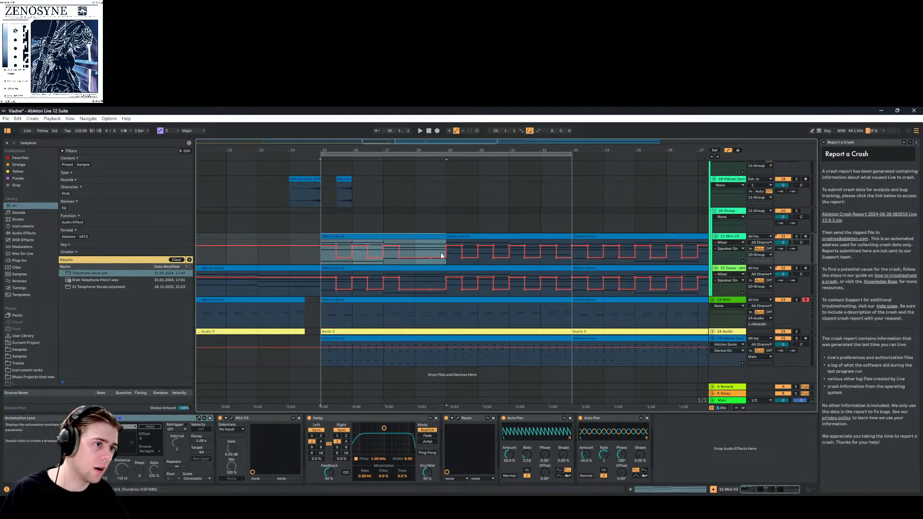
drag(442, 256, 321, 258)
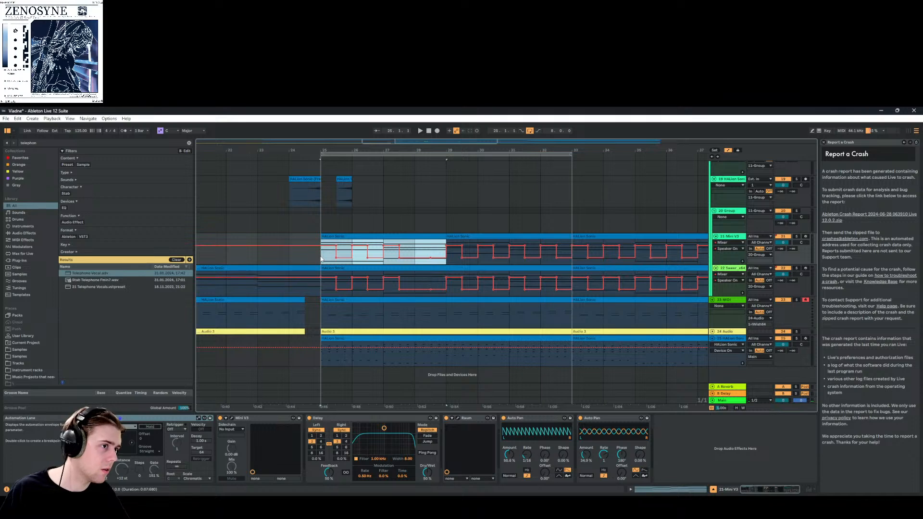
Solo track 21 and duplicate its clip and Speaker On automation from bars 25 to 29 over bars 29 to 33
click(796, 236)
key(space)
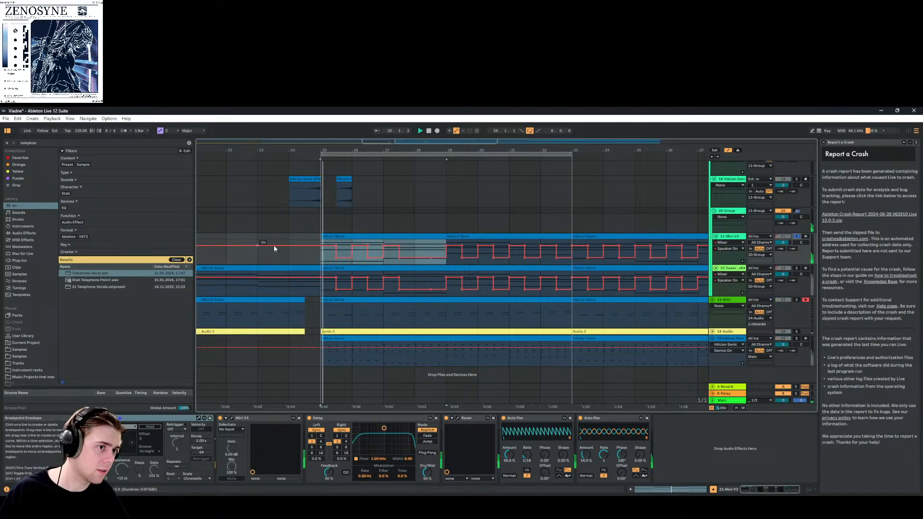
click(438, 252)
drag(437, 251, 326, 257)
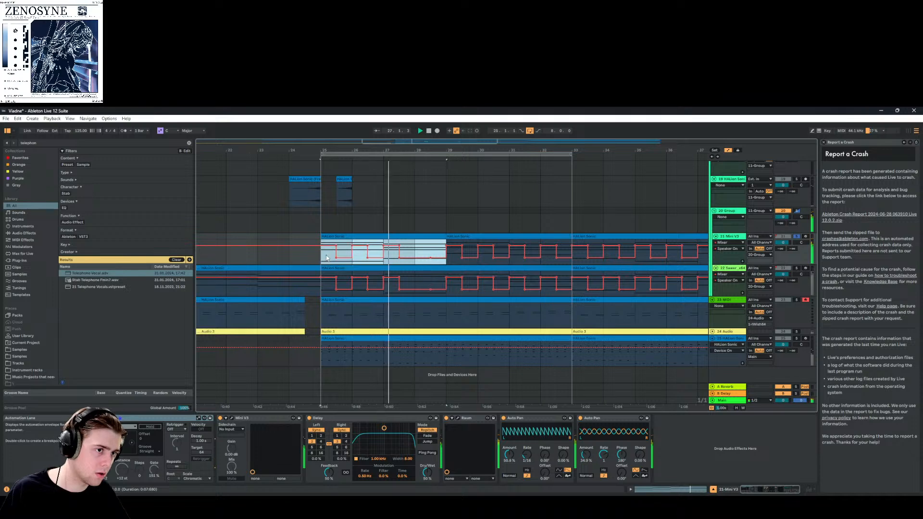
key(ctrl+d)
Duplicate track 22's clip and Speaker On automation from bars 25 to 29 over bars 29 to 33
click(440, 281)
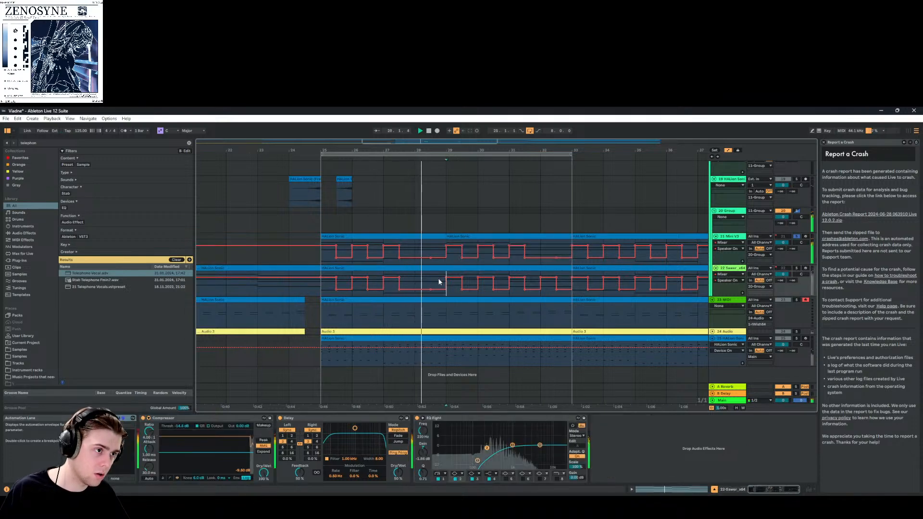
drag(440, 281, 322, 286)
key(ctrl+d)
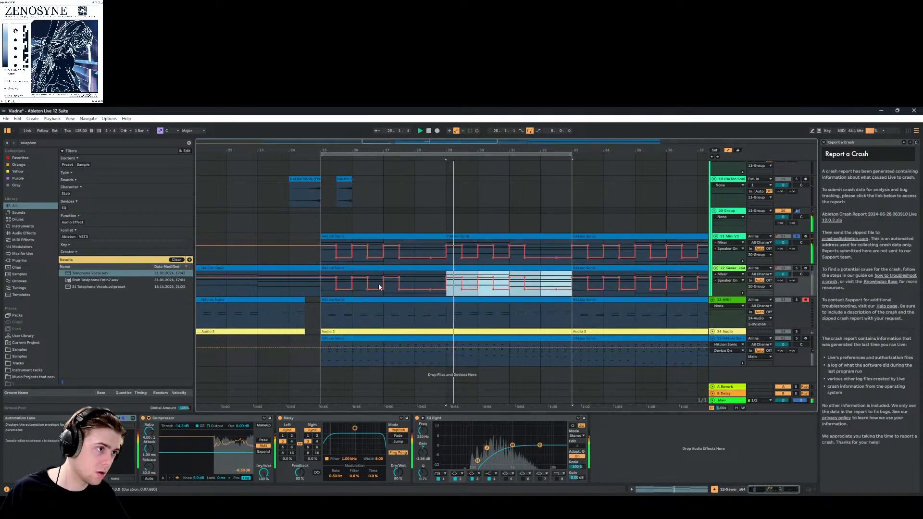
Solo track 22 alongside track 21 to audition the duplicated section, and play the full arrangement from bar 24
click(797, 268)
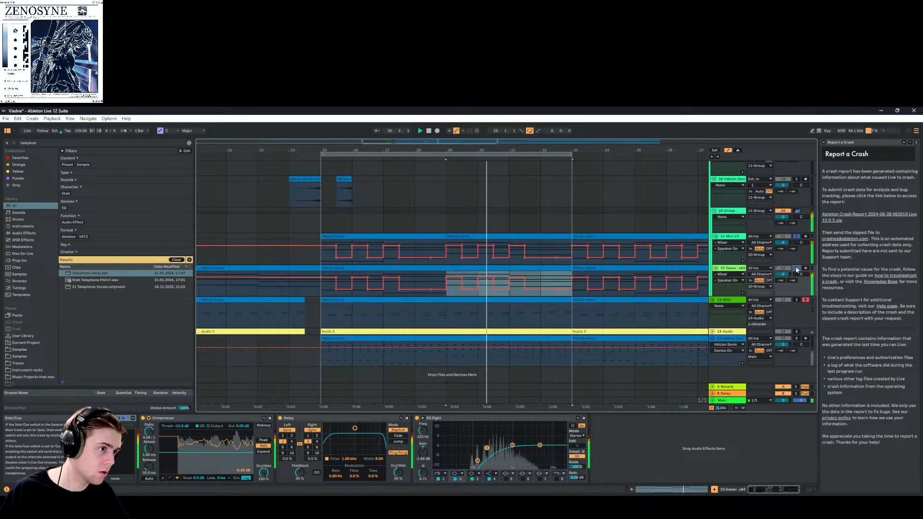
scroll(491, 288, up, 3)
scroll(491, 292, down, 3)
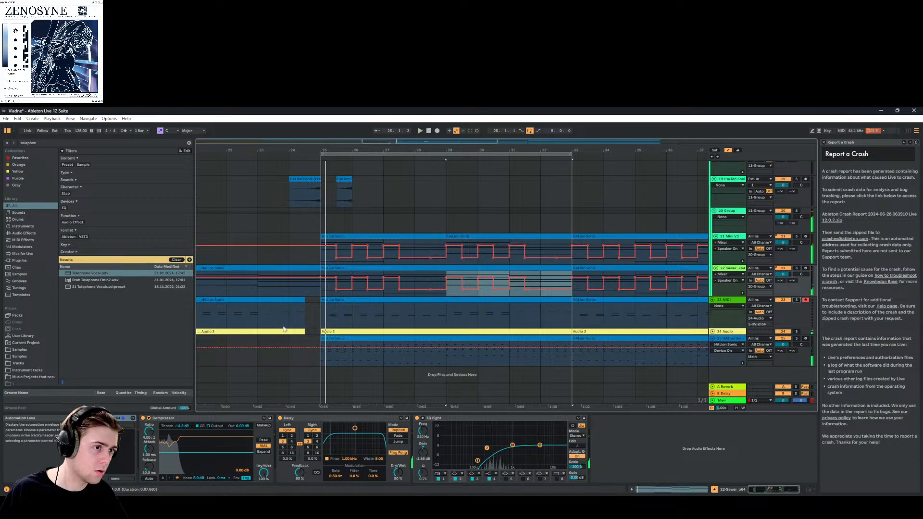
click(286, 150)
Duplicate track 19's section from bar 25 to bar 27 three times so that the copies end at bar 33
scroll(374, 290, up, 10)
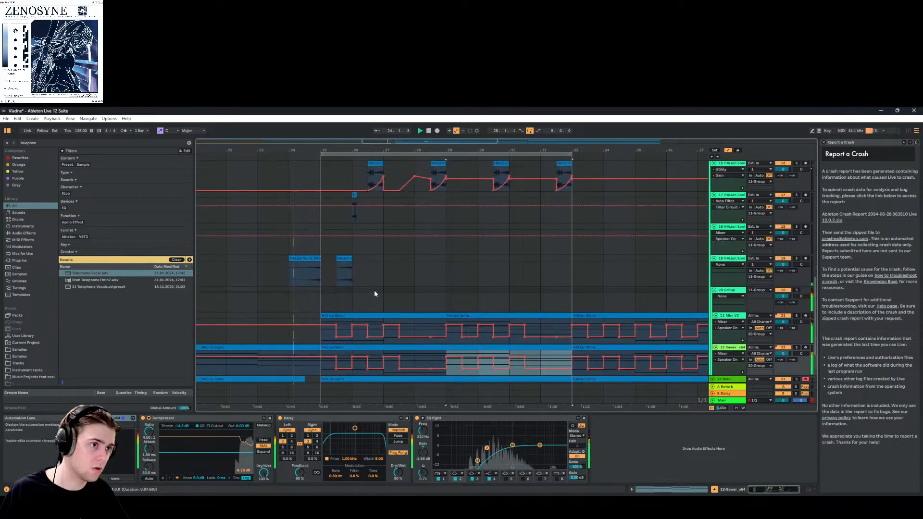
drag(381, 327, 312, 326)
key(ctrl+d)
key(ctrl+d)
key(ctrl+d)
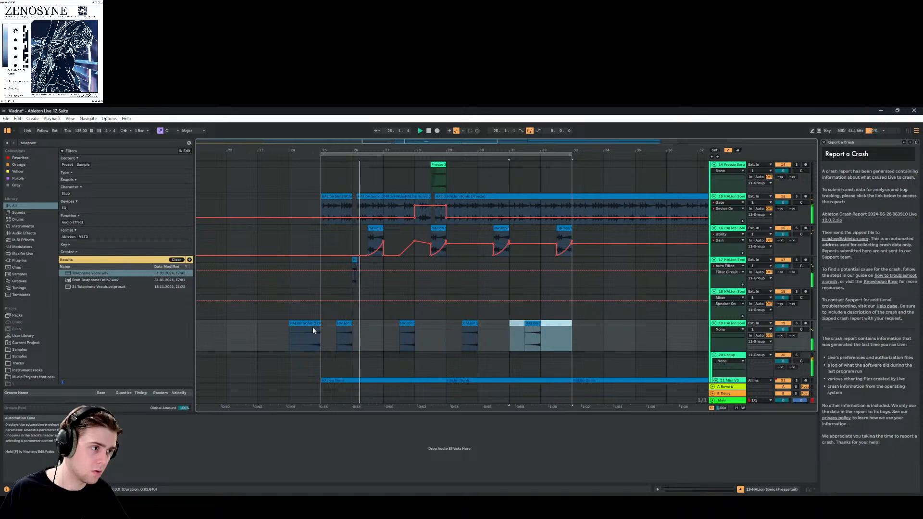
Listen through bars 25 to 33 while examining the tracks from track 19 up to the Kontakt and BBC Symphony Orchestra tracks
click(581, 330)
scroll(581, 331, up, 3)
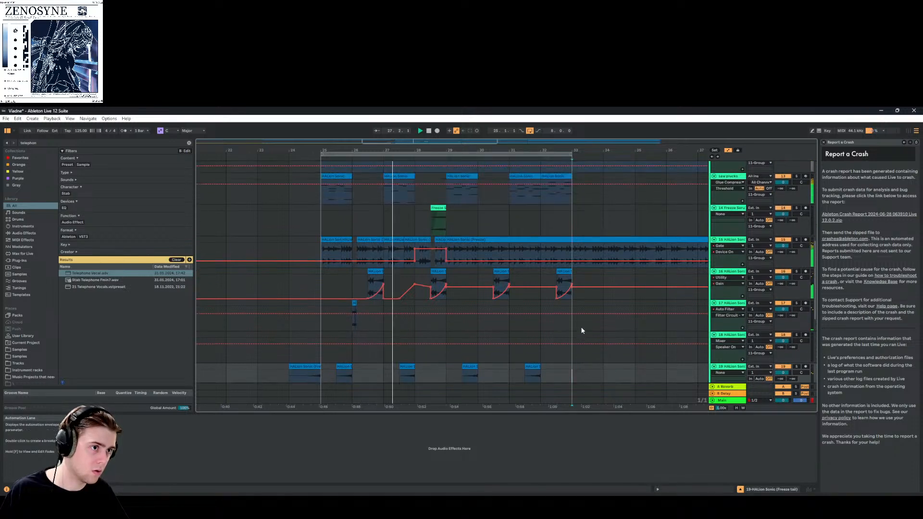
scroll(581, 330, down, 3)
scroll(581, 330, up, 4)
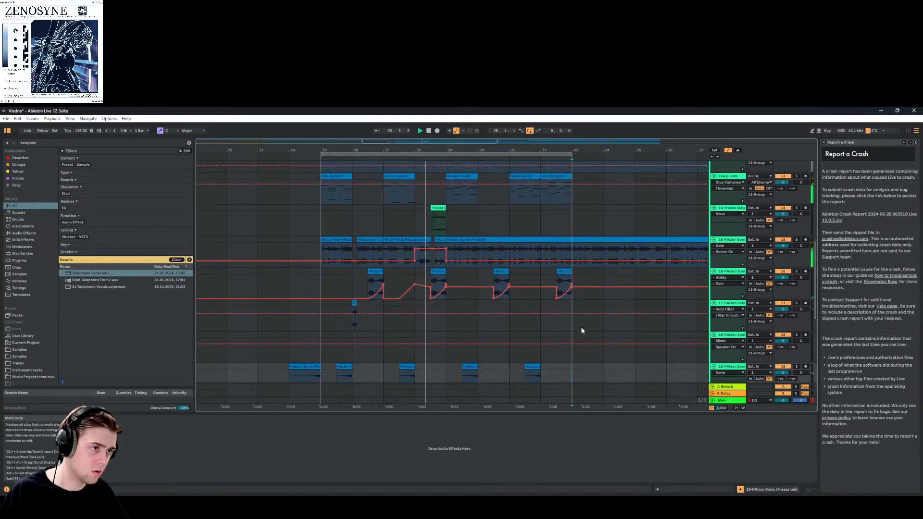
scroll(582, 331, up, 3)
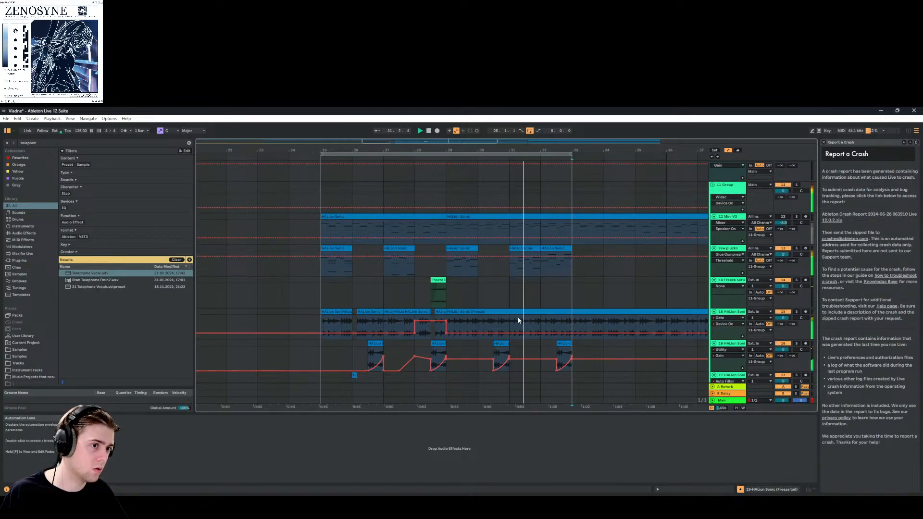
scroll(516, 317, up, 3)
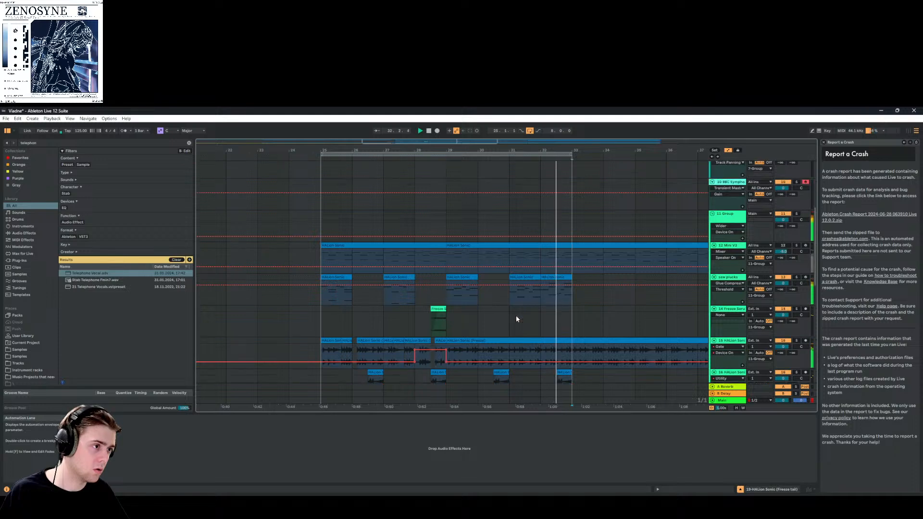
scroll(516, 319, up, 4)
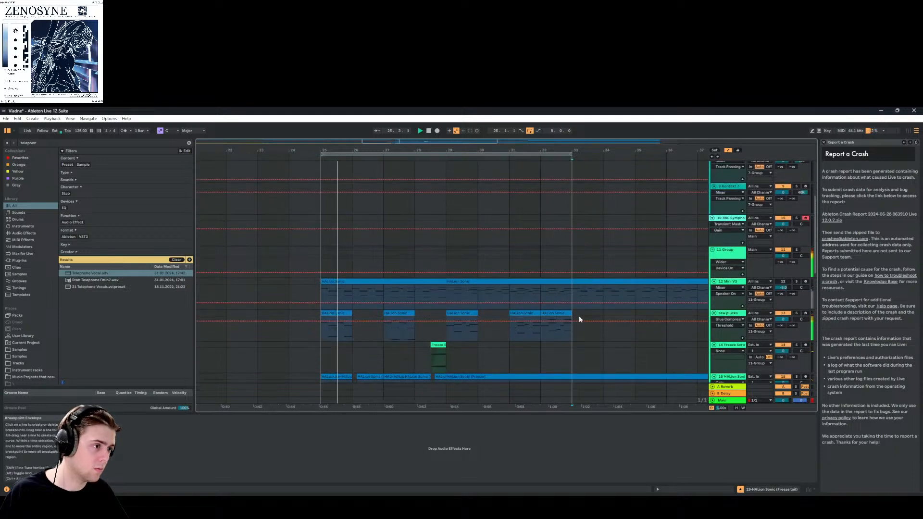
scroll(676, 319, down, 4)
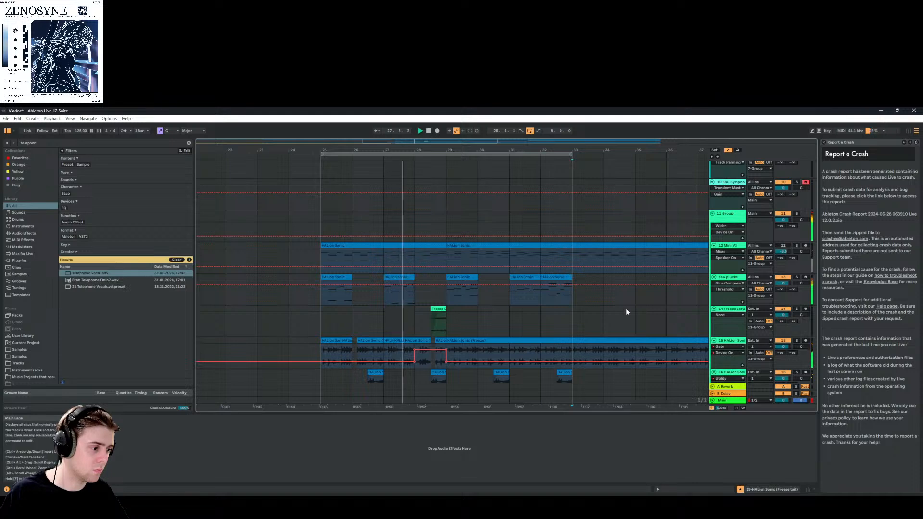
Copy the saw plucks clips from bars 25 to 33 onto the BBC Symphony Orchestra track, starting at bar 25
drag(574, 276, 322, 270)
scroll(327, 272, up, 5)
scroll(327, 272, up, 4)
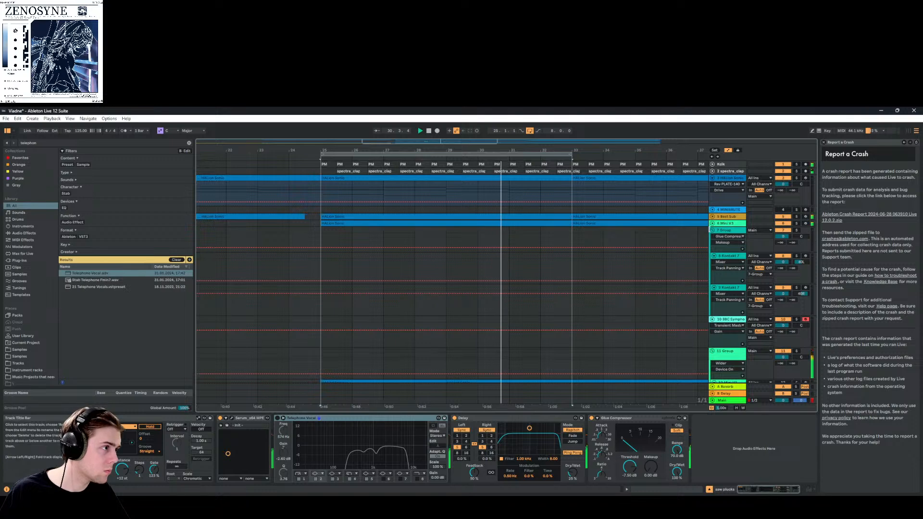
scroll(350, 261, down, 5)
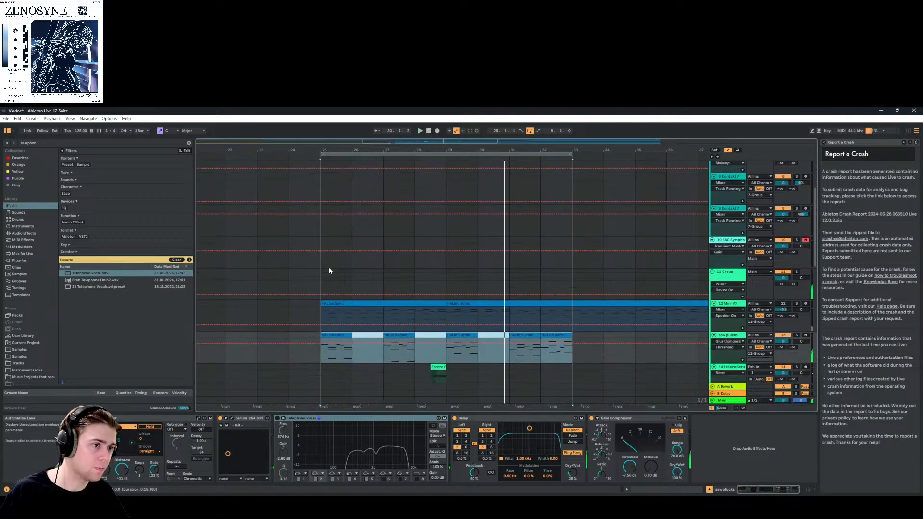
click(325, 240)
click(324, 242)
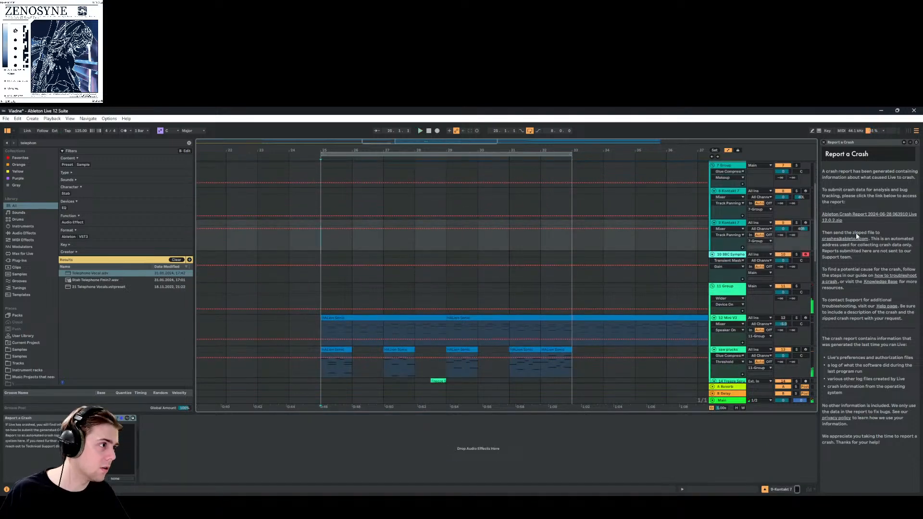
click(718, 258)
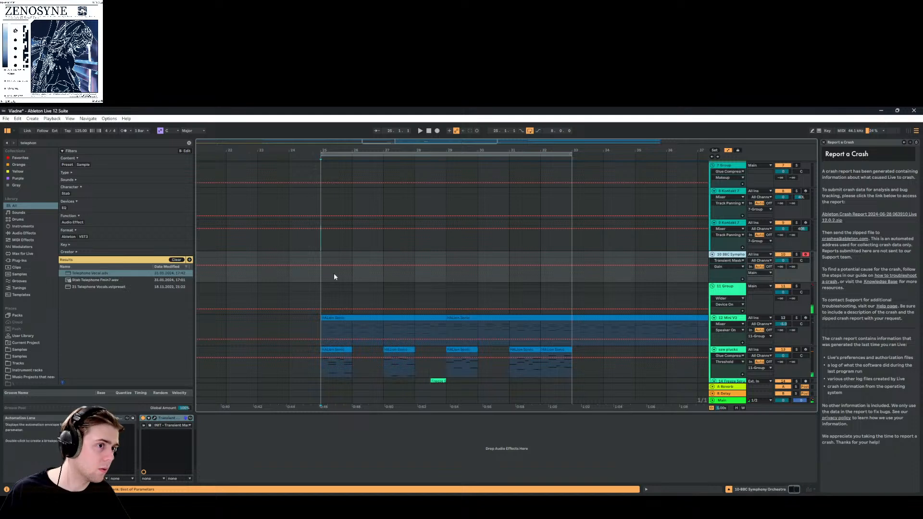
key(ctrl+v)
click(336, 288)
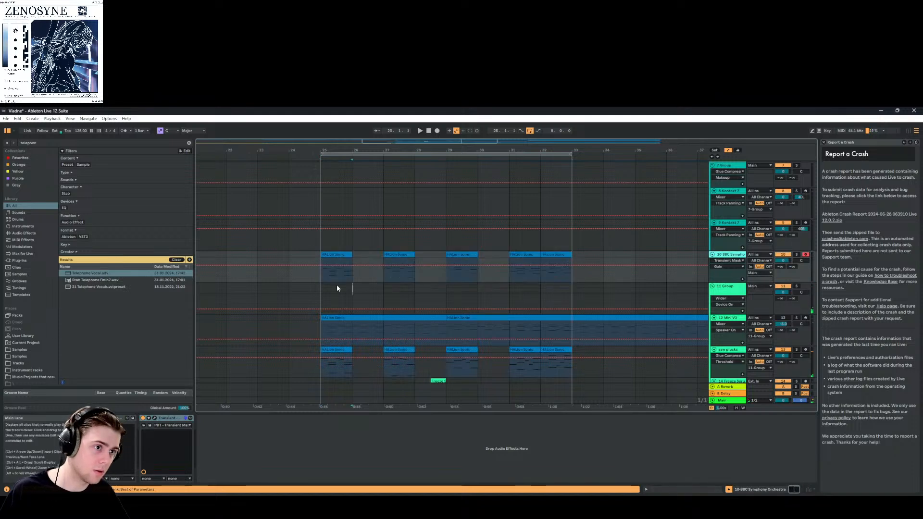
Rearrange the pasted orchestra clips to fill only bars 26, 28, 30 and 32, cutting the clip in bar 31
click(349, 260)
key(ctrl+d)
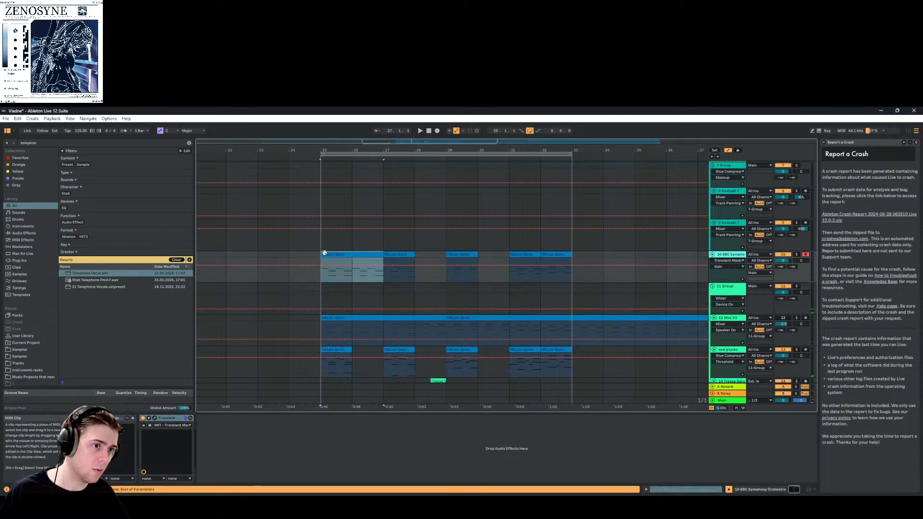
drag(324, 253, 473, 256)
click(473, 256)
key(shift+Right)
right_click(533, 253)
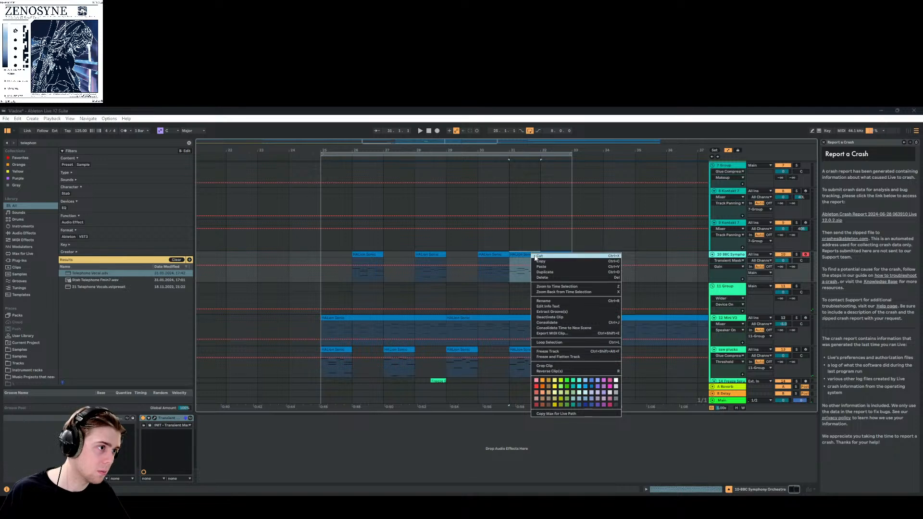
click(535, 258)
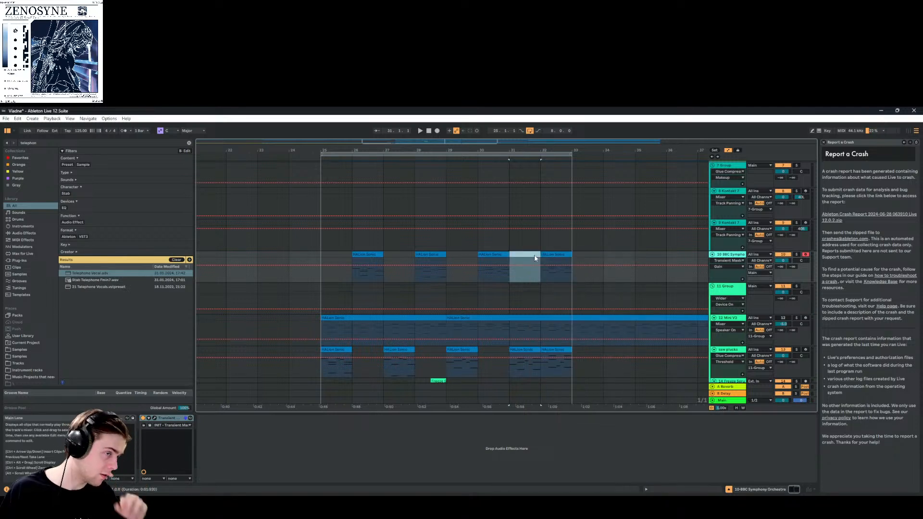
Play back the new orchestra clips with the surrounding tracks and duplicate the BBC Symphony Orchestra track
click(313, 153)
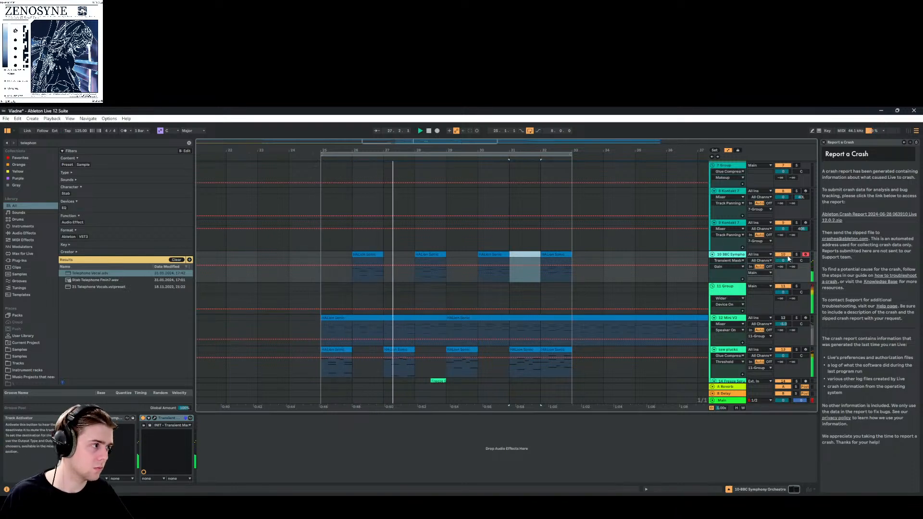
scroll(639, 254, down, 3)
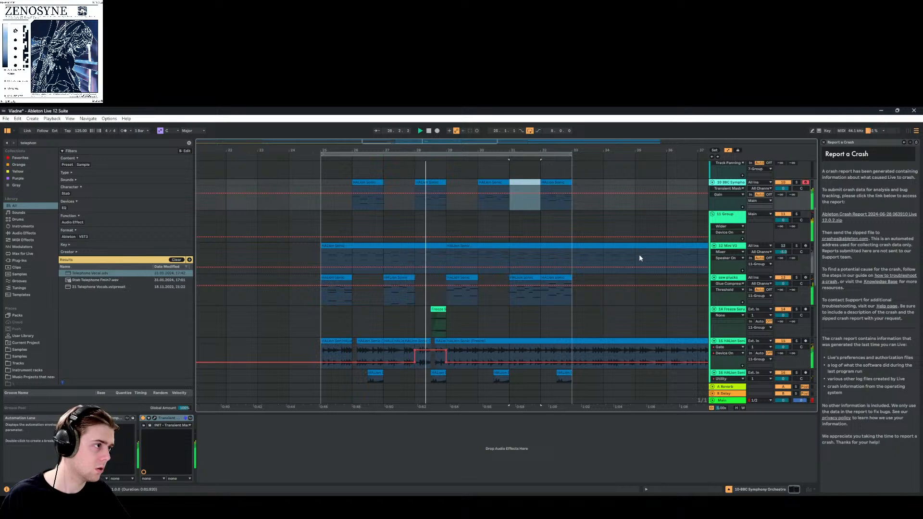
scroll(639, 258, up, 2)
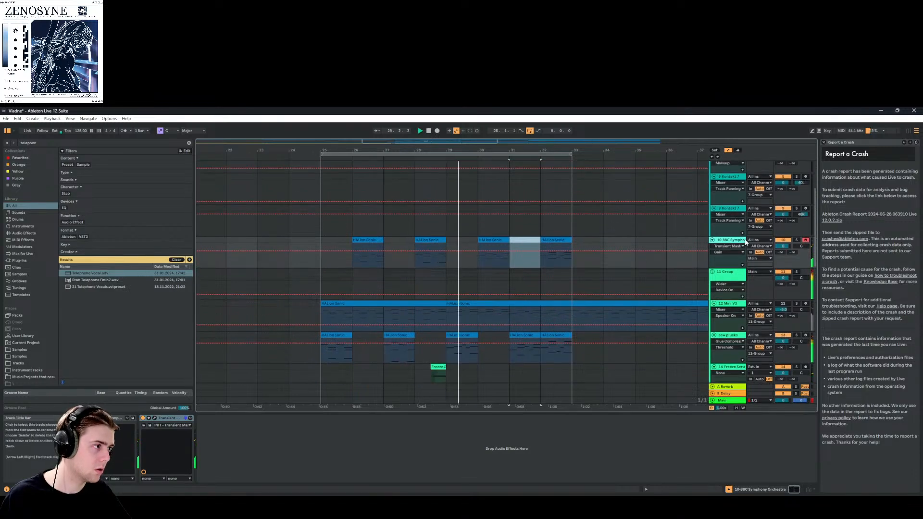
right_click(730, 244)
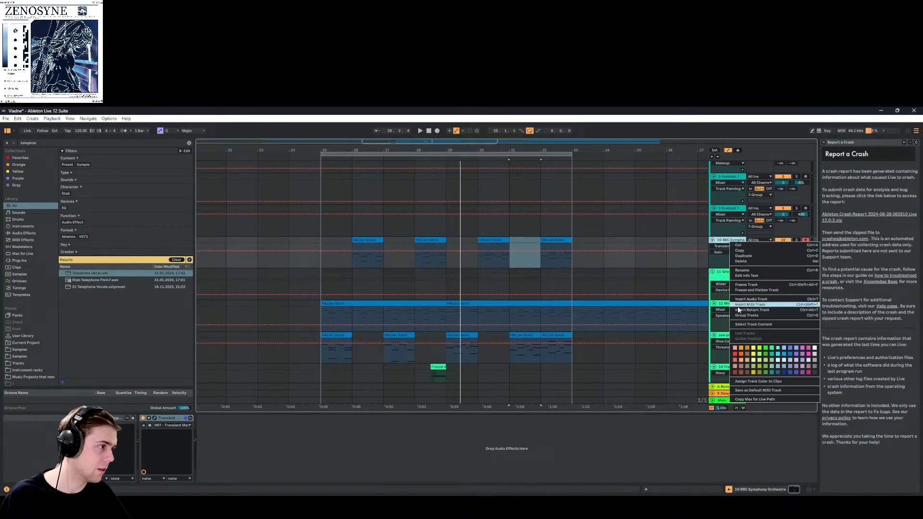
click(750, 256)
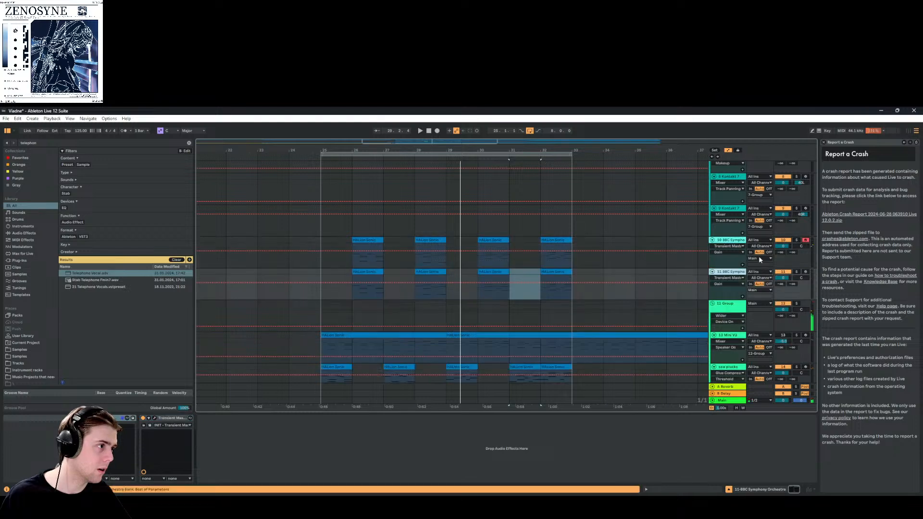
Cut the long clip from bar 41 to bar 57 on the duplicated BBC Symphony Orchestra track
drag(416, 142, 554, 268)
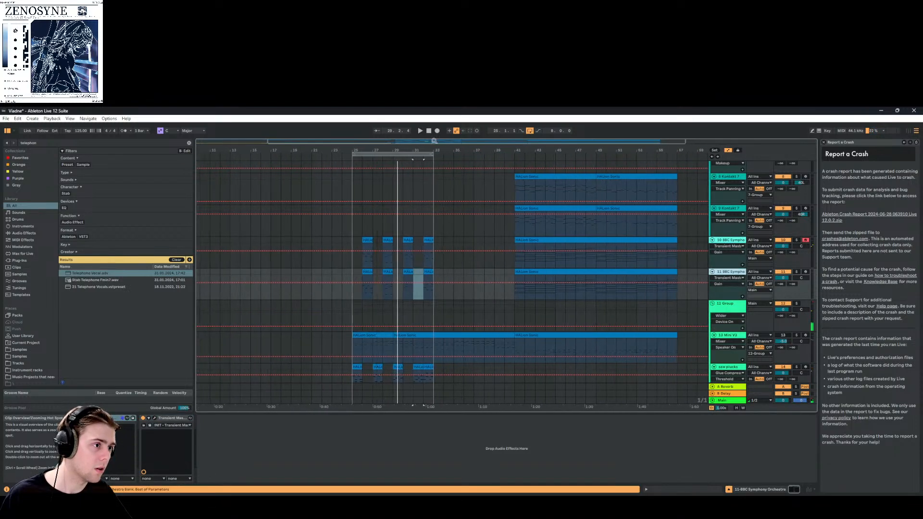
right_click(553, 270)
click(561, 274)
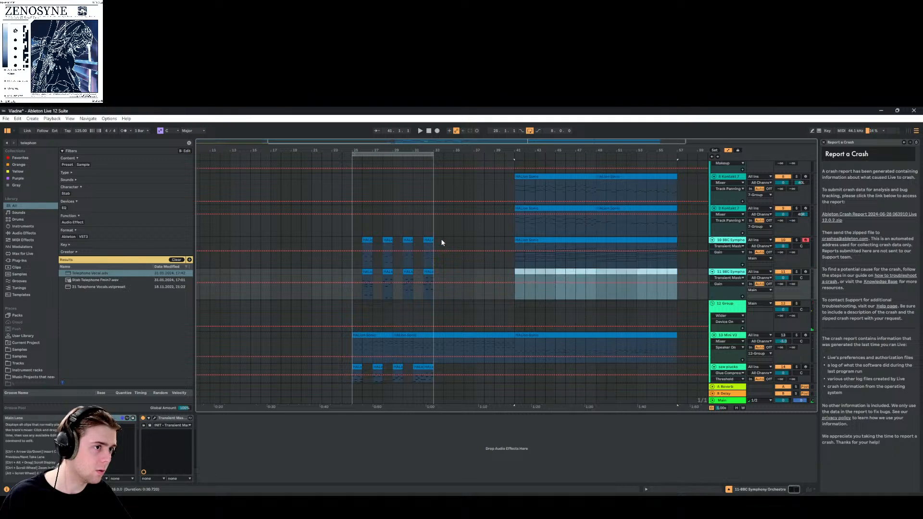
Delete the short clips between bars 25 and 33 on track 10 BBC Symphony Orchestra, and play the duplicate on track 11 soloed
drag(440, 239, 353, 240)
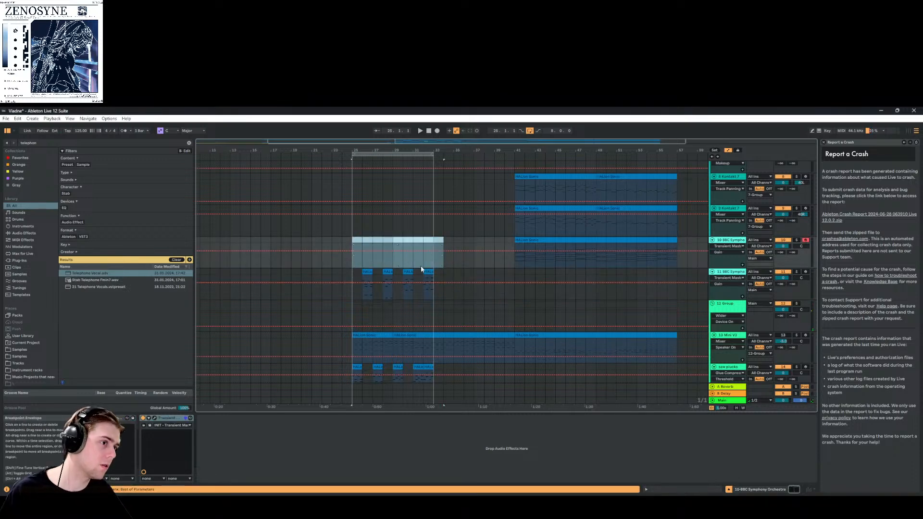
drag(437, 272, 318, 270)
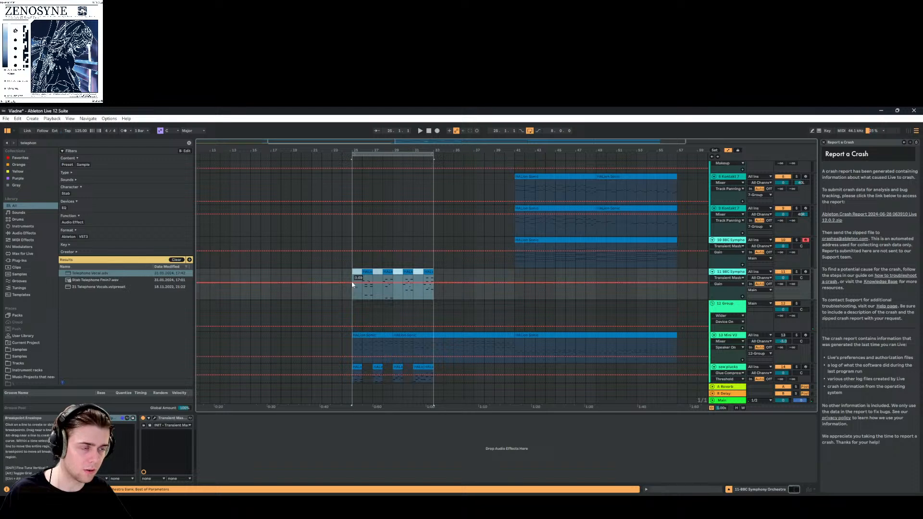
click(797, 272)
scroll(612, 288, down, 3)
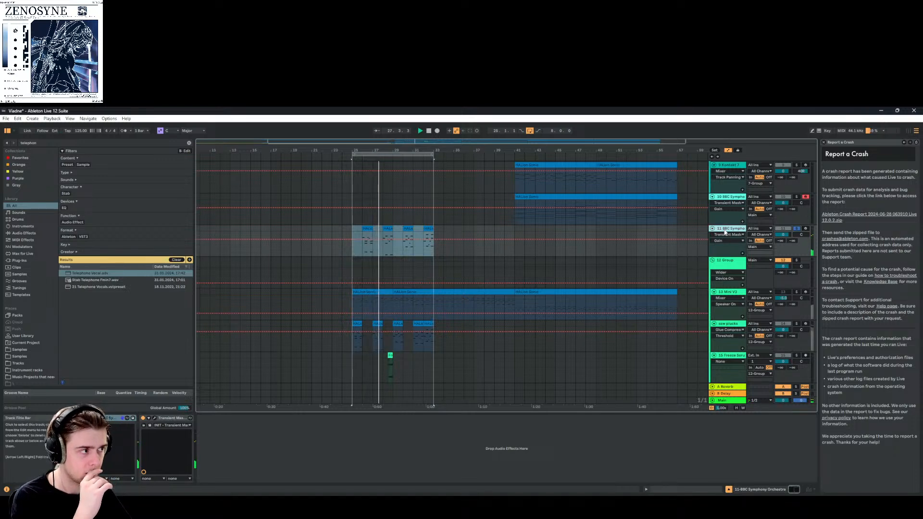
scroll(725, 232, down, 1)
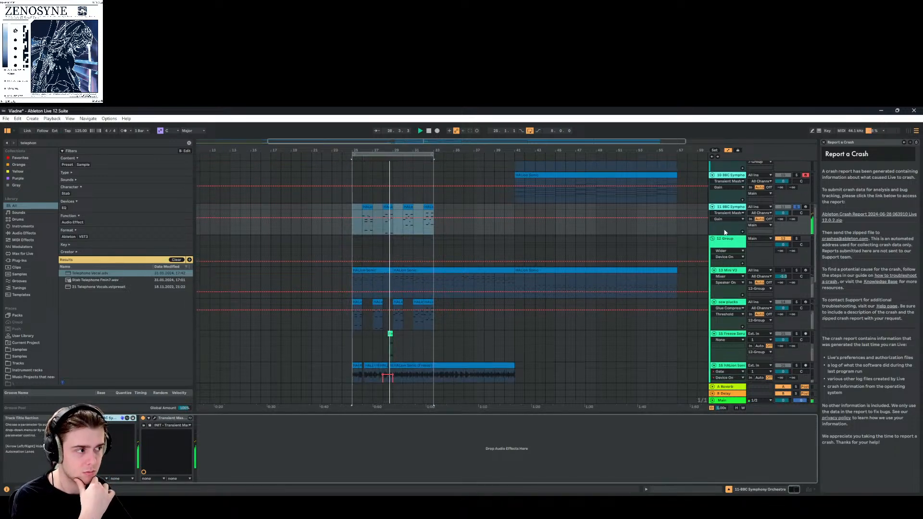
scroll(728, 299, up, 1)
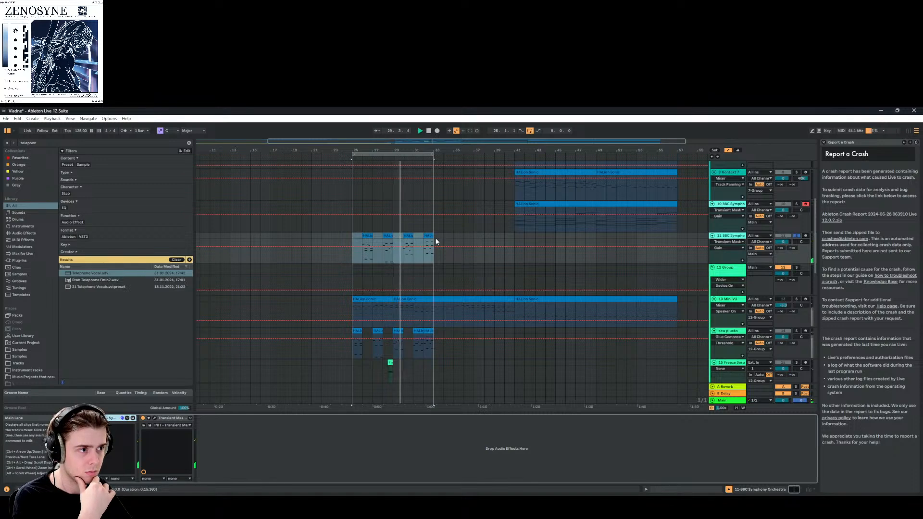
Consolidate the clips from bars 25 to 33 on track 11 into one clip and open its notes
drag(435, 241, 358, 236)
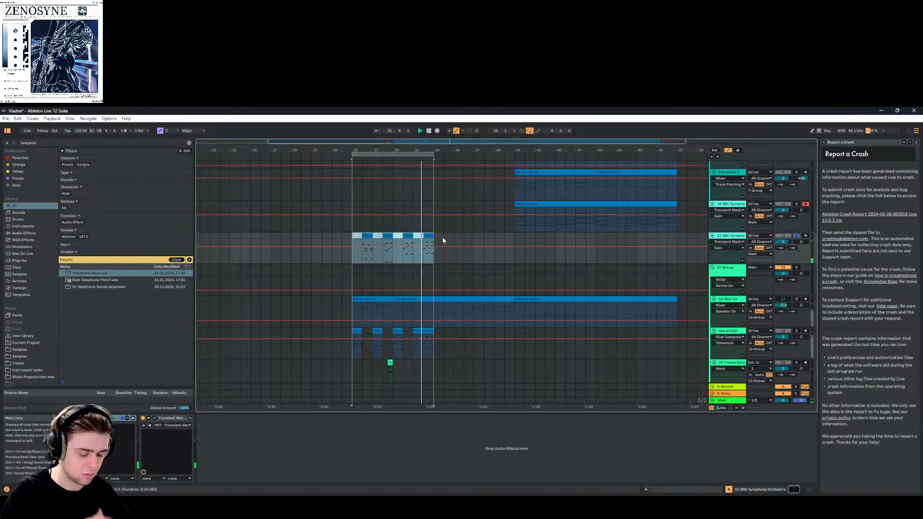
key(ctrl+j)
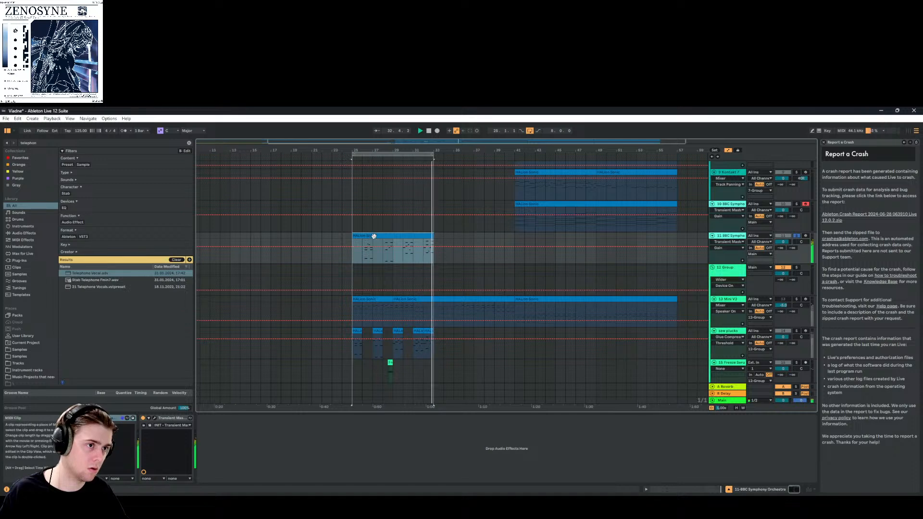
double_click(373, 236)
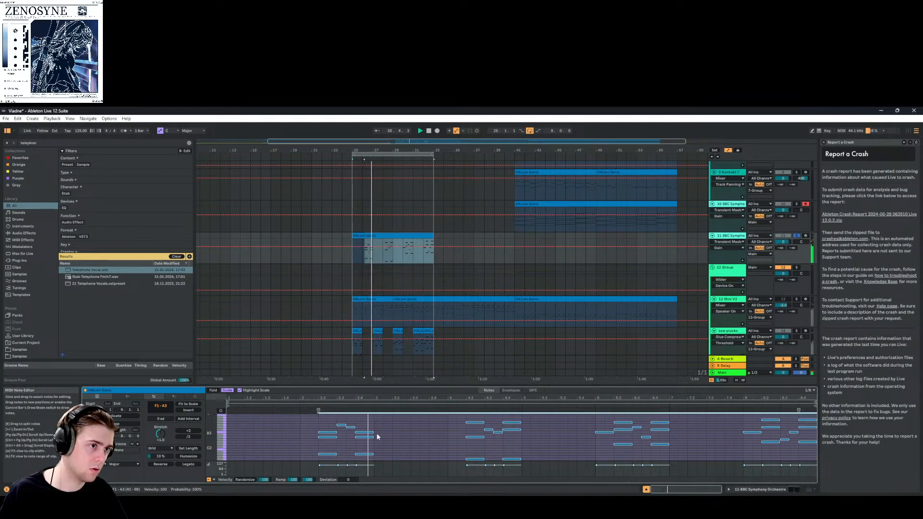
Copy the Arpeggiator from the saw plucks track to the start of the device chain on track 11 BBC Symphony Orchestra
scroll(567, 237, down, 3)
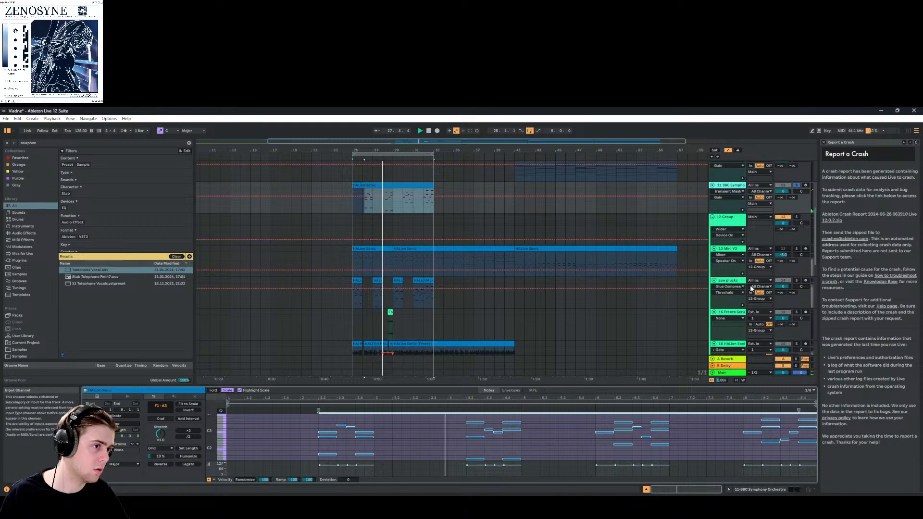
click(728, 280)
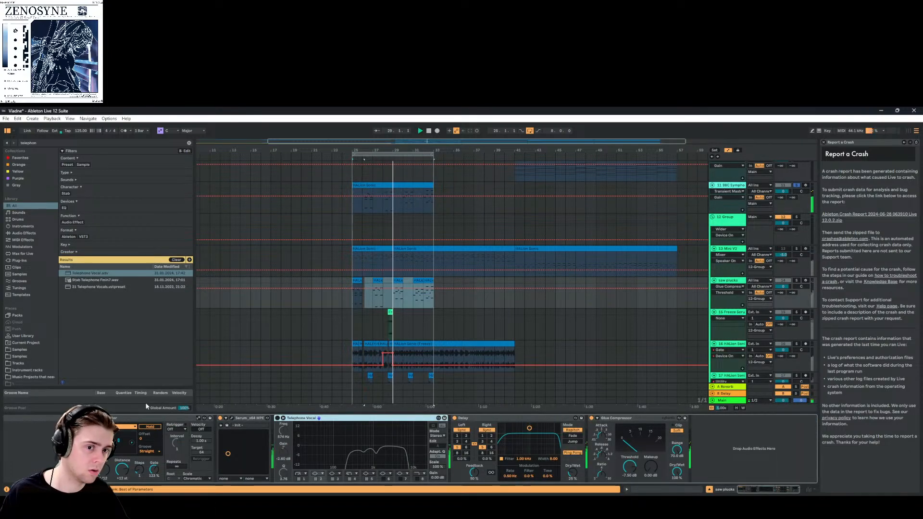
scroll(743, 269, up, 3)
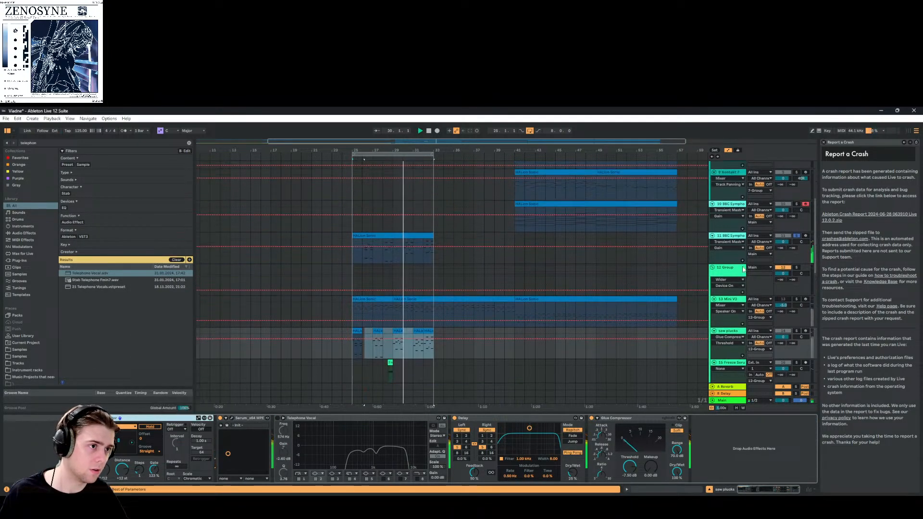
click(726, 236)
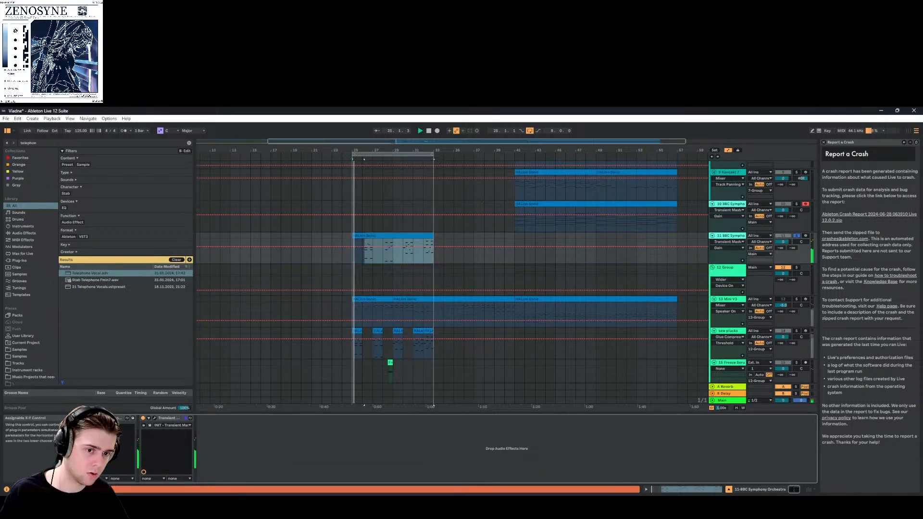
scroll(120, 432, left, 5)
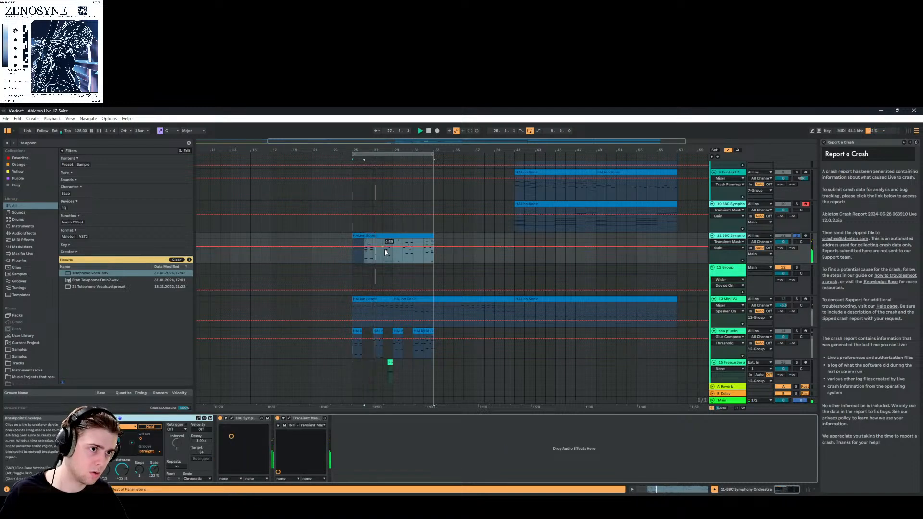
Set the BBC Symphony Orchestra instrument on track 11 to Strings: Celli with the Long articulation
click(379, 306)
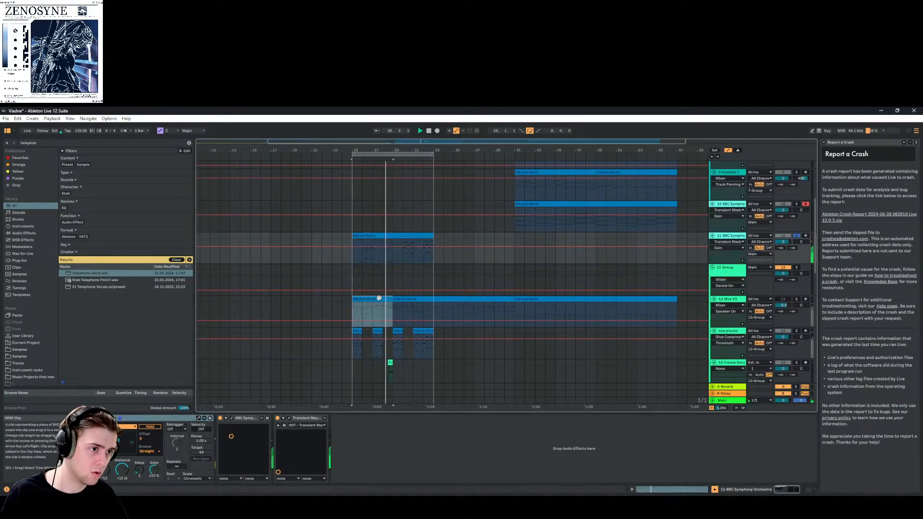
mouse_move(415, 161)
mouse_down()
mouse_move(425, 192)
mouse_move(431, 161)
mouse_up()
key(Up)
key(Up)
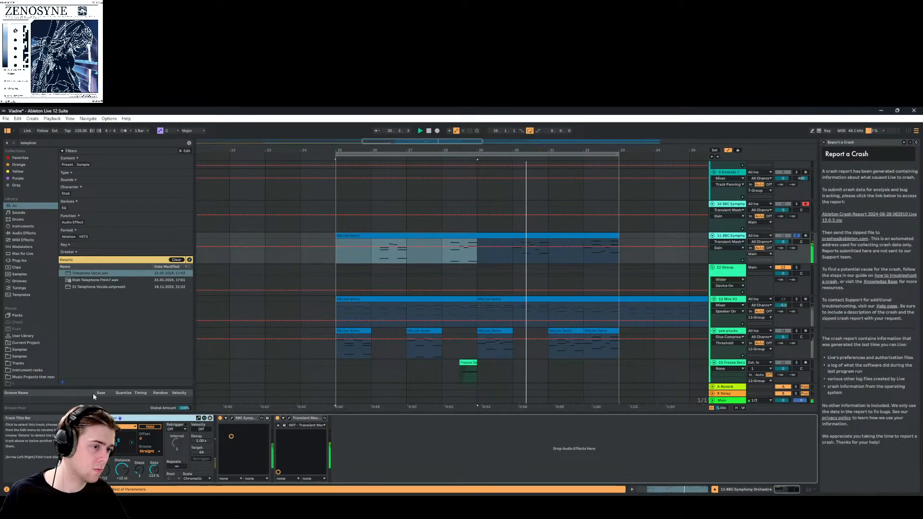
click(229, 418)
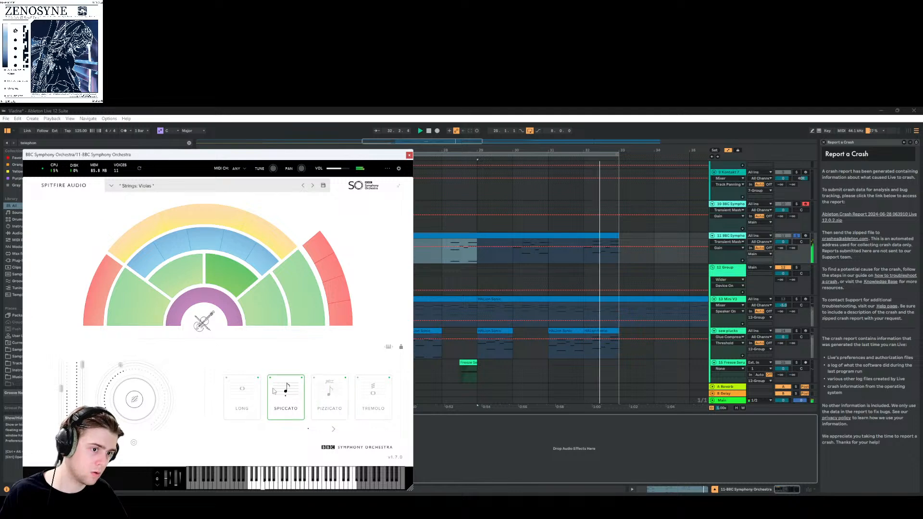
click(242, 395)
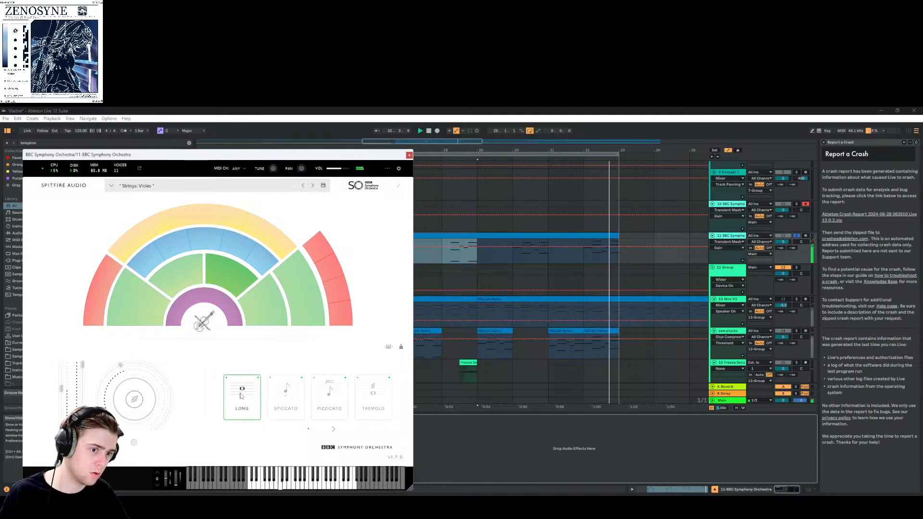
click(270, 320)
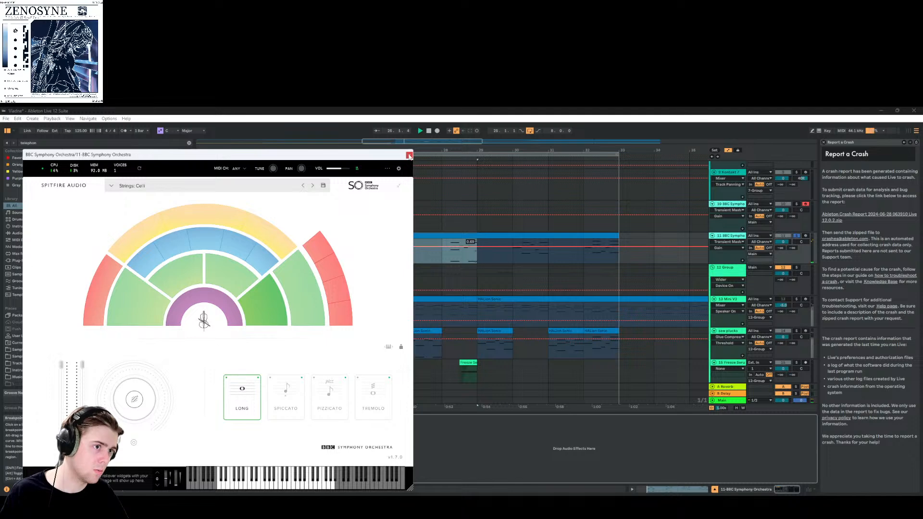
click(409, 155)
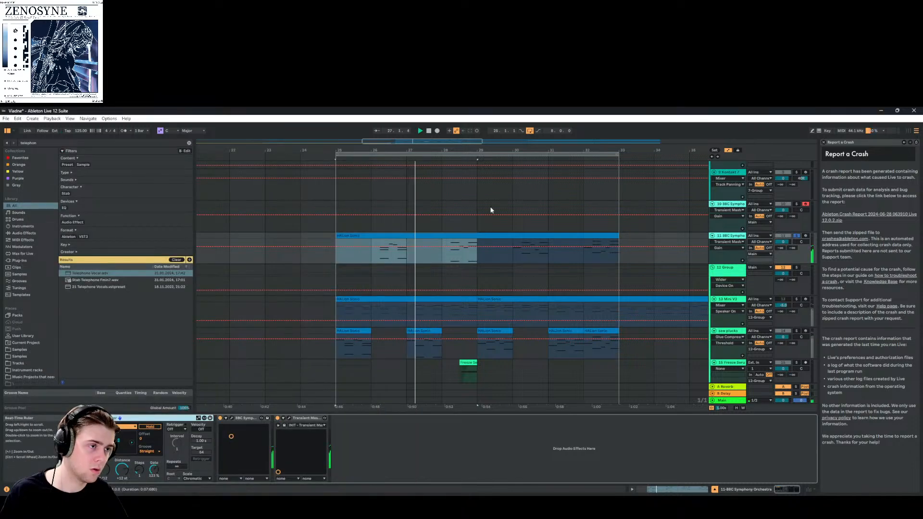
Duplicate track 11 BBC Symphony Orchestra and solo the copy along with the original
right_click(727, 233)
click(736, 250)
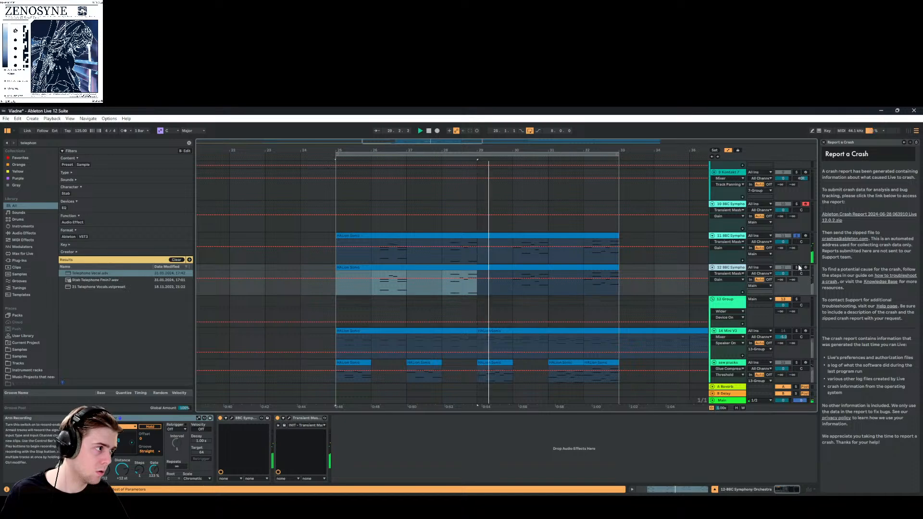
click(798, 267)
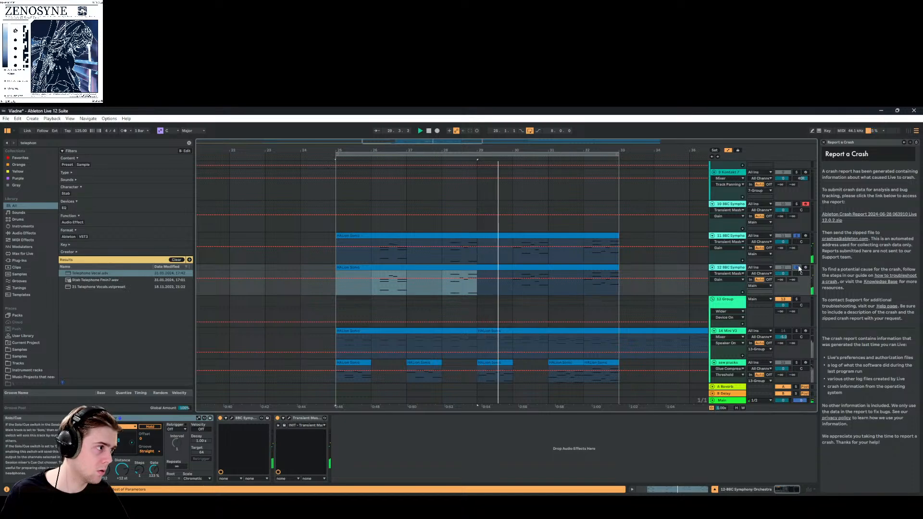
Set the BBC Symphony Orchestra instrument on track 12 to Strings: Violins 2 with the Spiccato articulation
click(231, 418)
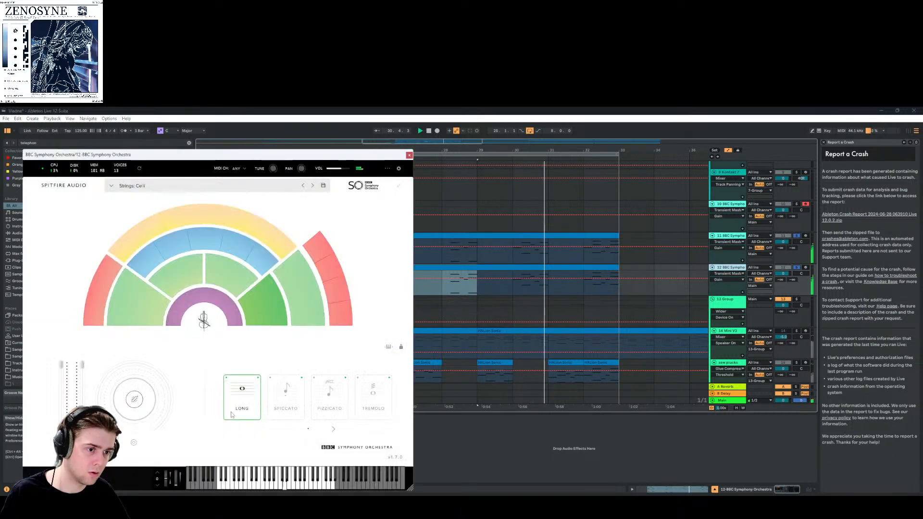
click(186, 281)
click(282, 410)
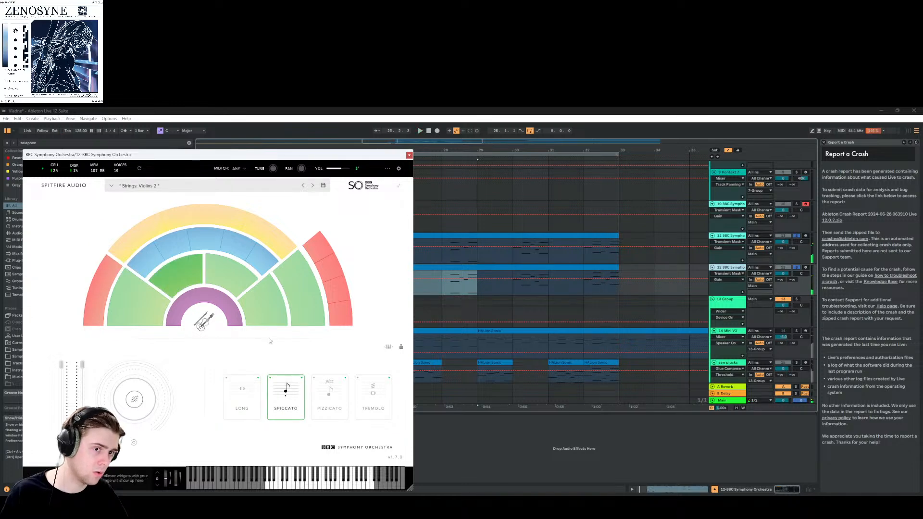
click(409, 156)
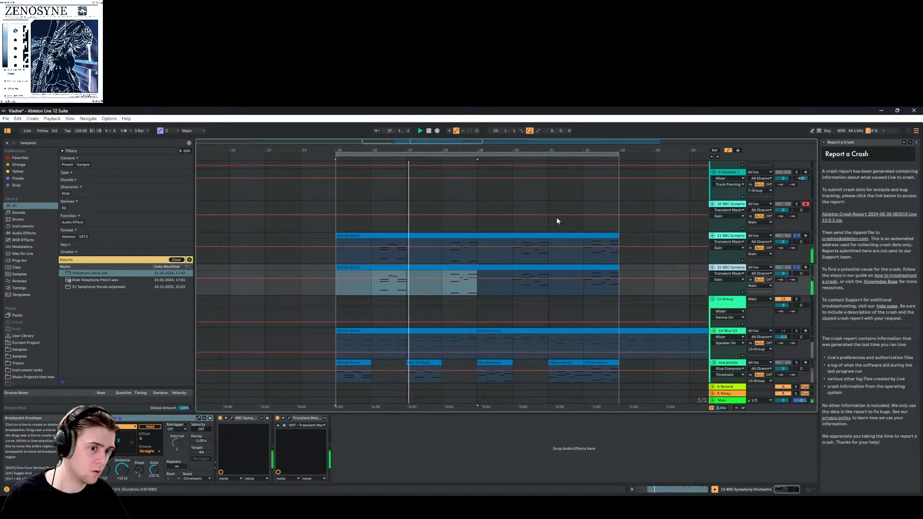
Toggle the Transient Master effect on track 12 during playback, and unsolo the orchestra tracks to hear the full mix
click(277, 418)
click(277, 418)
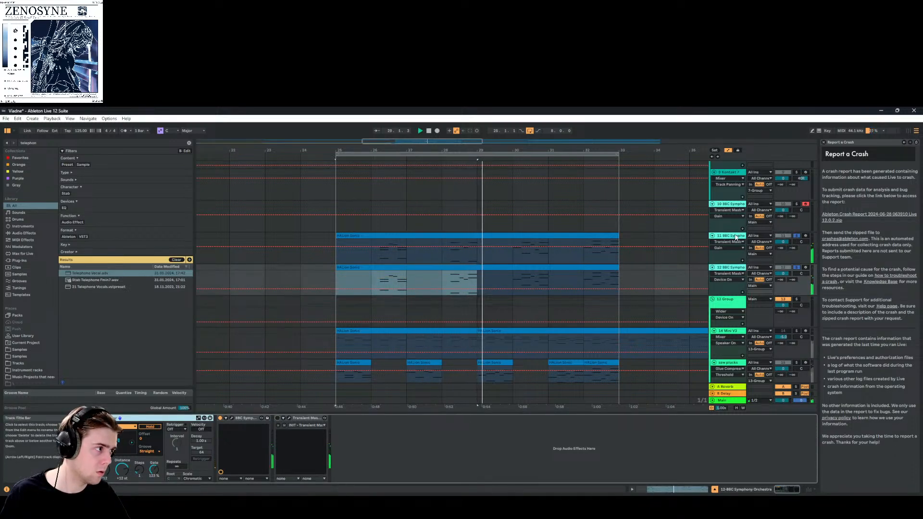
scroll(654, 237, down, 2)
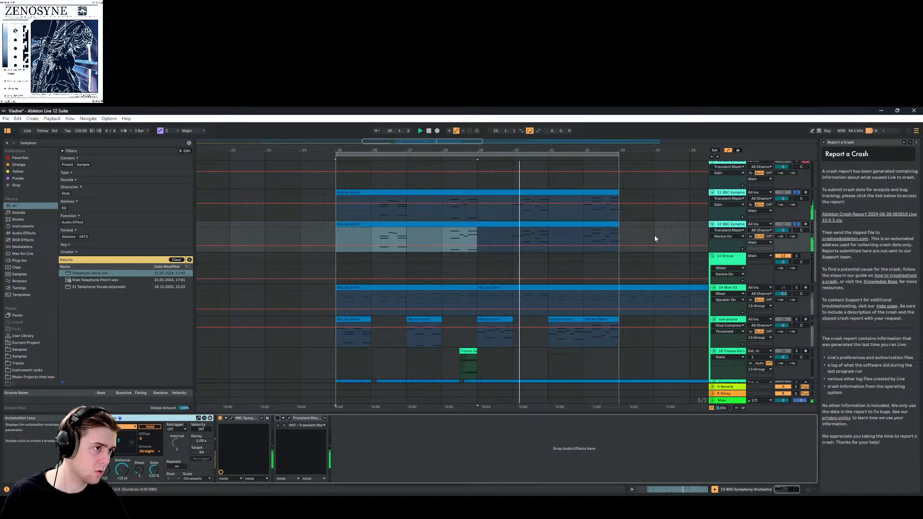
scroll(654, 235, up, 1)
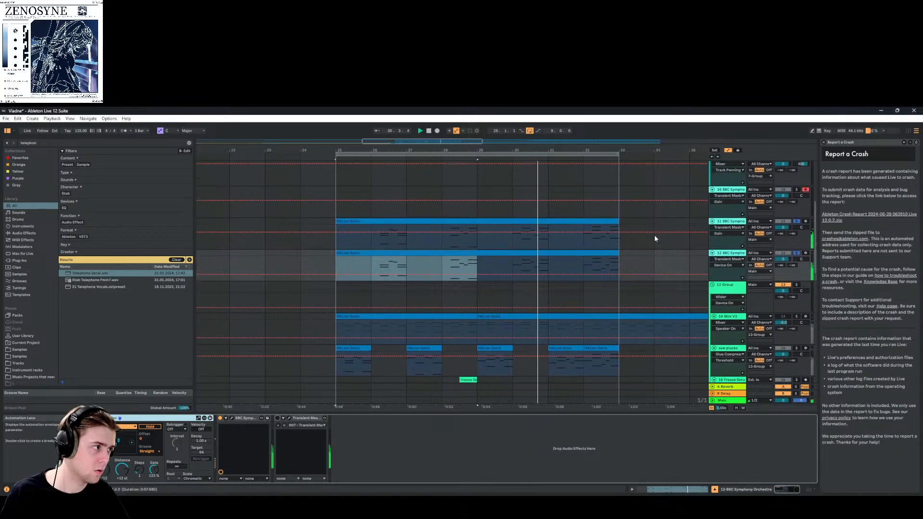
click(797, 253)
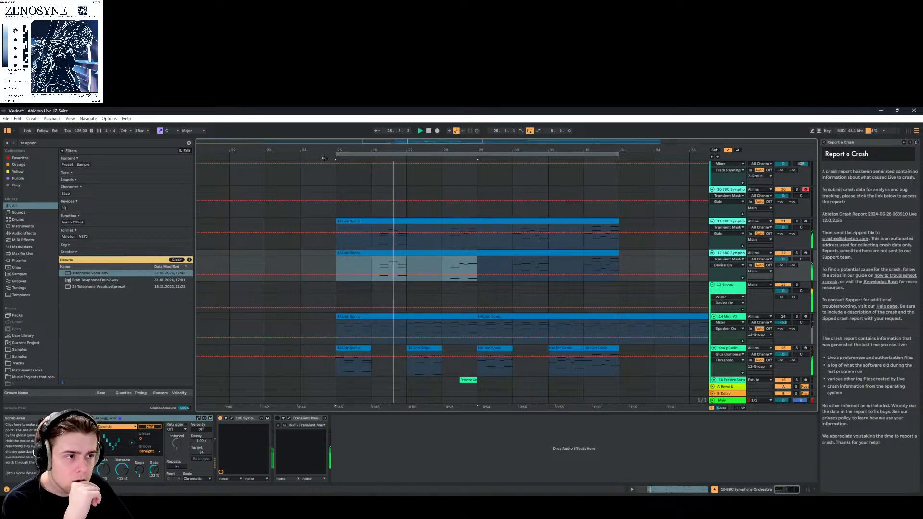
Group the two BBC Symphony Orchestra tracks 11 and 12
scroll(577, 224, up, 1)
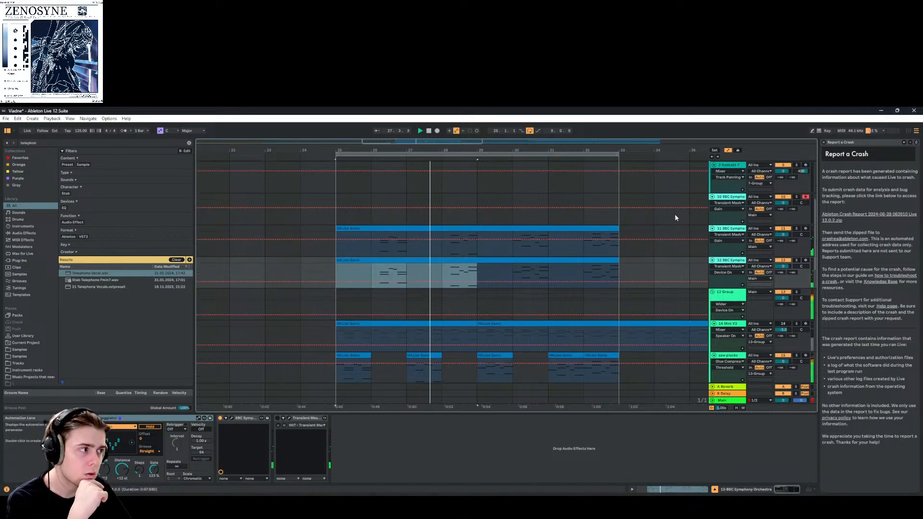
click(729, 228)
shift+click(730, 260)
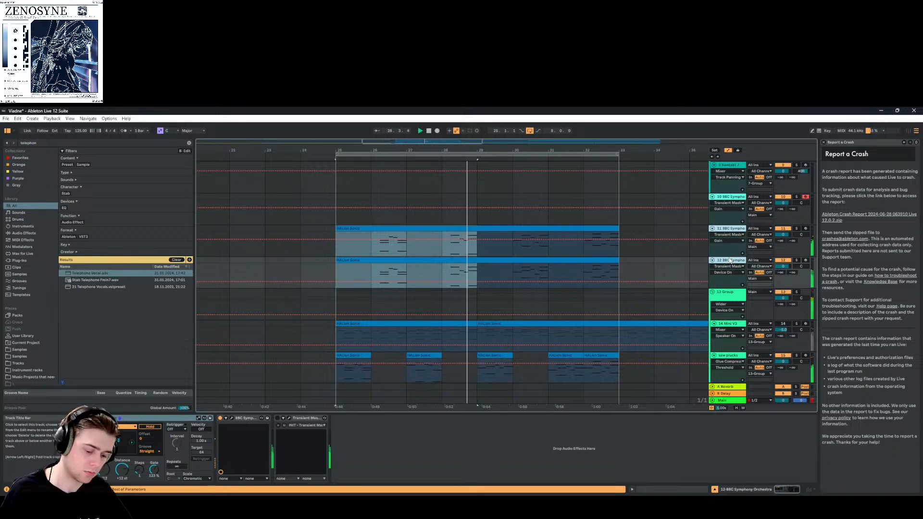
key(ctrl+g)
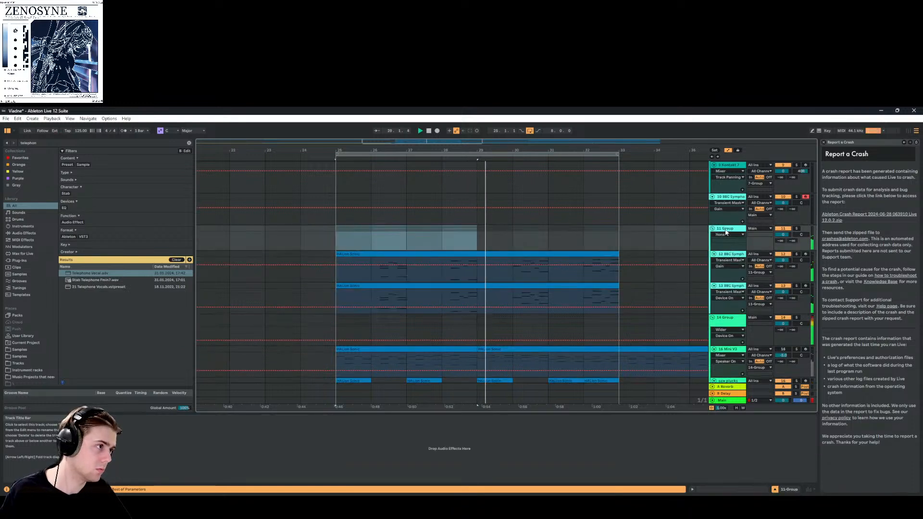
Find the Glue Compressor by searching for "glue comp" and add it to the new orchestra group
click(188, 143)
text(glue comp)
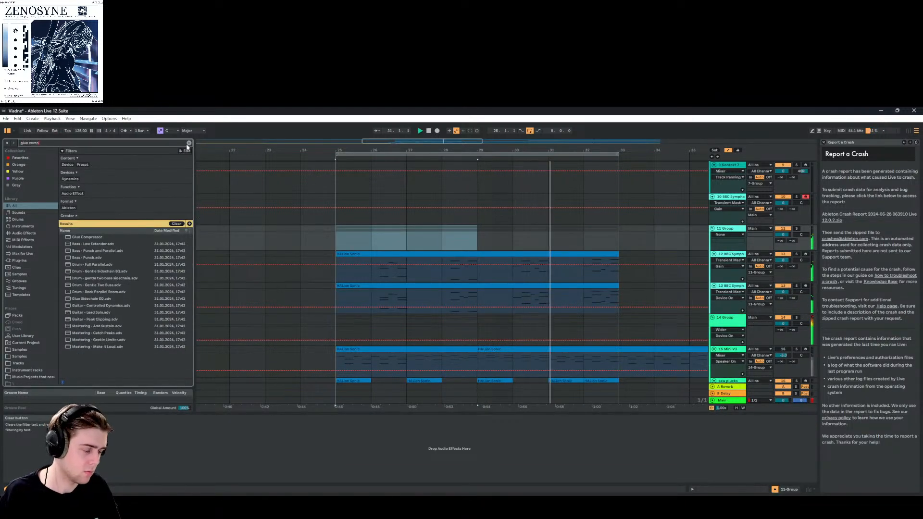
key(Down)
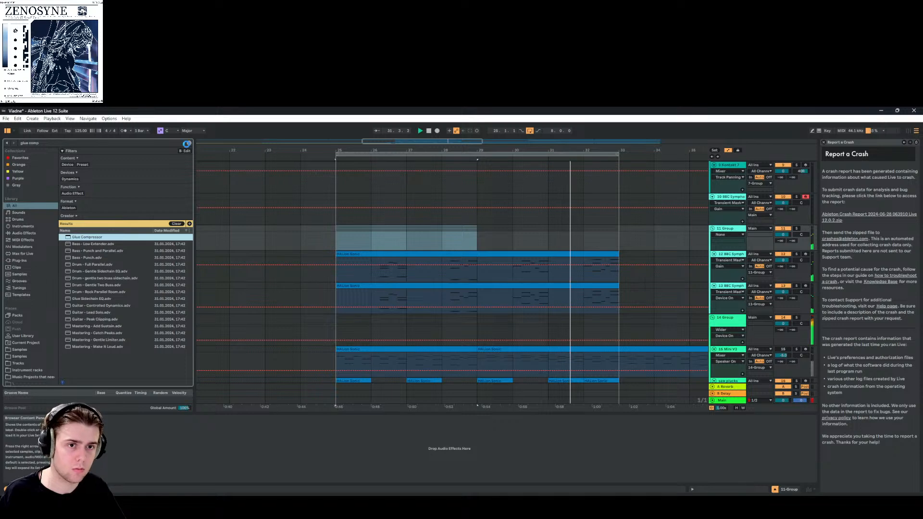
key(Return)
Adjust the Glue Compressor's threshold on the orchestra group and set its makeup gain to 3 dB
drag(123, 467, 124, 481)
click(147, 477)
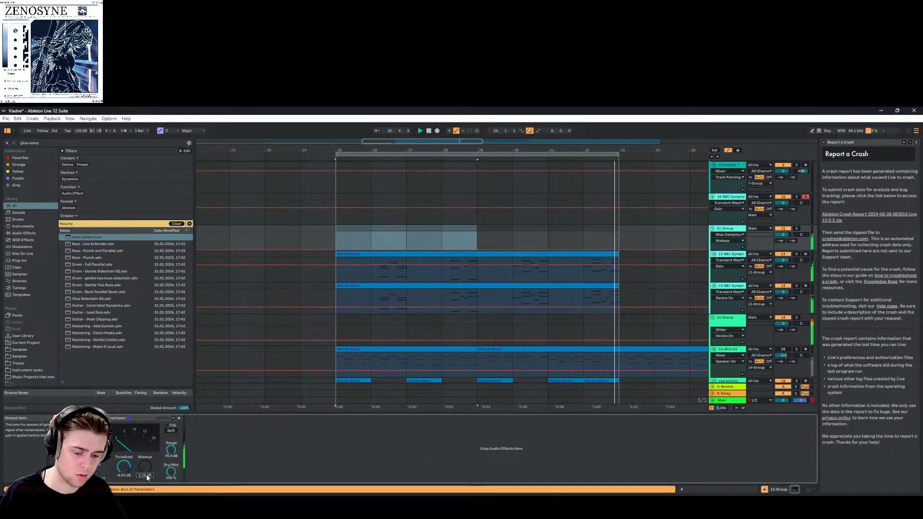
text(3)
key(Return)
click(120, 473)
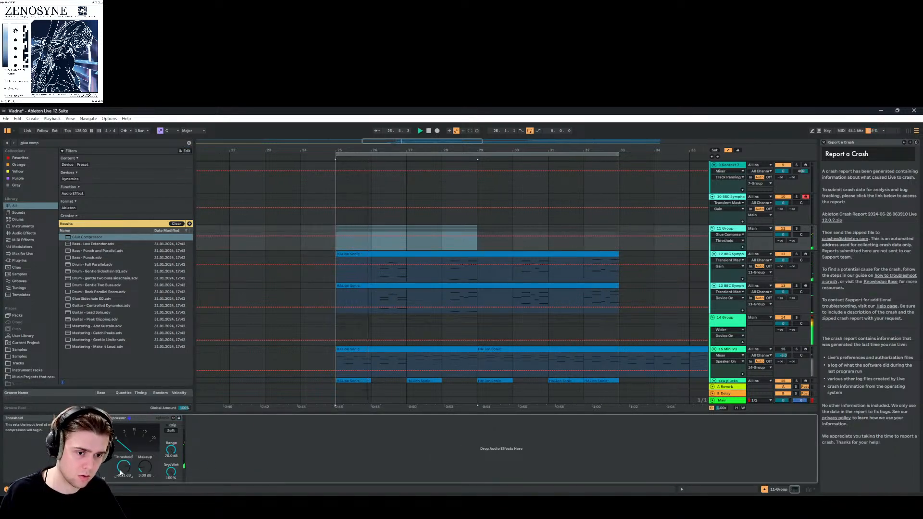
On the orchestra group's Glue Compressor, lower the threshold to about -16.7 dB, raise the makeup to 12.2 dB and enable soft clipping
drag(145, 467, 124, 470)
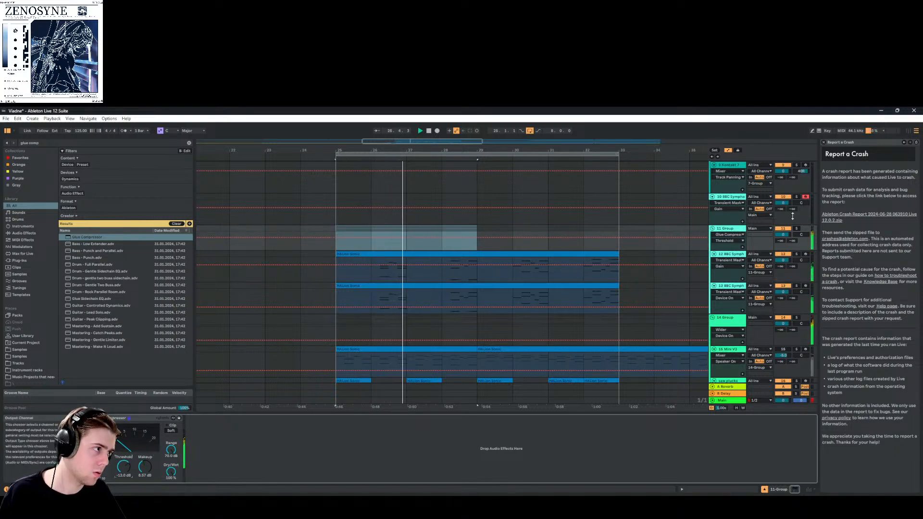
drag(125, 467, 144, 461)
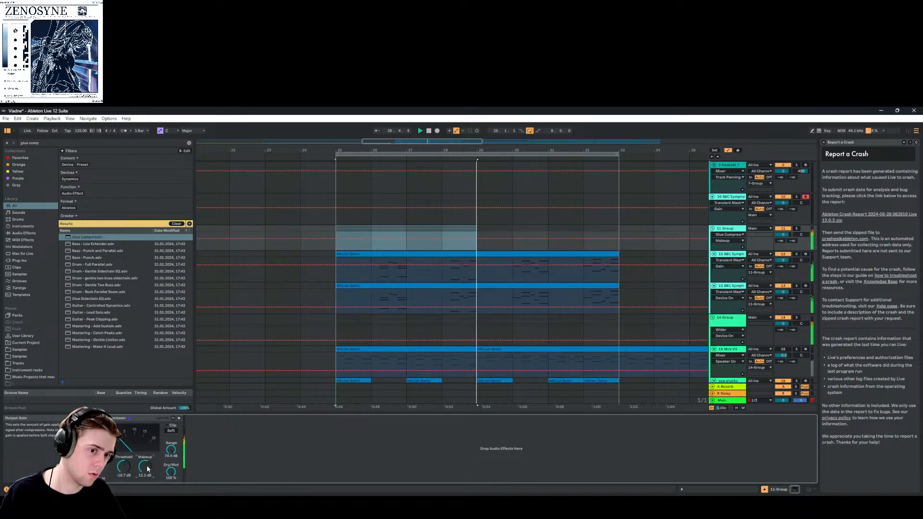
click(170, 431)
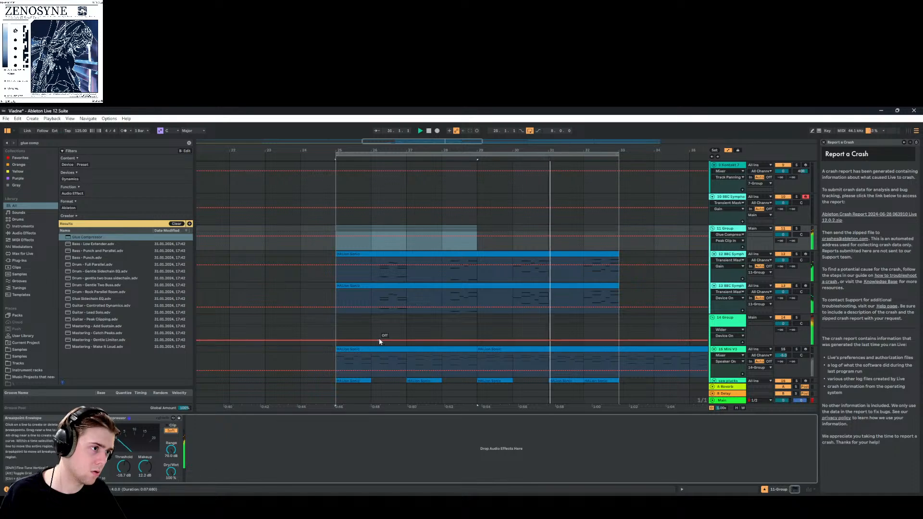
scroll(379, 338, down, 3)
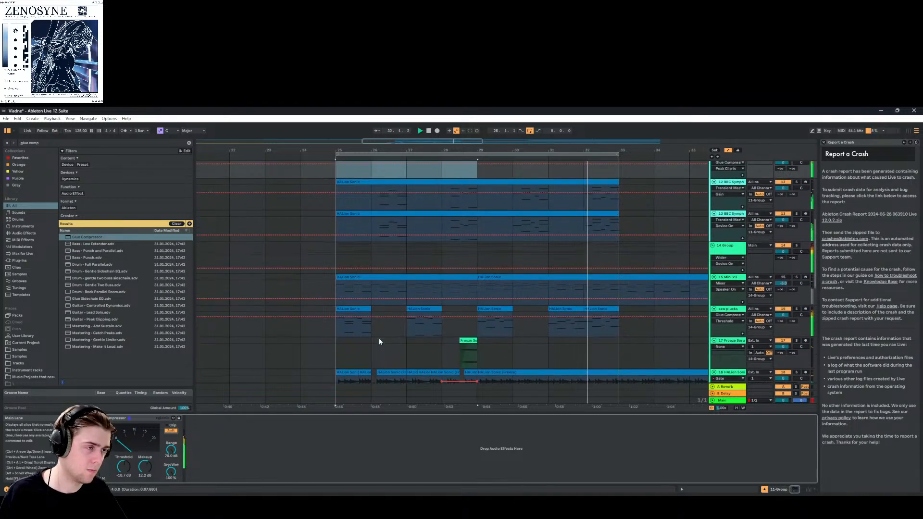
scroll(380, 342, up, 2)
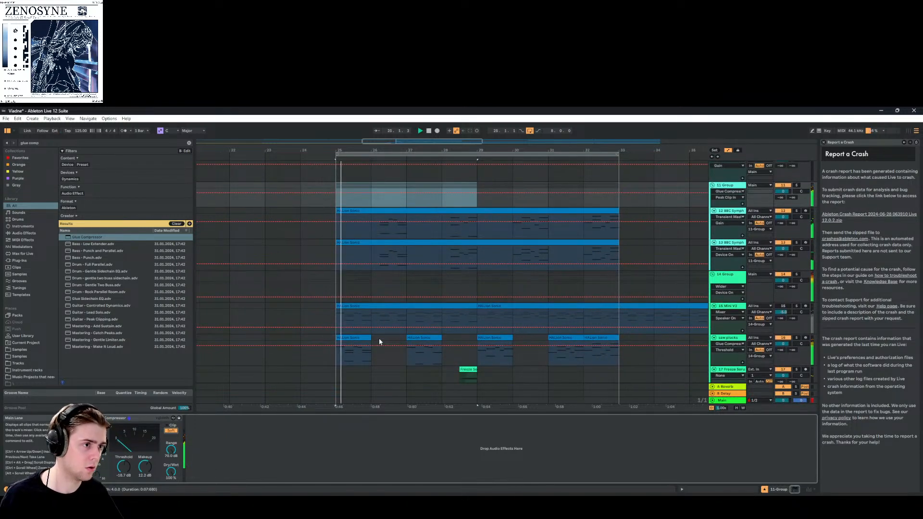
Find the Bite distortion effect by searching for "bite" and add it to the orchestra group
click(188, 144)
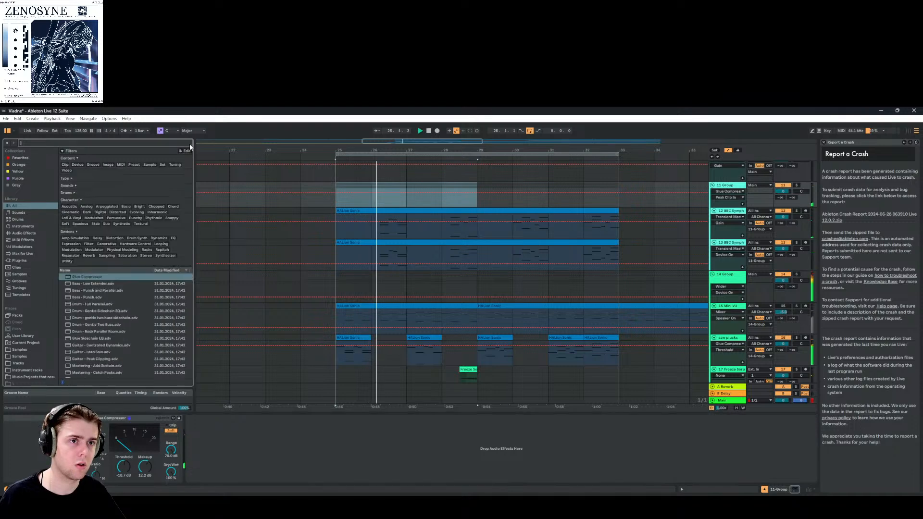
text(camel)
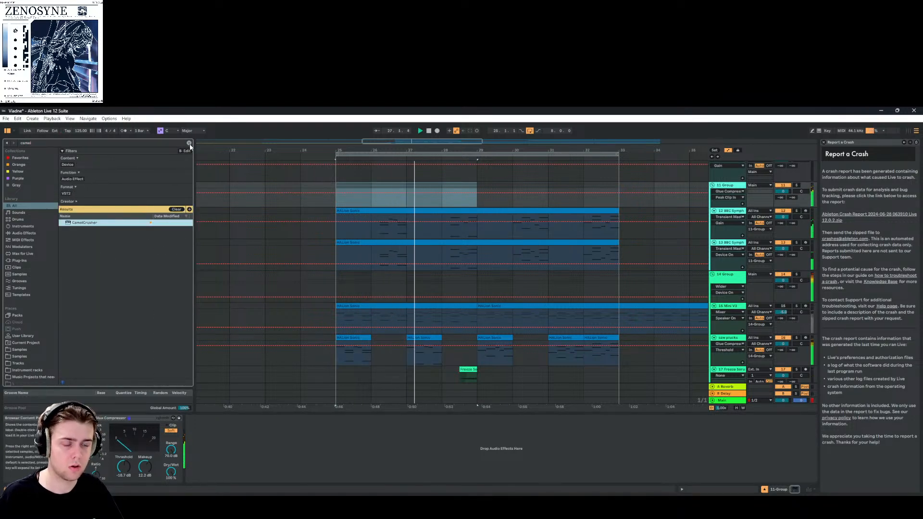
click(188, 143)
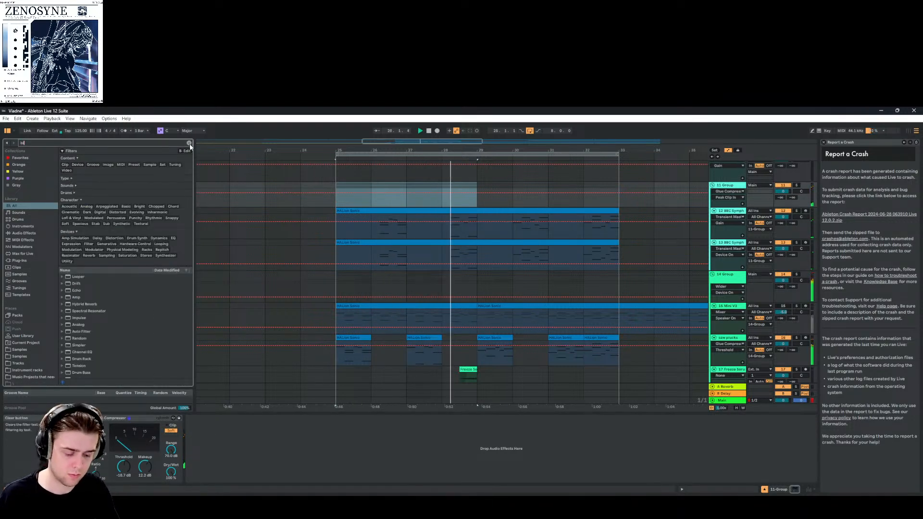
text(bite)
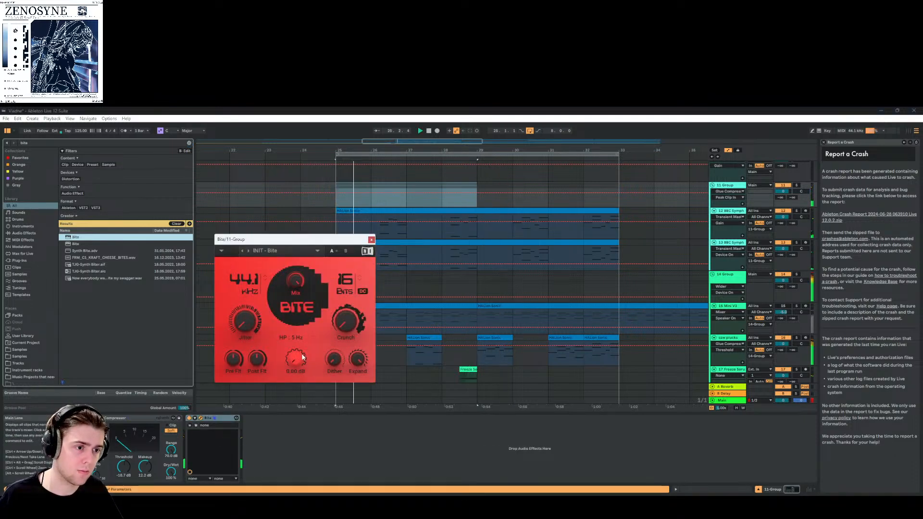
Raise Bite's saturation to about 9 dB and place Bite ahead of the Glue Compressor in the orchestra group's chain
drag(301, 353, 301, 323)
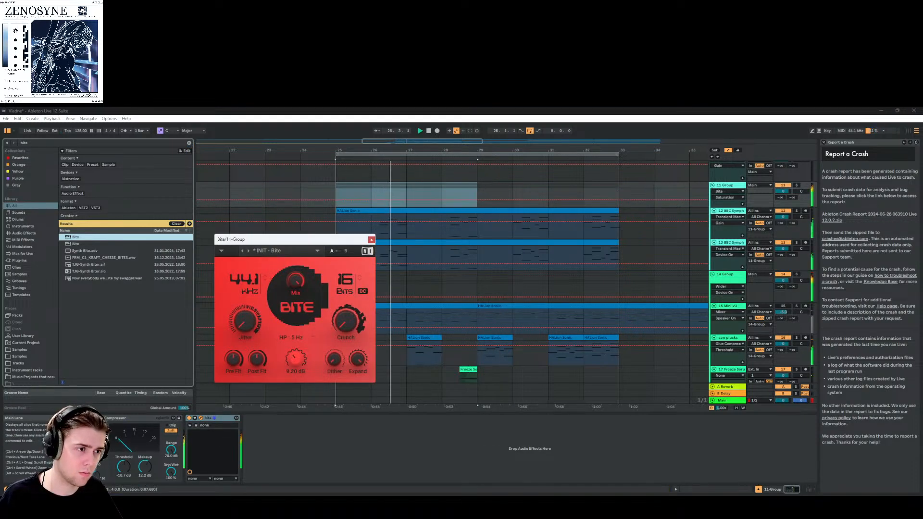
click(207, 420)
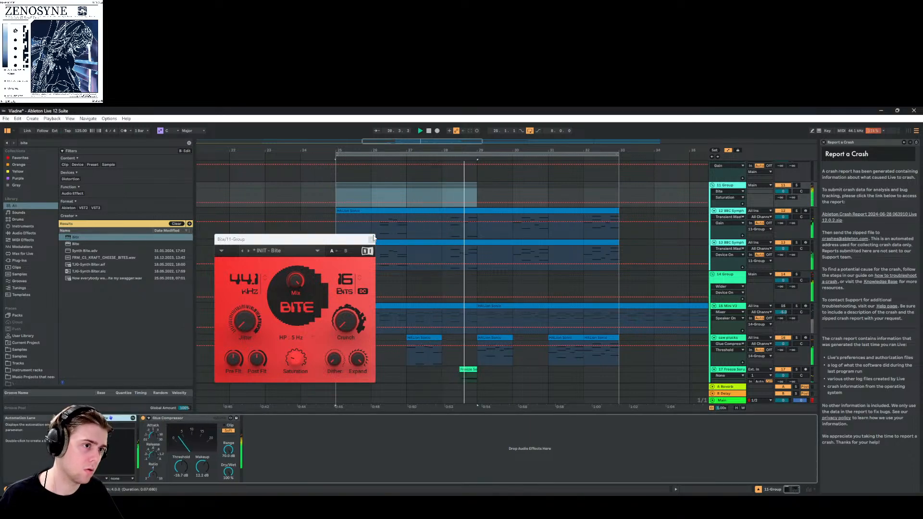
click(369, 236)
Play back the section and duplicate BBC Symphony Orchestra track 13 inside the orchestra group
click(729, 249)
click(728, 245)
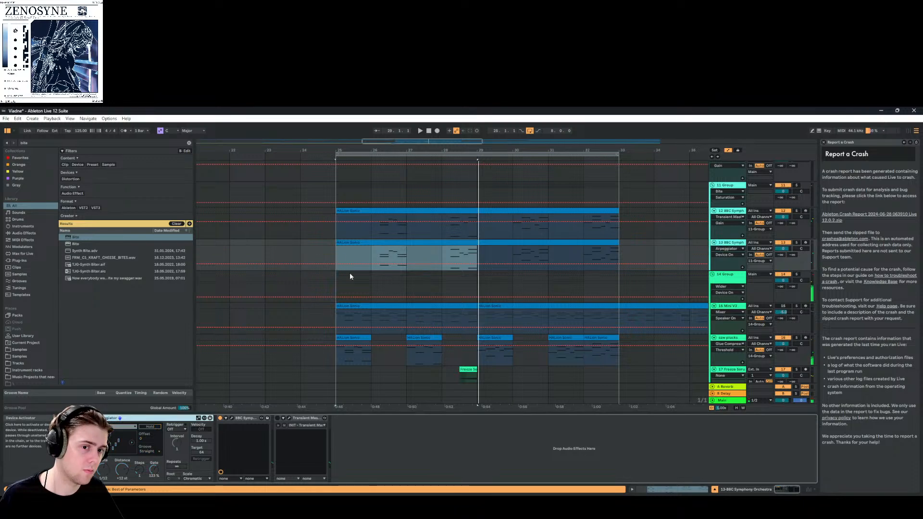
click(405, 241)
key(space)
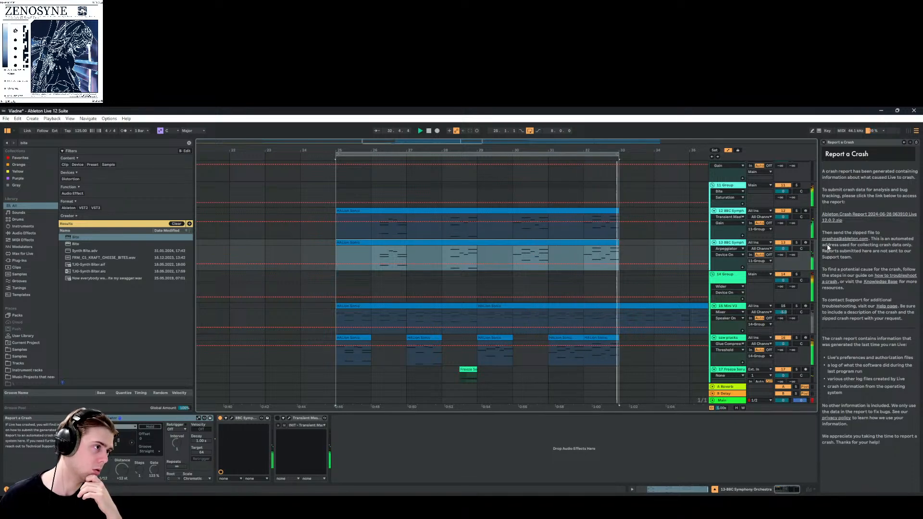
right_click(721, 248)
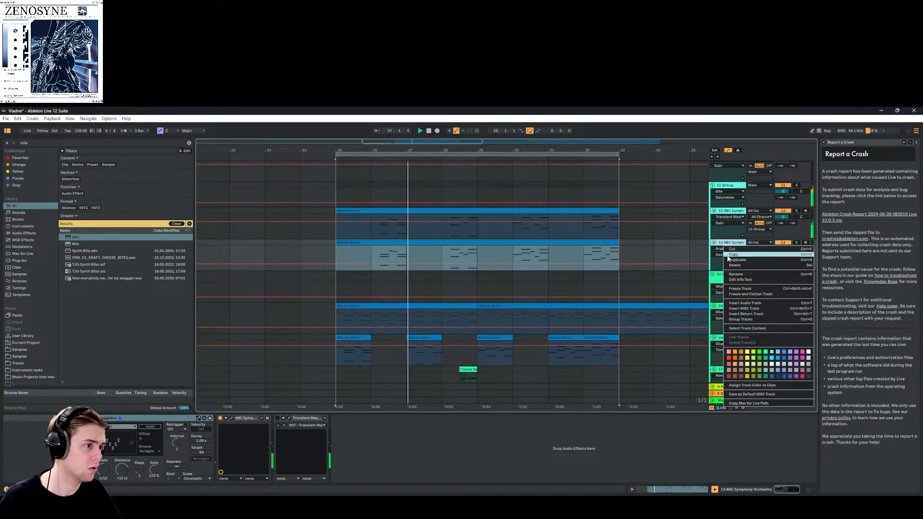
click(736, 260)
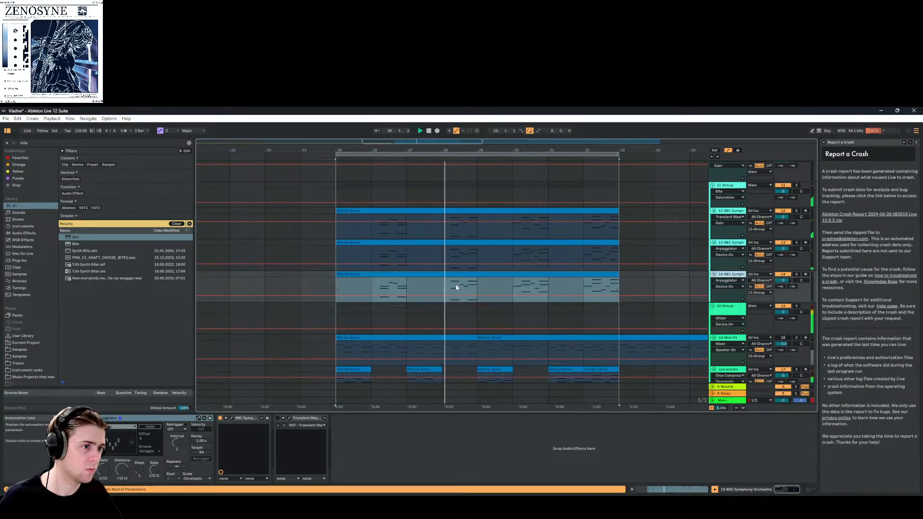
In the duplicated track's MIDI clip, lengthen the lower notes of the first chord, A1 to C3, to the end of bar 2
click(383, 273)
drag(316, 410, 342, 439)
scroll(342, 440, up, 1)
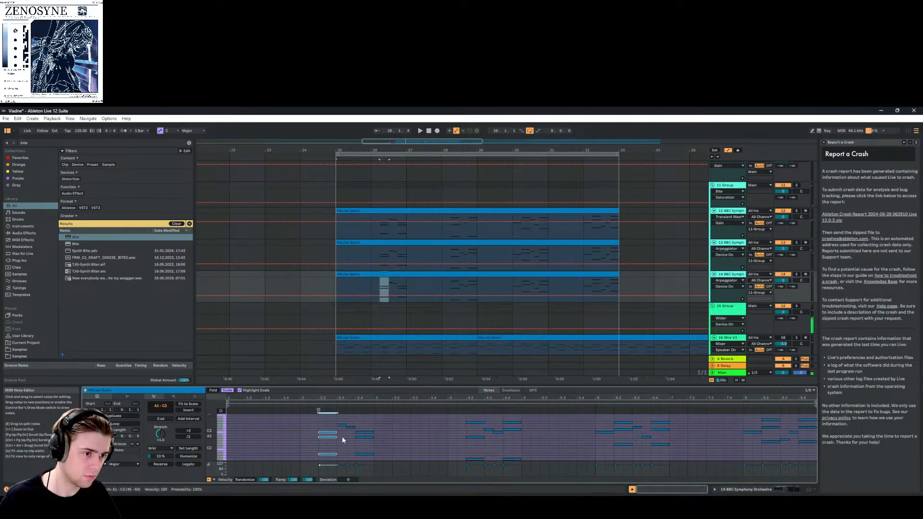
key(shift+Right)
key(shift+Right)
key(shift+Right)
key(shift+Right)
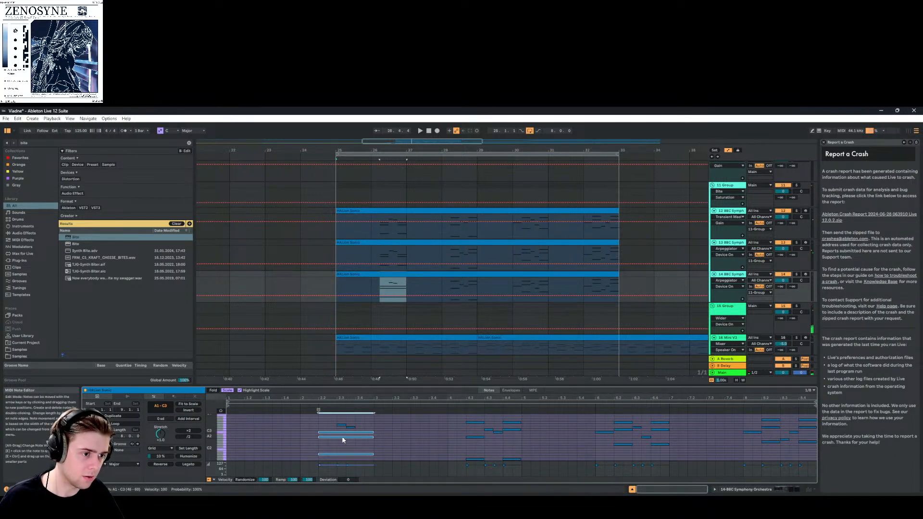
Undo the overlong stretch and make the first chord's E3 and F3 notes span the full length of the chord
drag(340, 420, 351, 434)
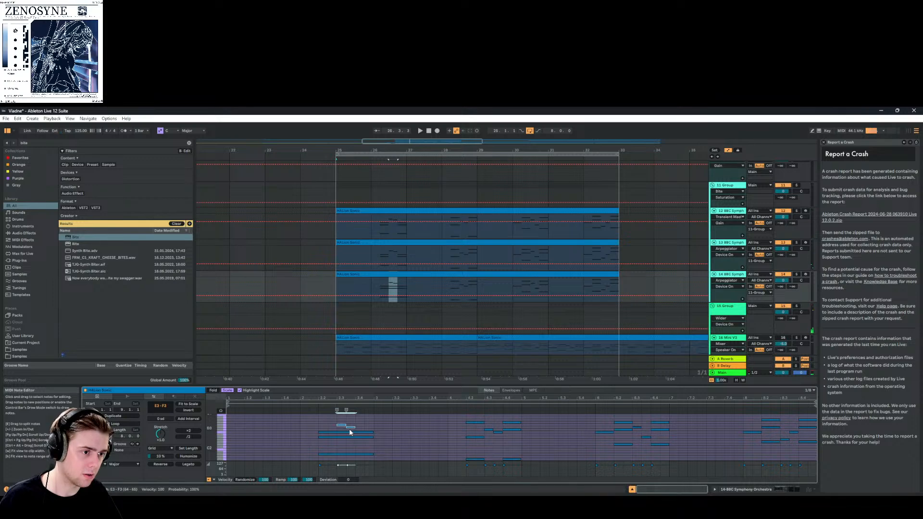
key(shift+Right)
key(shift+Right)
key(shift+Right)
key(shift+Right)
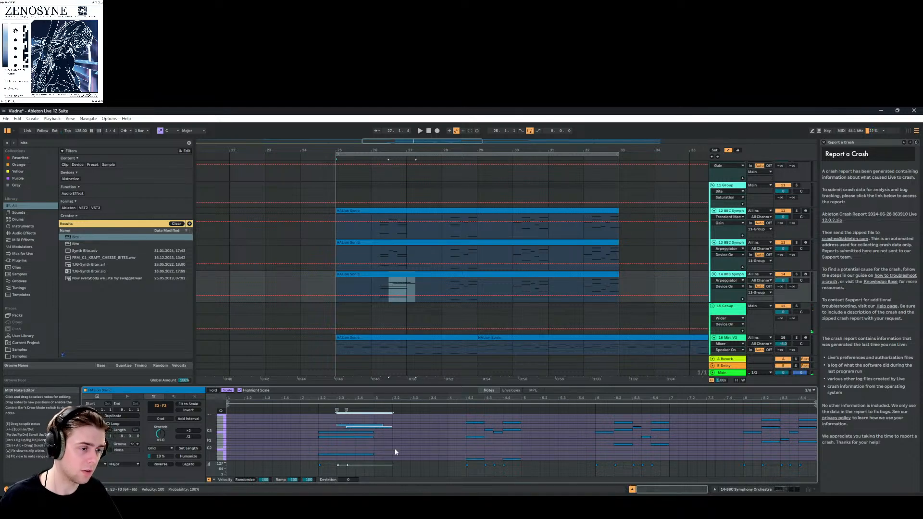
key(ctrl+z)
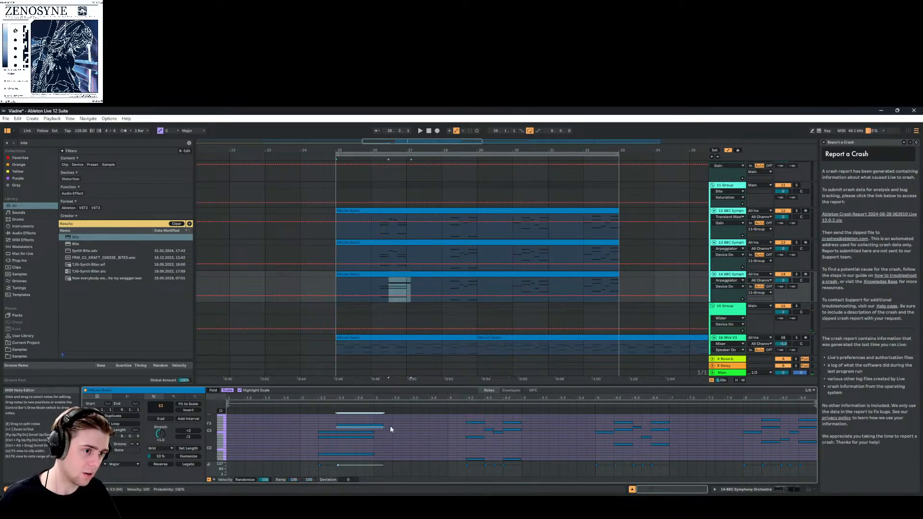
key(ctrl+z)
key(ctrl+z)
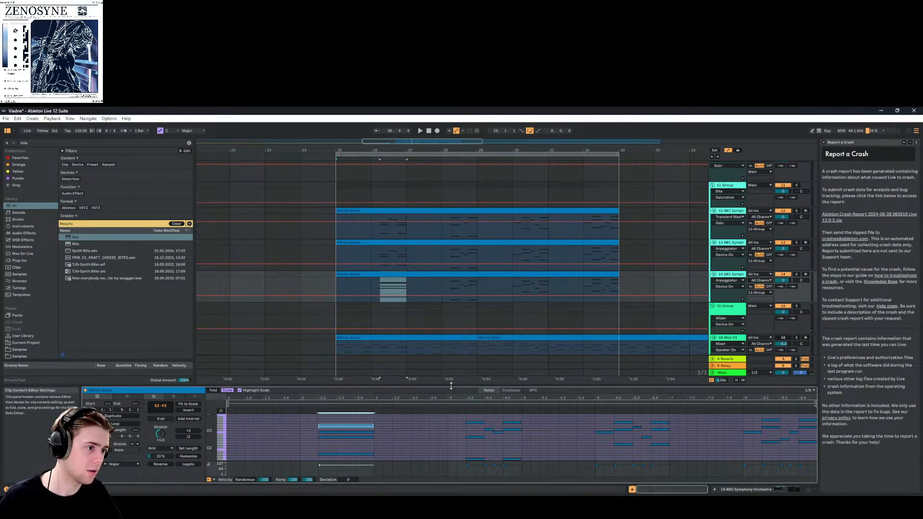
Enlarge the note editor and move the short C3 and D3 notes in bar 4 two grid steps earlier to the chord's start
drag(454, 388, 477, 218)
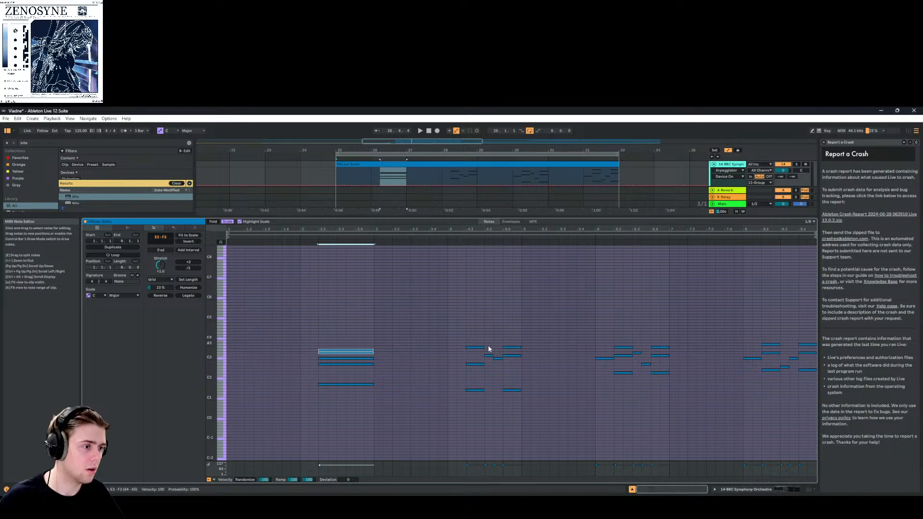
drag(490, 343, 493, 362)
key(Left)
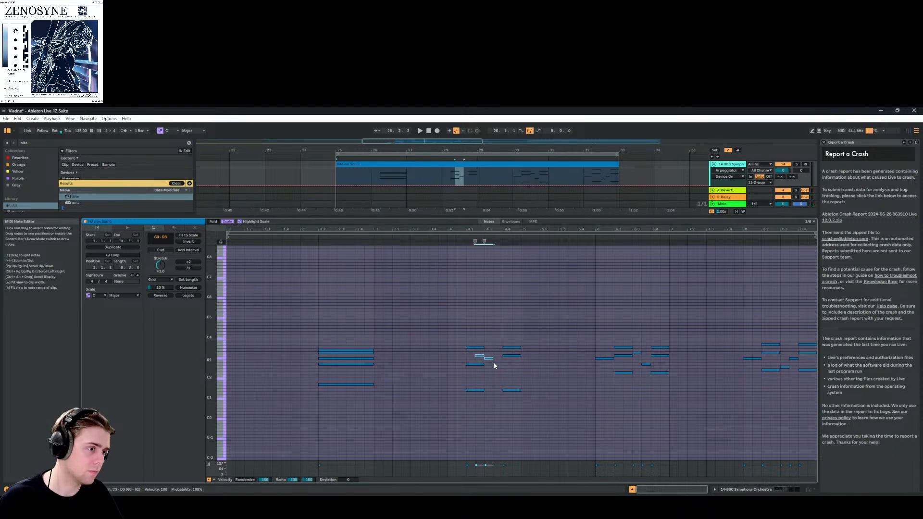
key(Left)
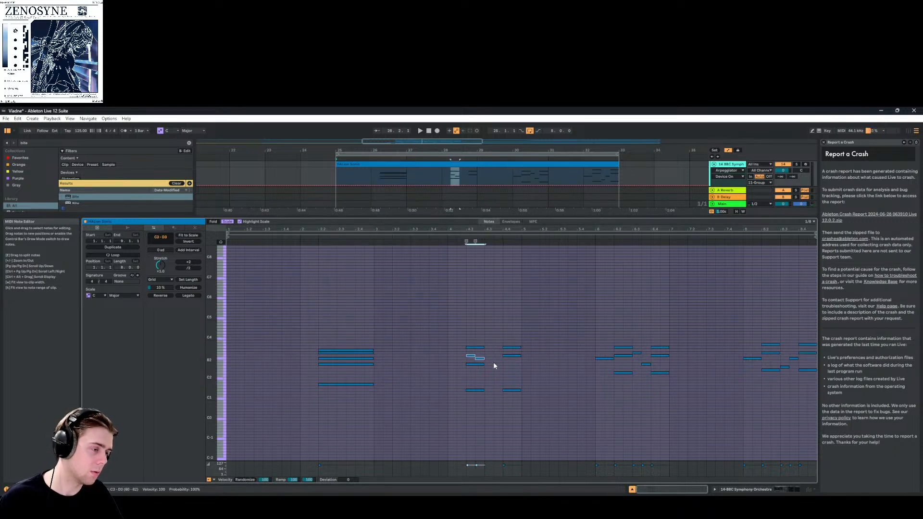
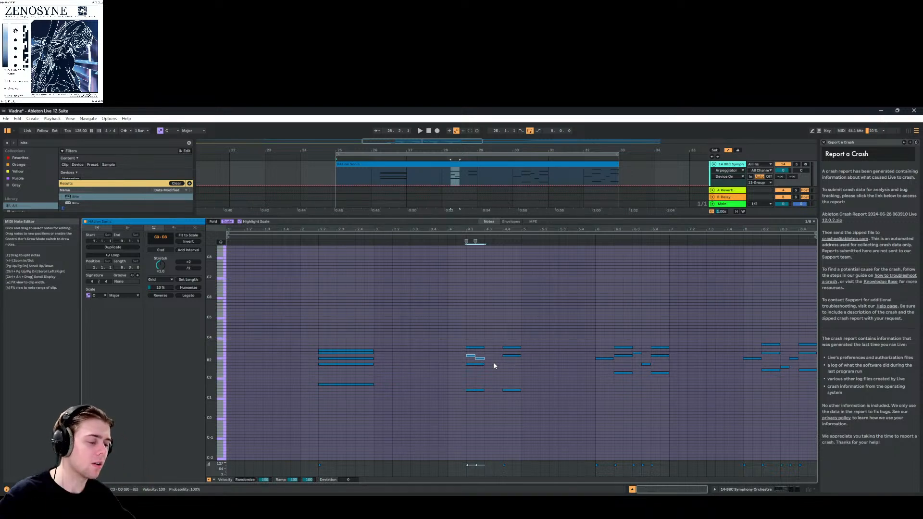
Align the C3 and D3 notes of the bar 4 chord at beat 2 and lengthen them to the end of the bar
click(479, 359)
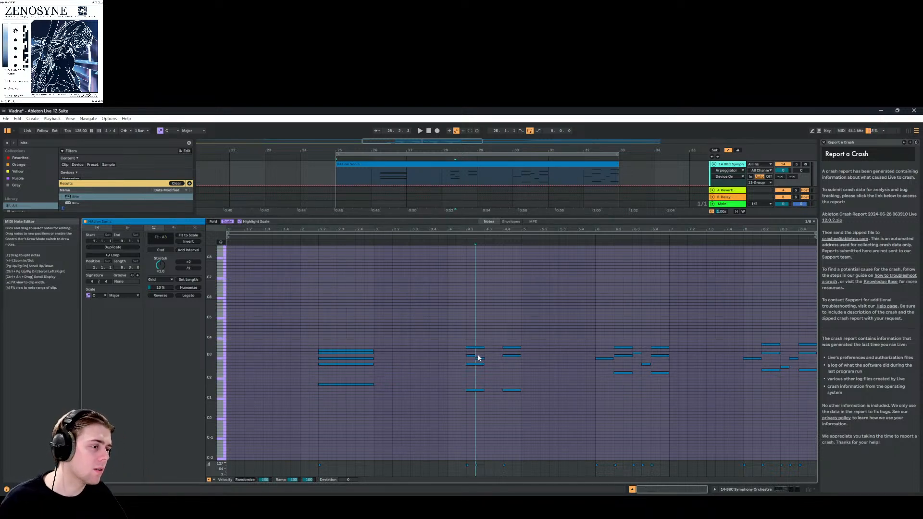
shift+click(470, 356)
key(shift+Right)
key(shift+Right)
key(shift+Right)
key(shift+Right)
key(shift+Right)
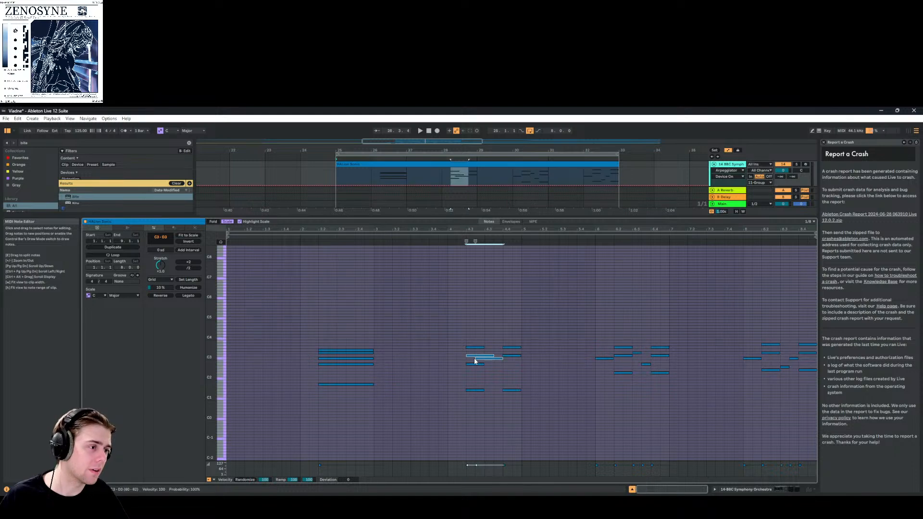
click(524, 370)
click(530, 359)
key(Left)
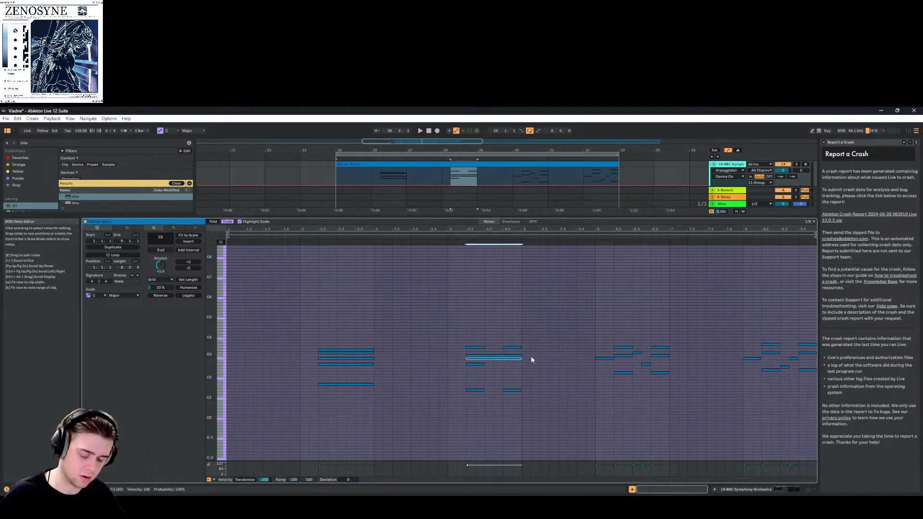
Add full-length copies of the C3 note at A2 and F1 in the bar 4 chord
key(Down)
key(Down)
key(Down)
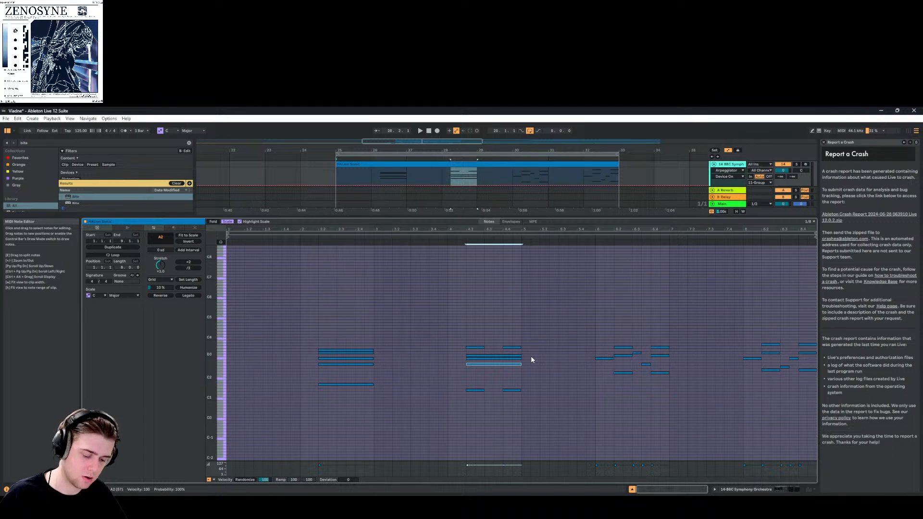
key(Down)
key(Down)
key(Down)
key(Down)
key(Down)
key(Down)
key(Down)
key(Down)
key(Down)
key(Down)
key(Down)
key(Down)
key(Down)
key(Down)
key(Down)
key(Down)
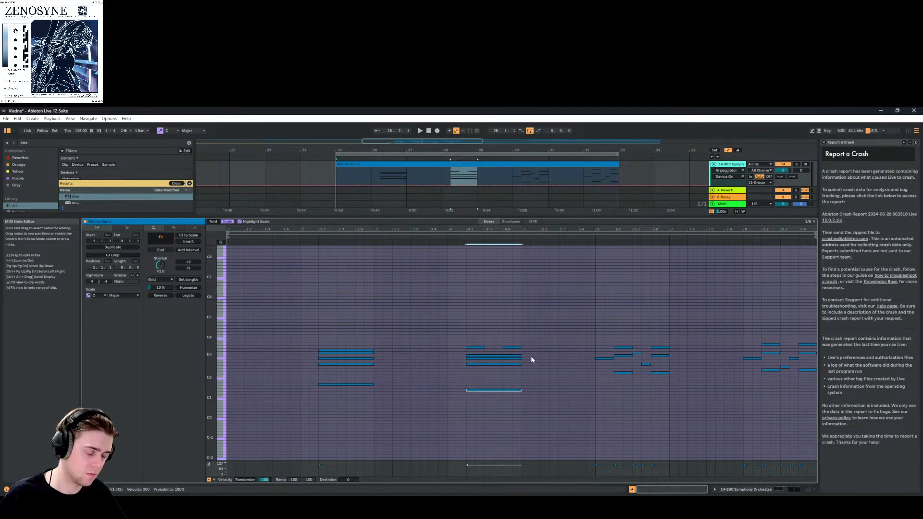
Add a full-length copy of the note at G3 on top of the bar 4 chord
key(shift+Up)
key(Up)
key(Up)
key(Up)
key(Up)
key(Up)
key(Up)
key(Up)
key(Up)
key(Up)
key(Up)
key(Up)
key(Up)
key(Up)
key(Up)
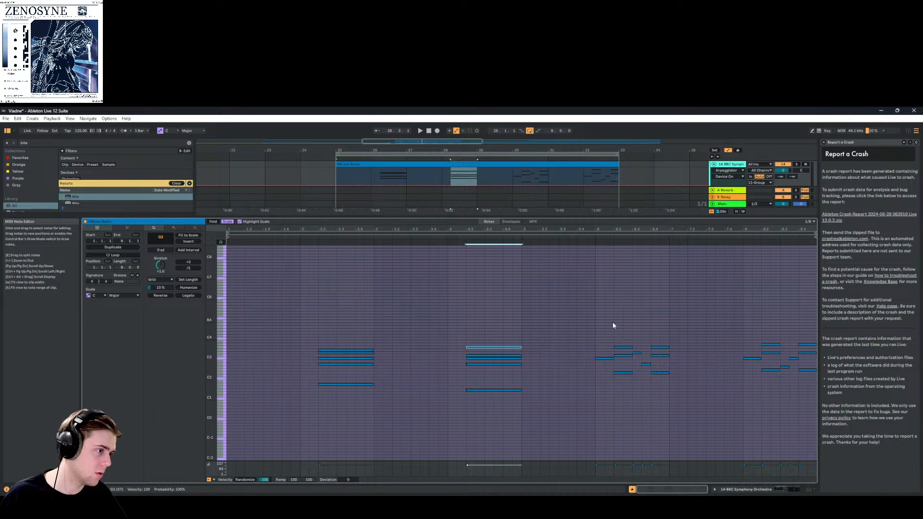
Lengthen the E2, D3 and G3 notes of the bar 6 chord and its earlier C3 note towards the end of the bar
drag(621, 316, 627, 384)
key(shift+Right)
key(shift+Right)
key(shift+Right)
key(shift+Right)
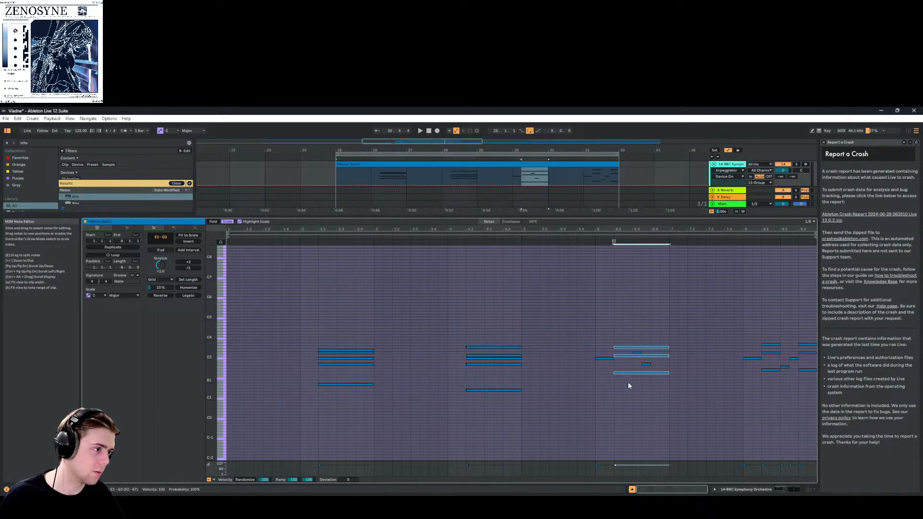
click(600, 358)
key(shift+Right)
key(shift+Right)
key(shift+Right)
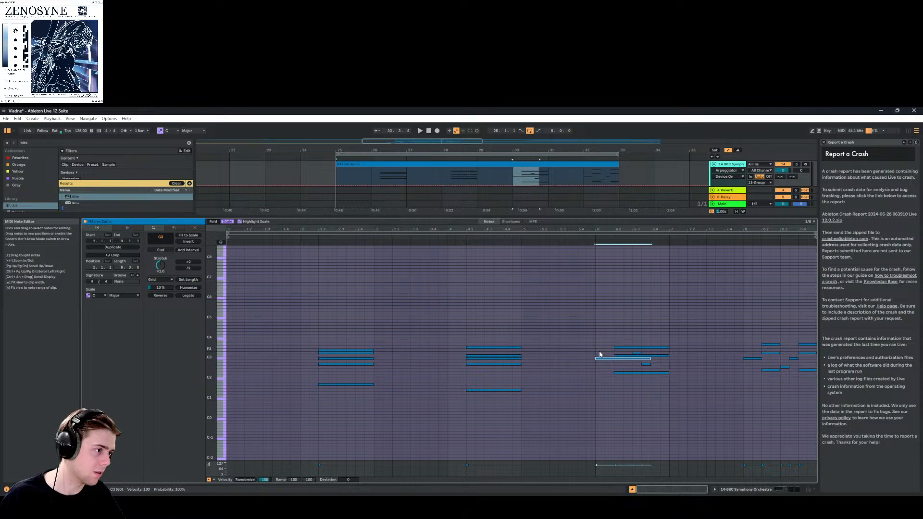
Add full-length copies of the bar 6 chord's C3 note at A2 and E3
key(Down)
key(Down)
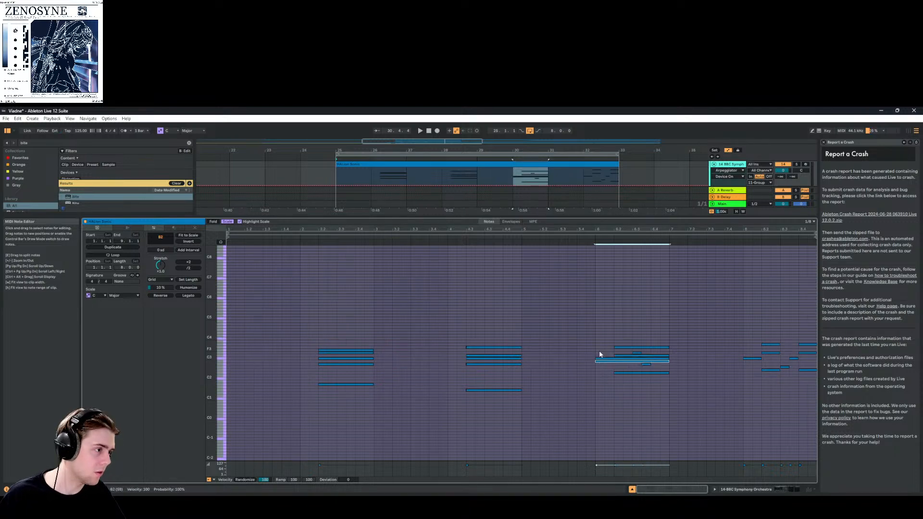
key(ctrl+c)
key(ctrl+v)
key(Up)
key(Up)
key(Up)
key(Up)
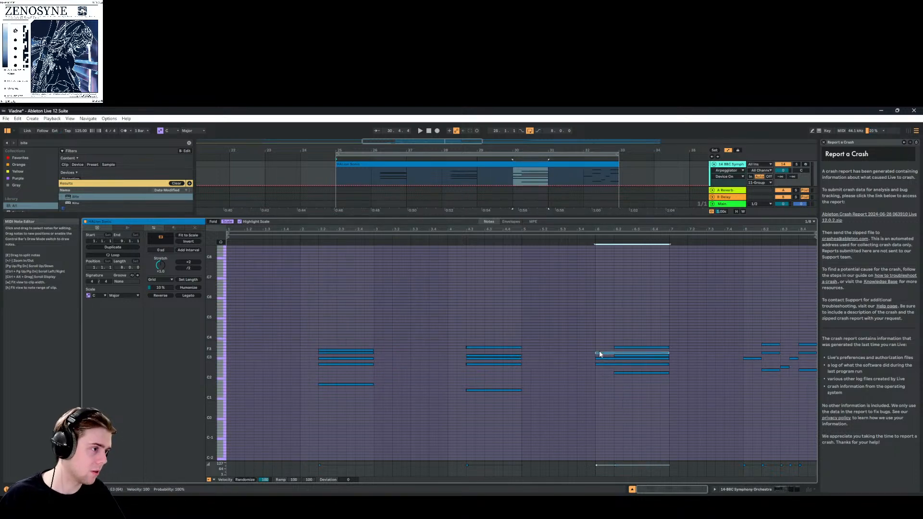
Align the starts of all the bar 6 chord's notes to the beginning of bar 6
shift+click(610, 358)
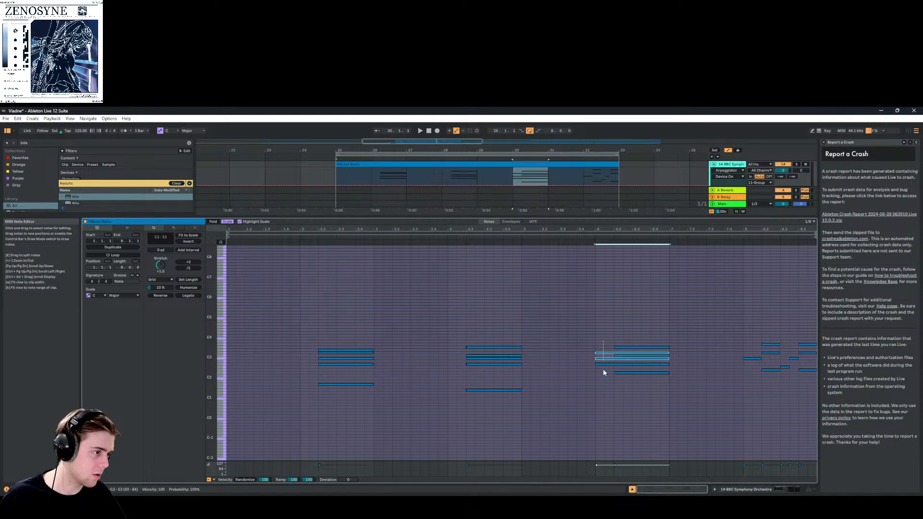
shift+click(603, 364)
key(Right)
key(Right)
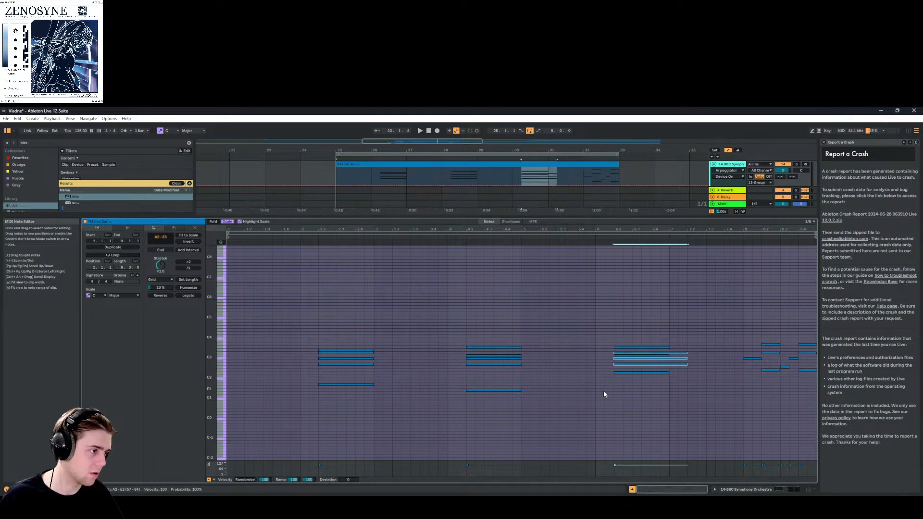
shift+click(620, 373)
shift+click(627, 347)
key(Left)
key(Left)
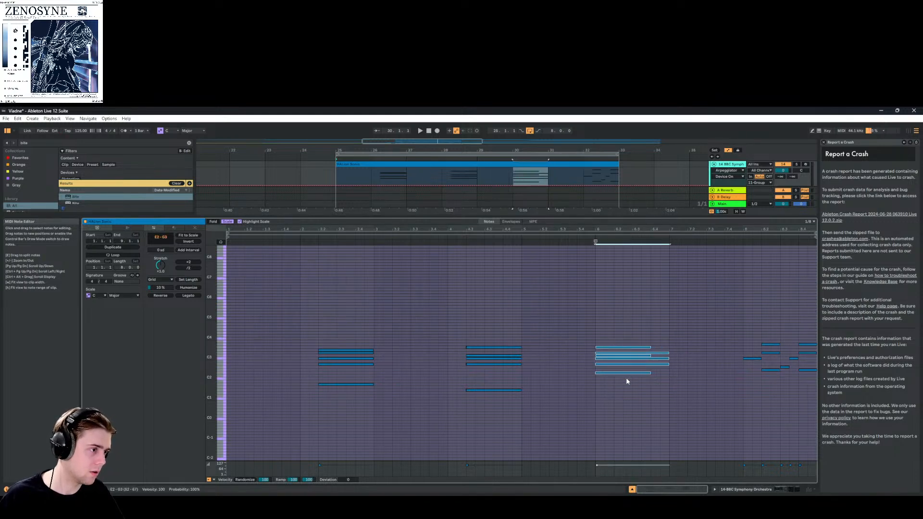
Adjust the lengths of the bar 6 chord's notes so they all end together at the start of bar 7
key(shift+Right)
key(shift+Right)
key(shift+Right)
key(shift+Left)
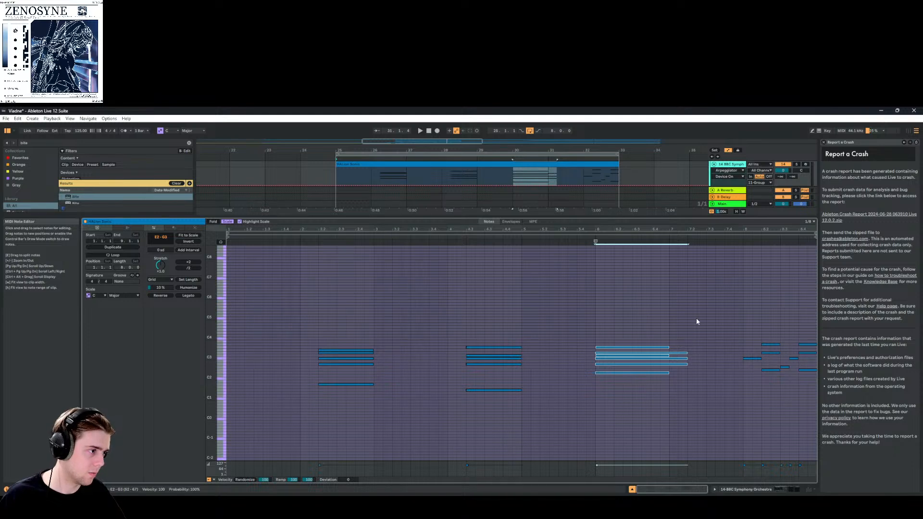
drag(696, 318, 682, 364)
key(shift+Left)
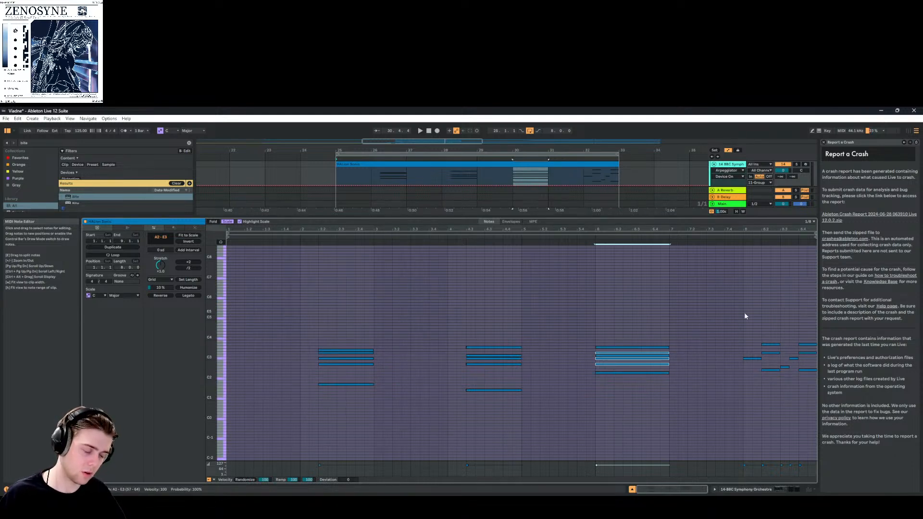
Copy the complete bar 6 chord to the start of bar 8
drag(626, 329, 613, 435)
key(ctrl+v)
key(Right)
key(Right)
key(Right)
key(Right)
key(Right)
key(Right)
key(Right)
key(Right)
key(Right)
key(Right)
key(Right)
key(Right)
key(Right)
key(Right)
key(Right)
key(Right)
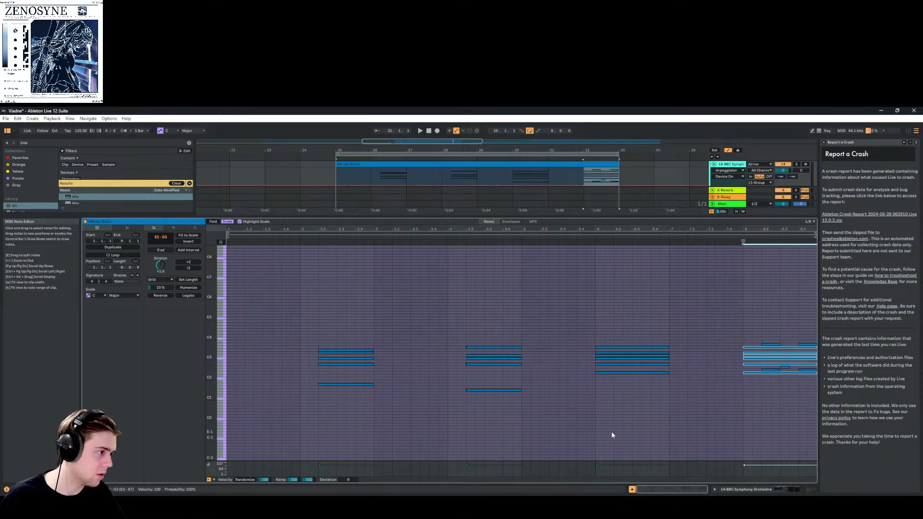
Transpose the bar 8 chord copy up one scale step and move its B2 note to C3
key(Up)
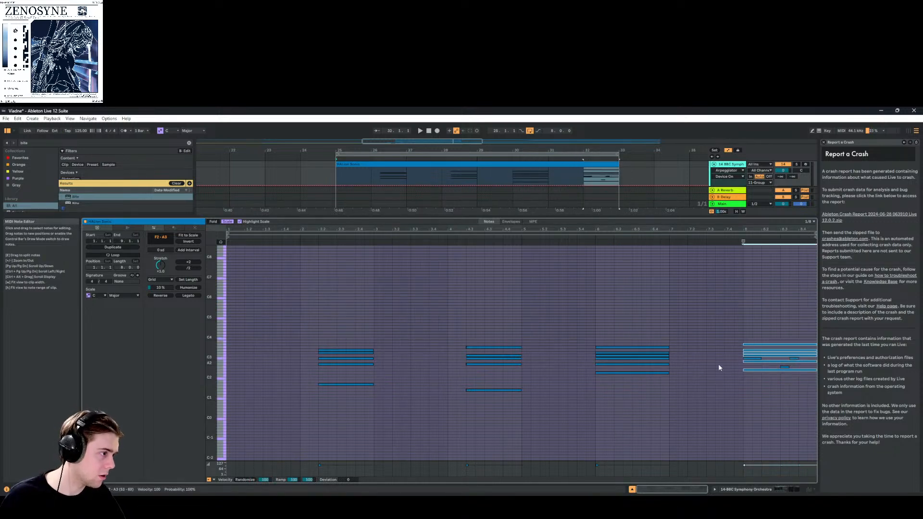
drag(717, 360, 731, 361)
double_click(745, 363)
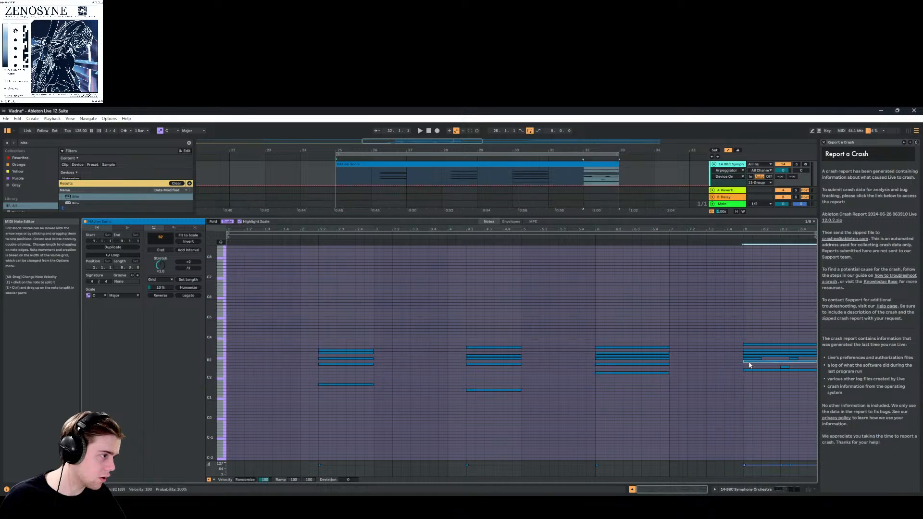
key(shift+Down)
key(shift+Up)
key(Down)
key(Down)
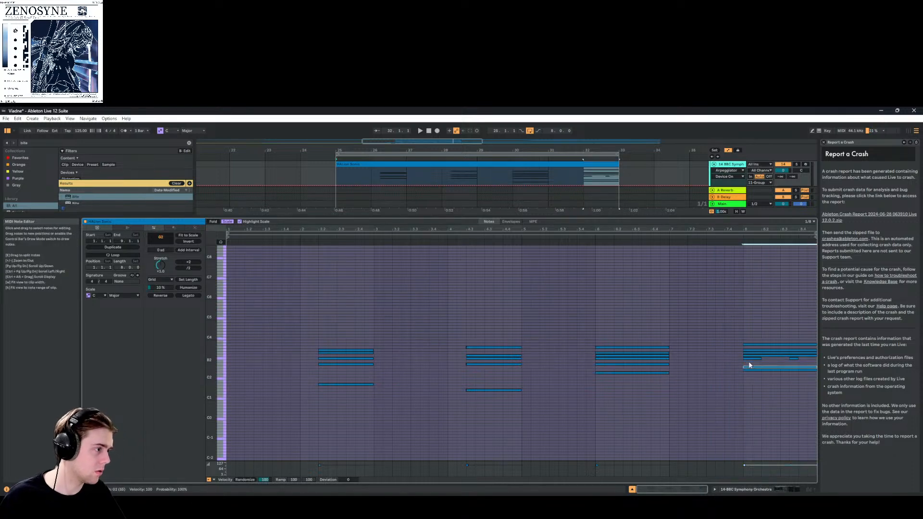
key(Up)
key(Up)
key(Up)
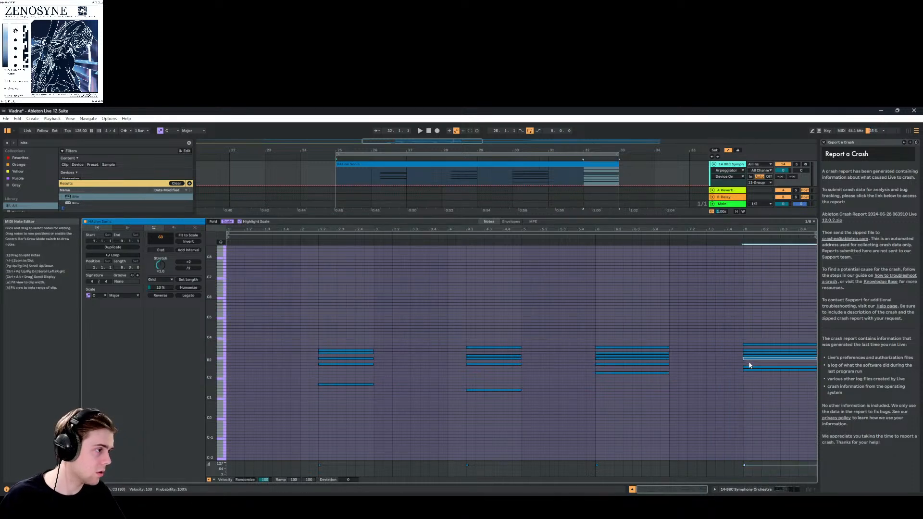
click(745, 361)
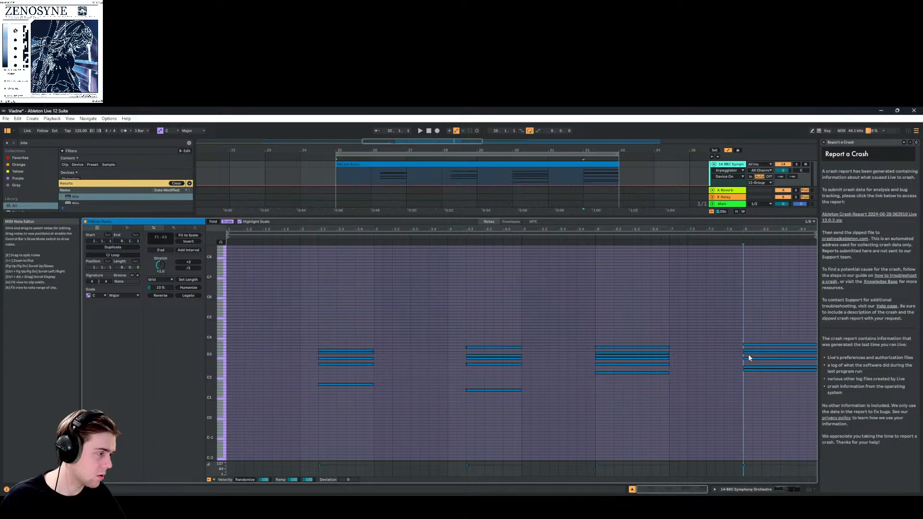
Start playback and replace the arpeggiator on the 14 BBC Symphony track with a default Arpeggiator, found by searching for "arp"
key(space)
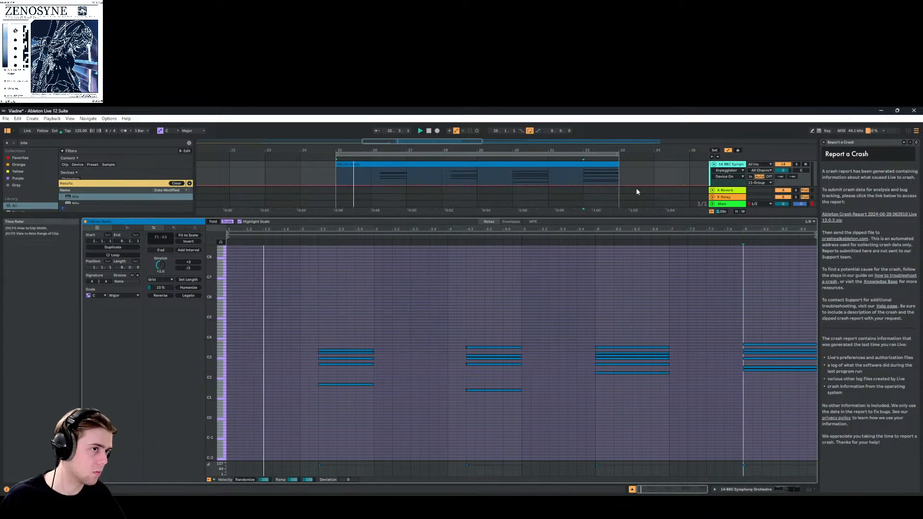
click(729, 170)
click(730, 170)
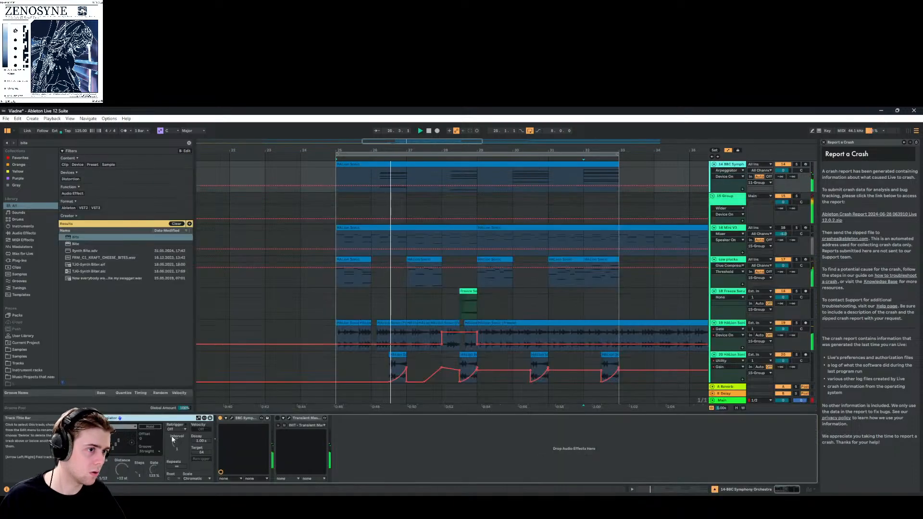
key(shift+Tab)
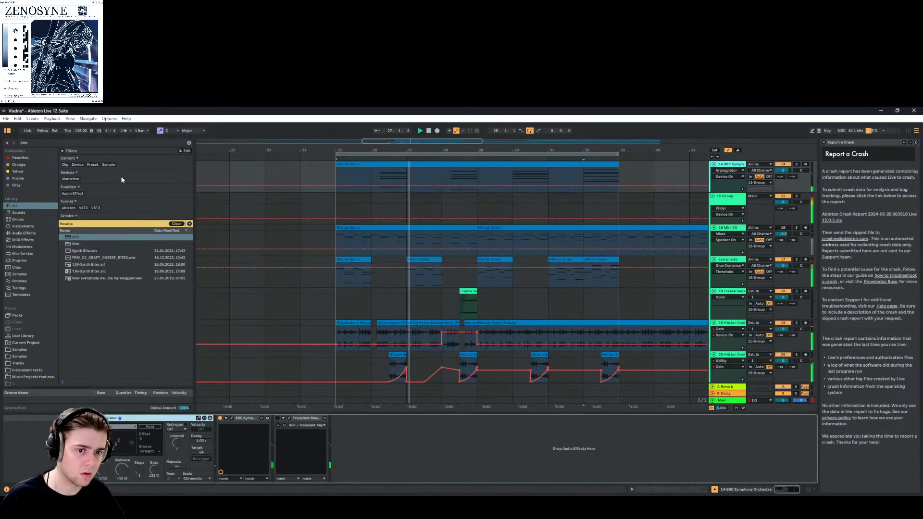
click(188, 143)
text(arp)
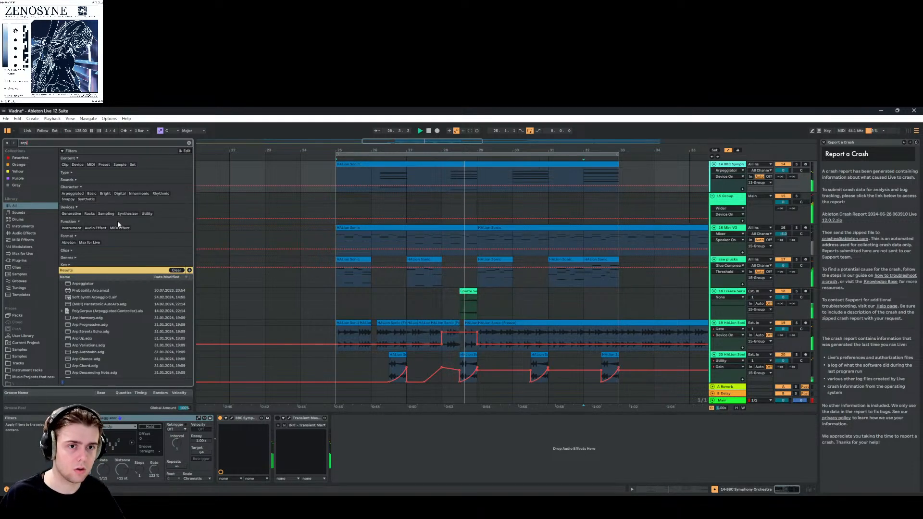
key(Down)
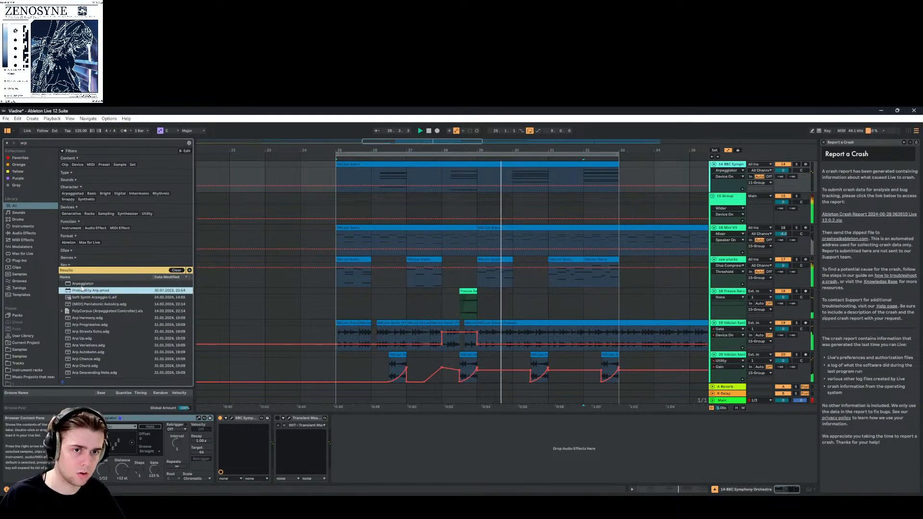
drag(211, 447, 210, 446)
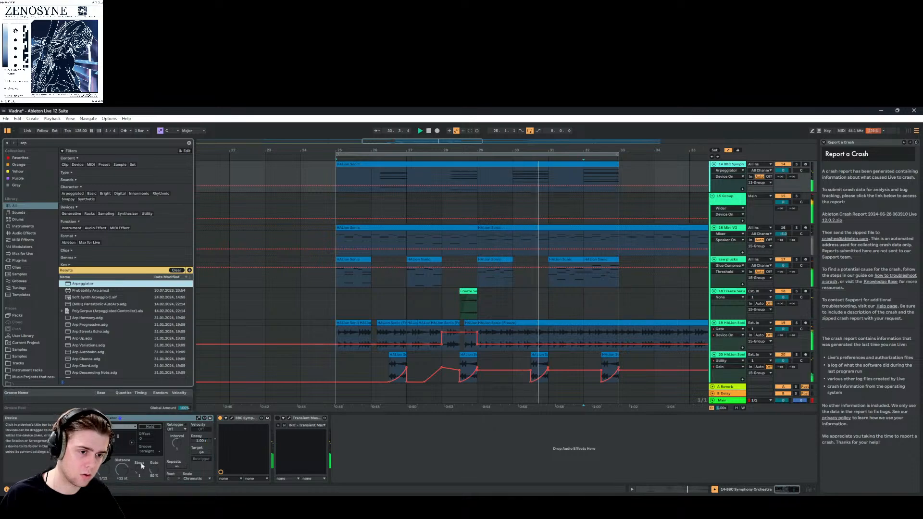
Choose another style for the Arpeggiator, switch the device on, lower its transpose steps and stop playback
click(115, 427)
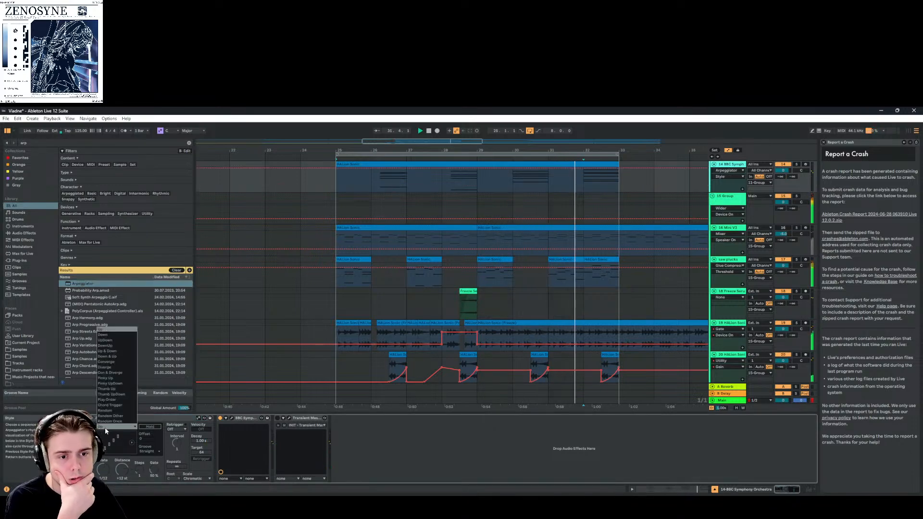
click(113, 352)
click(93, 418)
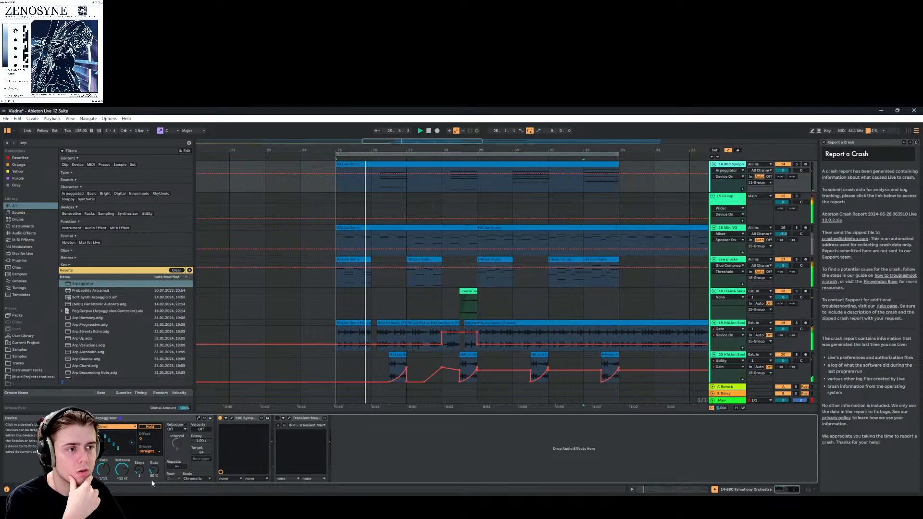
scroll(414, 310, up, 3)
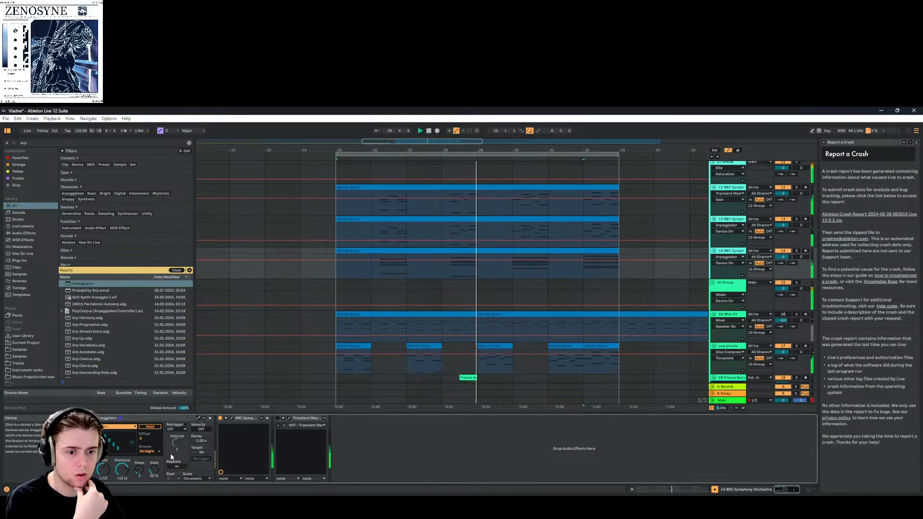
drag(139, 470, 139, 476)
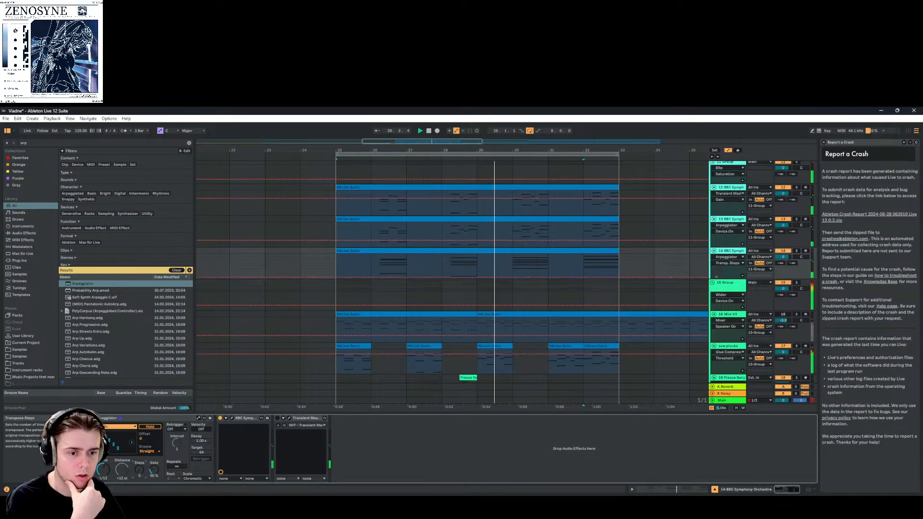
key(space)
click(189, 142)
text(sassion)
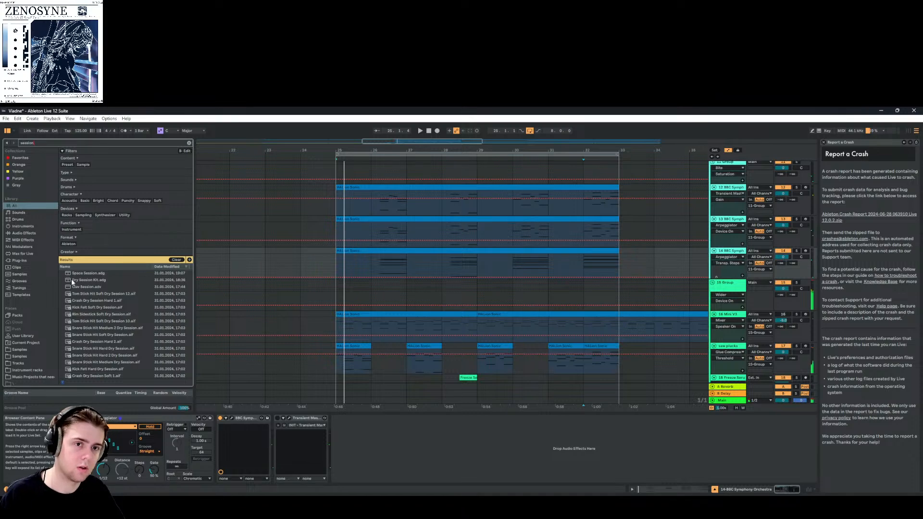
key(BackSpace)
key(BackSpace)
key(BackSpace)
key(BackSpace)
key(BackSpace)
key(BackSpace)
Search the browser for "kontakt" and load Kontakt 7 as the instrument on track 14
text(kontakt)
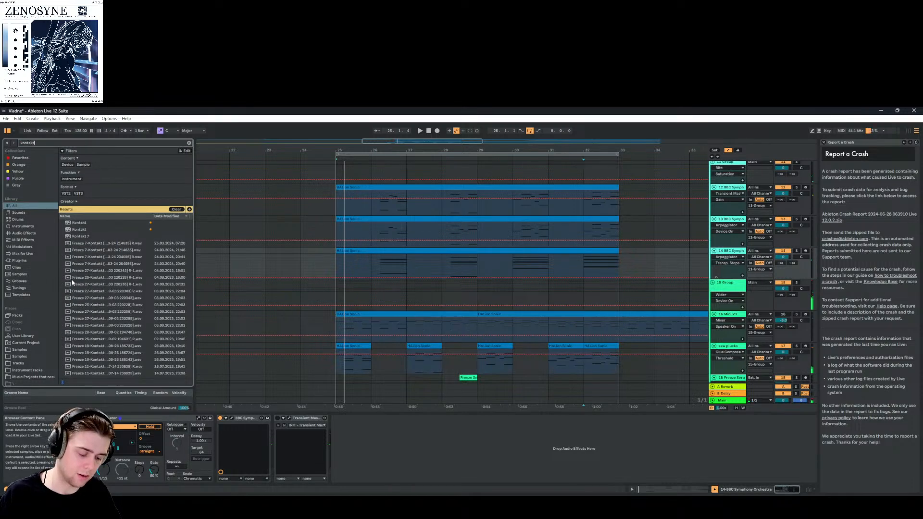
click(77, 236)
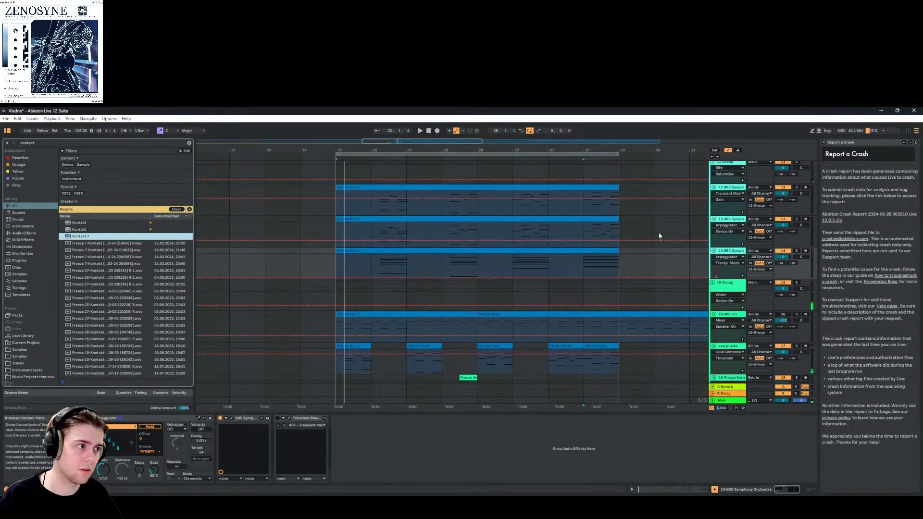
key(Return)
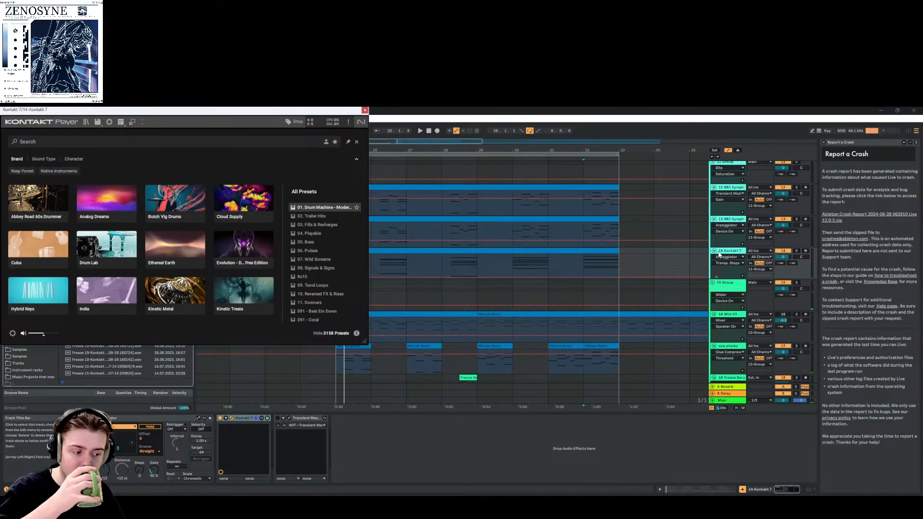
Load the Session Strings 2 instrument in Kontakt and set its main articulation to Staccato
scroll(194, 261, down, 10)
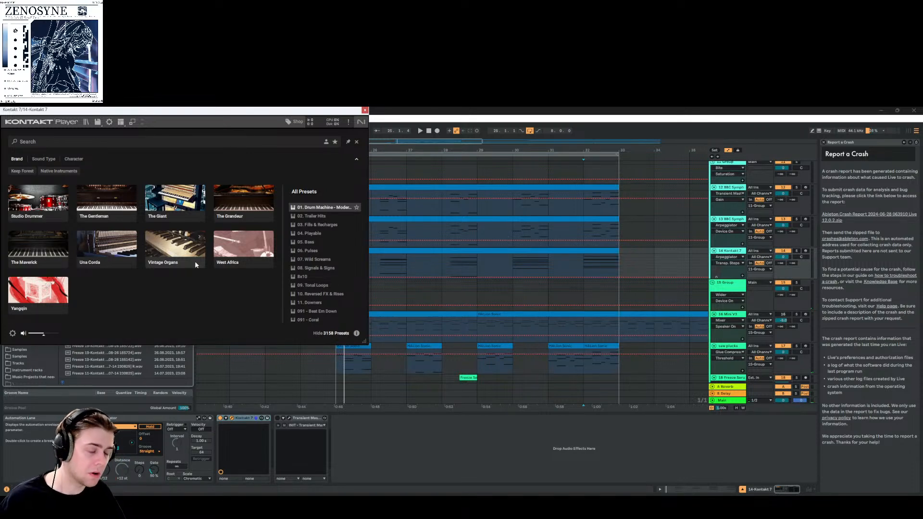
scroll(154, 260, up, 2)
scroll(154, 259, down, 1)
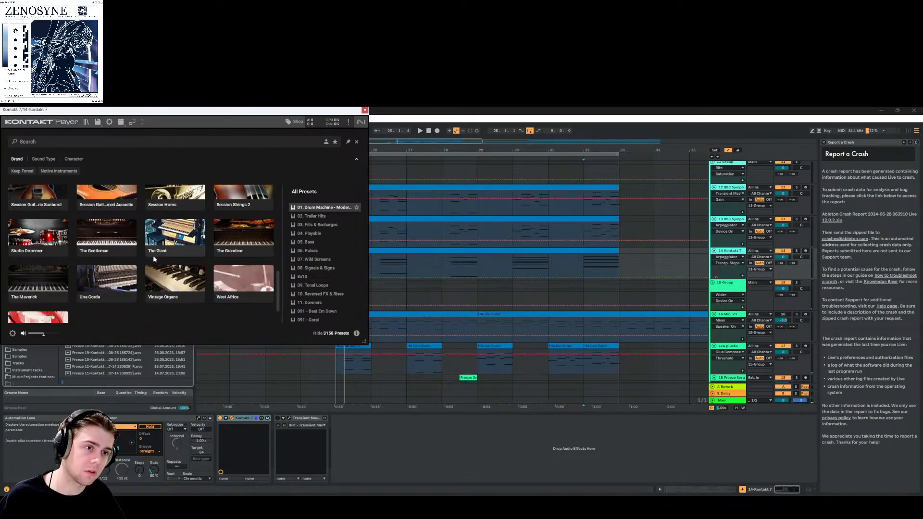
scroll(210, 282, up, 1)
click(244, 248)
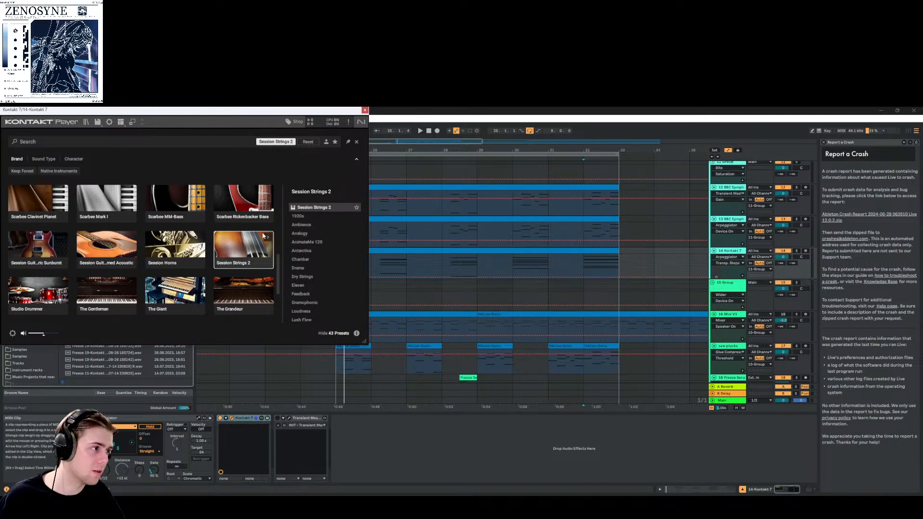
double_click(304, 208)
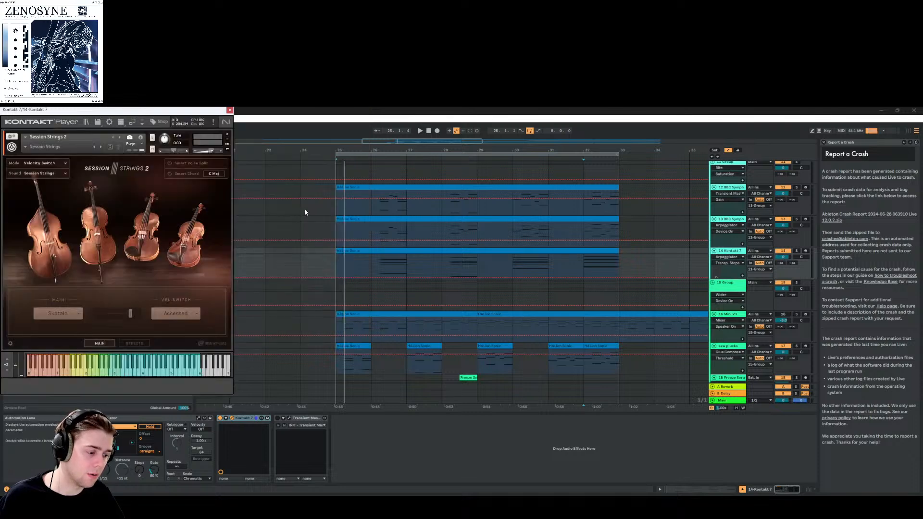
click(66, 315)
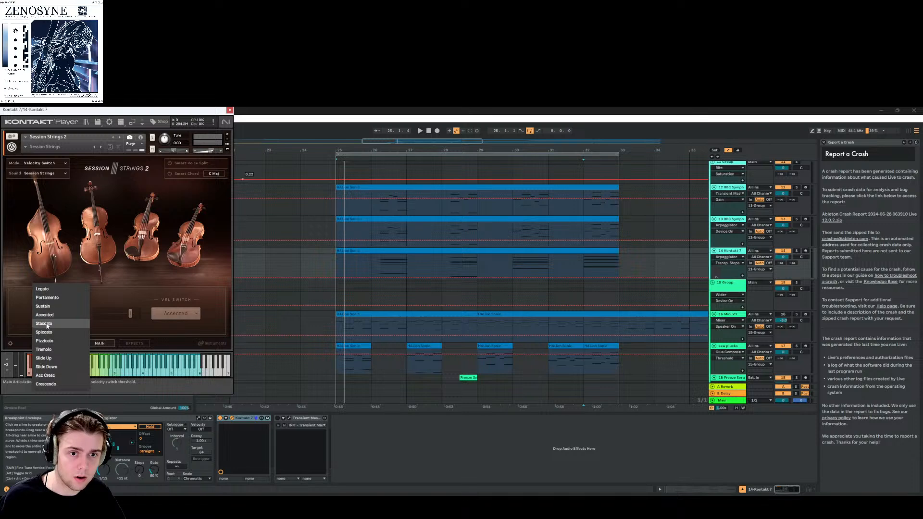
click(42, 324)
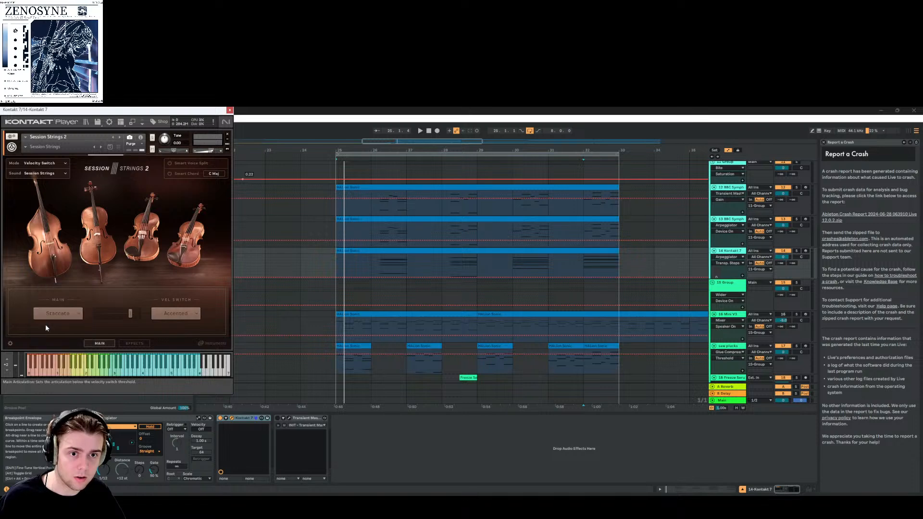
Play the Kontakt 7 track's clip from bar 25 and toggle the track's solo to audition the strings
click(385, 252)
key(space)
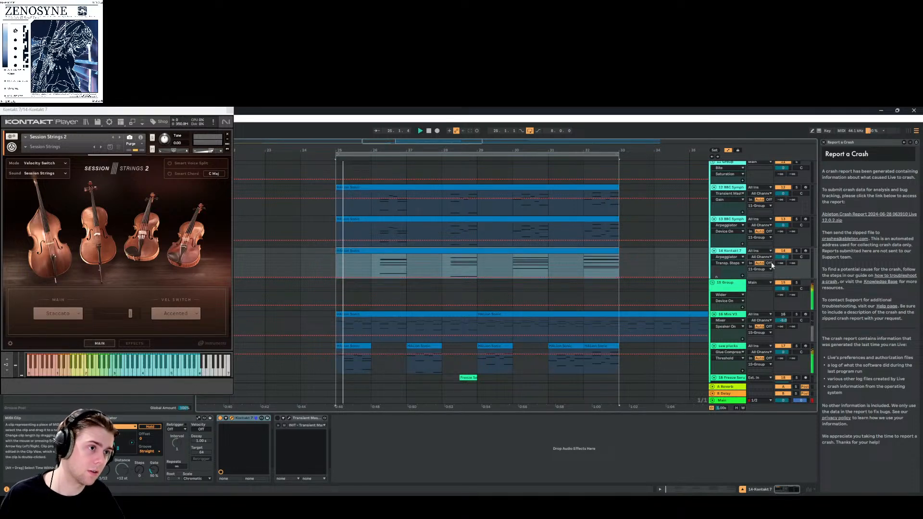
click(797, 251)
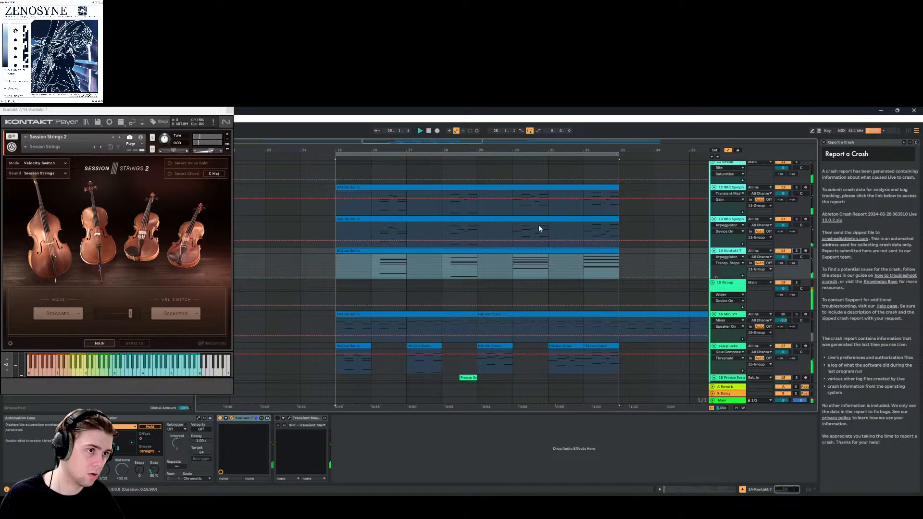
Delete bar 26 from the clip on the 13 BBC Symphony track and select the remaining clip from bar 27
click(382, 211)
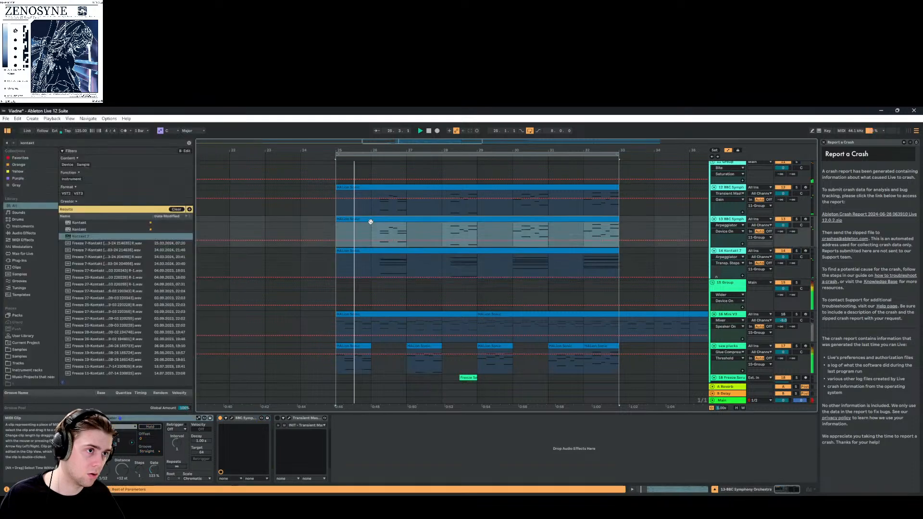
click(417, 219)
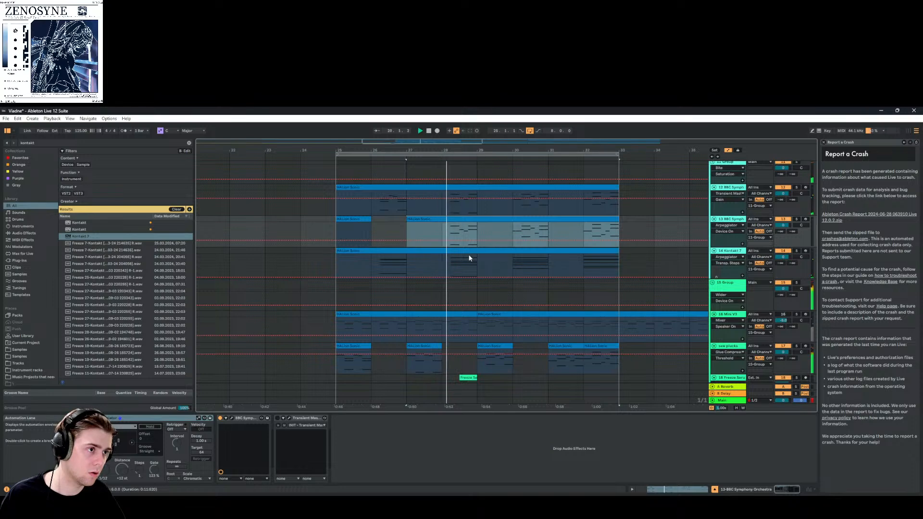
Split the 13 BBC Symphony track's clip at bar 30 and delete bar 30 from it
click(512, 233)
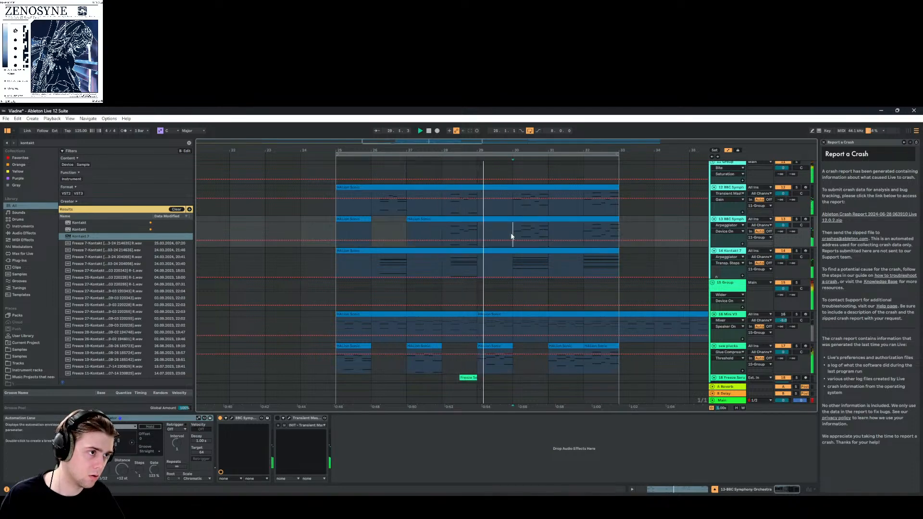
key(ctrl+e)
drag(513, 221, 548, 220)
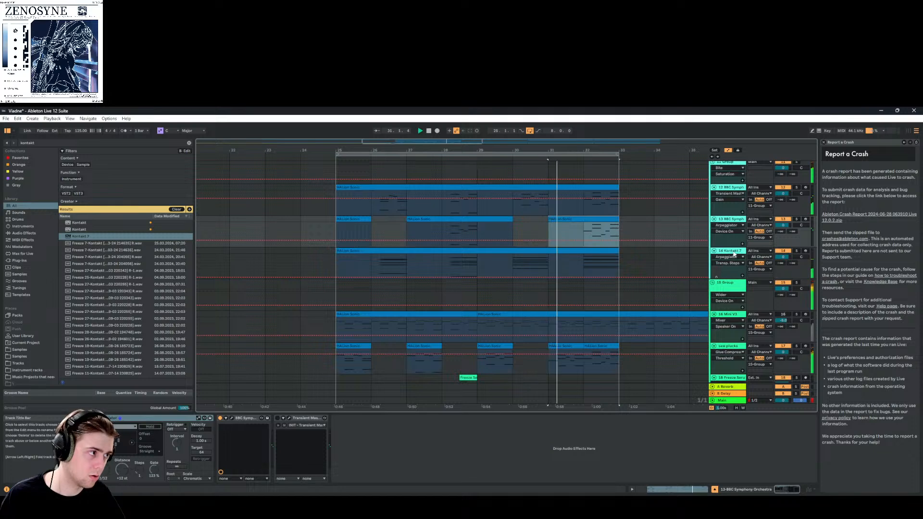
Open the Kontakt 7 track's clip notes and toggle the Color effect on the Session Strings 2 effects page
key(Down)
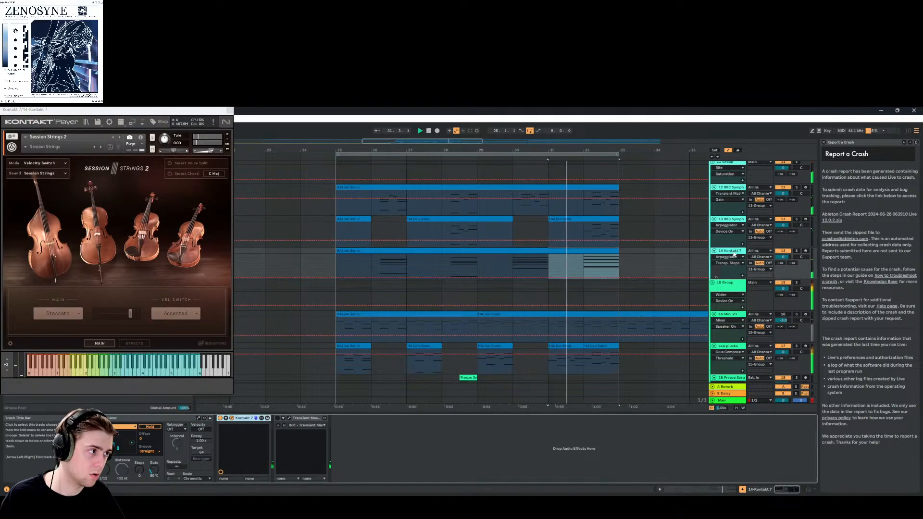
click(214, 154)
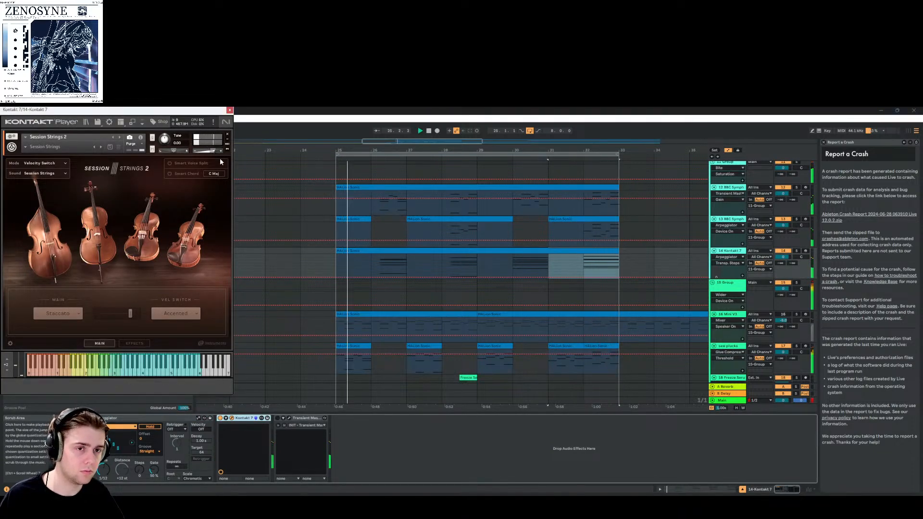
double_click(391, 255)
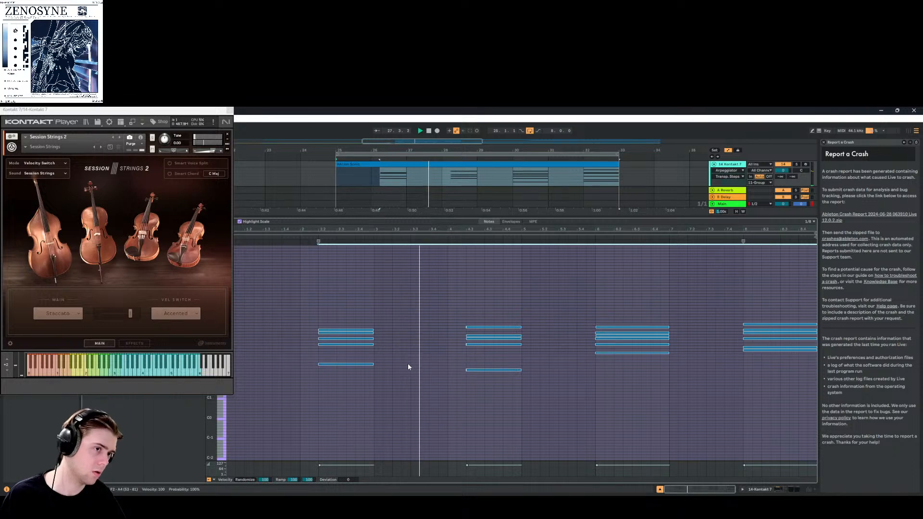
click(124, 343)
click(162, 242)
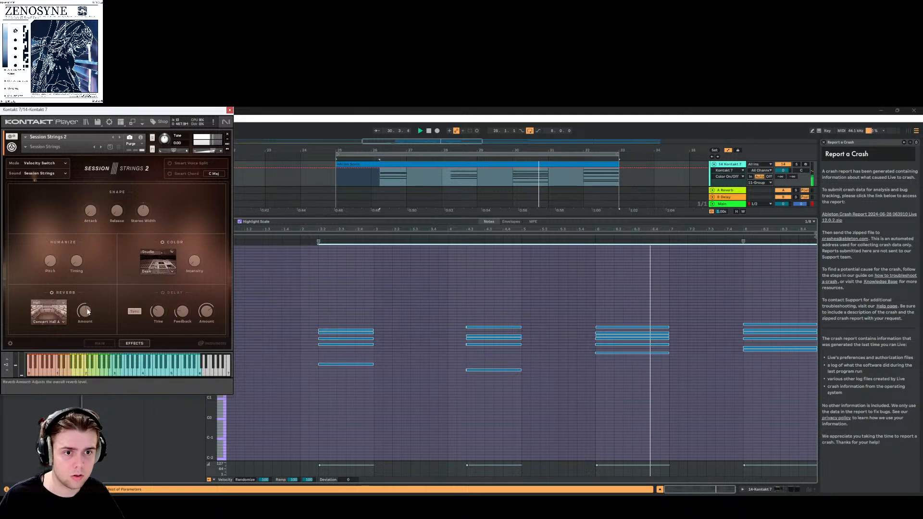
Set the Session Strings 2 reverb to Wooden Hall with an amount of 1.5 dB, toggle the reverb and close Kontakt
click(48, 324)
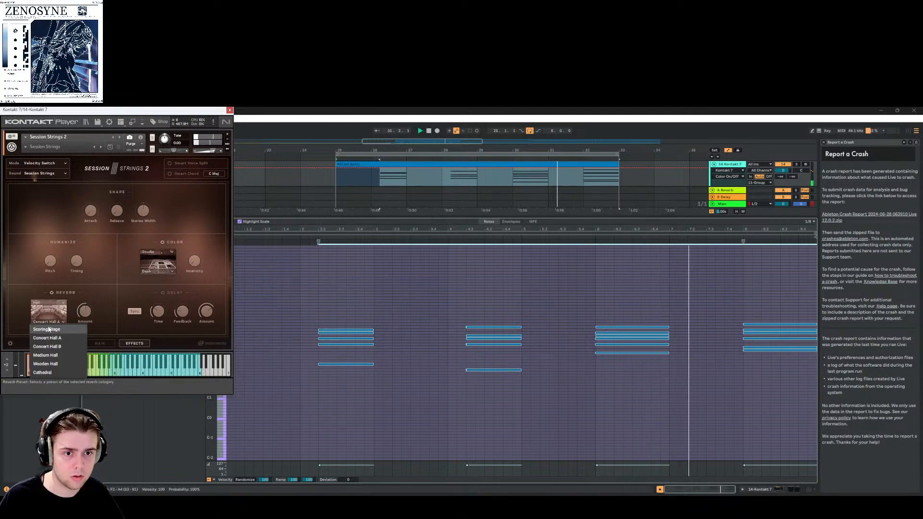
click(46, 364)
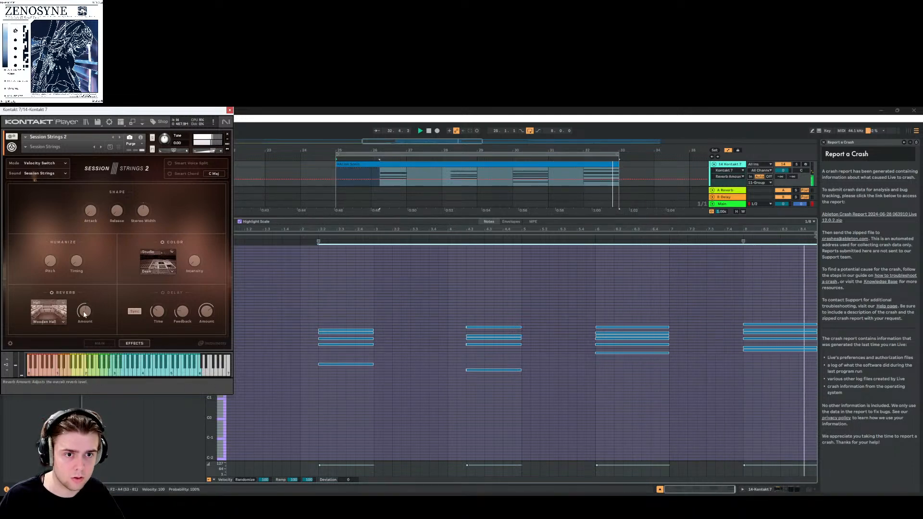
drag(97, 288, 95, 294)
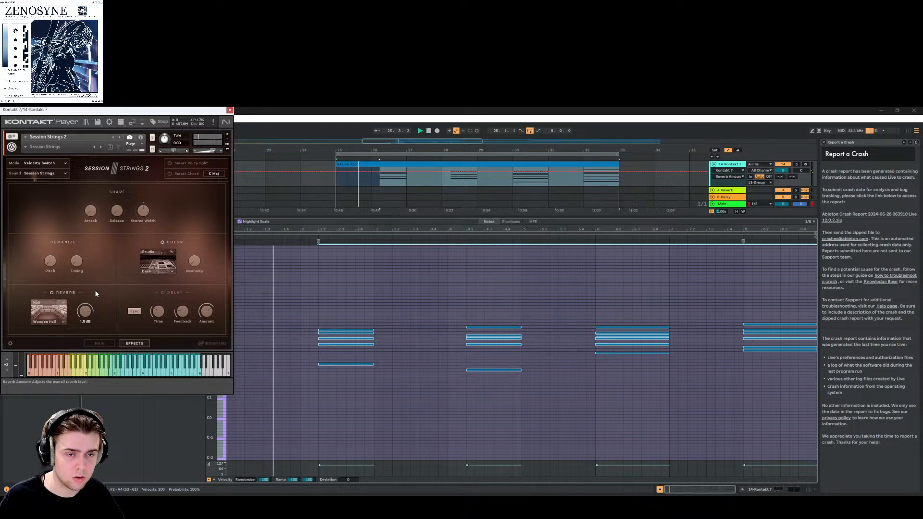
click(52, 292)
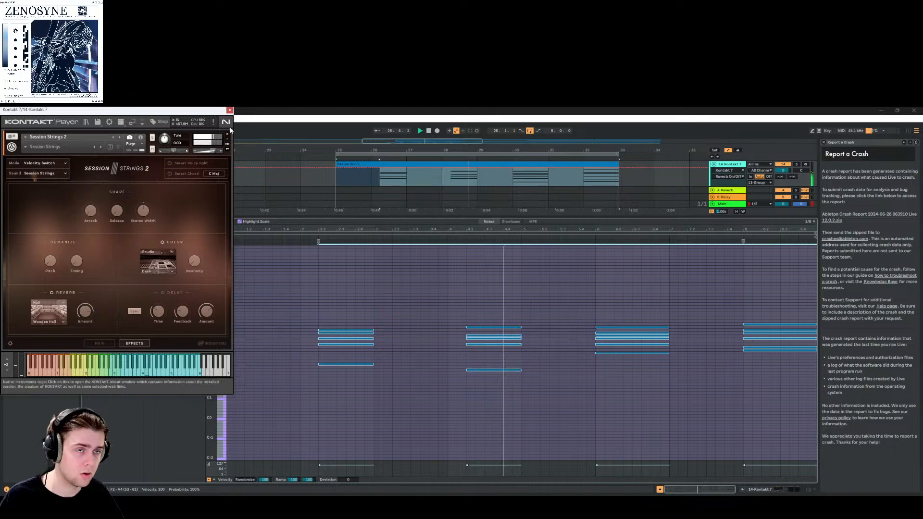
click(230, 110)
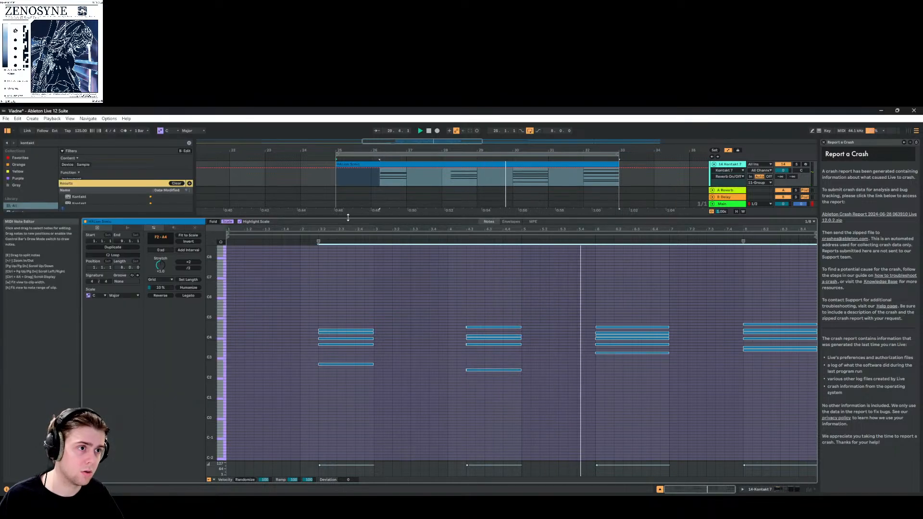
Move all Kontakt 7 chord notes two 1/8 grid steps earlier and lengthen them by two 1/8 steps
drag(348, 218, 351, 360)
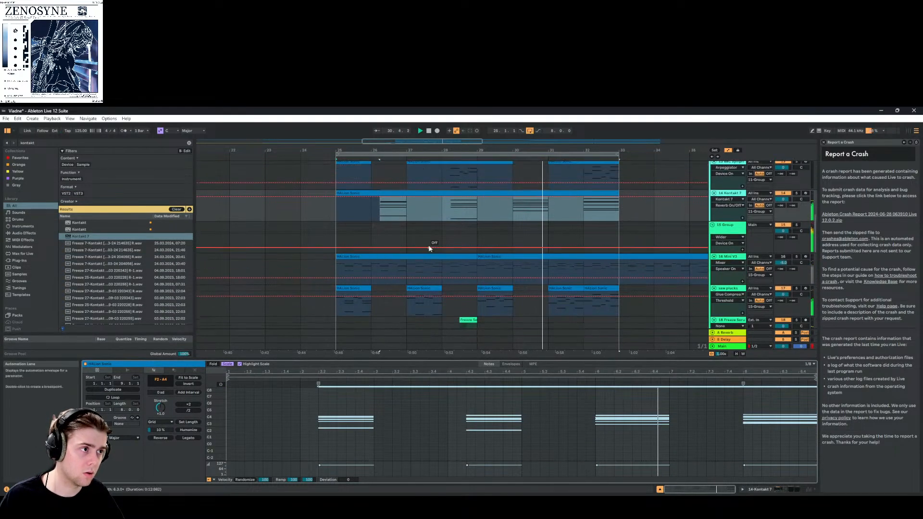
scroll(429, 248, up, 3)
drag(442, 358, 439, 414)
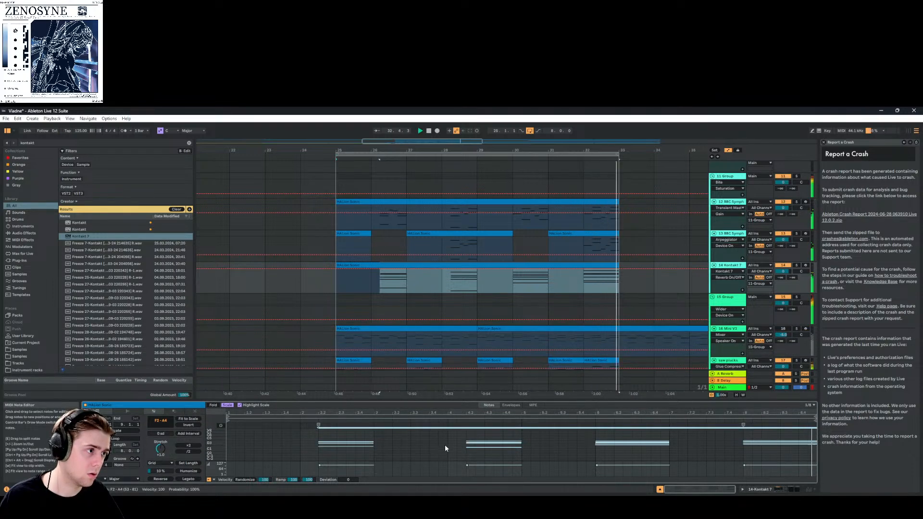
key(space)
key(Left)
key(Left)
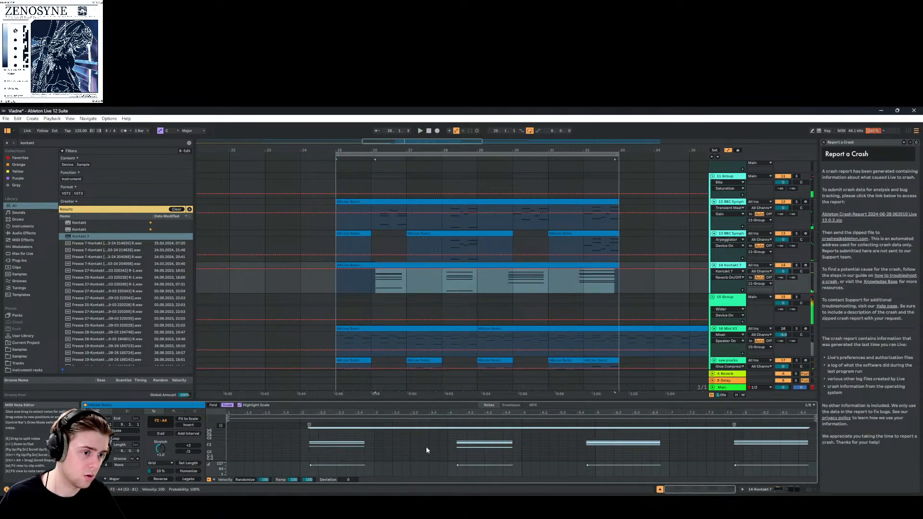
key(shift+Right)
key(shift+Right)
key(space)
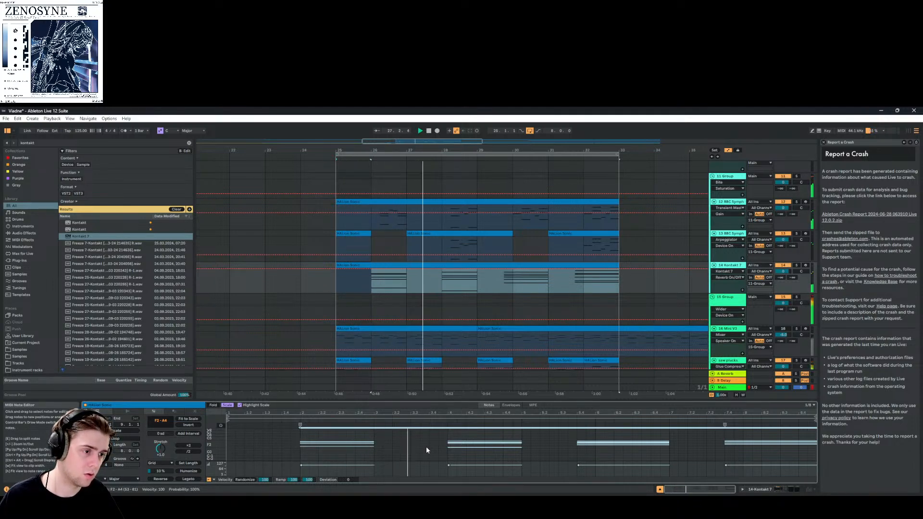
Try the Kontakt 7 chord notes one octave higher, and settle on one octave below their original pitch, spanning F1 to A3
key(shift+Up)
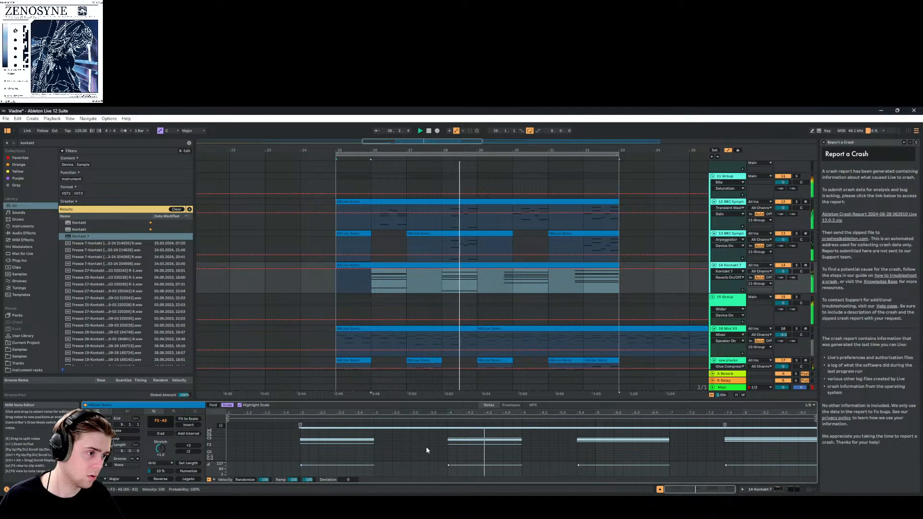
key(shift+Down)
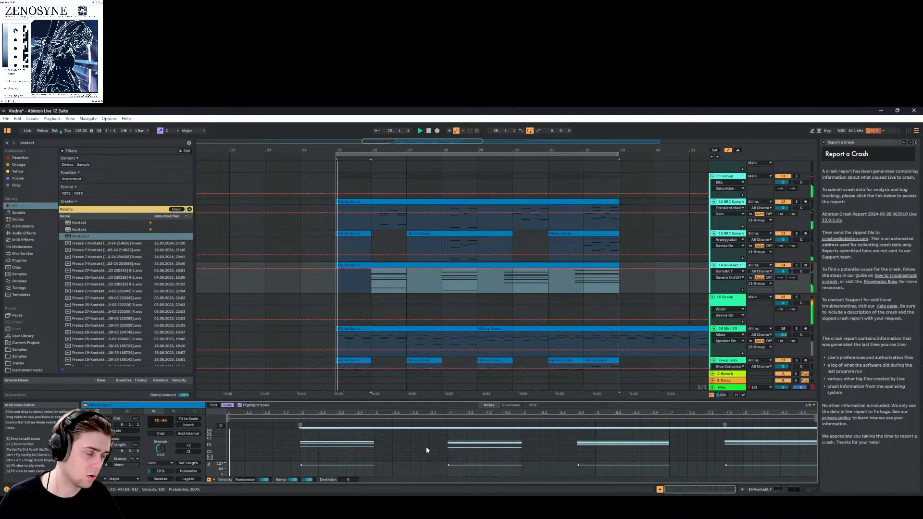
key(shift+Down)
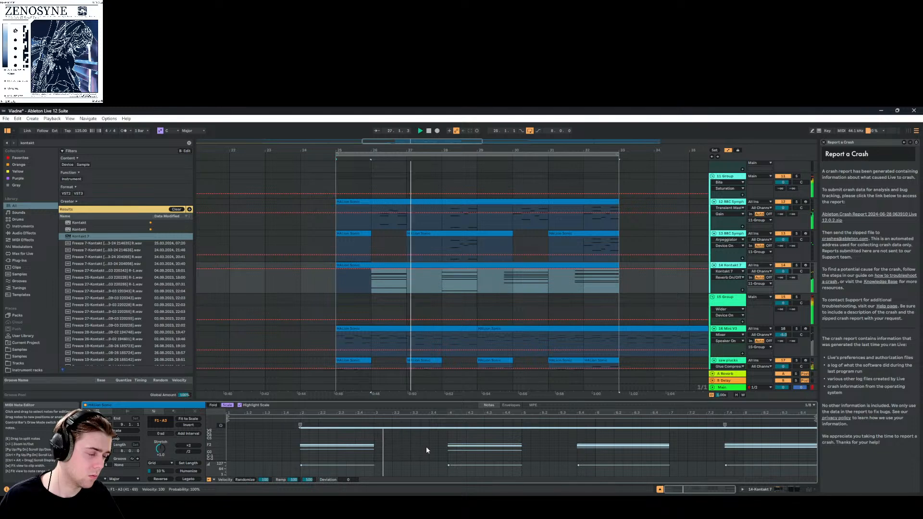
Slow the synced rate of the Kontakt 7 track's Arpeggiator and raise its gate while listening to the strings
click(721, 281)
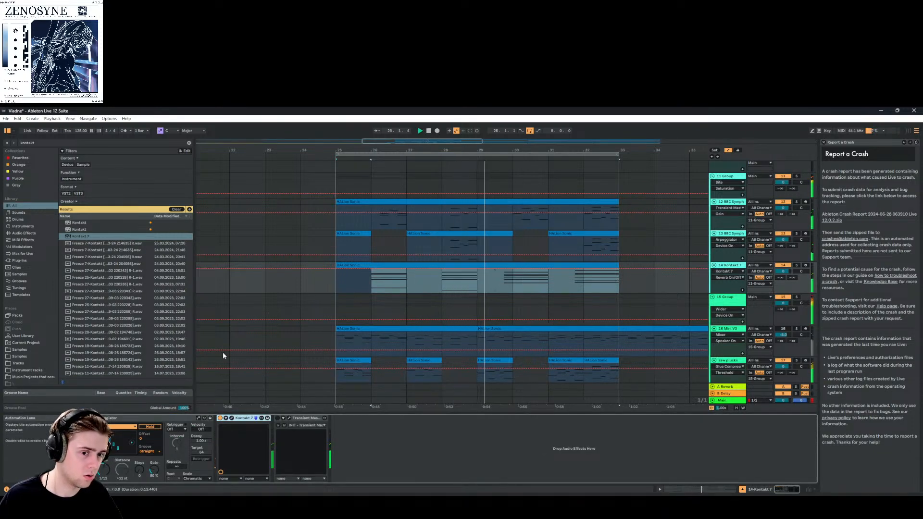
drag(103, 470, 105, 473)
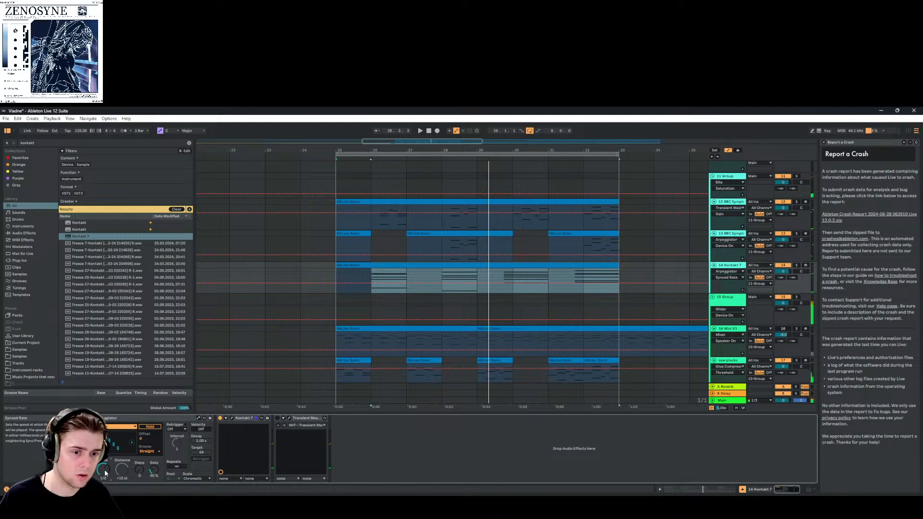
key(space)
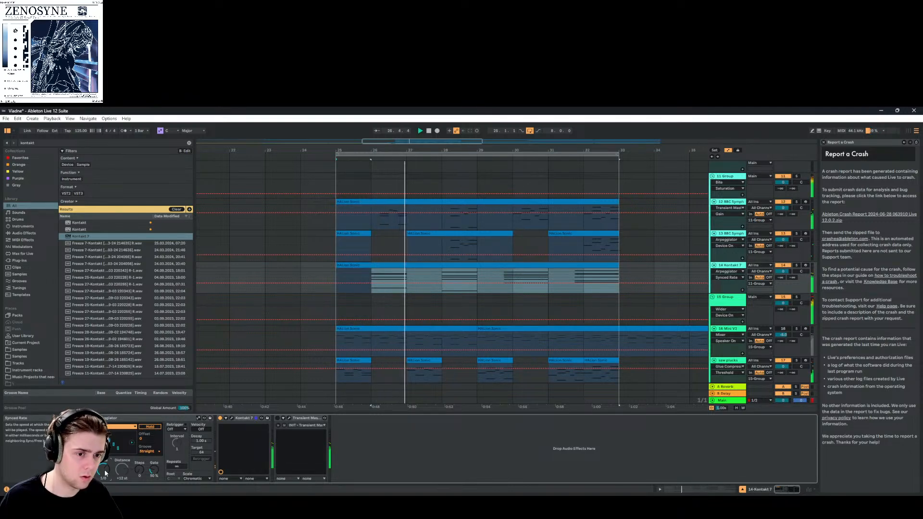
drag(154, 470, 154, 463)
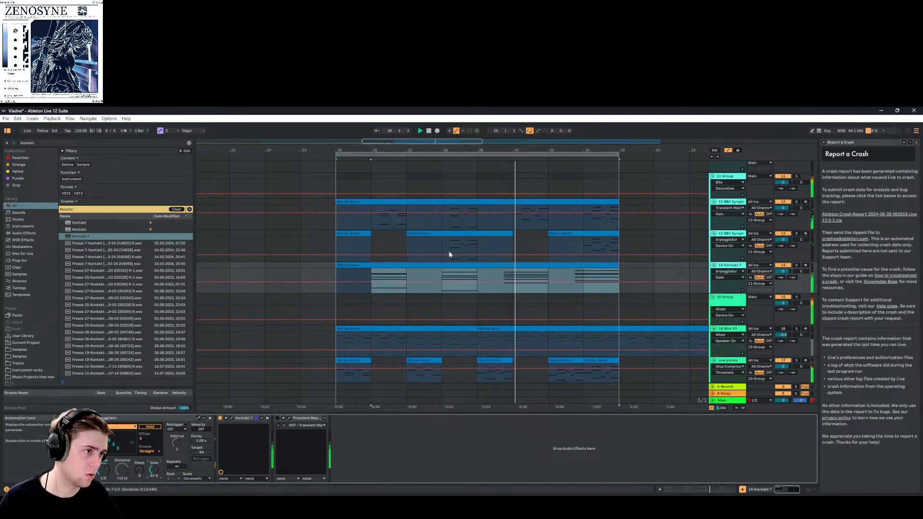
Using a 1/4 grid, split the Kontakt 7 clip and delete the last beat of bar 29 and all of bar 31
right_click(541, 309)
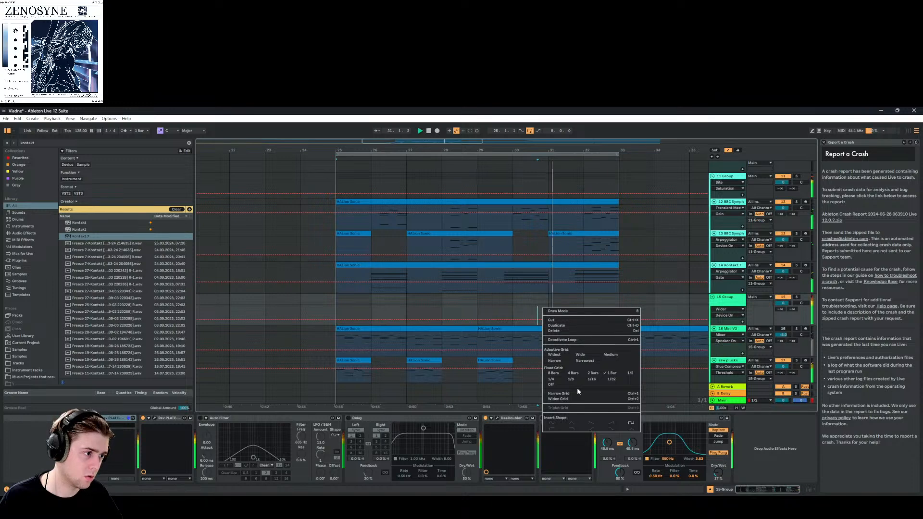
click(559, 393)
right_click(500, 305)
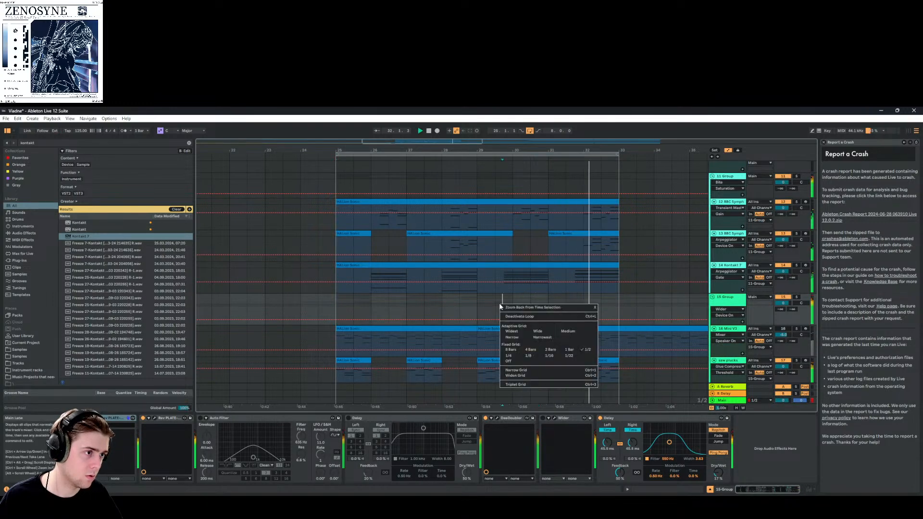
click(508, 355)
click(503, 288)
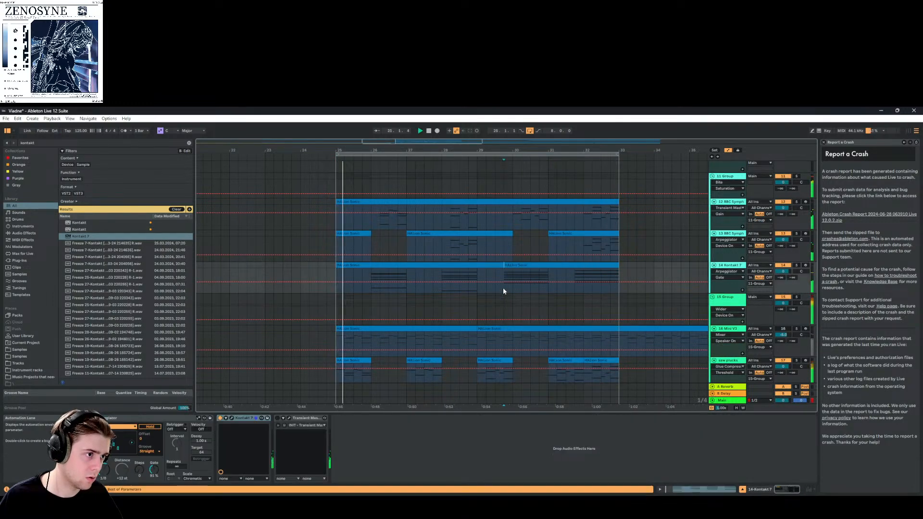
click(503, 289)
drag(527, 266, 619, 264)
click(559, 276)
key(ctrl+e)
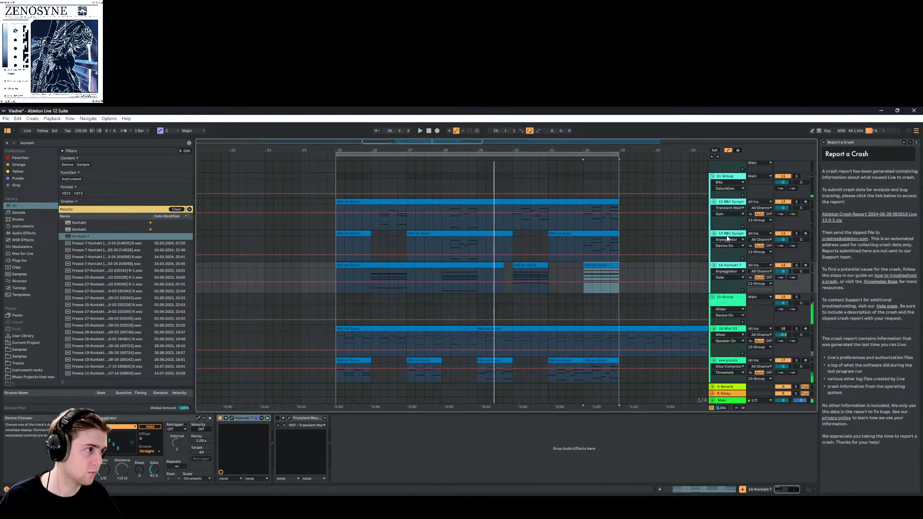
Audition individual layers by toggling the 13 BBC Symphony track and soloing the 28 Audio and 29 HALion Sonic tracks
key(Up)
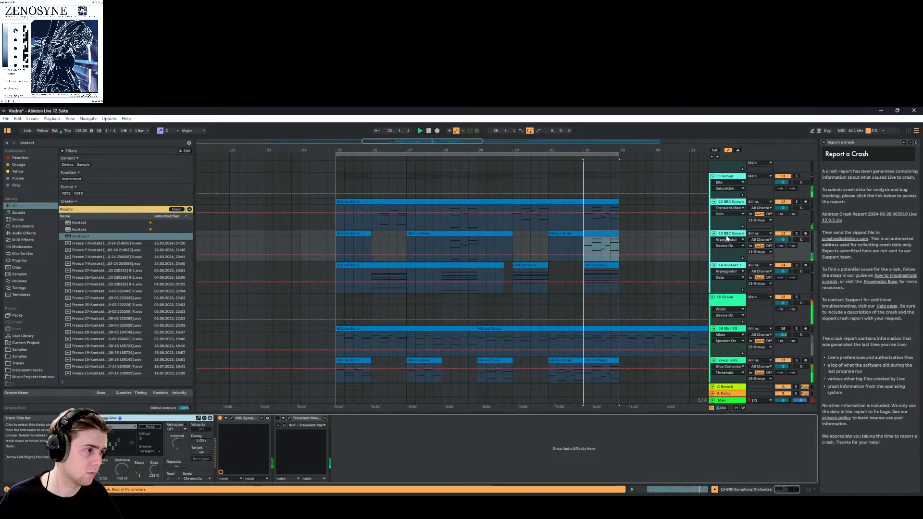
click(782, 234)
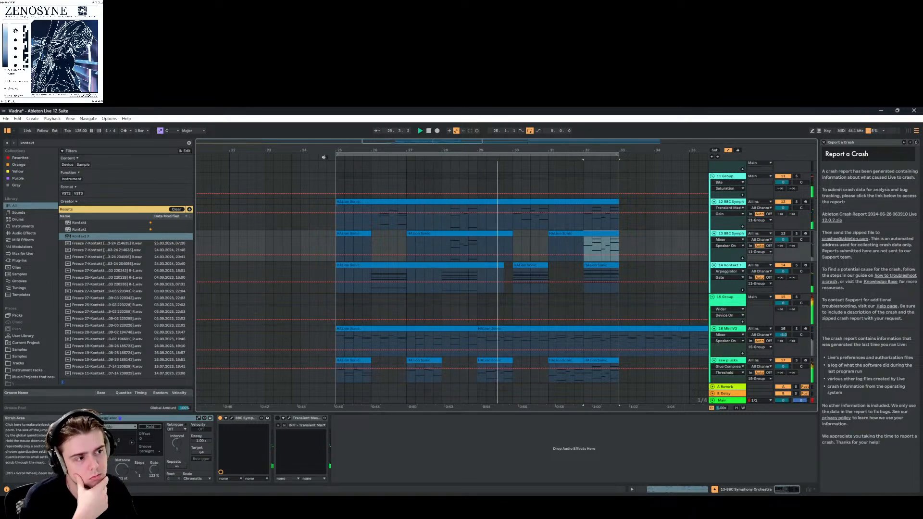
scroll(417, 245, down, 10)
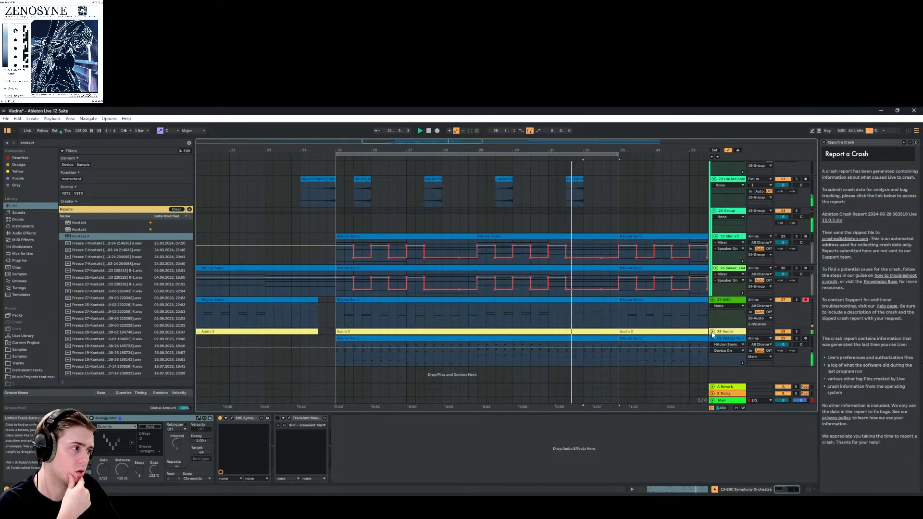
click(712, 331)
click(796, 331)
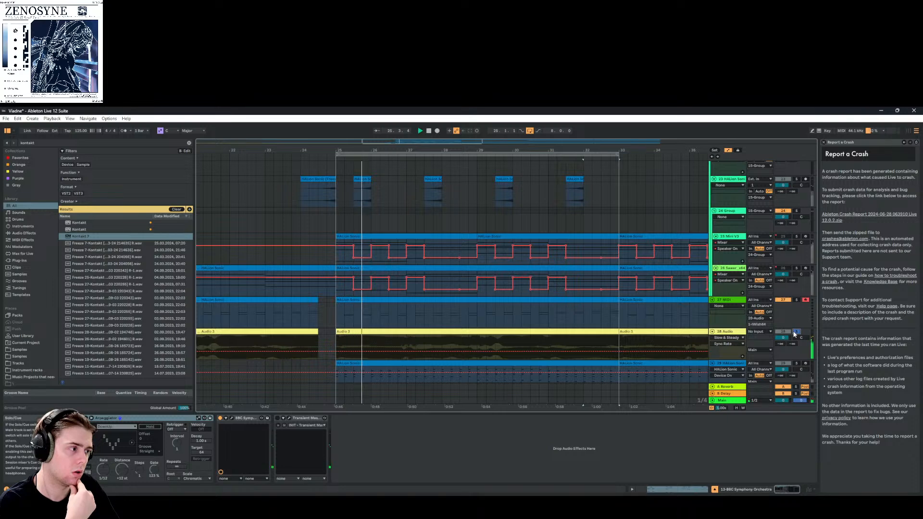
scroll(794, 337, down, 2)
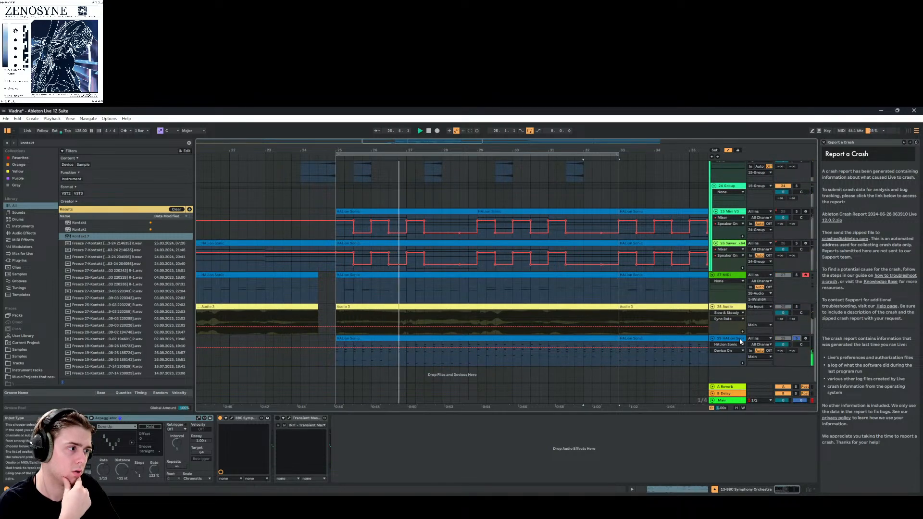
click(796, 339)
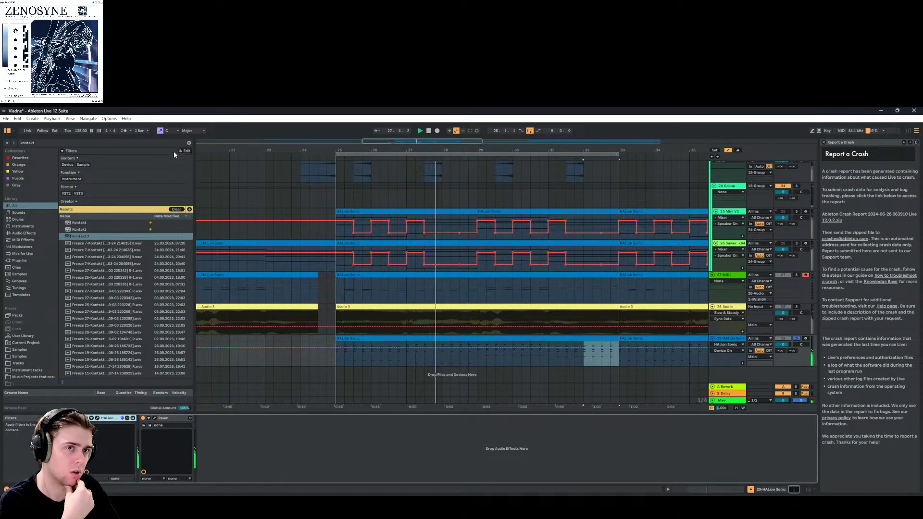
Search the browser for "delay" and load the Delay effect onto the 29 HALion Sonic track
click(189, 143)
text(de)
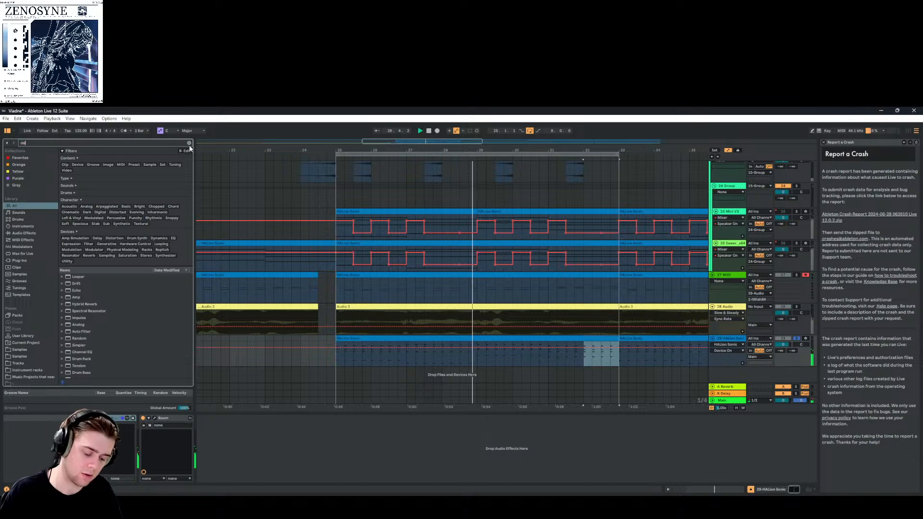
text(lay)
key(Down)
key(Down)
key(Down)
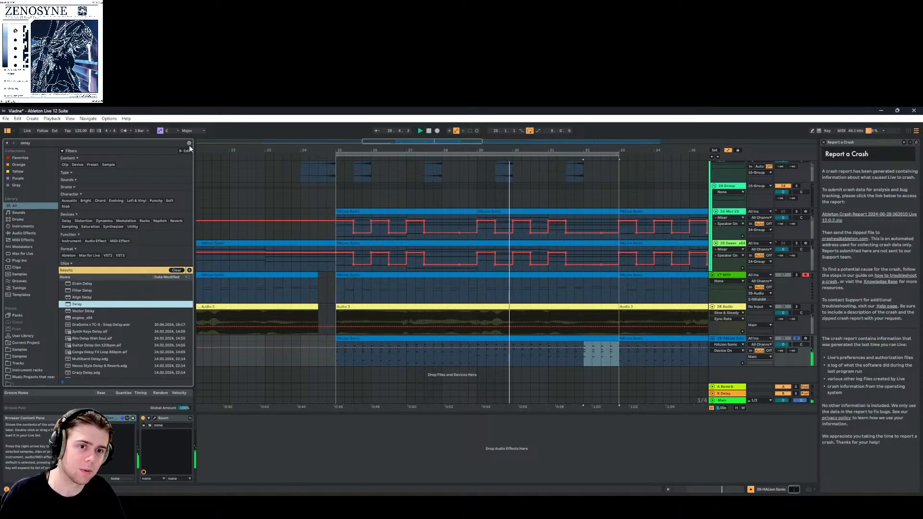
key(Return)
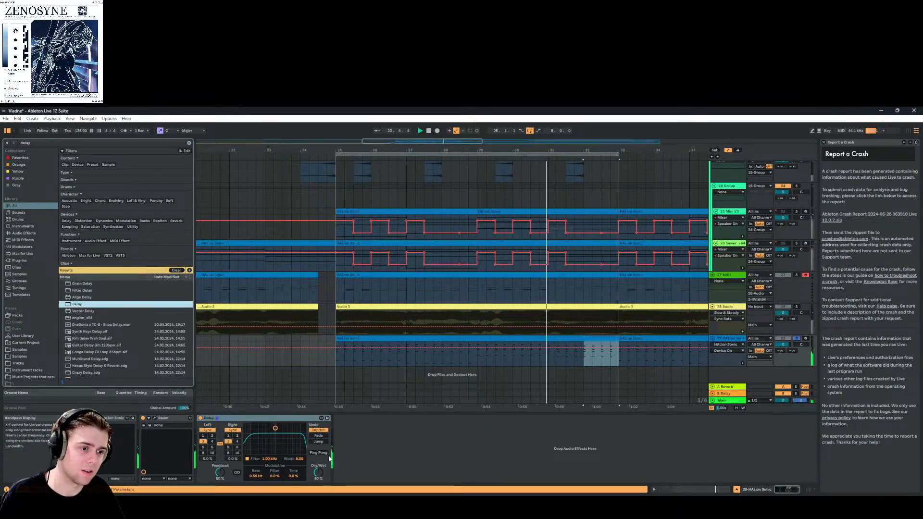
Enable Ping Pong on the Delay, duplicate it, and give the copy a short unsynced time with about 71% feedback
click(294, 421)
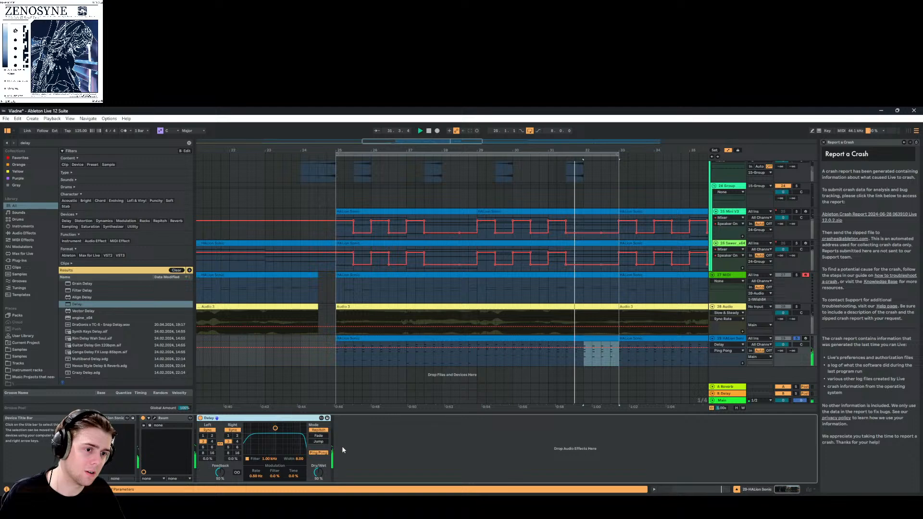
key(ctrl+d)
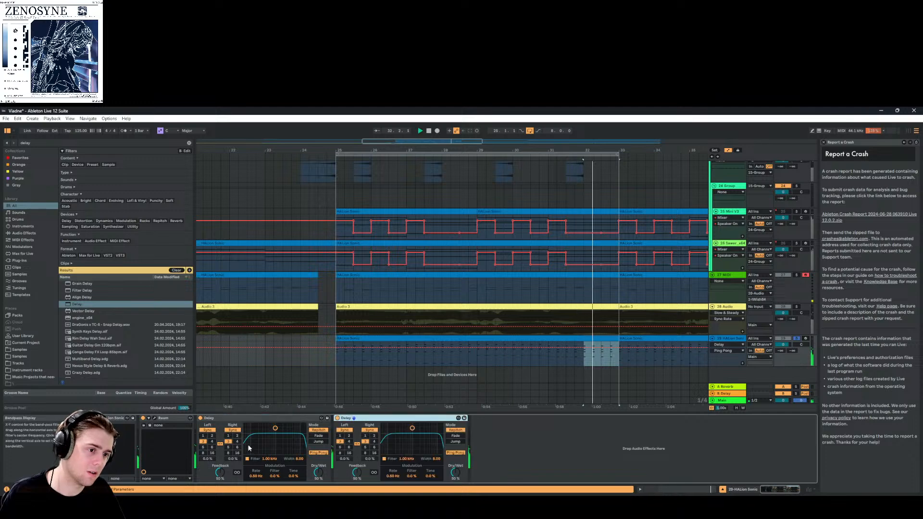
click(346, 431)
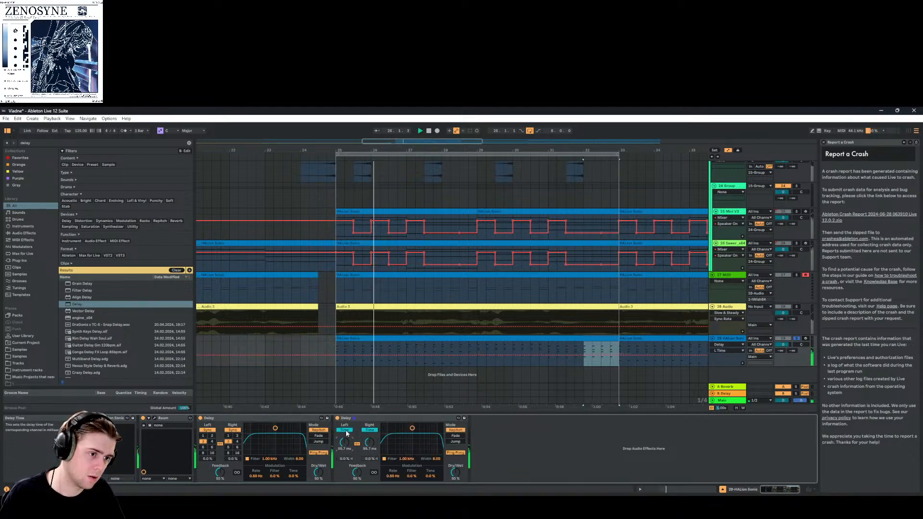
drag(357, 471, 344, 457)
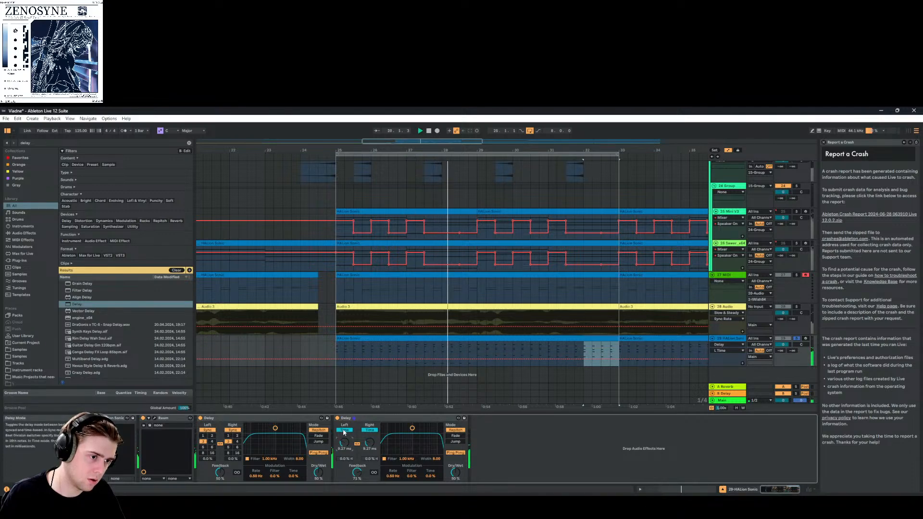
Place the unsynced Delay first and Raum after both Delays, and set the unsynced Delay to 1.00 ms without Ping Pong
click(405, 419)
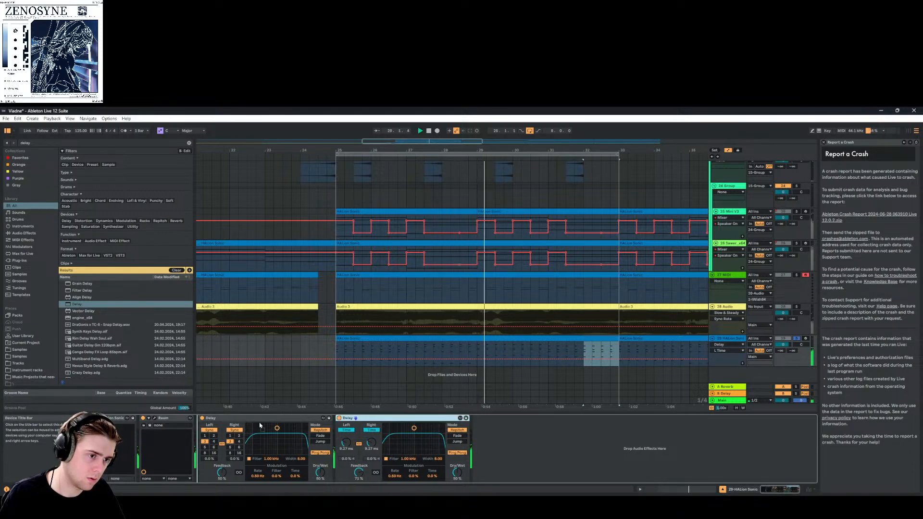
drag(241, 440, 192, 427)
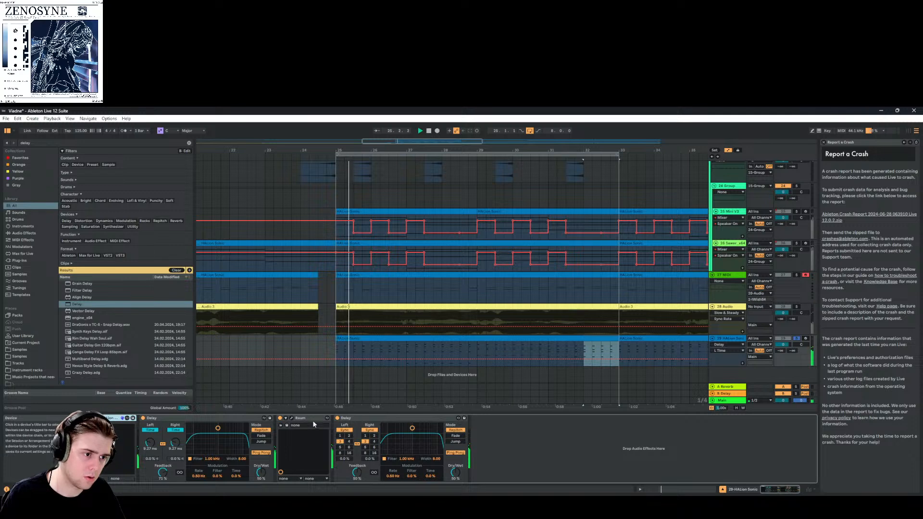
drag(313, 423, 411, 446)
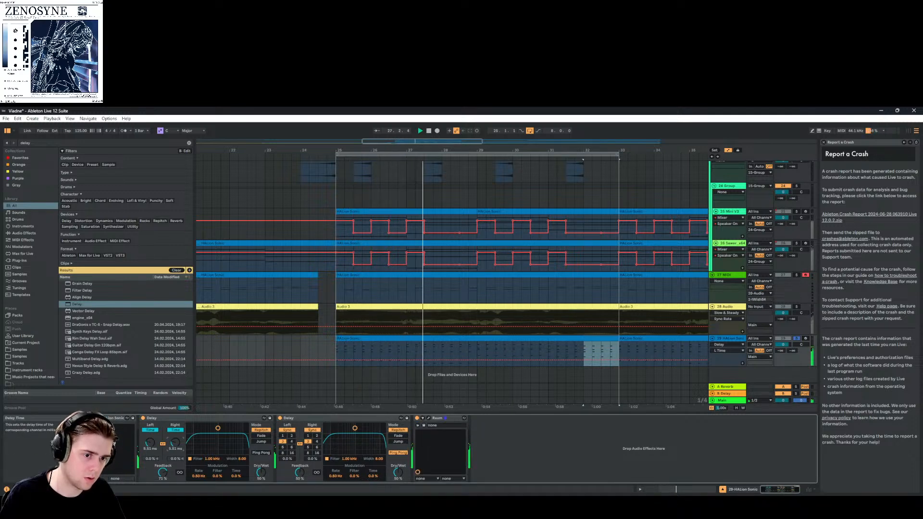
drag(175, 443, 175, 447)
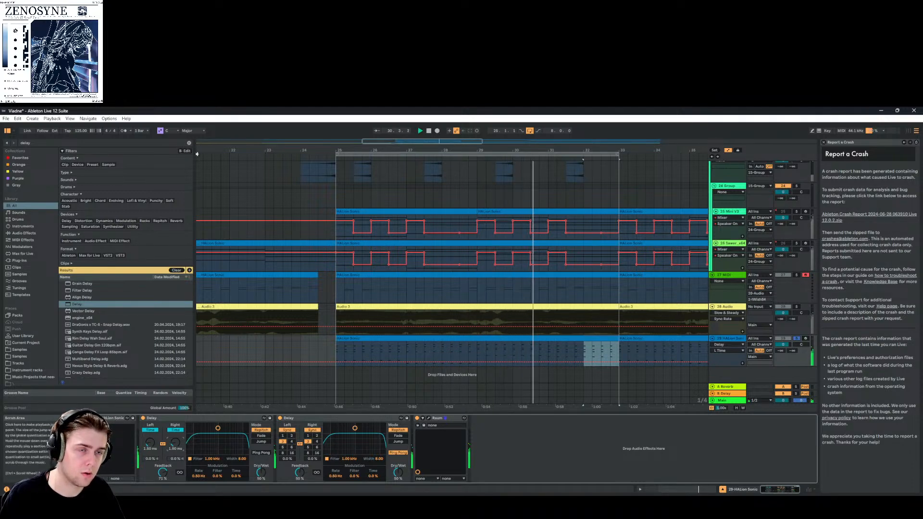
Search the browser for "auto pan" and load Auto Pan onto the 29 HALion Sonic track with a saw waveform and fast synced rate
click(189, 142)
text(auto pan)
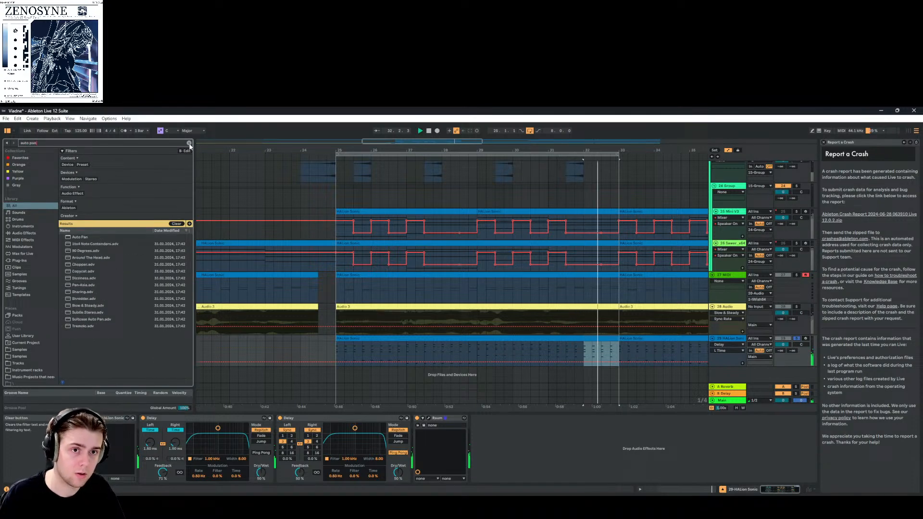
key(Down)
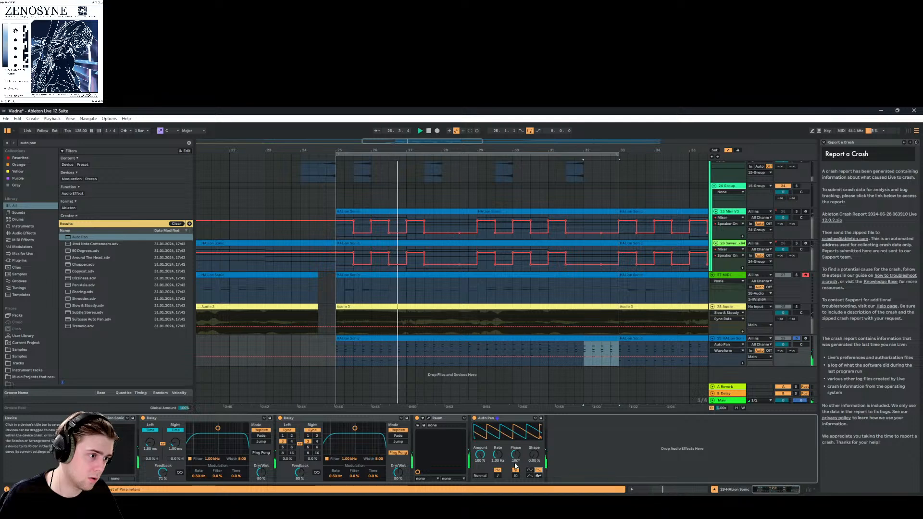
click(498, 475)
drag(498, 455, 498, 425)
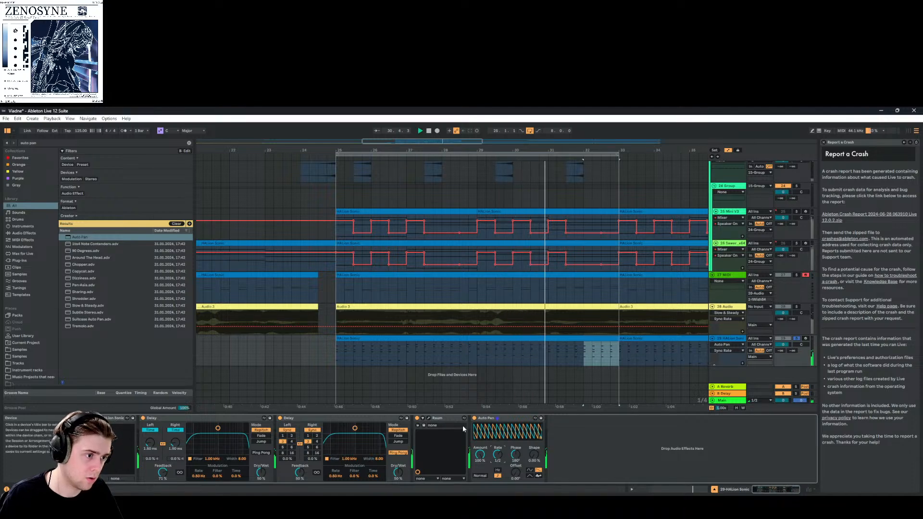
Duplicate the Auto Pan with a 1/16 rate and about 43% amount on the copy, and move Raum between the two
click(511, 418)
key(ctrl+d)
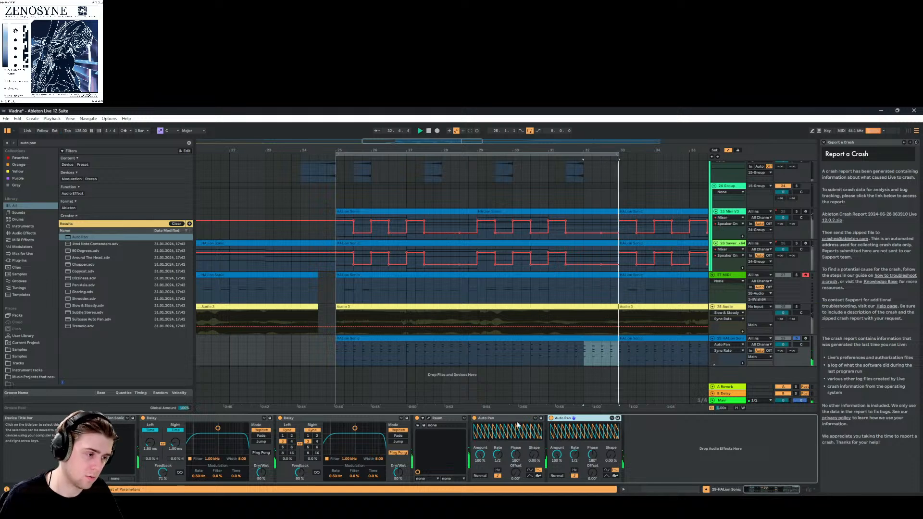
drag(574, 454, 557, 481)
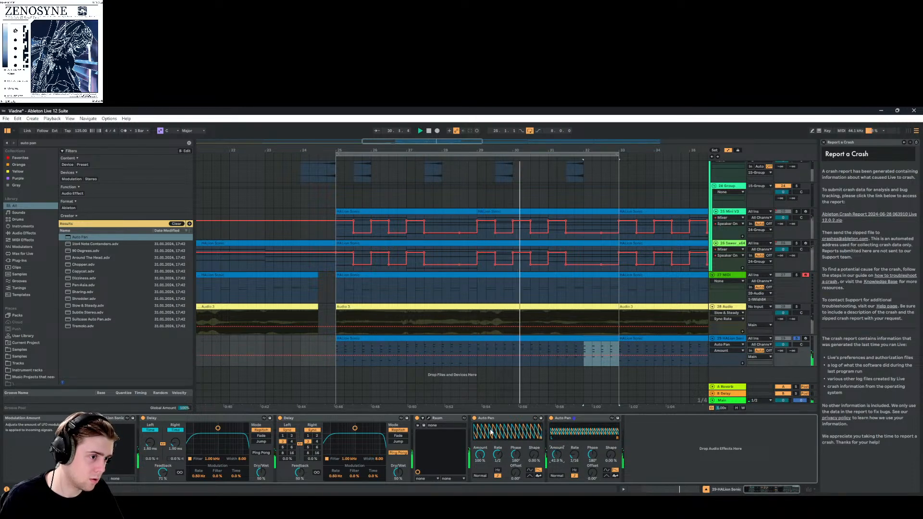
drag(452, 417, 558, 435)
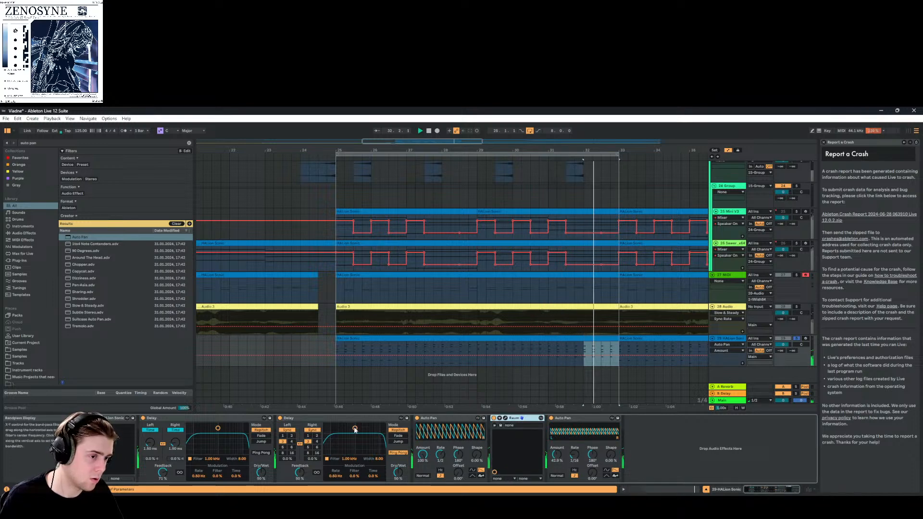
Disable Ping Pong on the synced Delay, set its right channel to 4 sixteenths, and lower both Delays' Dry/Wet to just under 40%
click(396, 454)
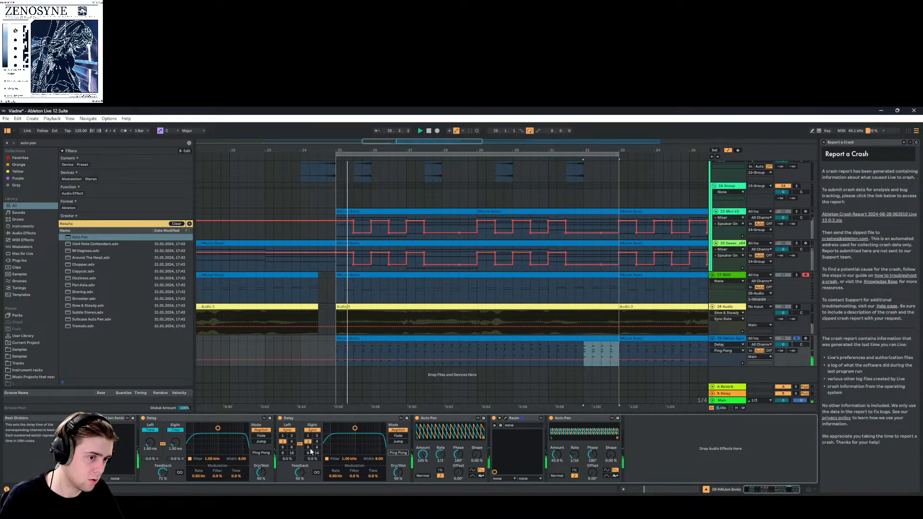
click(316, 441)
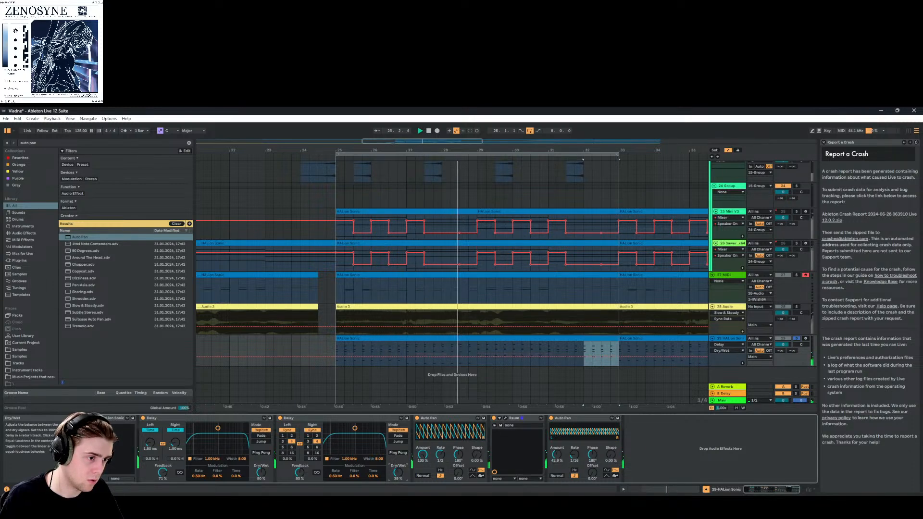
click(264, 473)
drag(264, 473, 264, 485)
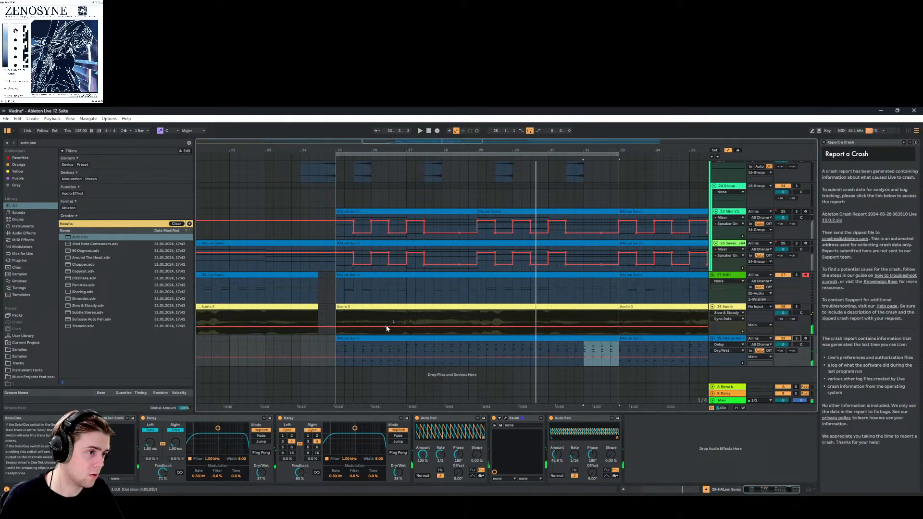
Stop playback, unfold the 5 Best Sub track and split its clip at the start of bar 26
key(space)
click(358, 339)
scroll(358, 338, up, 15)
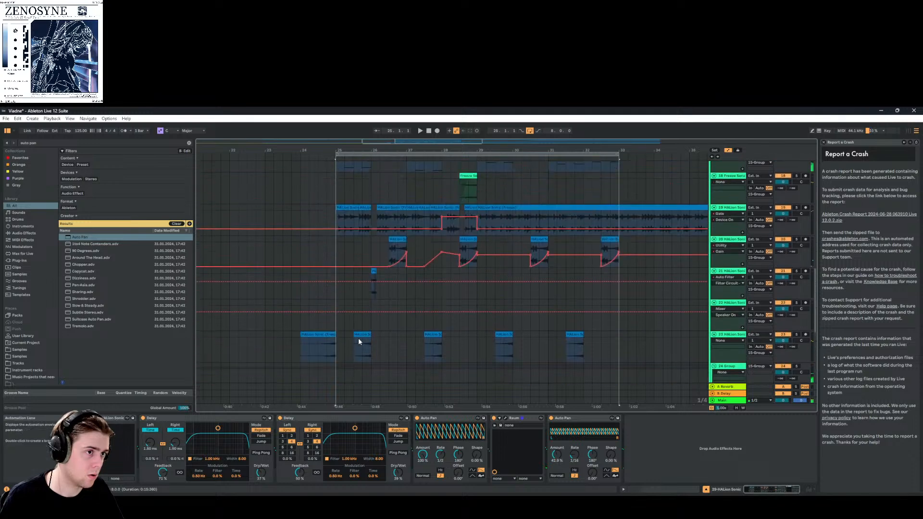
scroll(358, 338, up, 8)
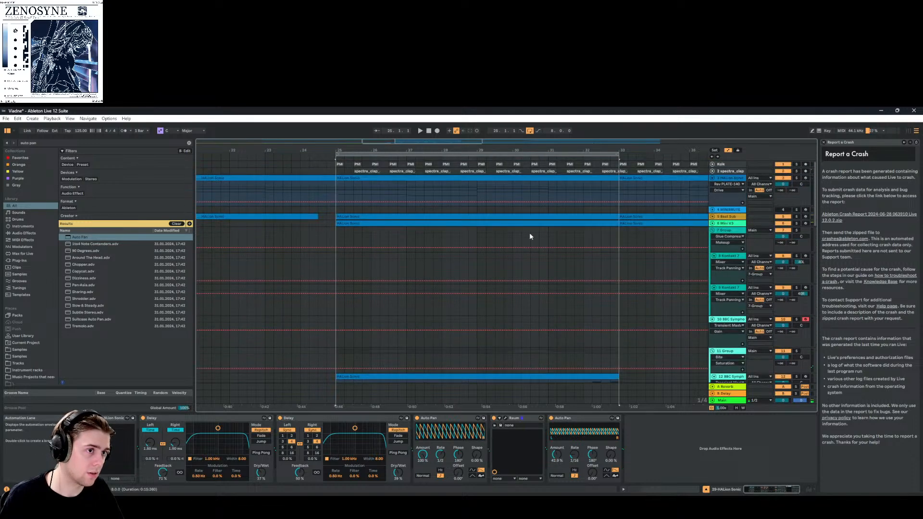
click(712, 216)
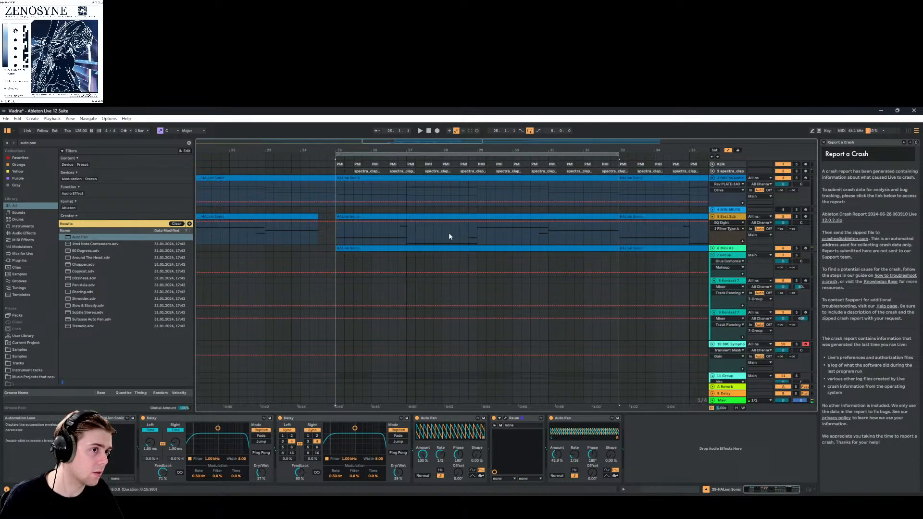
click(387, 233)
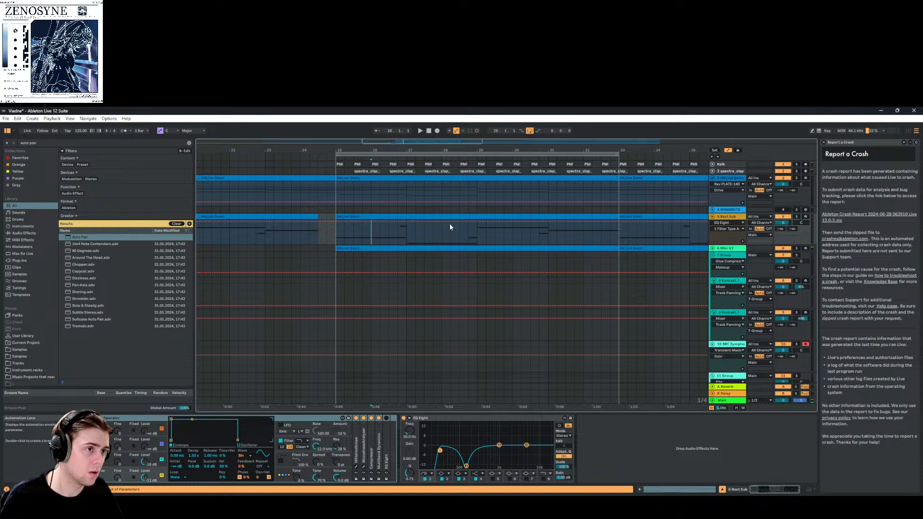
click(407, 235)
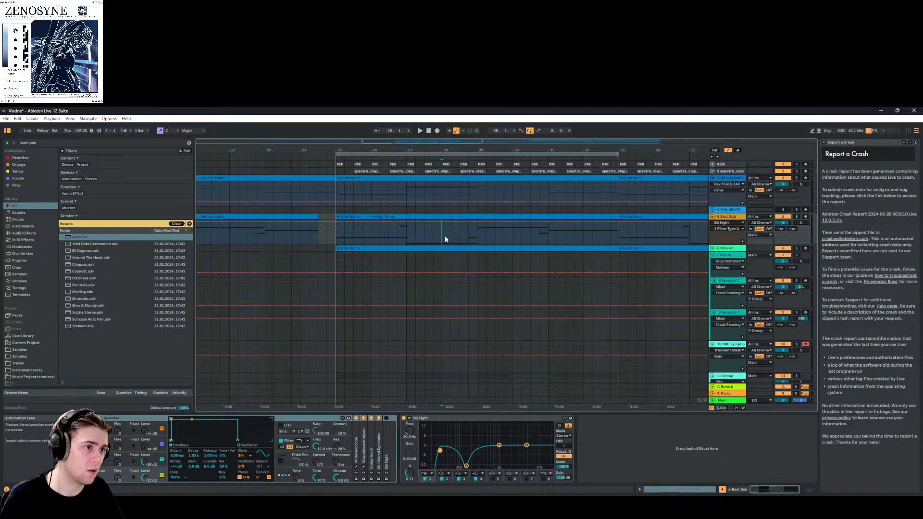
Unfold the 6 Mini V3 track, solo it together with 5 Best Sub, and listen to both from bar 28
click(713, 249)
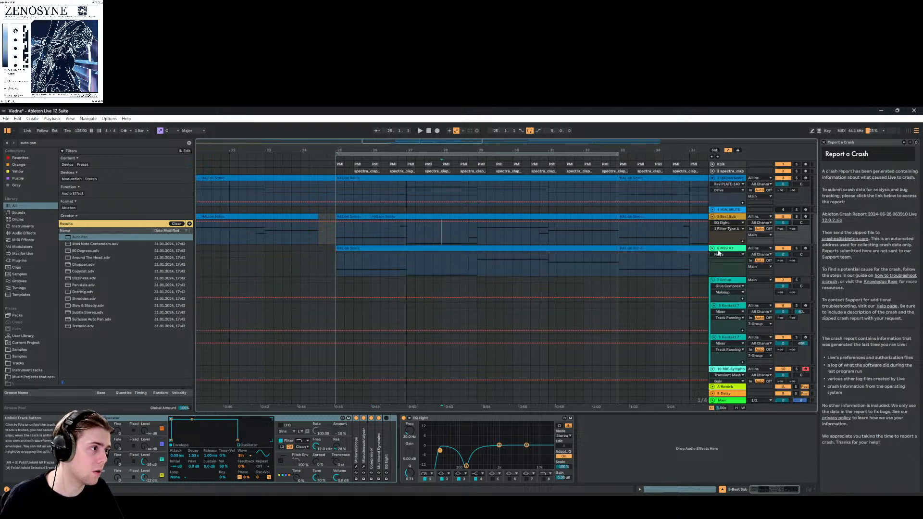
click(793, 248)
key(space)
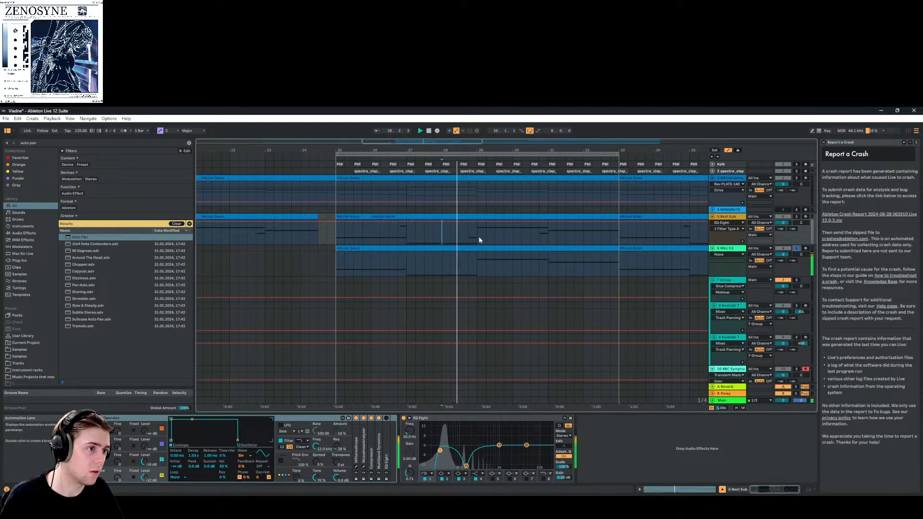
ctrl+click(796, 218)
key(space)
key(space)
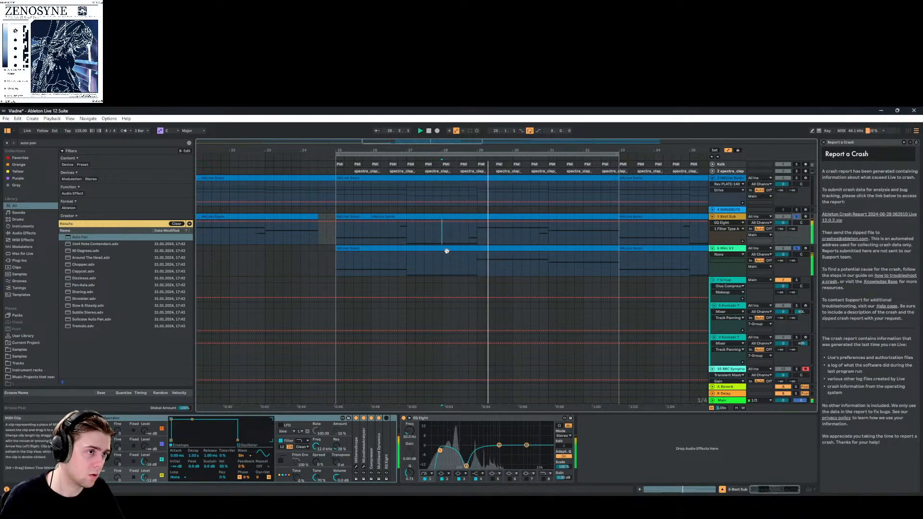
key(space)
Trim the Best Sub clips to remove the first three beats of bars 26 and 28
click(374, 216)
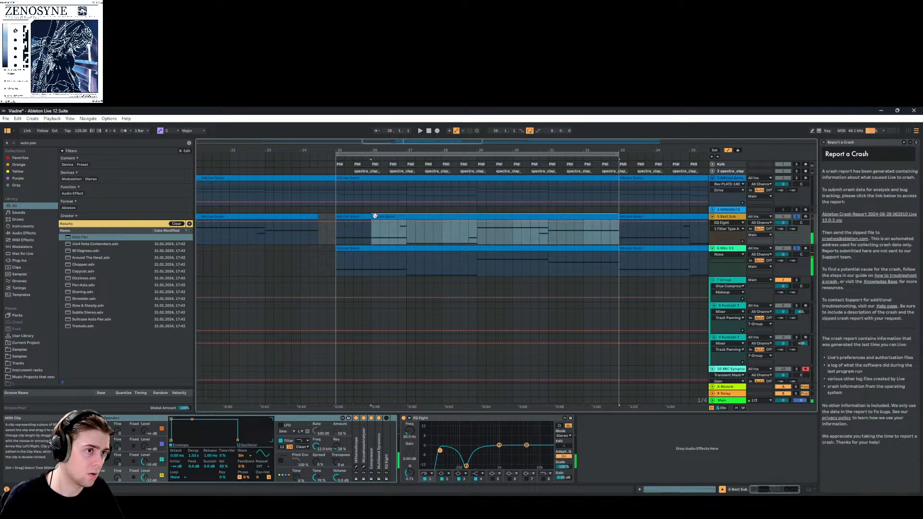
drag(379, 217, 397, 217)
click(468, 238)
key(ctrl+e)
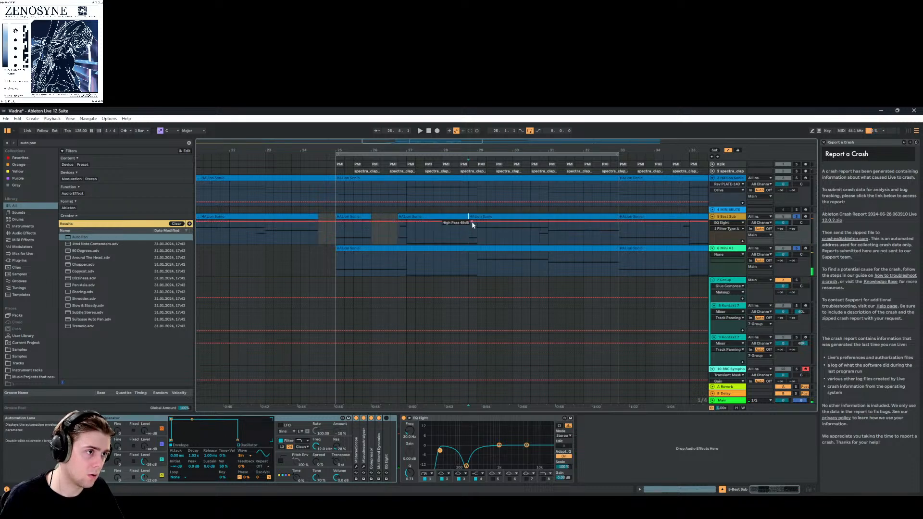
click(466, 217)
drag(466, 217, 442, 217)
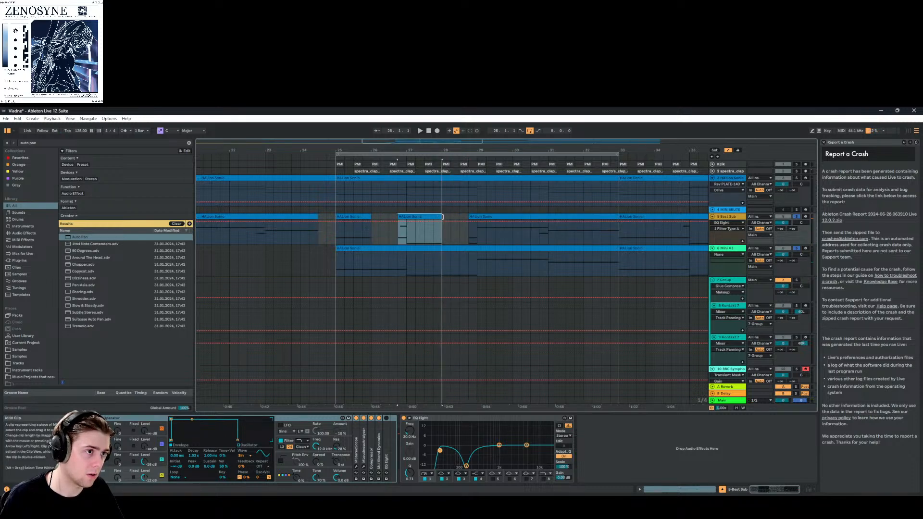
Split the Best Sub clip at bar 30 and trim it to remove that bar's first two beats and all of bar 32
click(521, 232)
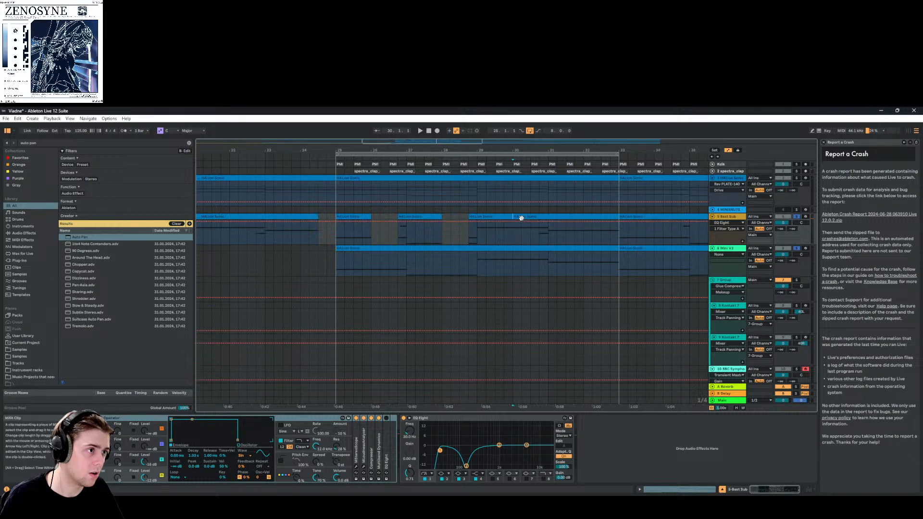
click(521, 217)
drag(513, 218, 531, 217)
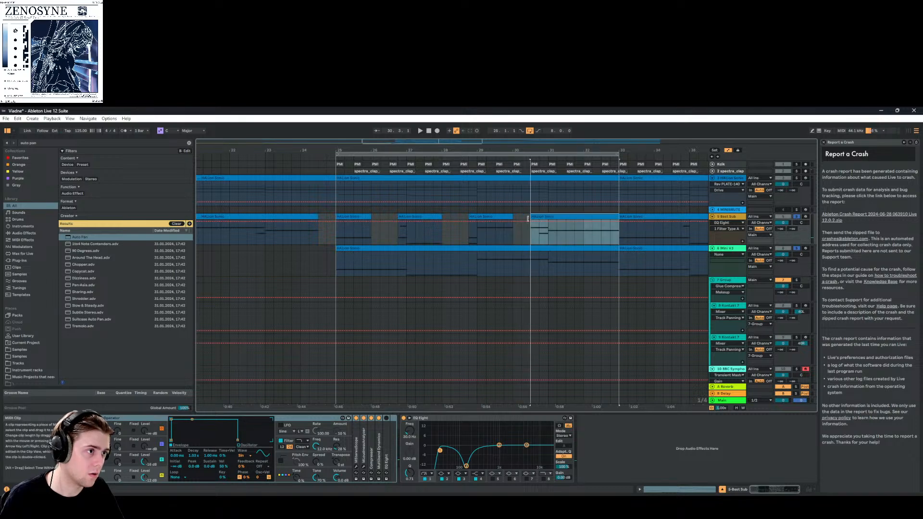
drag(618, 217, 586, 216)
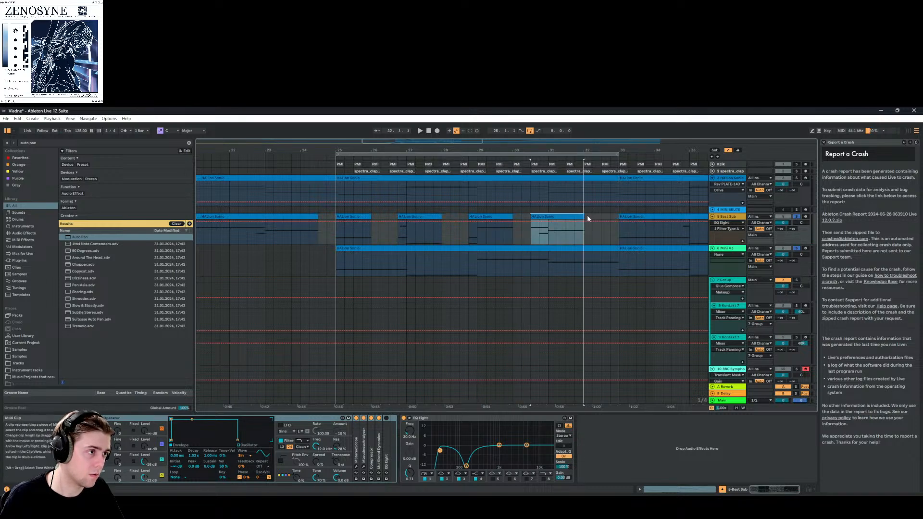
Split the 6 Mini V3 clip at bars 27, 29 and 31, and trim the pieces to empty bars 26, 28 and 30
click(410, 261)
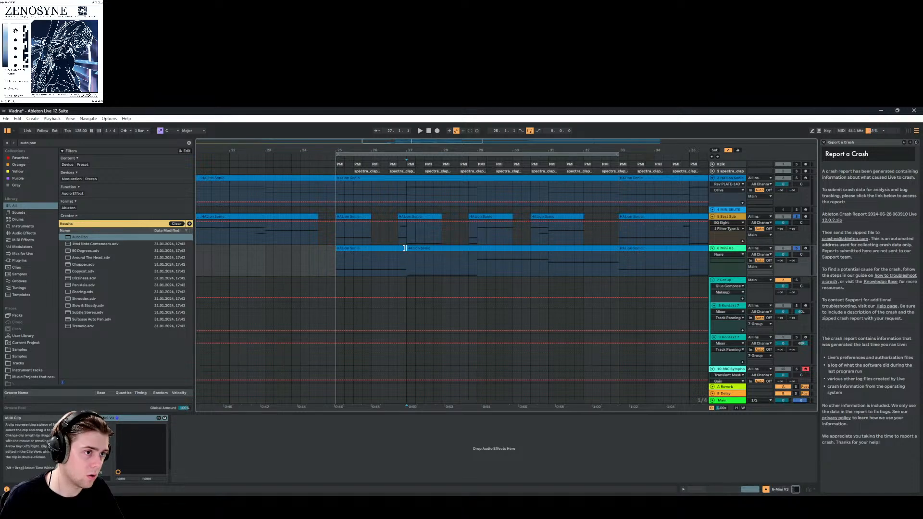
drag(404, 248, 375, 246)
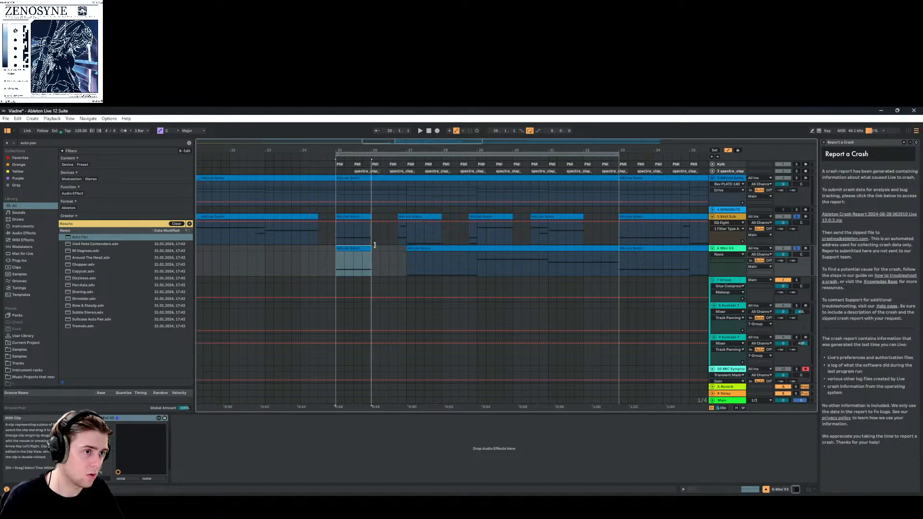
click(474, 261)
key(ctrl+e)
drag(478, 248, 438, 248)
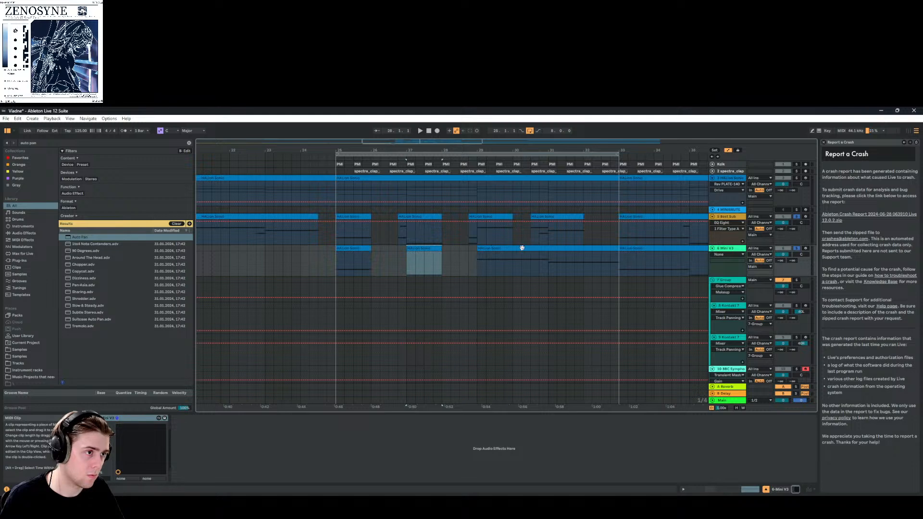
click(546, 261)
key(ctrl+e)
drag(548, 248, 512, 251)
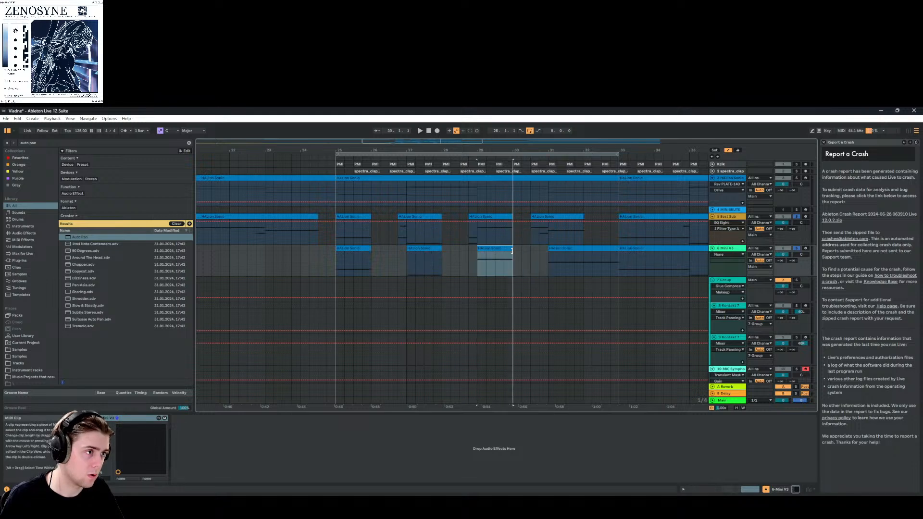
Split the 6 Mini V3 clip at bar 33, trim the preceding piece to empty bar 32, and unsolo the track
click(618, 258)
key(ctrl+e)
drag(617, 248, 583, 249)
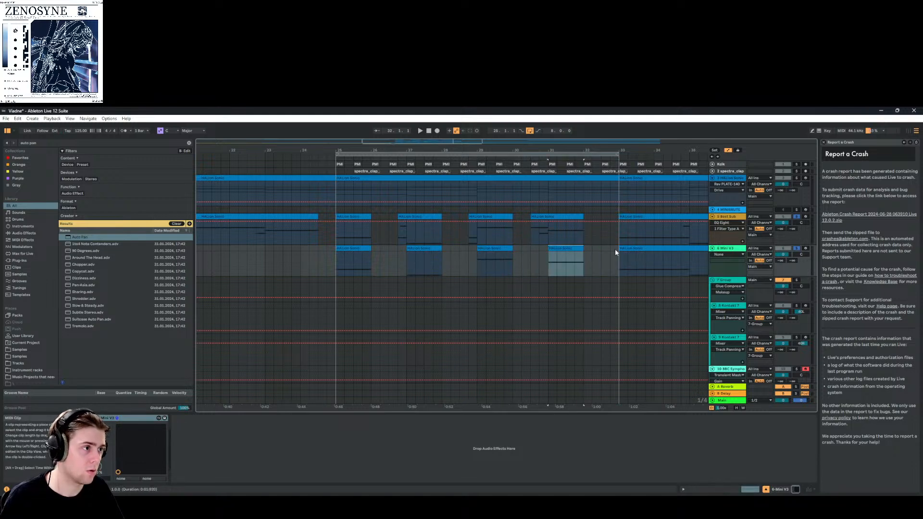
click(796, 248)
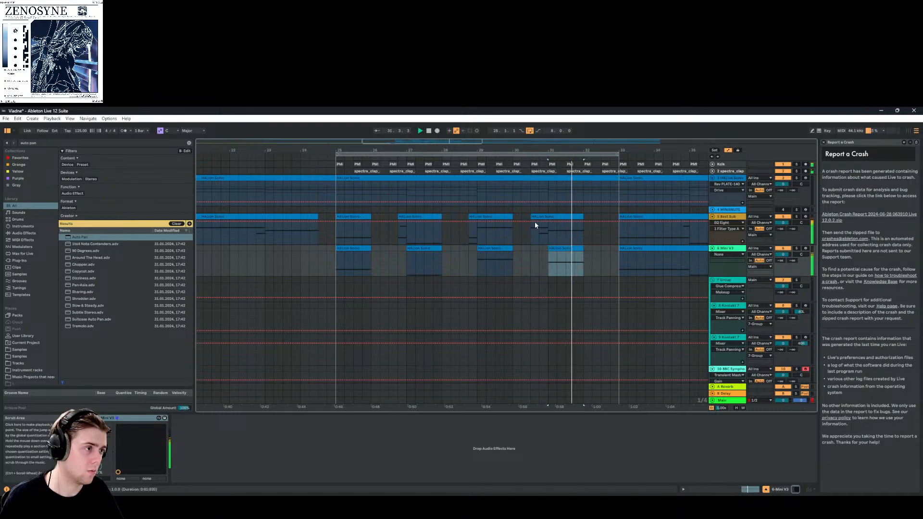
Play back the looped section with all tracks and review the whole arrangement from the drums to the lower layers
drag(430, 142, 430, 120)
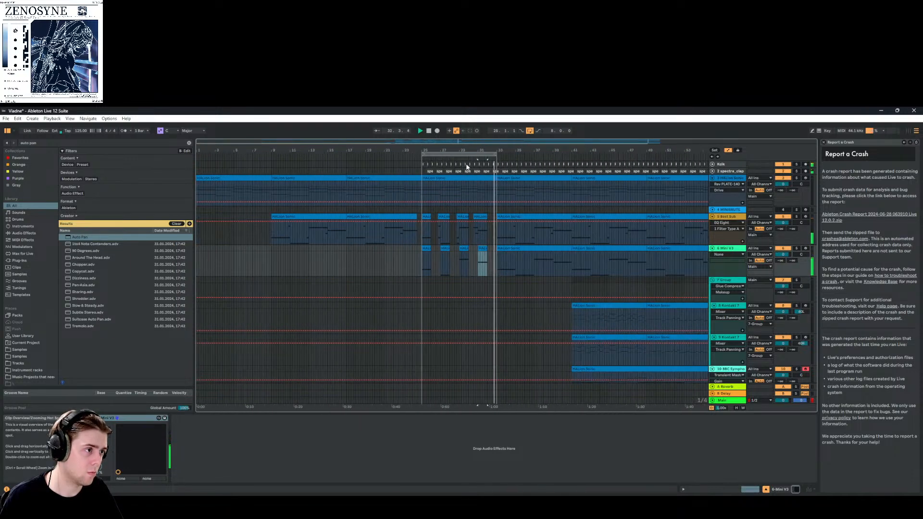
scroll(521, 264, down, 12)
scroll(521, 263, up, 5)
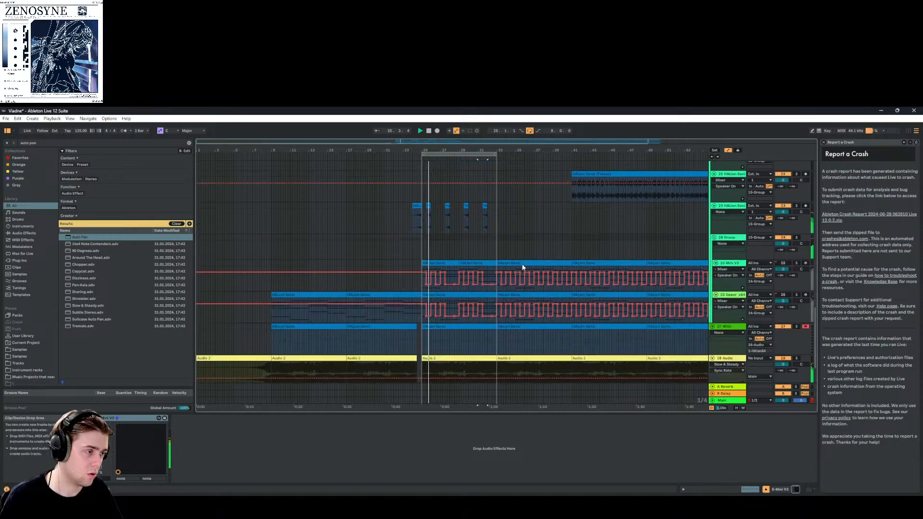
scroll(521, 264, down, 5)
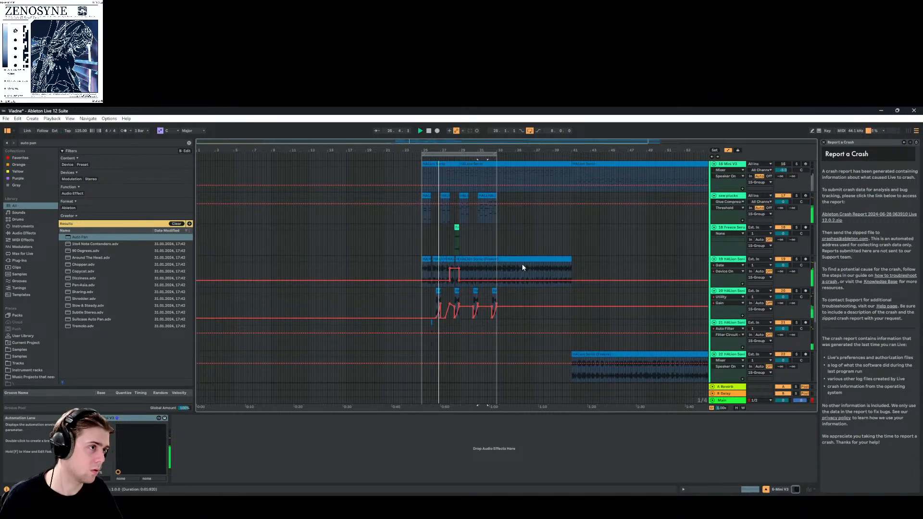
scroll(521, 265, up, 8)
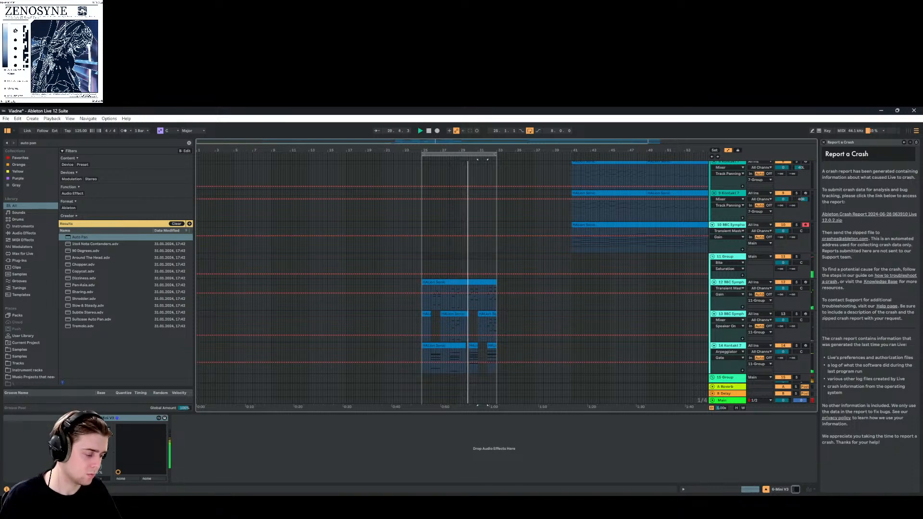
scroll(604, 349, up, 4)
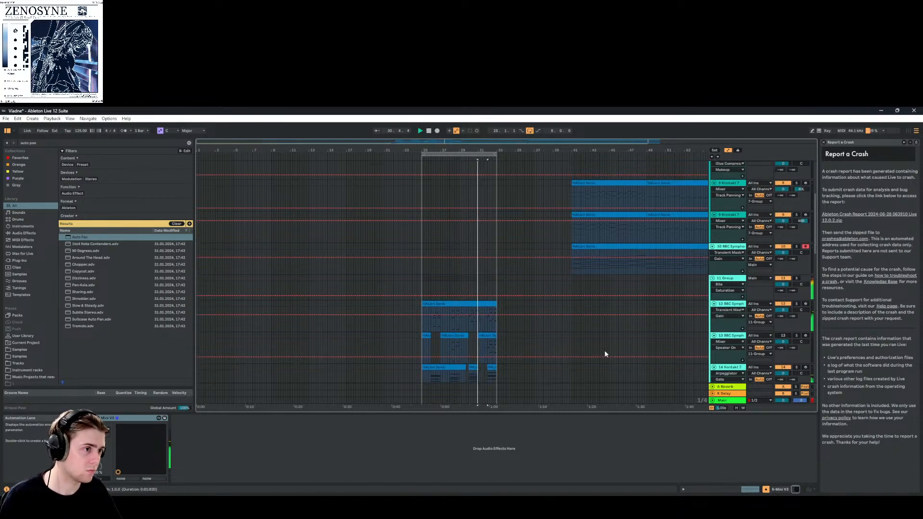
scroll(468, 293, up, 3)
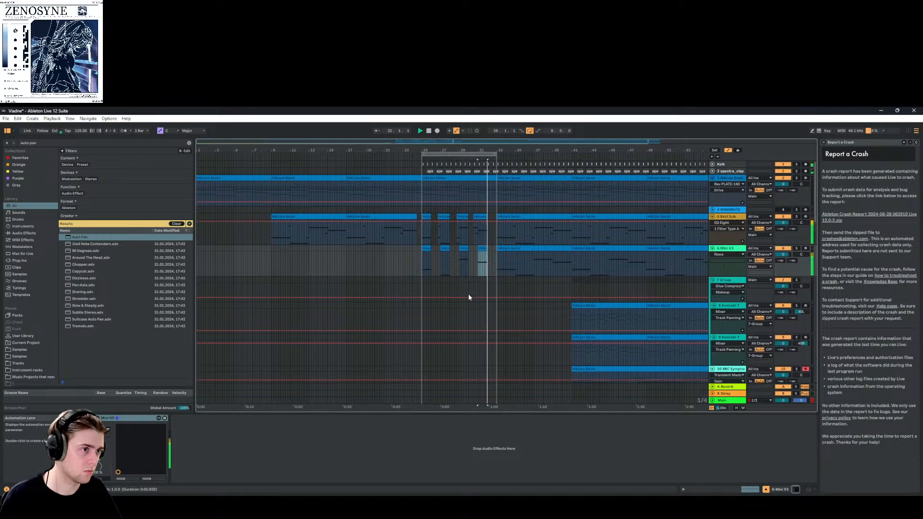
key(space)
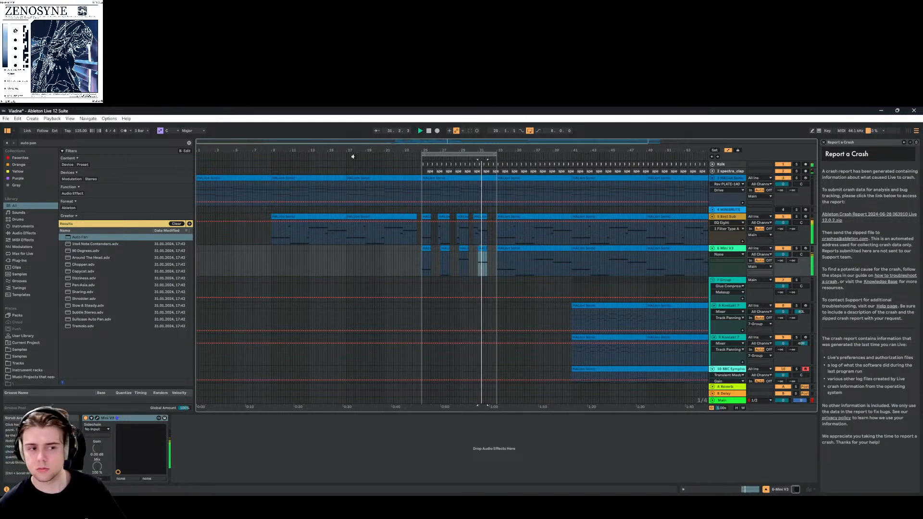
scroll(524, 293, down, 3)
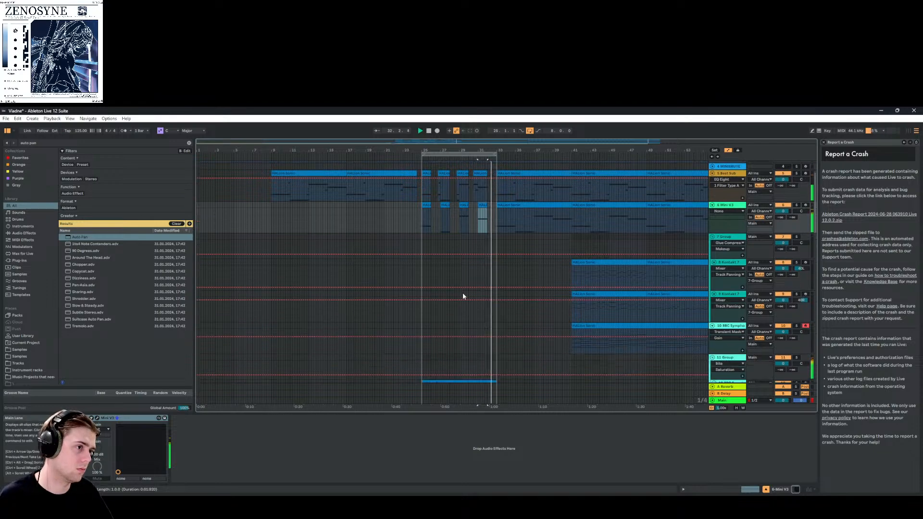
scroll(463, 291, down, 10)
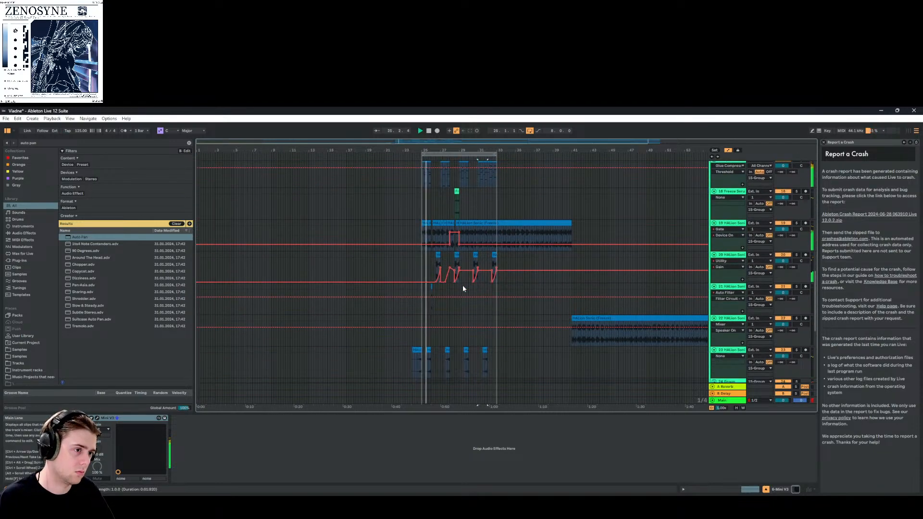
scroll(463, 285, up, 10)
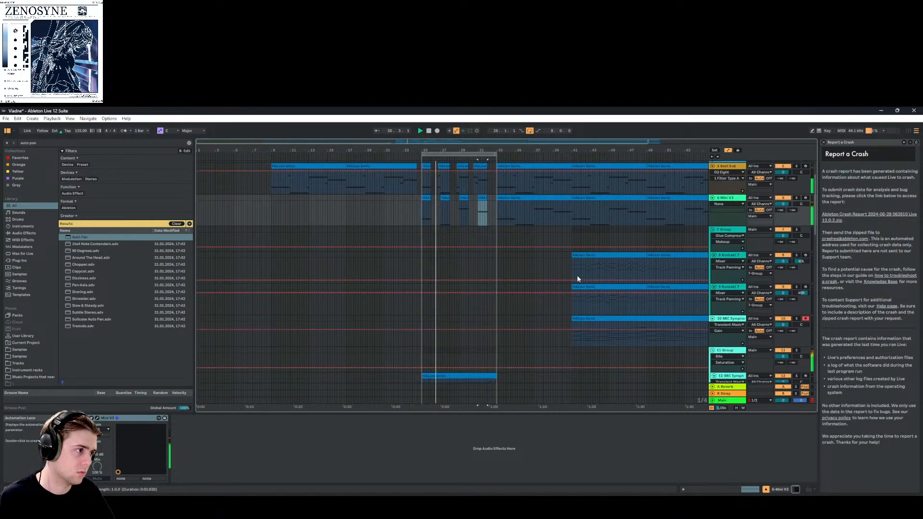
scroll(577, 276, up, 4)
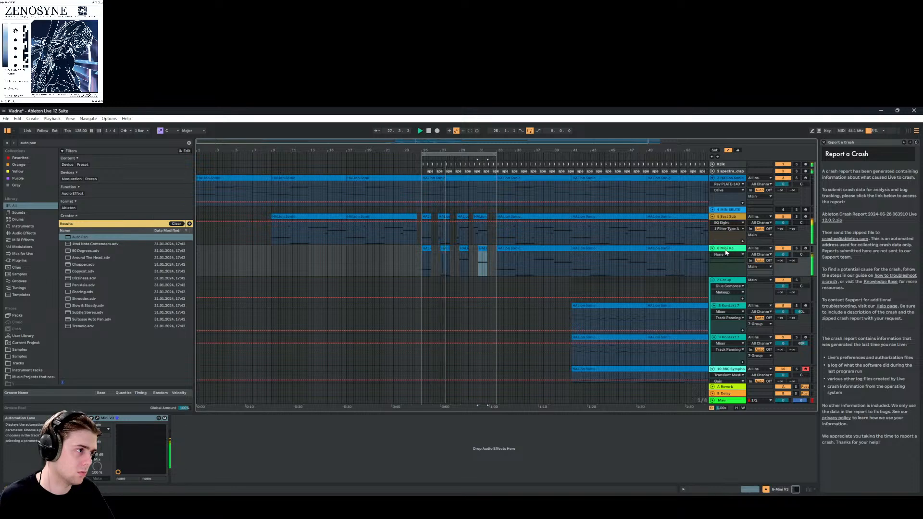
Group the Best Sub and Mini V3 tracks together
click(732, 218)
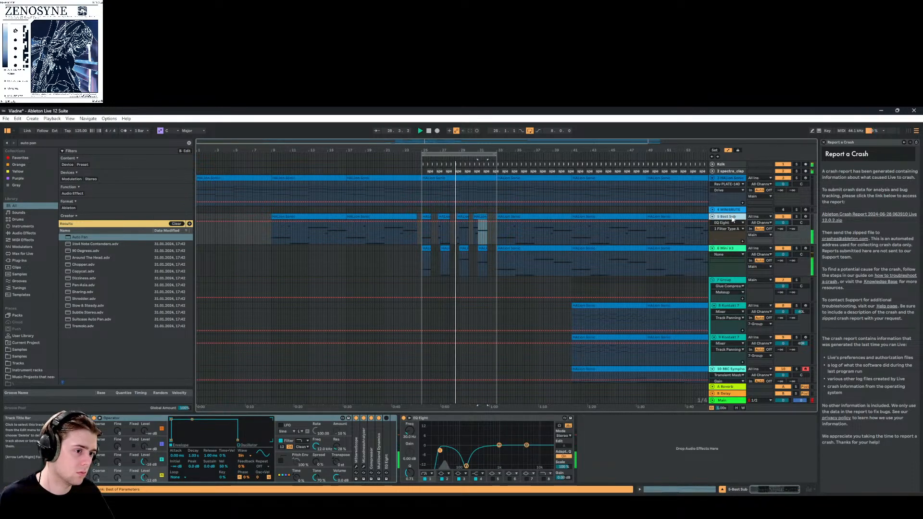
click(727, 248)
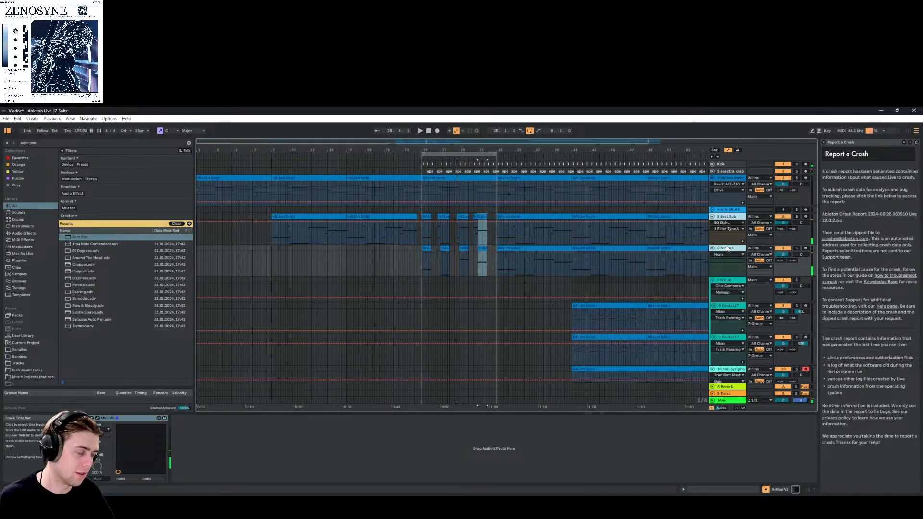
key(ctrl+g)
Examine the device chains of the 8, 12 and 16 group tracks and look over the remaining layers
scroll(727, 248, down, 2)
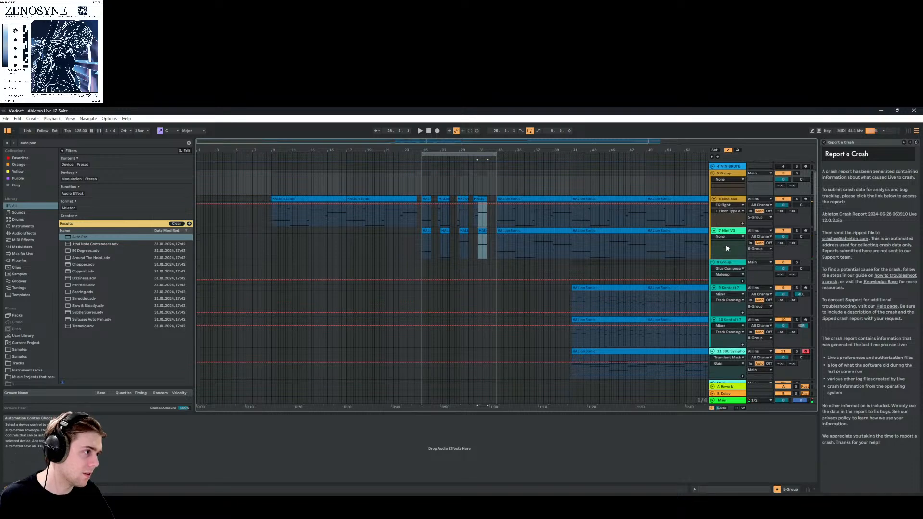
click(722, 264)
scroll(721, 266, down, 2)
scroll(721, 266, down, 3)
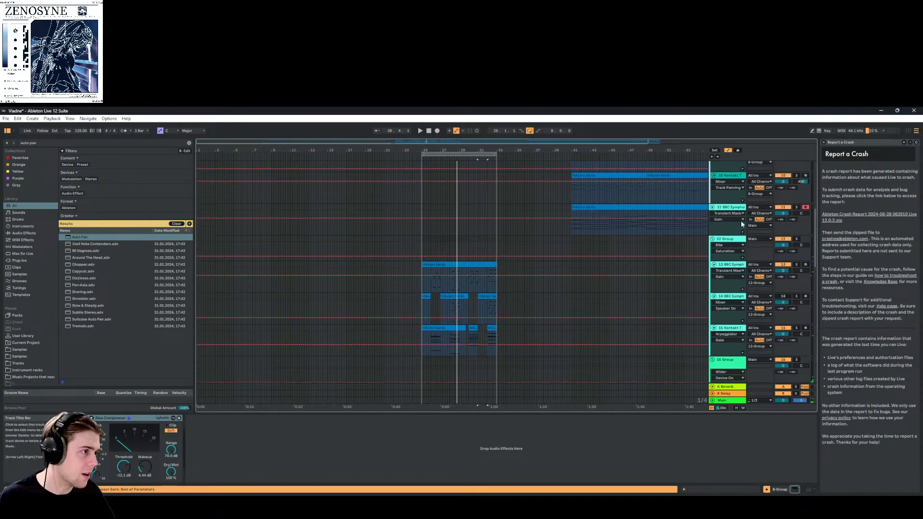
click(731, 236)
scroll(732, 238, down, 4)
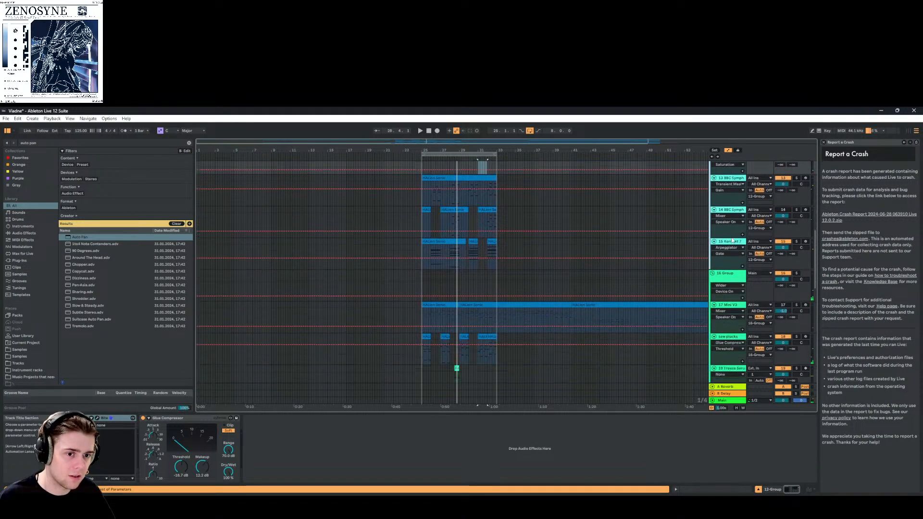
click(730, 238)
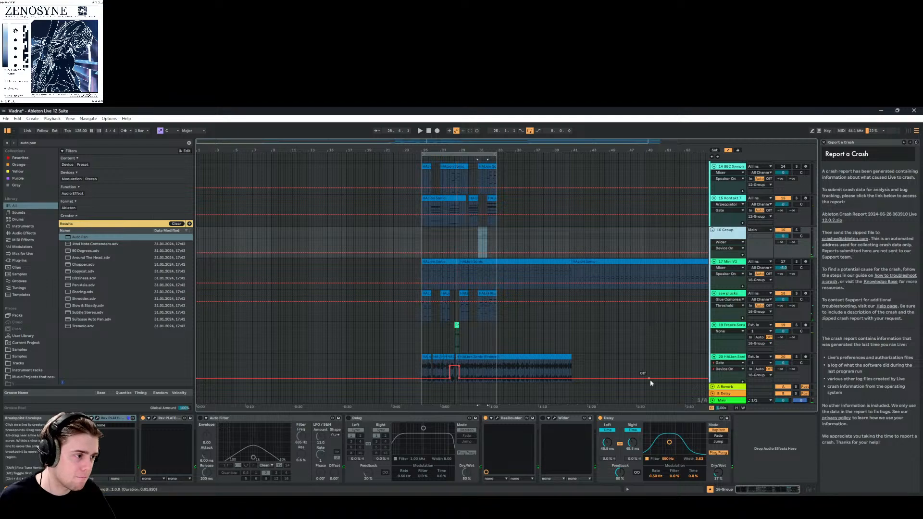
scroll(636, 302, down, 8)
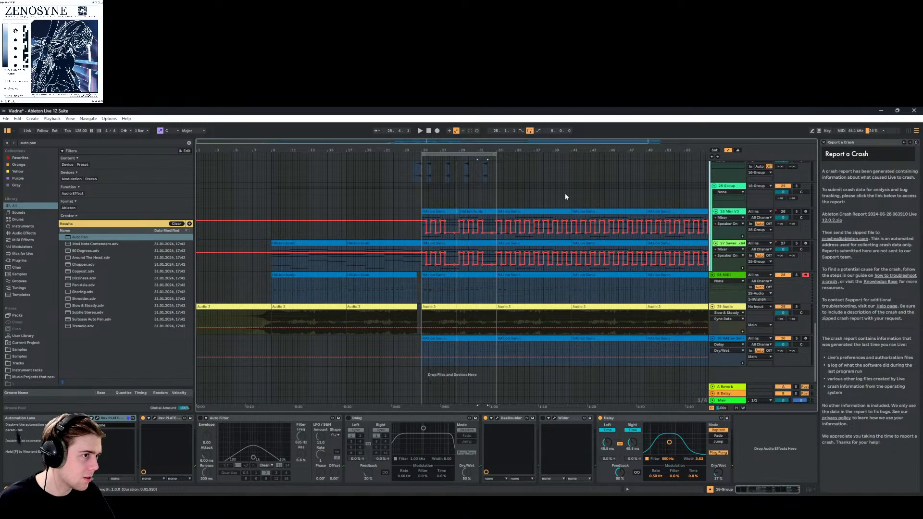
scroll(567, 230, up, 3)
scroll(567, 231, up, 15)
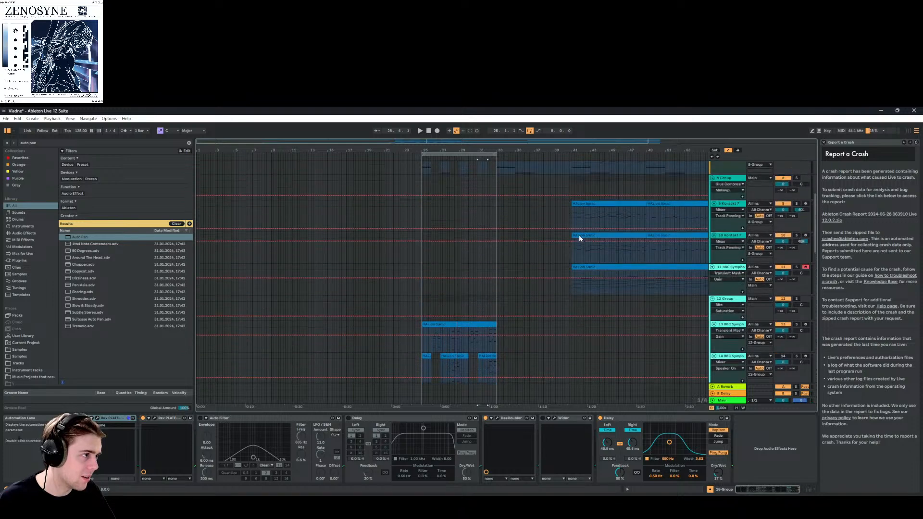
scroll(579, 234, up, 1)
Search the browser for "sidechain" and load the Best Sidechain (Kick Or Snare) preset onto the new bass group
click(730, 217)
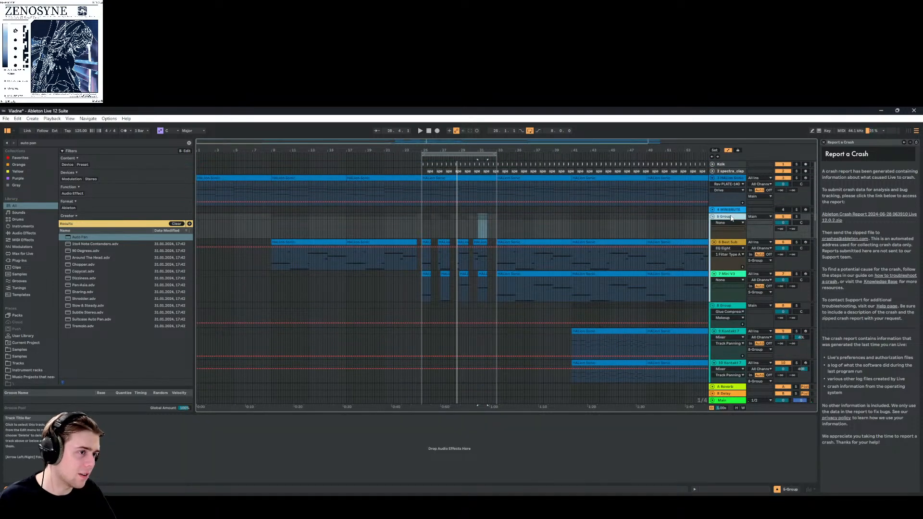
click(187, 143)
text(sldo)
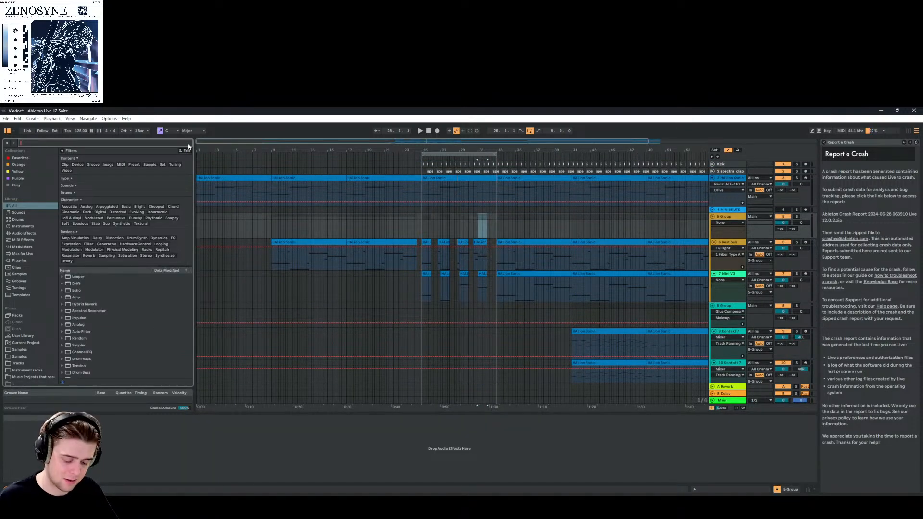
text(chain)
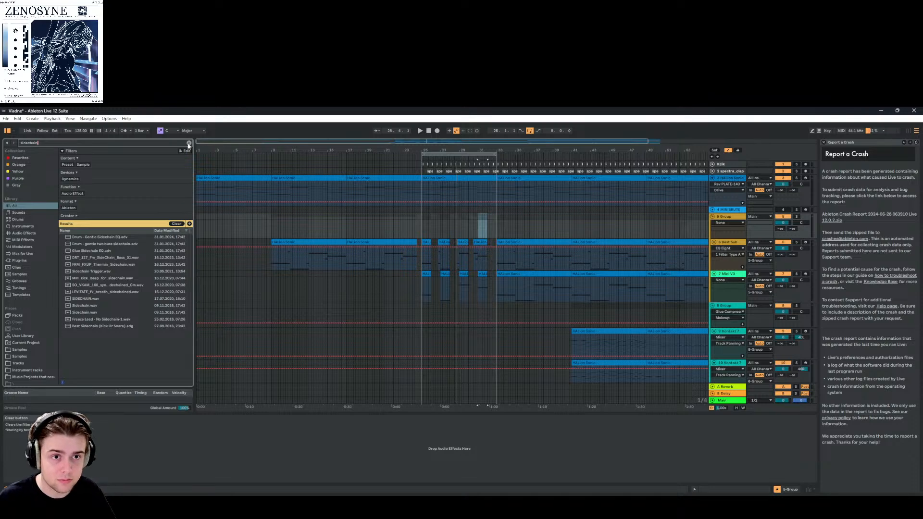
click(68, 327)
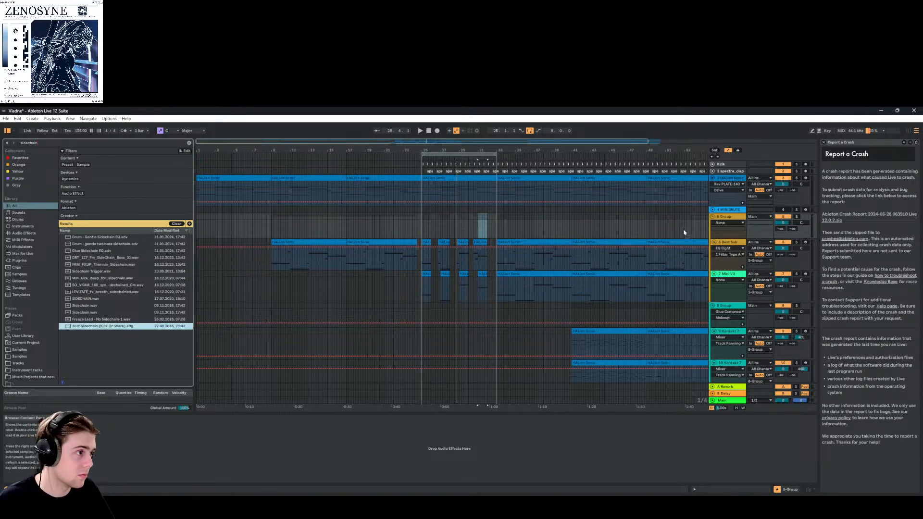
key(Return)
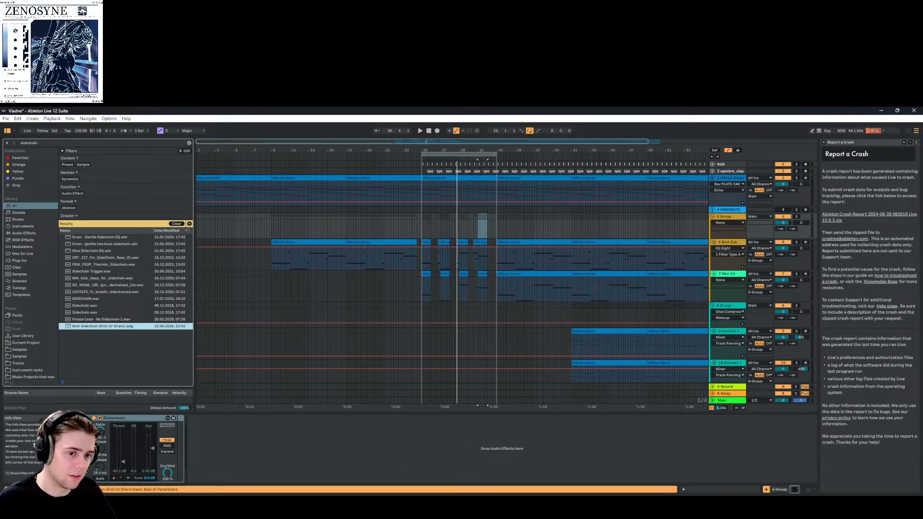
Set the bass group compressor's sidechain source to the kick track and adjust its threshold during playback
click(97, 421)
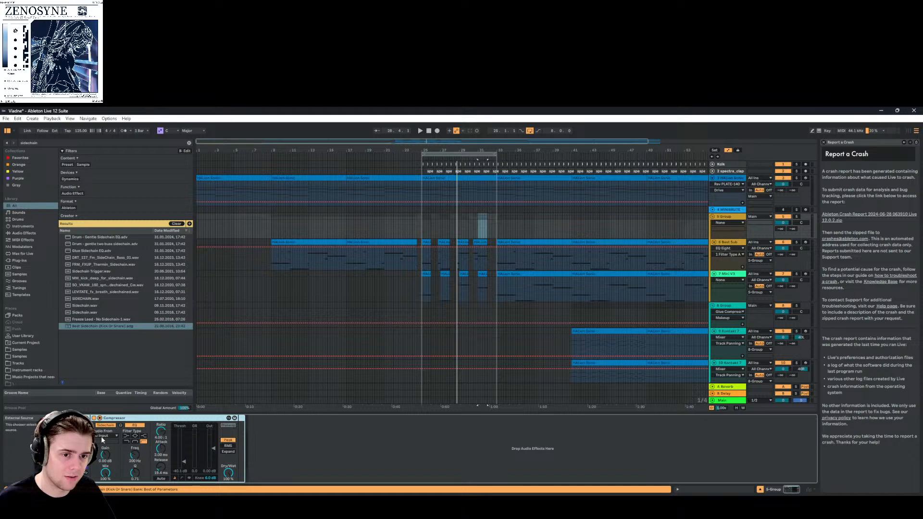
click(102, 438)
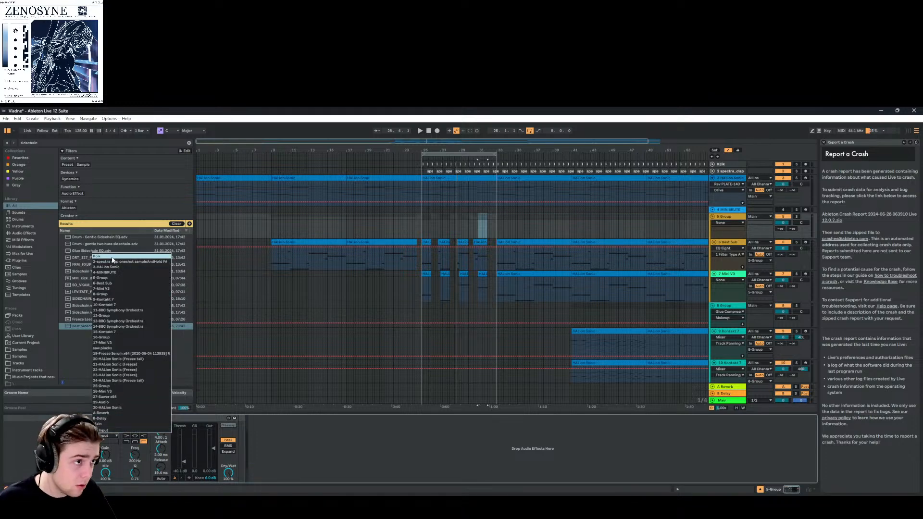
click(113, 258)
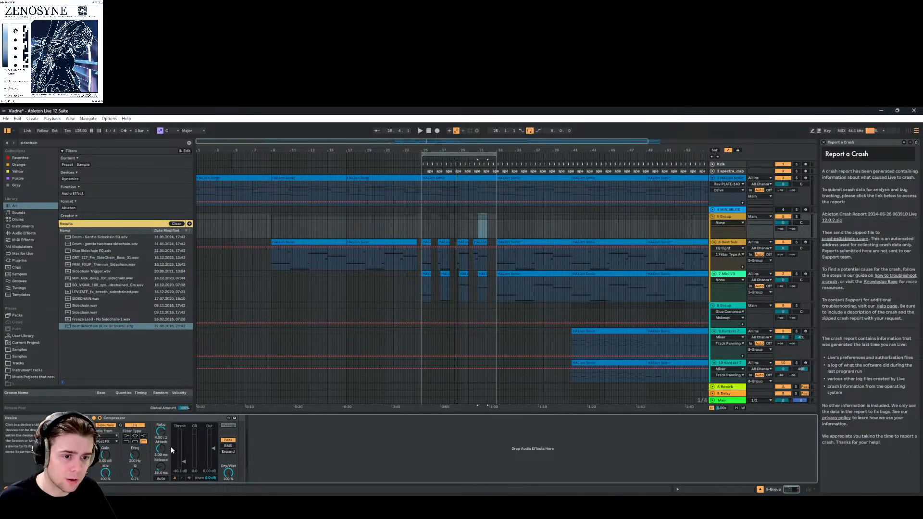
key(space)
drag(183, 464, 183, 465)
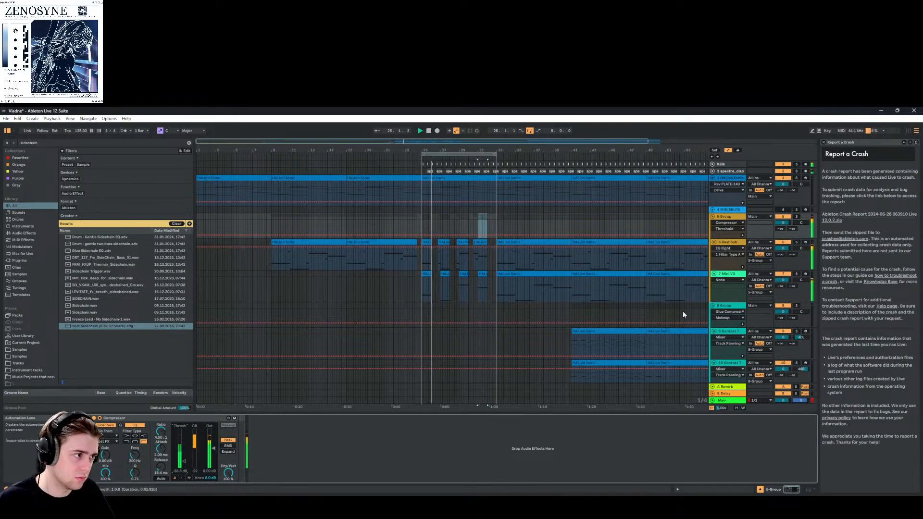
Load the Best Sidechain (Kick Or Snare) preset onto the 16 Group track
scroll(682, 311, down, 5)
scroll(736, 260, down, 10)
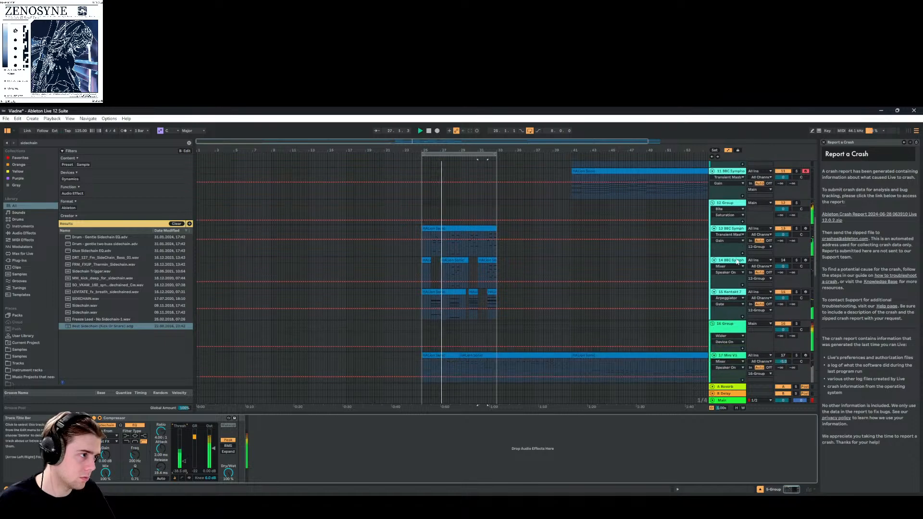
click(721, 281)
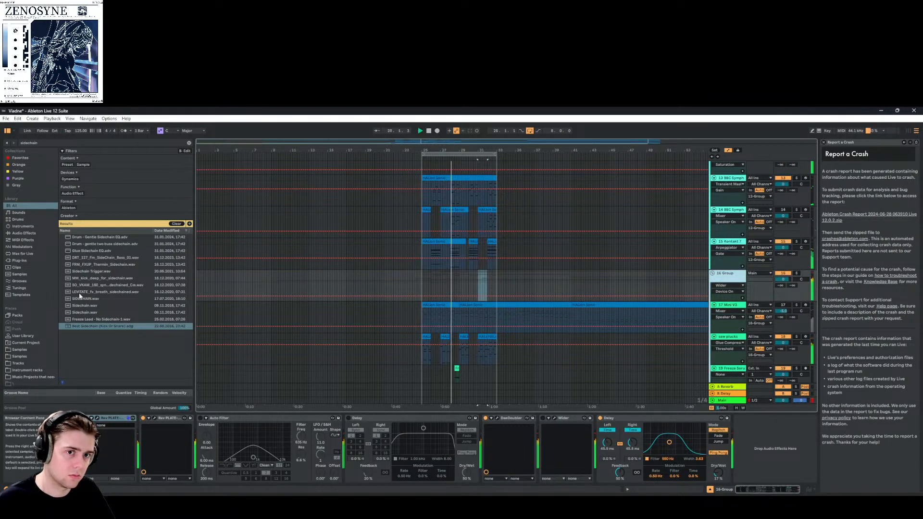
click(90, 327)
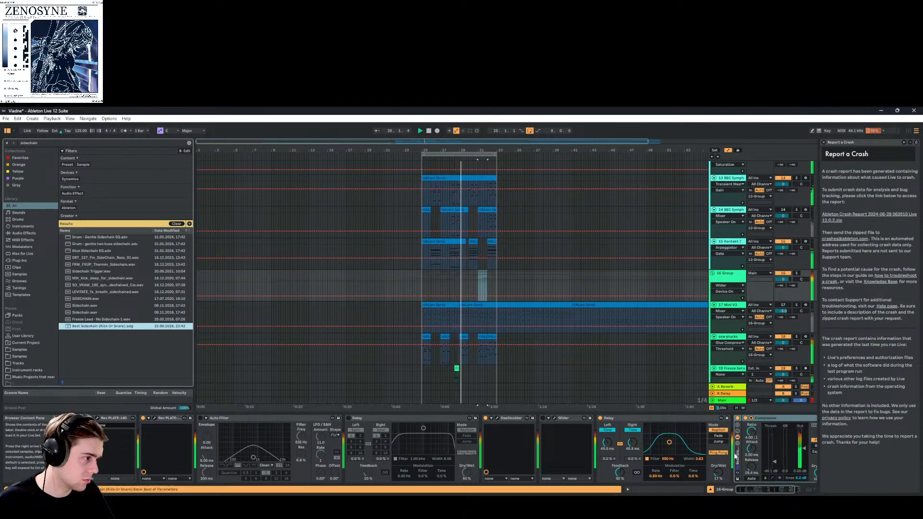
Set the 16 Group compressor's sidechain source to the kick track and raise its threshold
click(750, 419)
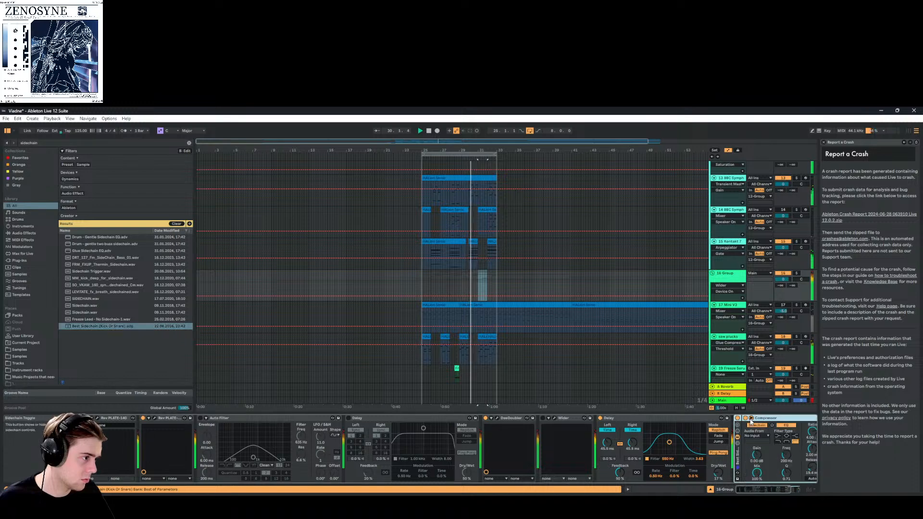
click(748, 436)
click(764, 386)
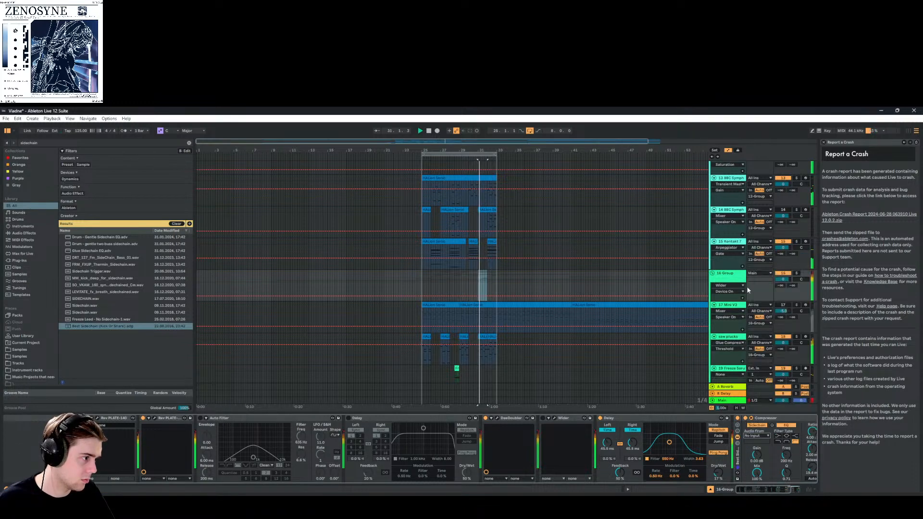
click(753, 491)
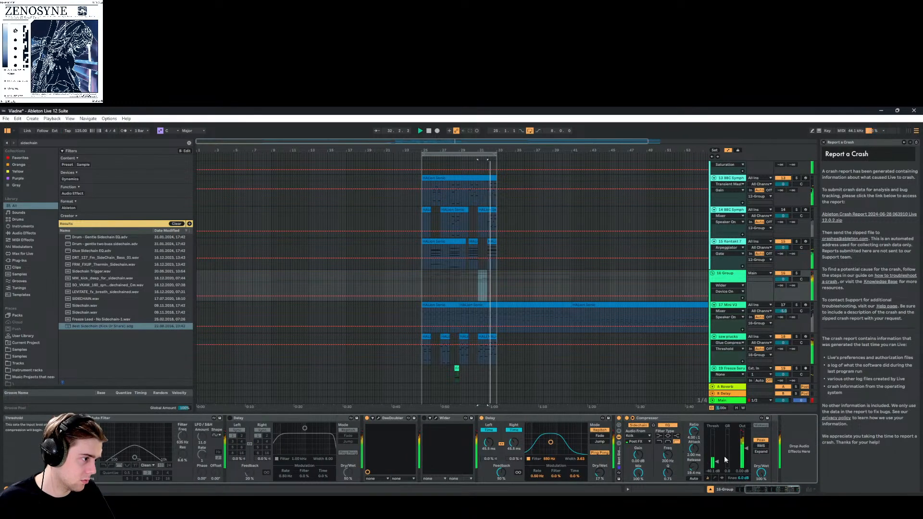
drag(716, 462, 716, 457)
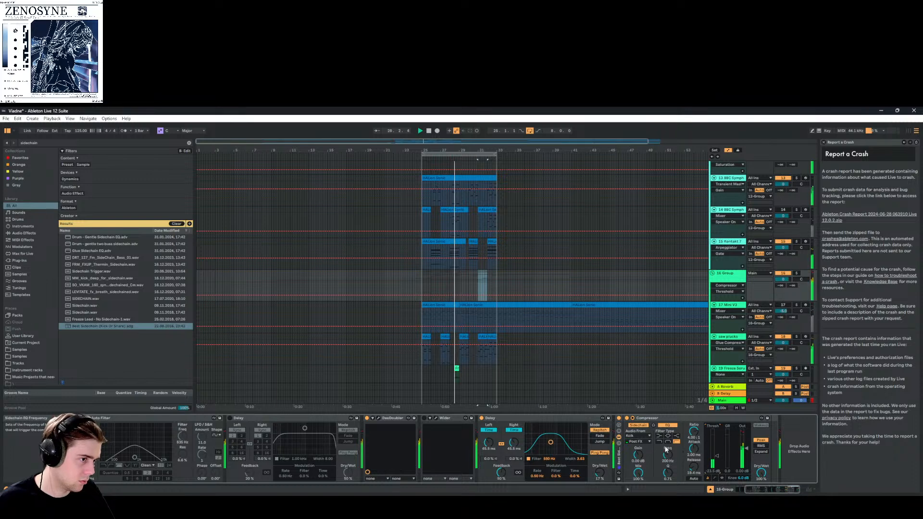
Load Glue Compressor and the Bass - Punch and Parallel preset onto the 5 Group bass track, raising the Glue Compressor's makeup gain to about 5.56 dB
scroll(571, 319, down, 3)
scroll(571, 319, up, 5)
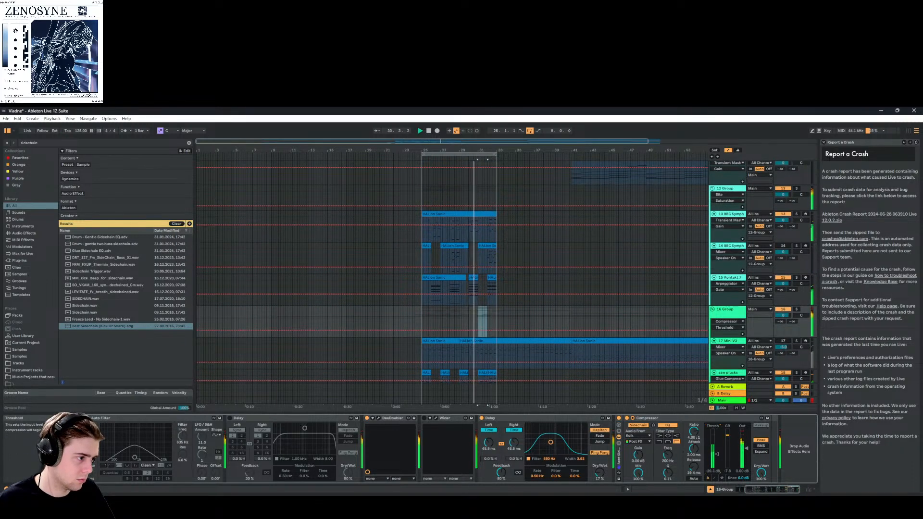
scroll(634, 295, up, 12)
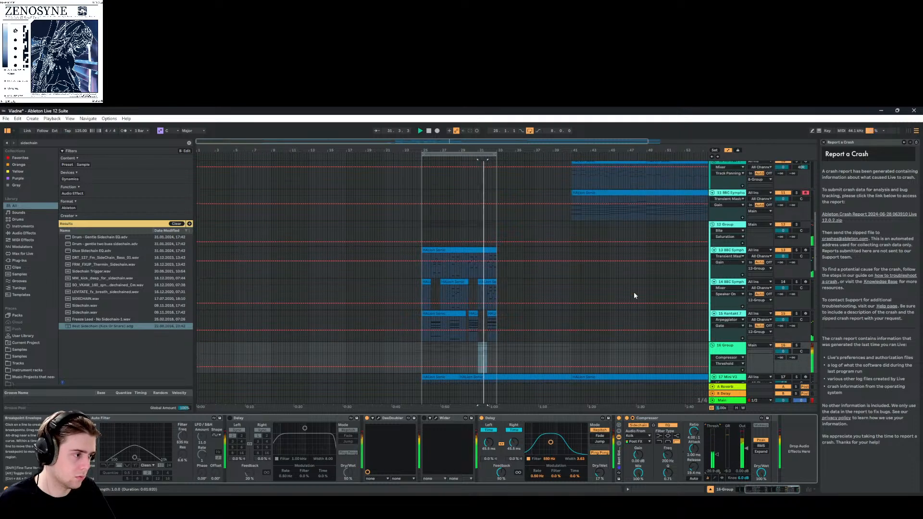
scroll(634, 295, up, 2)
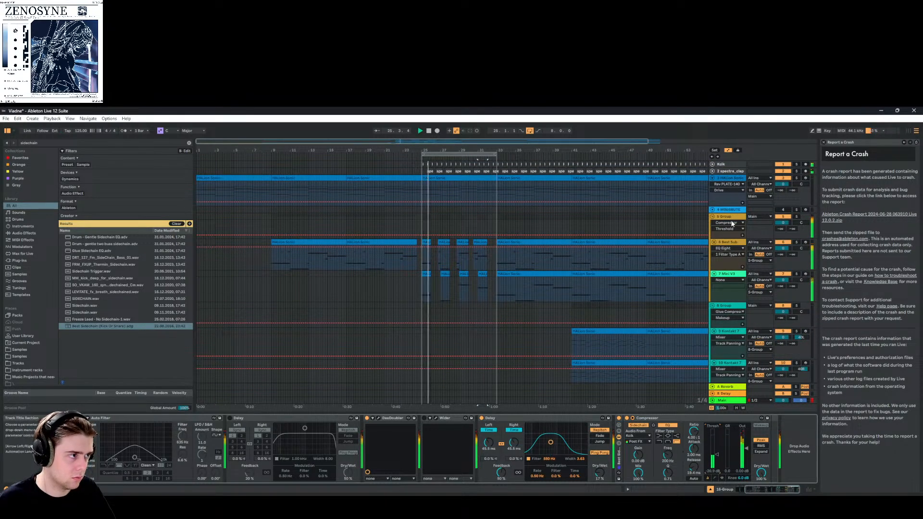
click(482, 226)
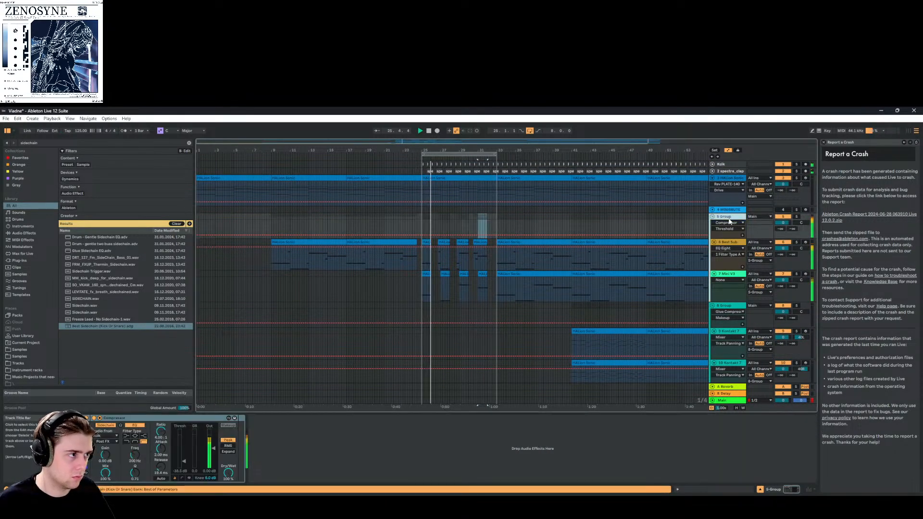
click(381, 158)
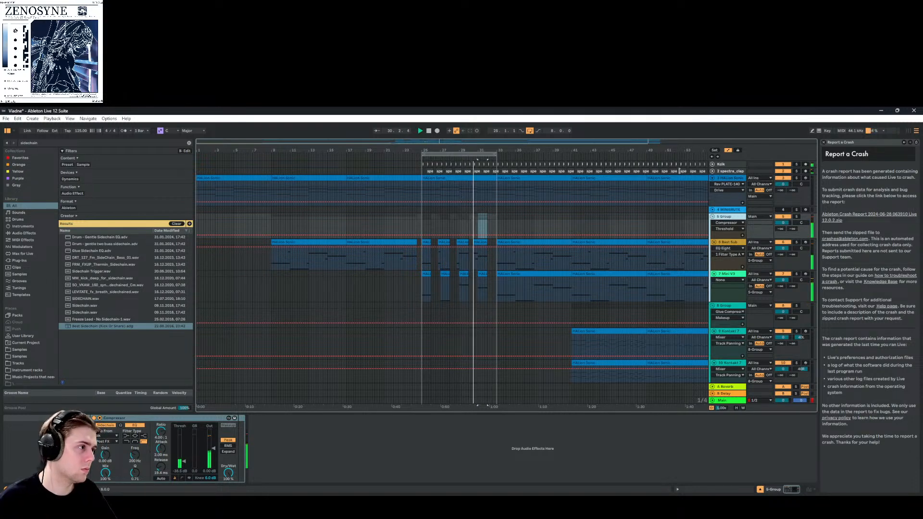
click(189, 143)
text(g)
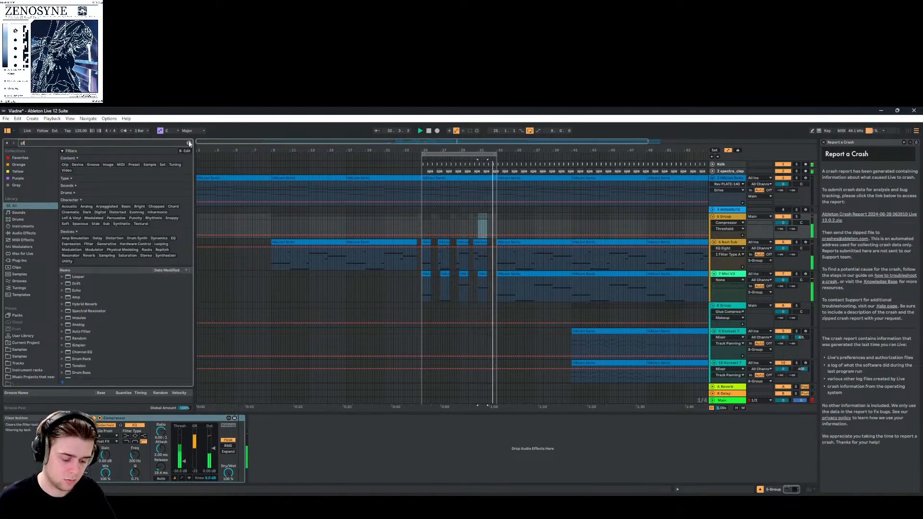
text(lue com)
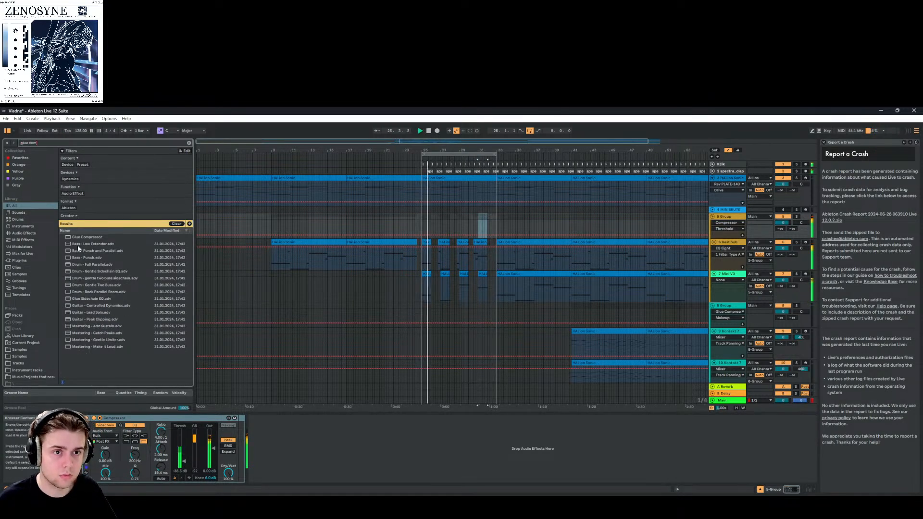
key(Down)
key(Return)
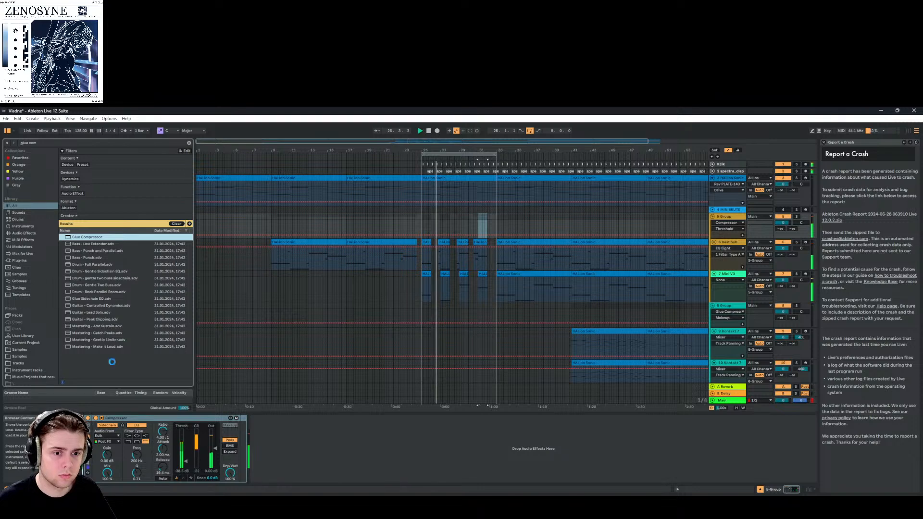
click(78, 251)
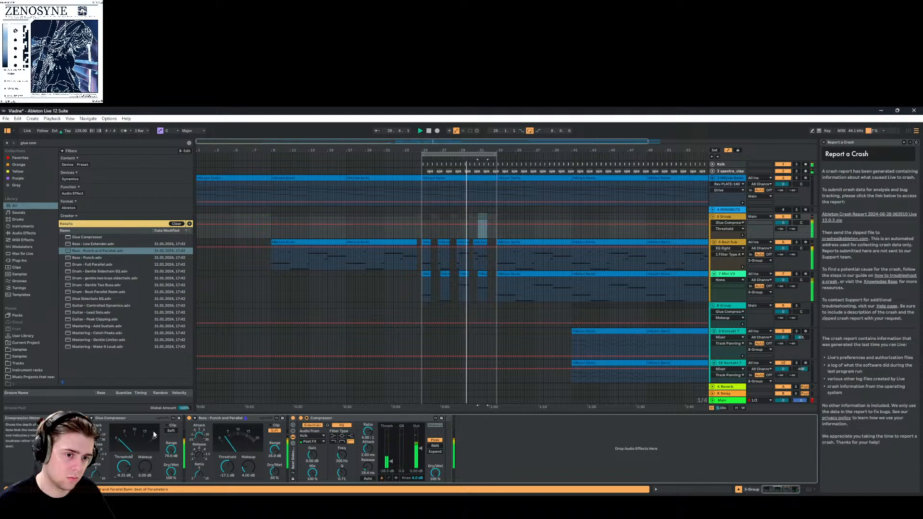
drag(145, 467, 145, 452)
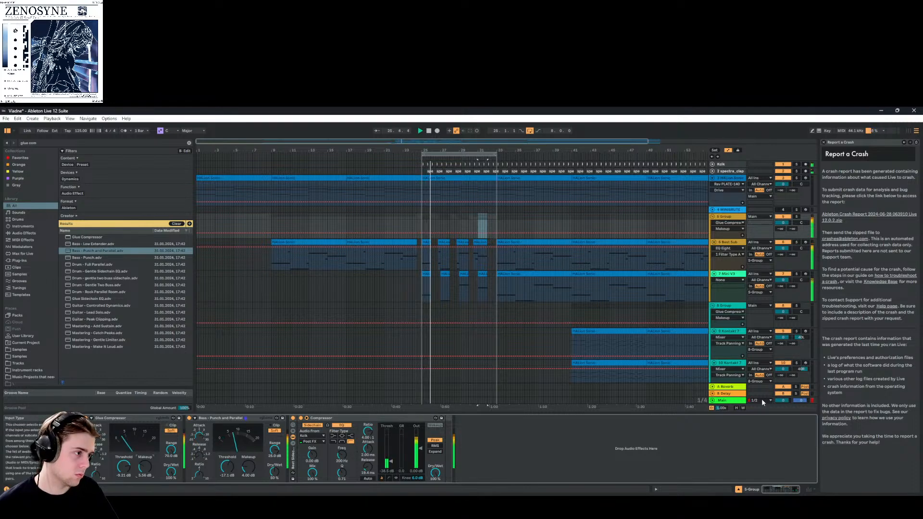
Search the browser for "eq" and load EQ Eight onto the Main track
click(739, 401)
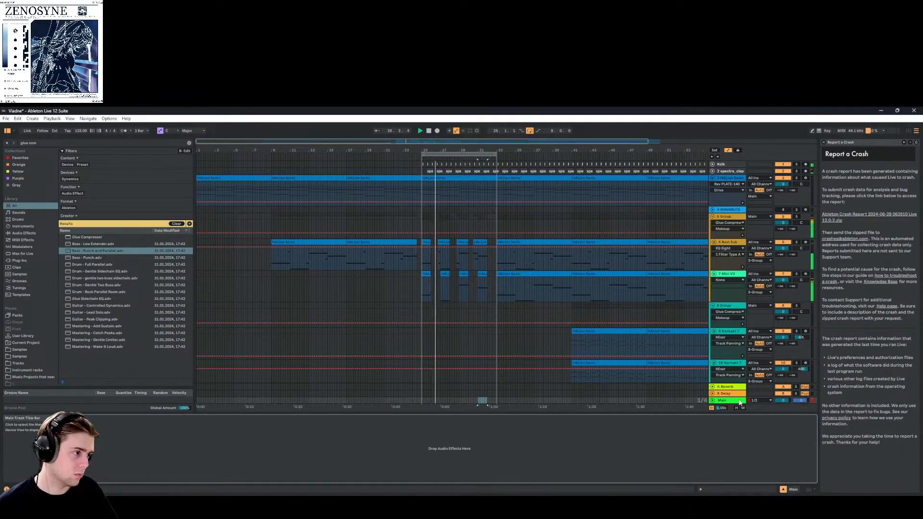
click(188, 144)
text(eq)
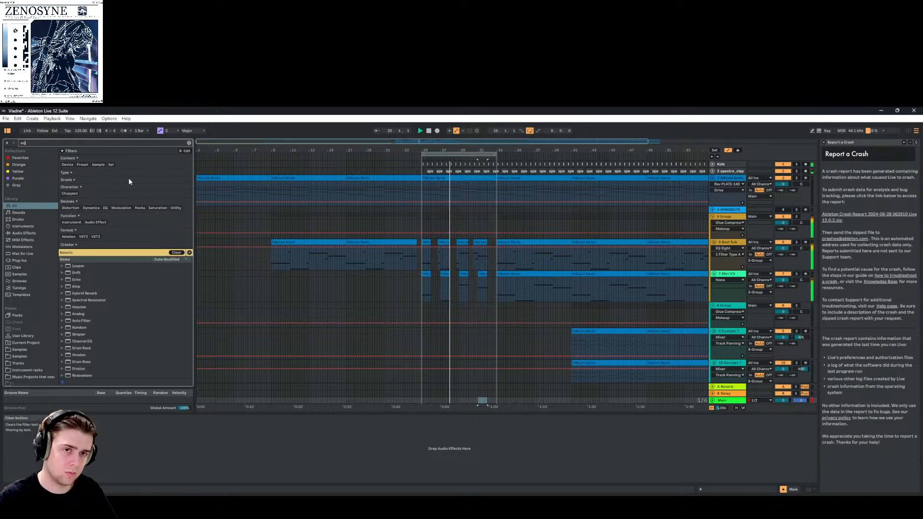
click(73, 273)
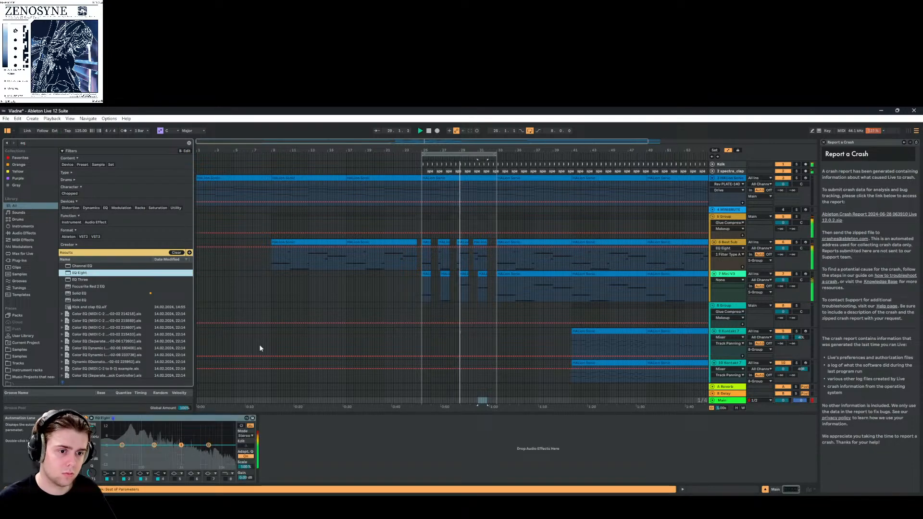
Load EQ Eight at the end of the 16 Group chain and shape its first band into a low cut
scroll(436, 307, down, 3)
scroll(436, 307, down, 15)
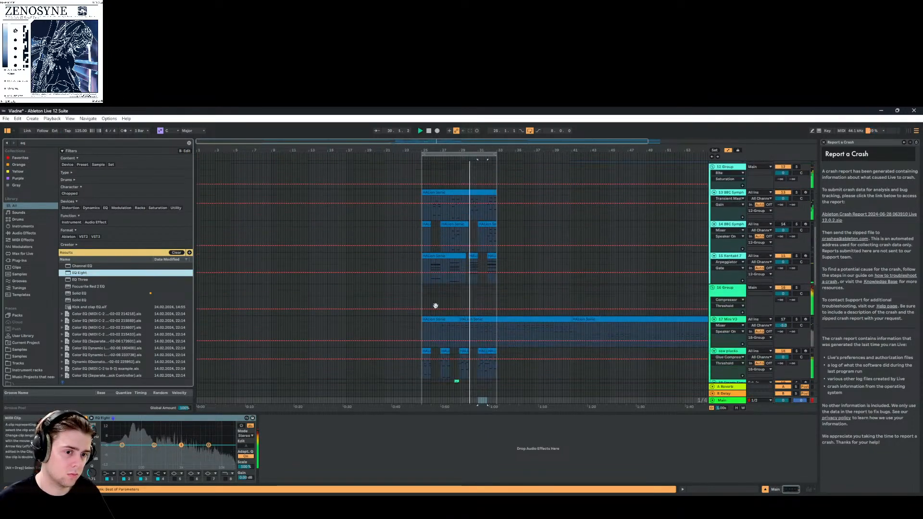
scroll(436, 307, down, 8)
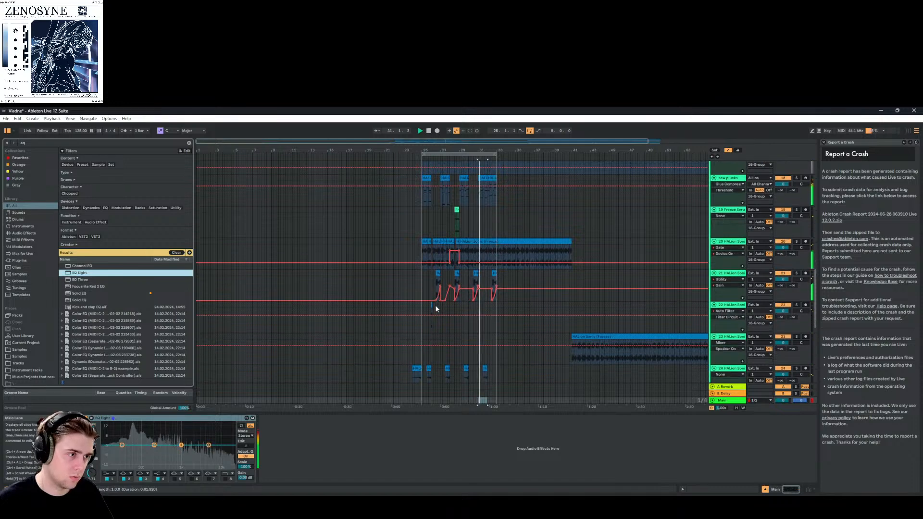
scroll(543, 271, up, 10)
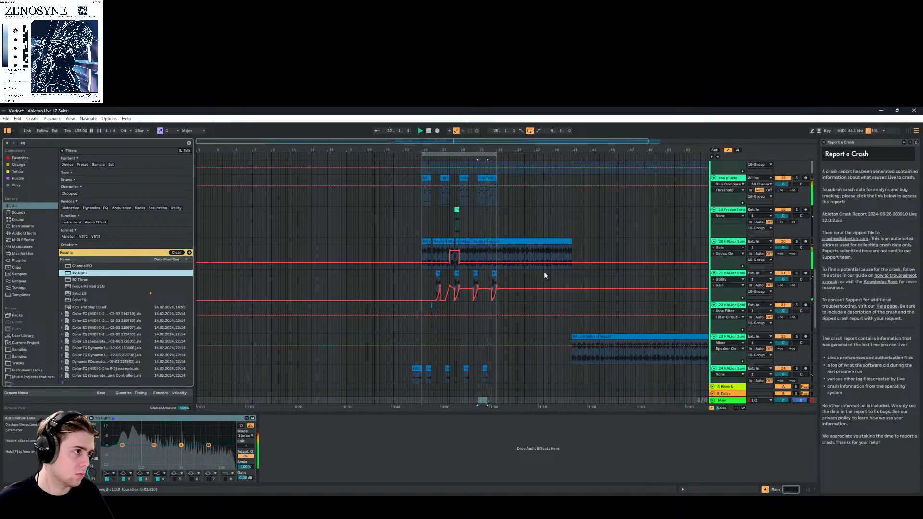
click(719, 227)
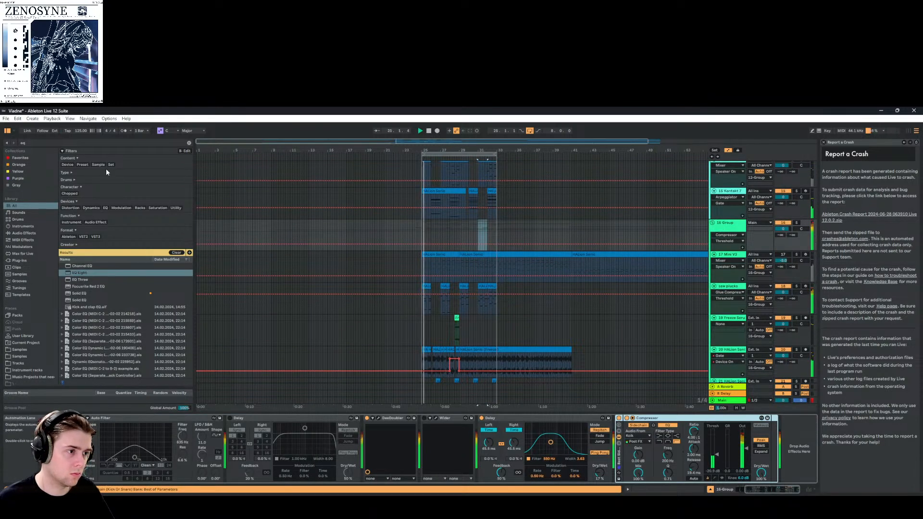
click(79, 273)
key(Return)
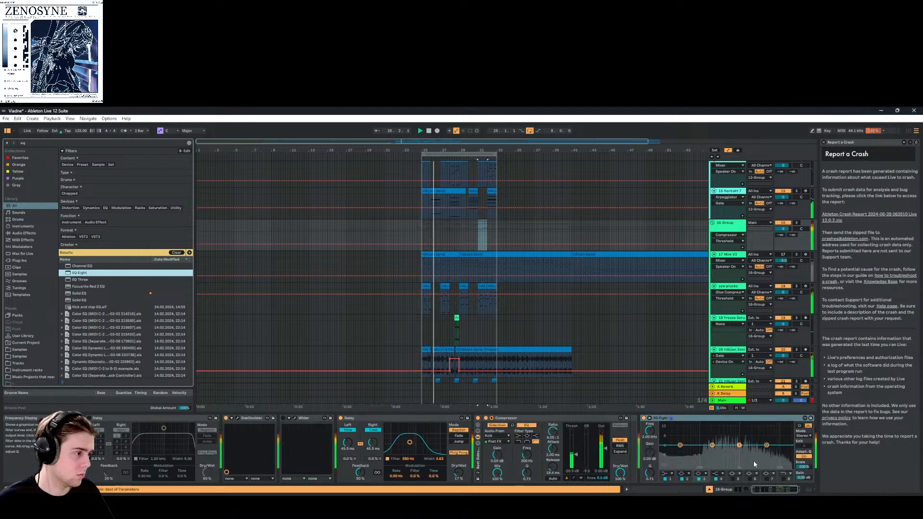
click(666, 432)
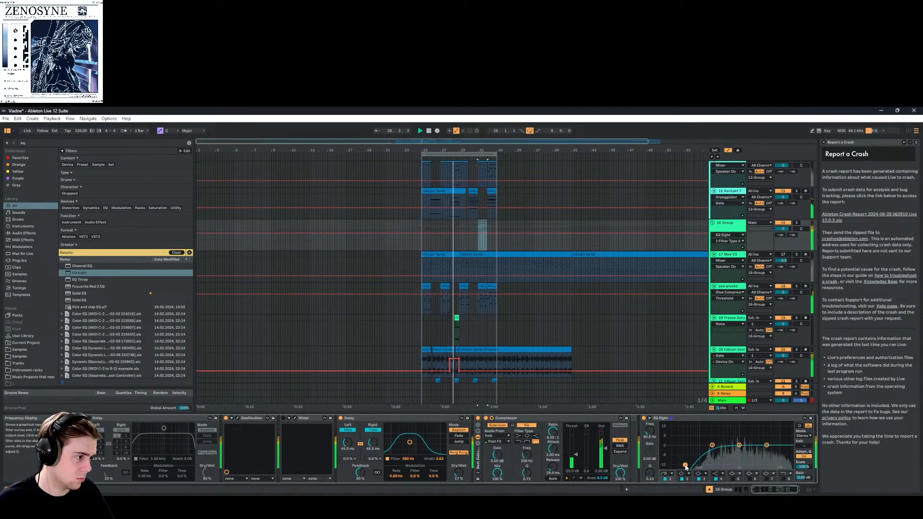
Load EQ Eight onto the 12 Group track and switch its first band to a low-cut filter
scroll(652, 334, up, 5)
scroll(652, 336, up, 2)
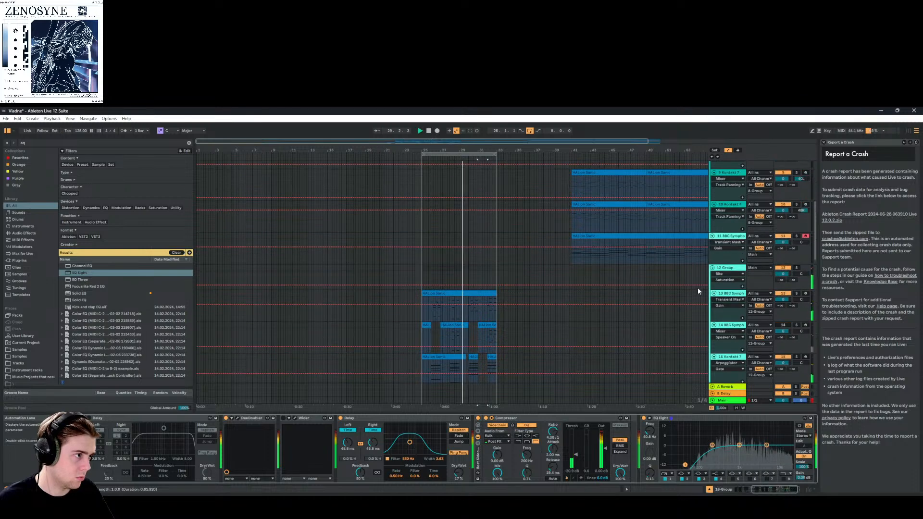
click(729, 269)
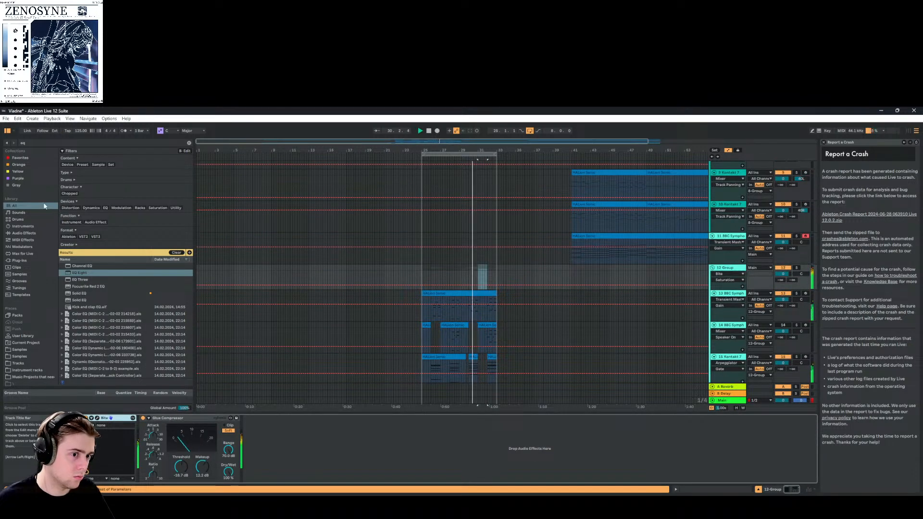
double_click(70, 273)
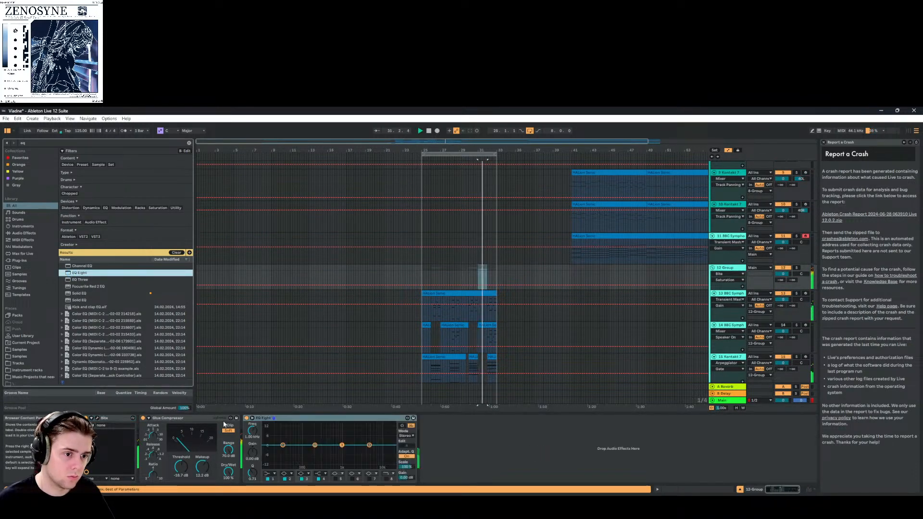
click(267, 474)
click(267, 431)
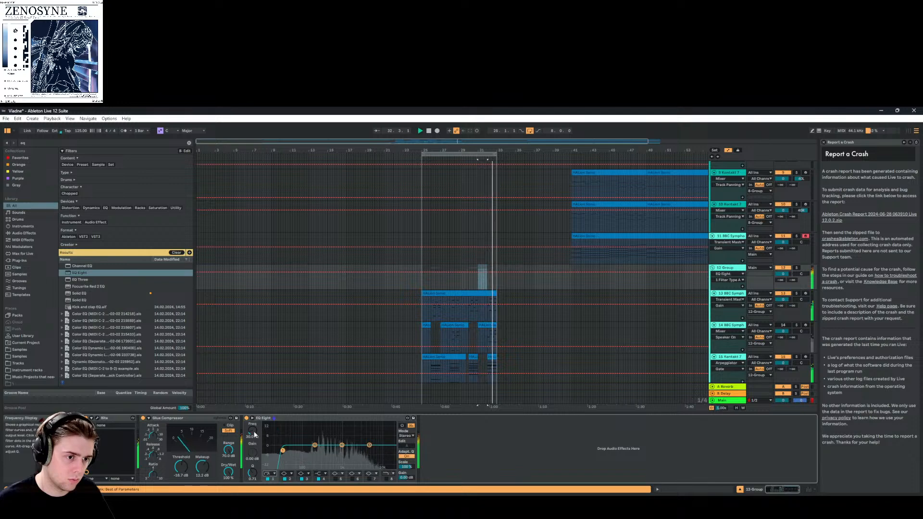
Set the 12 Group's low cut to about 128 Hz with a gentle slope and move EQ Eight ahead of the Glue Compressor
drag(252, 432, 254, 434)
drag(307, 451, 316, 454)
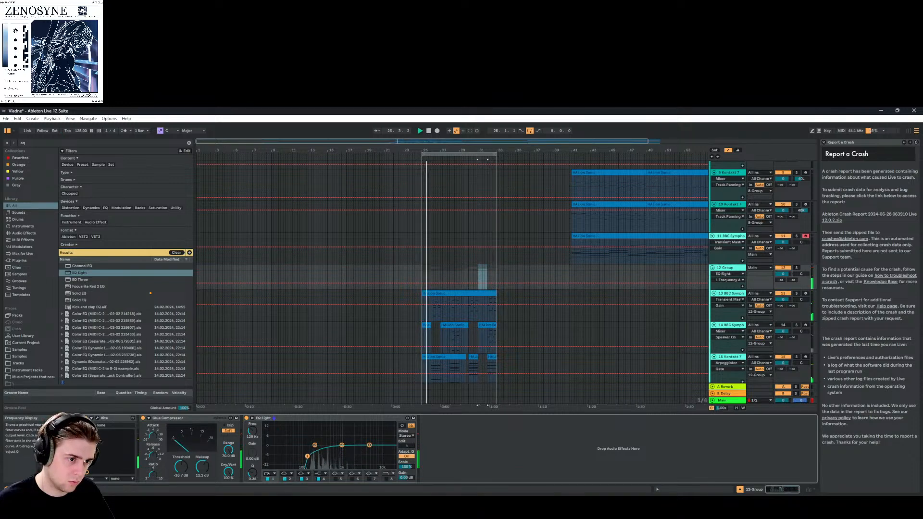
click(335, 420)
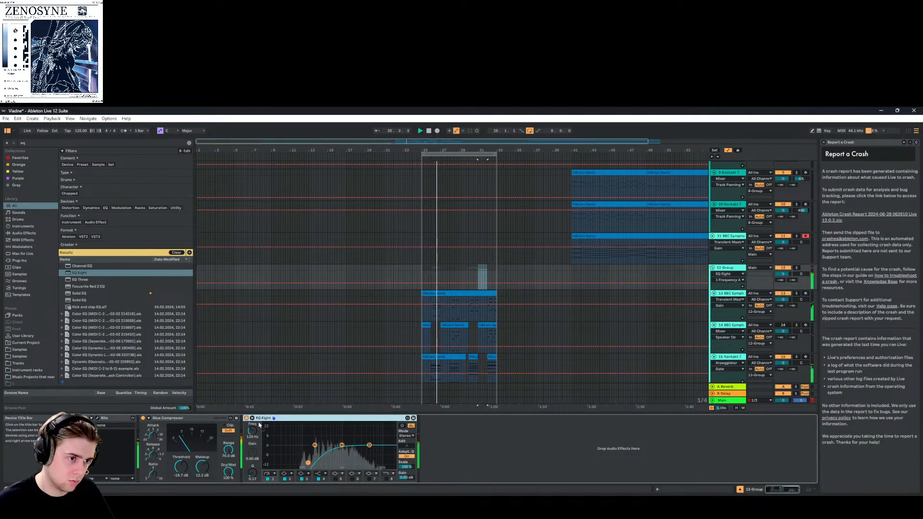
drag(335, 420, 149, 420)
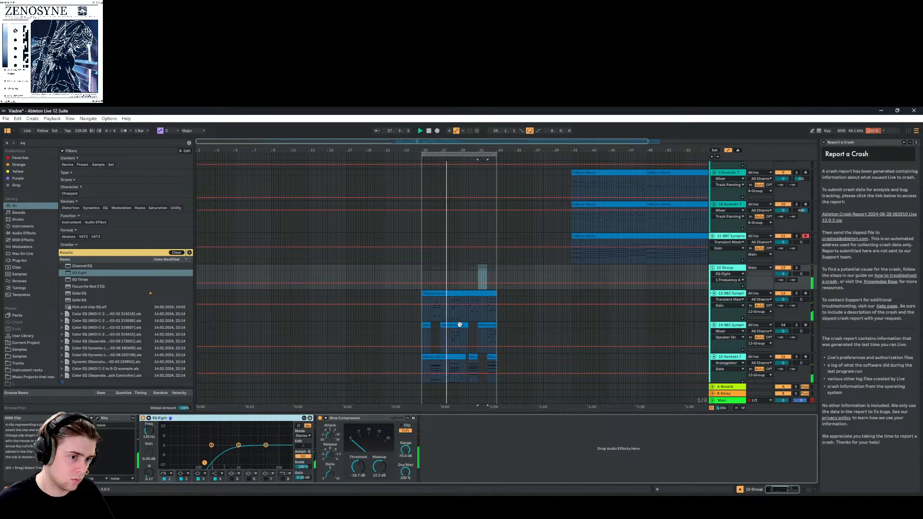
scroll(459, 324, up, 4)
scroll(671, 288, up, 3)
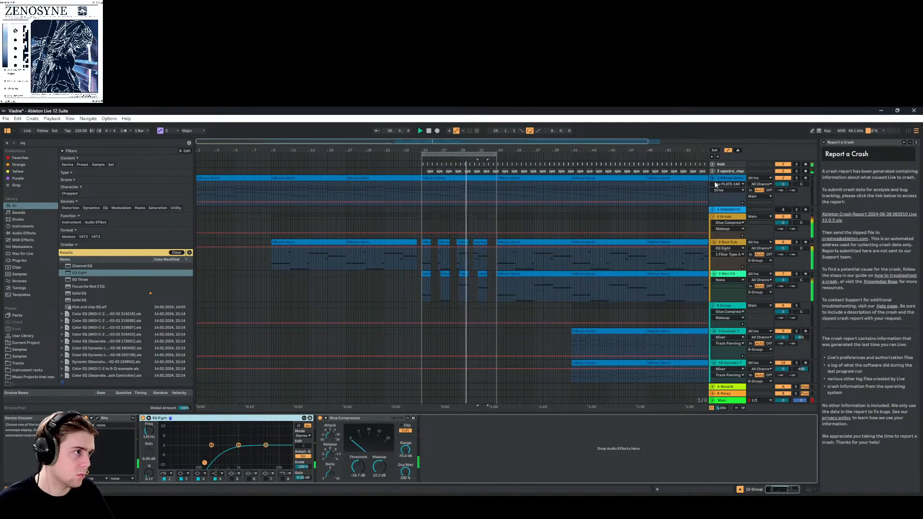
click(720, 220)
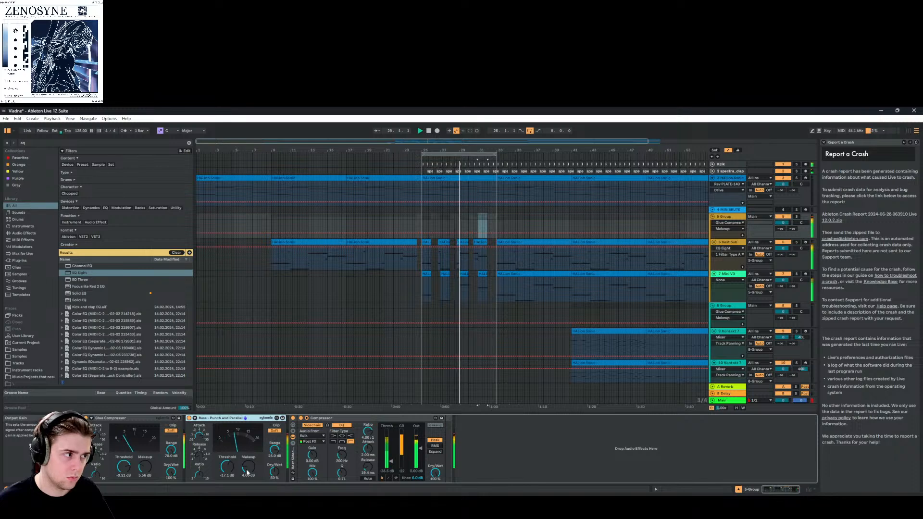
click(424, 282)
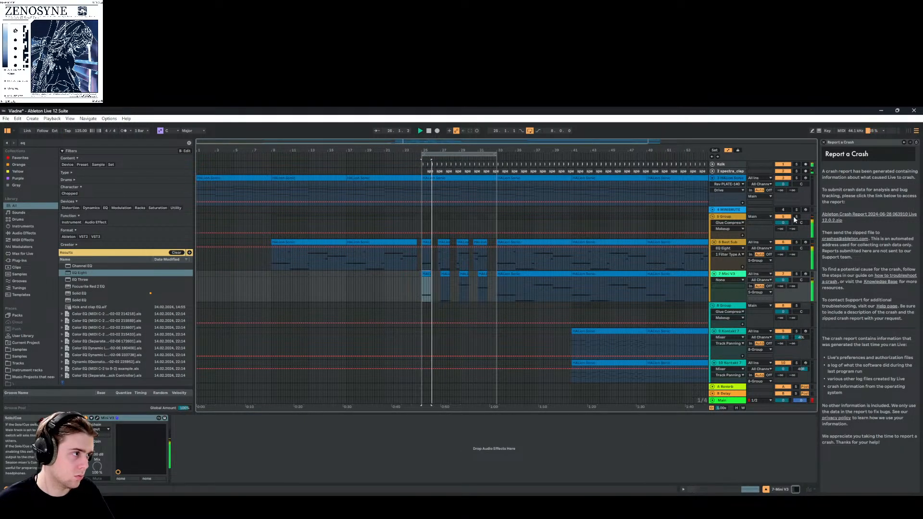
click(797, 242)
click(796, 216)
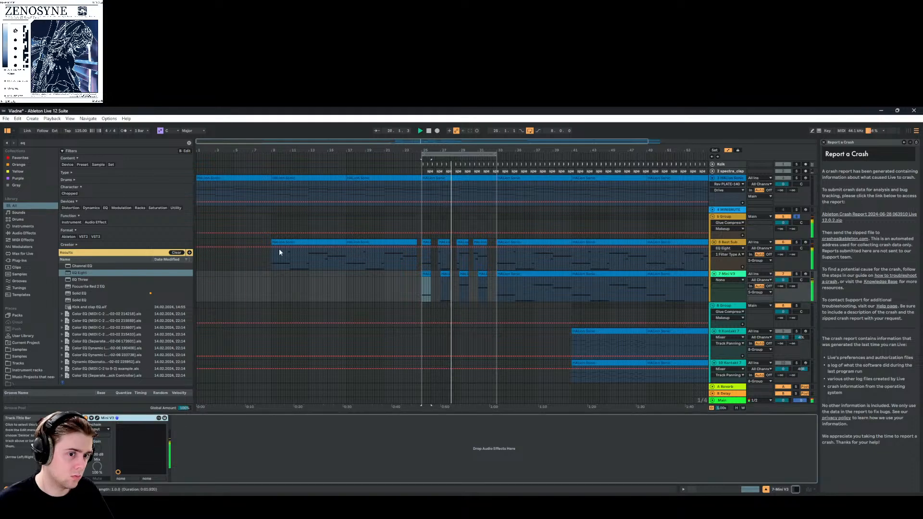
Load EQ Eight onto the 7 Mini V3 track with a low cut at about 130 Hz and unsolo the 5 Group
click(83, 274)
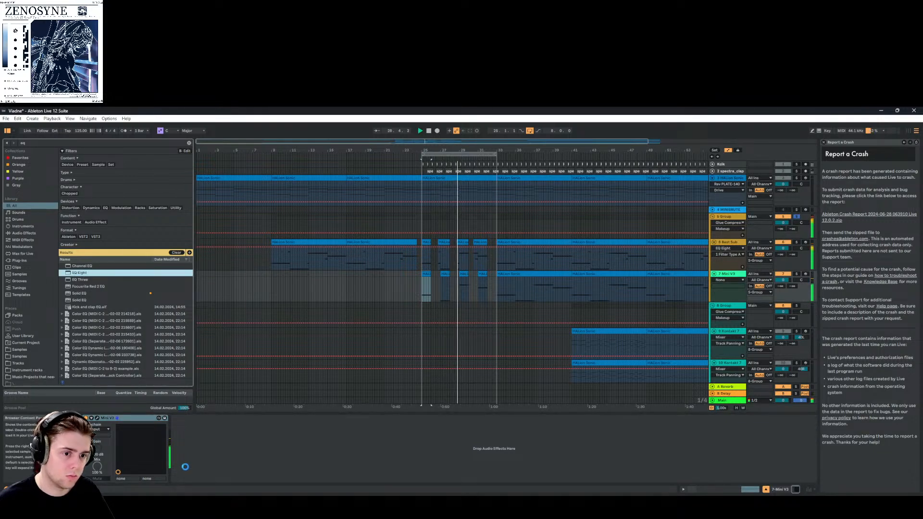
drag(185, 467, 185, 465)
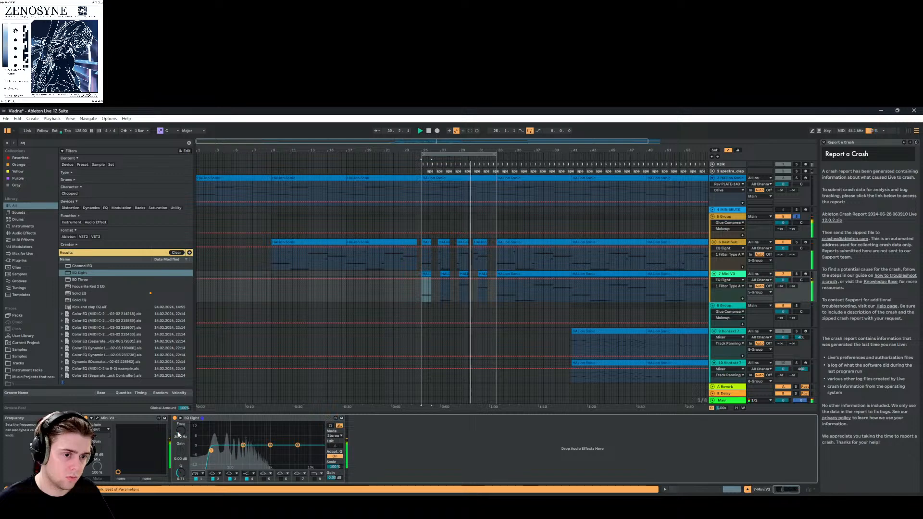
drag(178, 432, 201, 441)
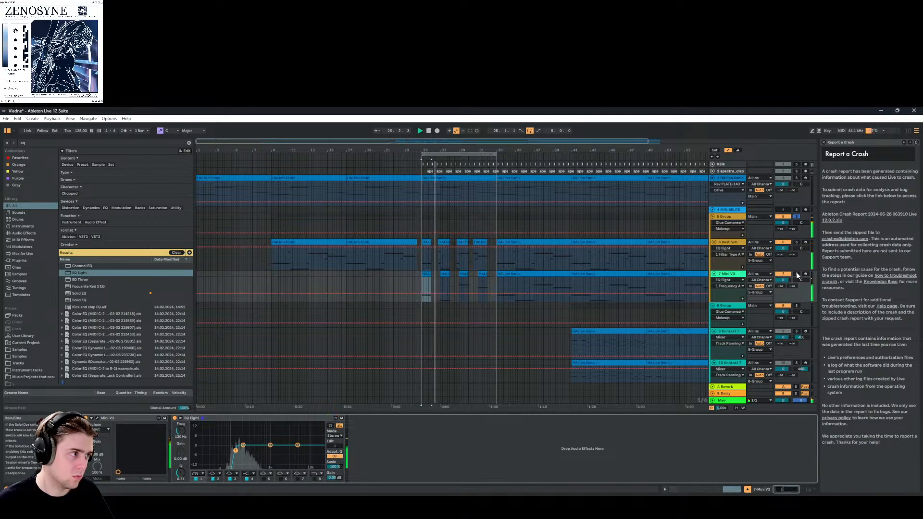
click(795, 221)
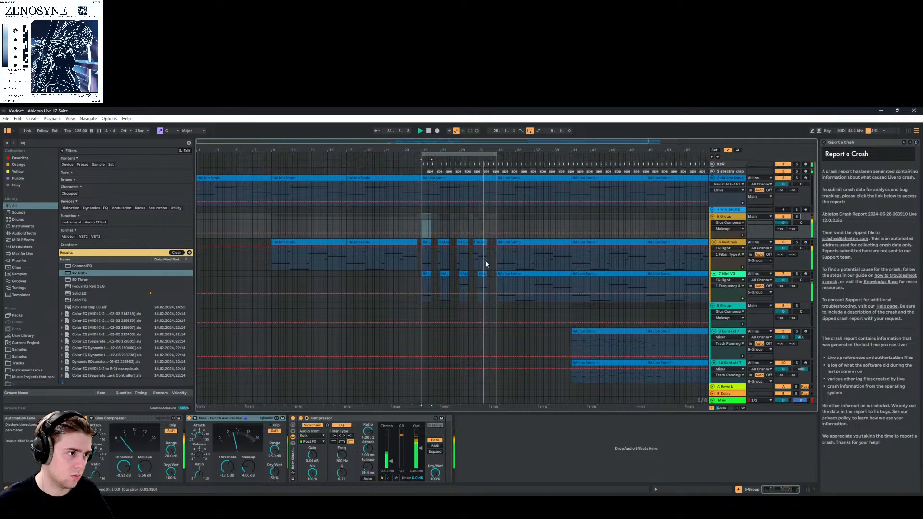
click(738, 274)
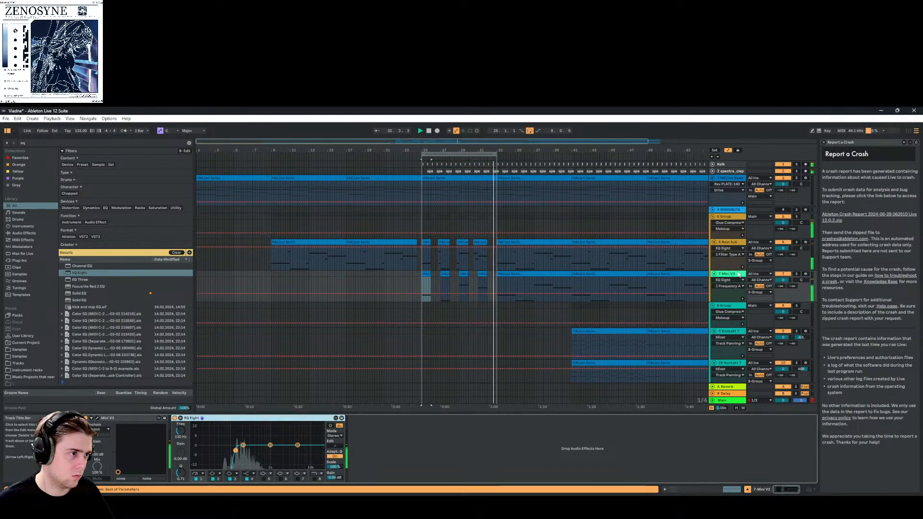
click(489, 273)
right_click(489, 273)
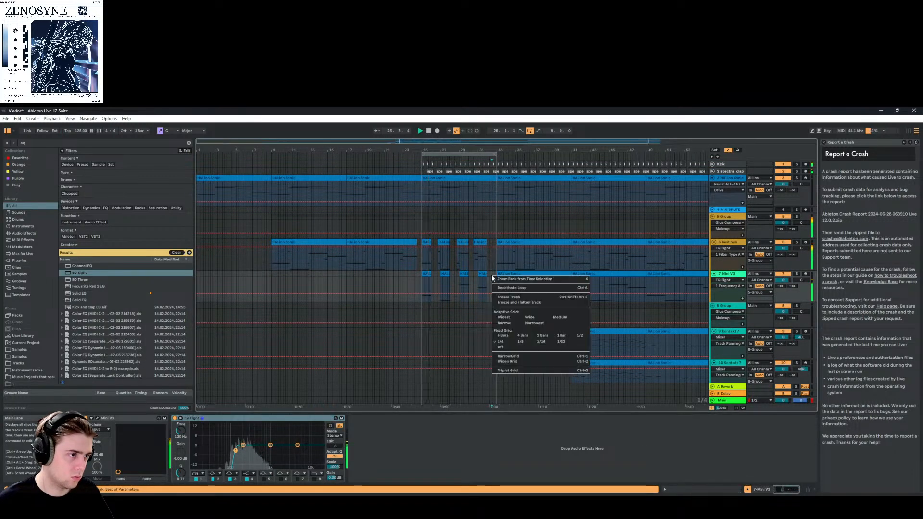
click(430, 270)
scroll(430, 270, down, 3)
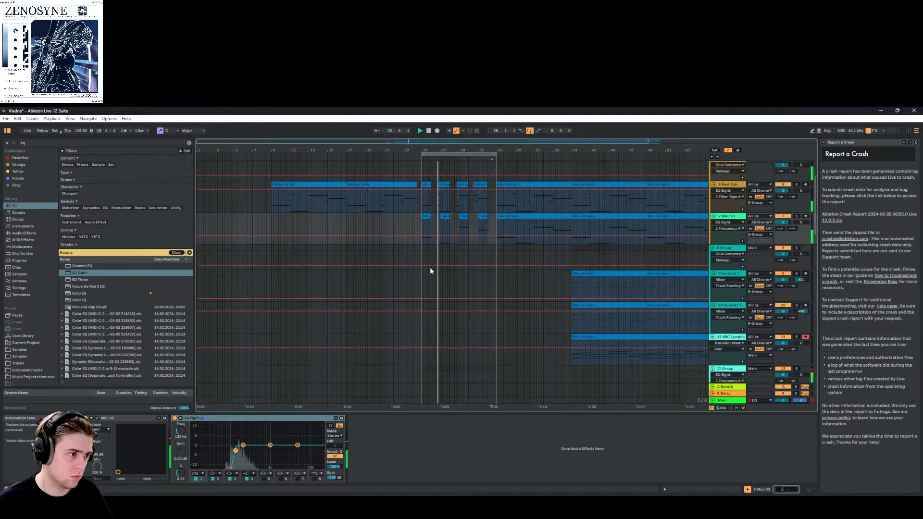
scroll(431, 270, down, 2)
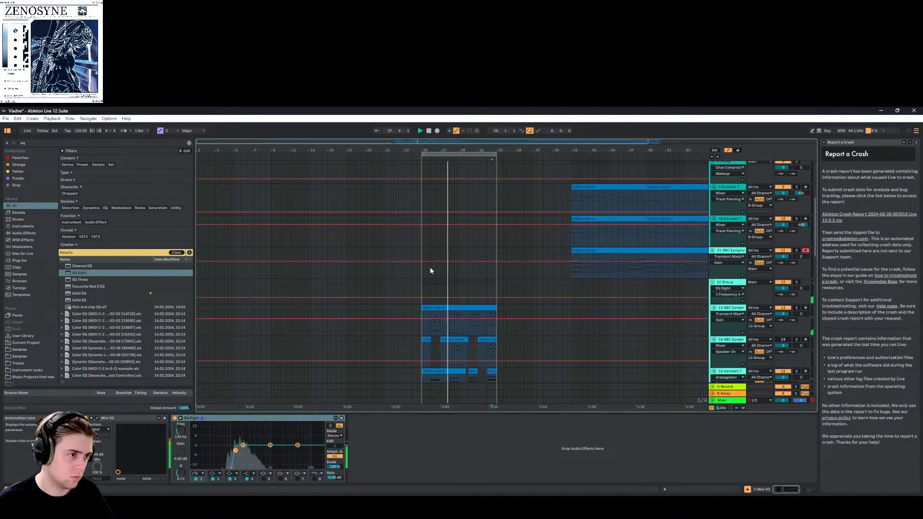
scroll(429, 270, down, 1)
click(443, 291)
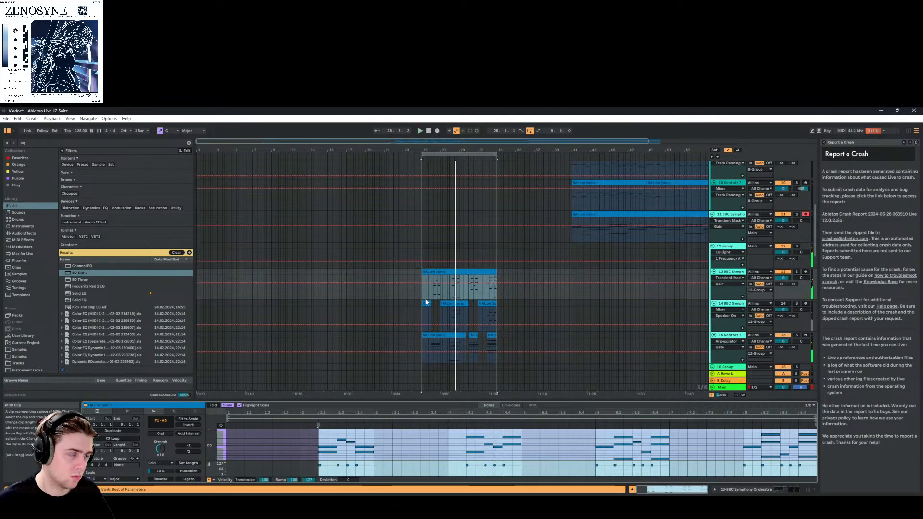
Copy the four short 7 Mini V3 clips that start at bar 25
scroll(424, 298, up, 5)
click(426, 238)
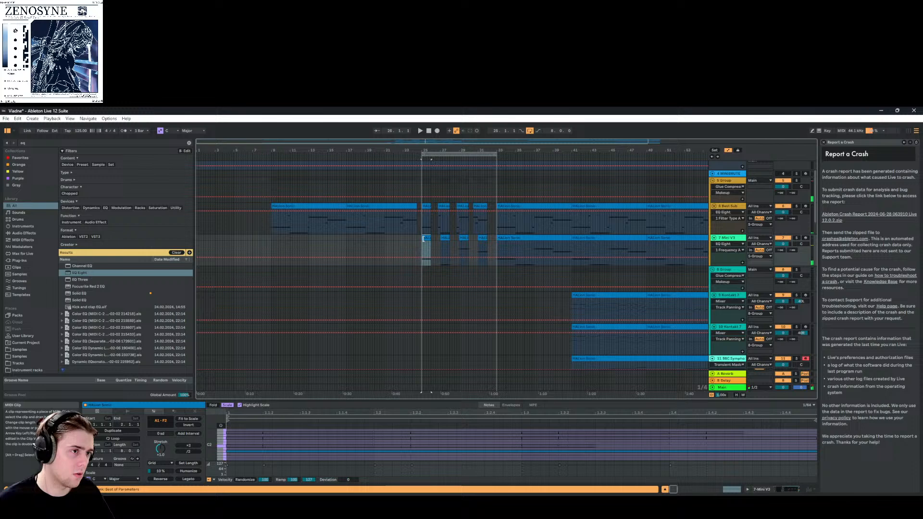
shift+click(483, 236)
scroll(471, 248, down, 5)
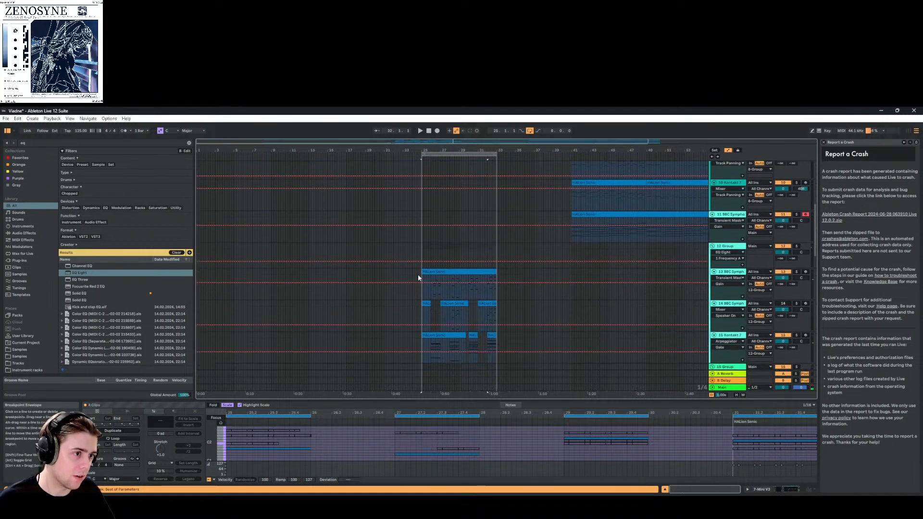
Try pasting the copied clips over the existing clip on the 13 BBC Symphony Orchestra track at bar 25
click(421, 297)
key(ctrl+v)
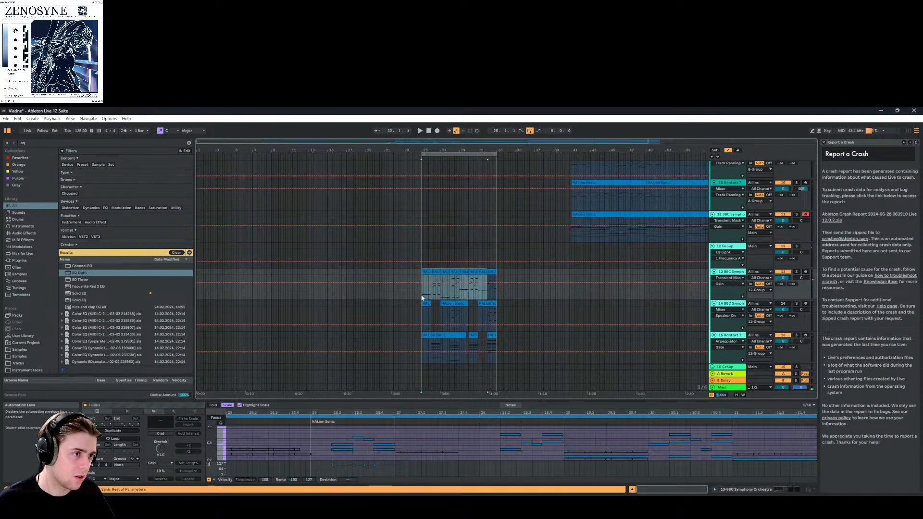
click(446, 273)
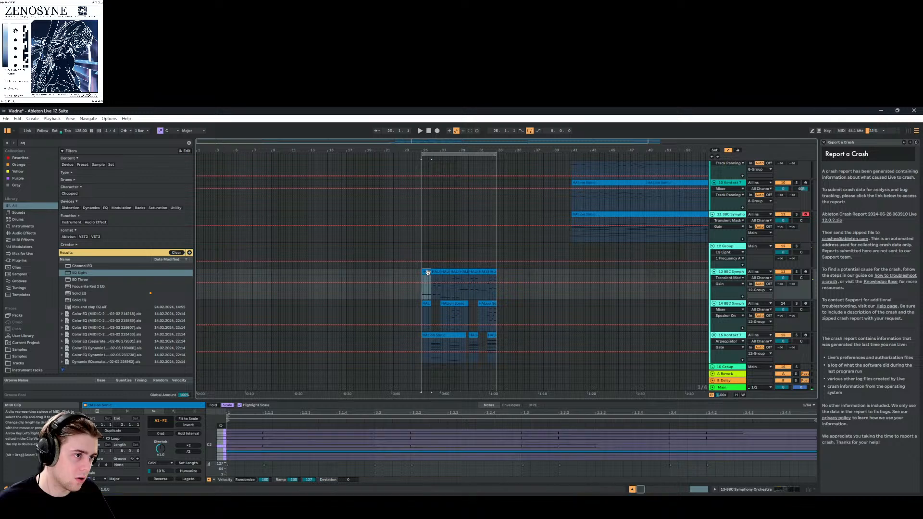
click(430, 280)
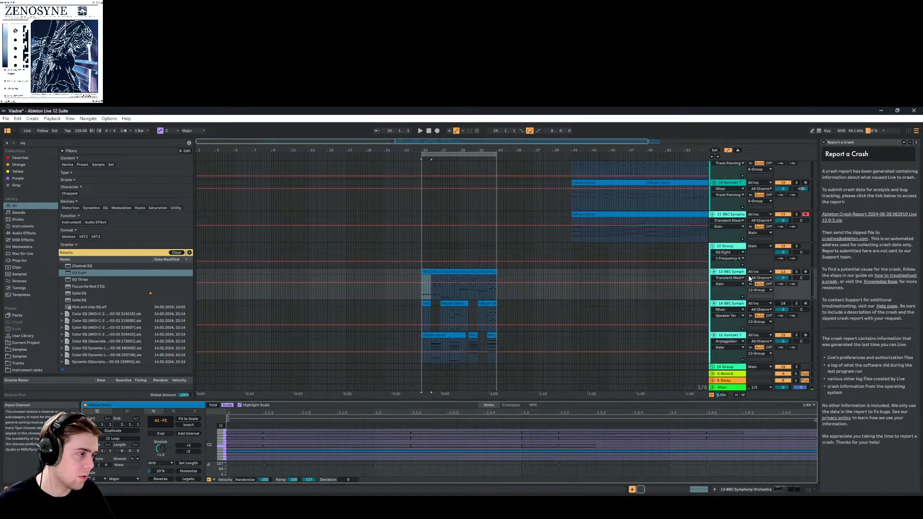
Duplicate the 13 BBC Symphony Orchestra track and replace the duplicate's clip with the copied Mini V3 clips from bar 25
right_click(729, 273)
click(743, 288)
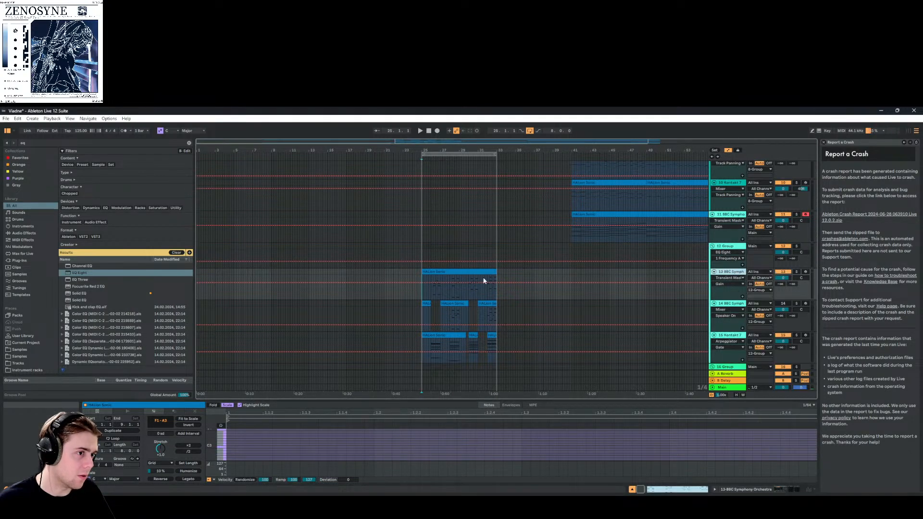
click(426, 303)
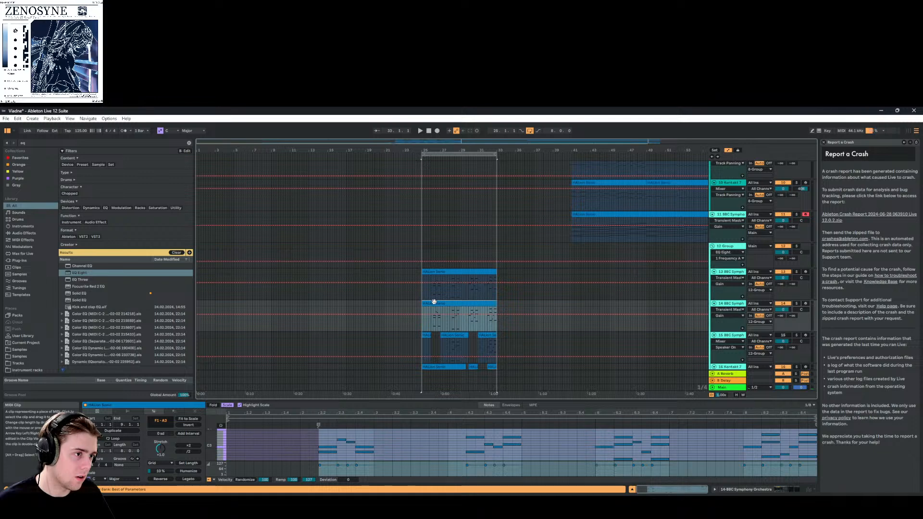
key(ctrl+e)
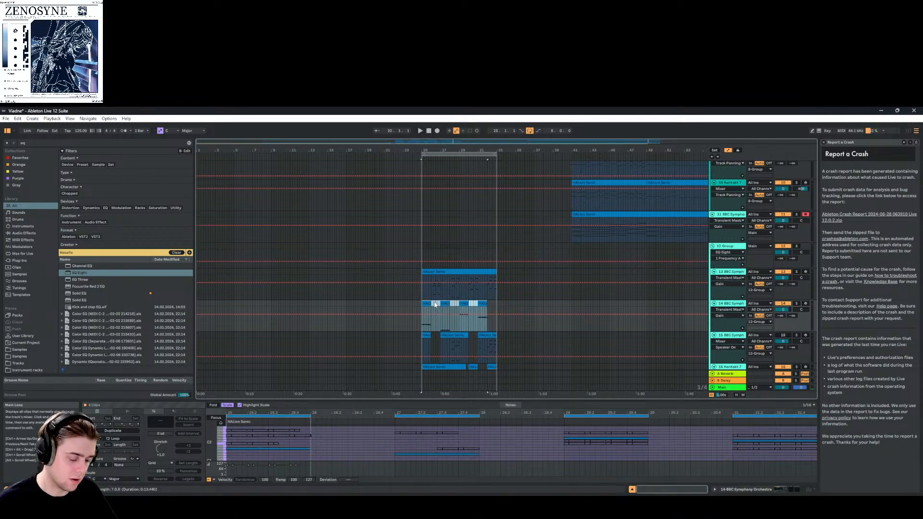
Consolidate the pasted clips on track 14 into one clip and transpose all its notes down an octave
key(ctrl+j)
key(ctrl+a)
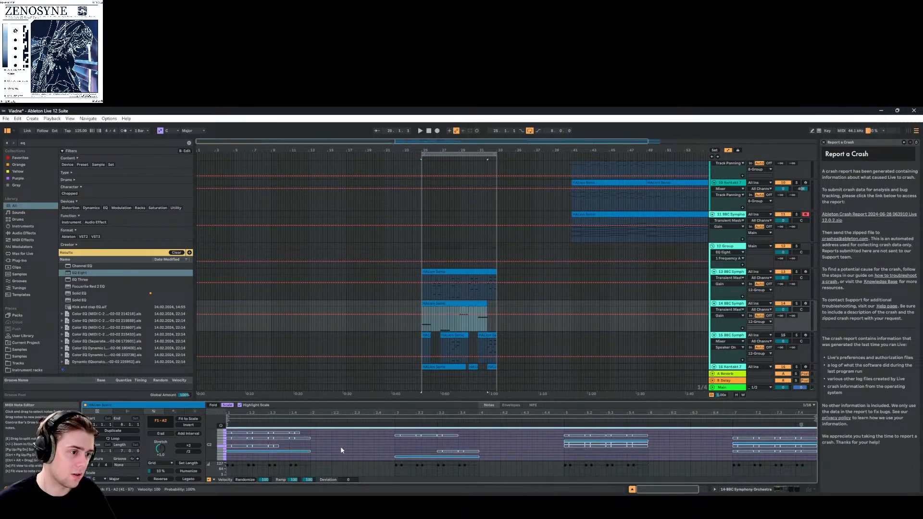
key(shift+Down)
Play the loop with the 14 BBC Symphony Orchestra track soloed
key(space)
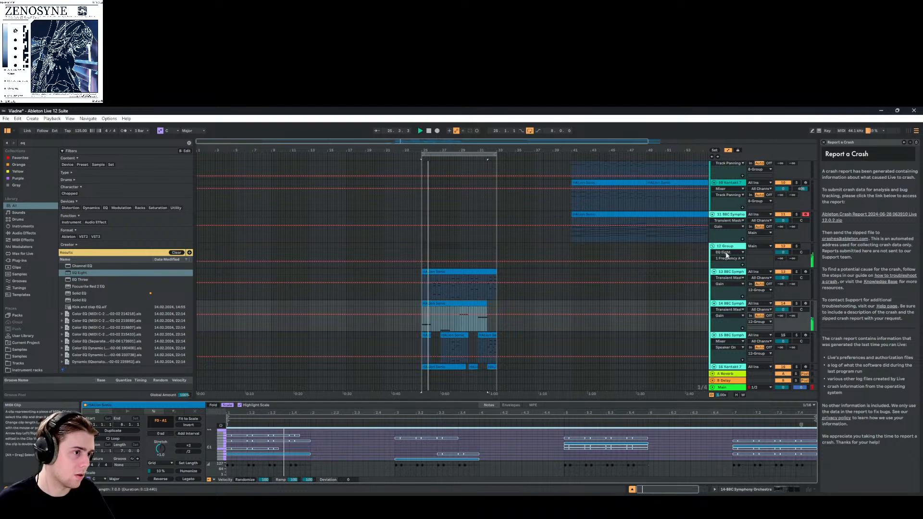
click(796, 303)
Try all of the track 14 clip's notes another octave lower, and move them back up an octave
click(398, 448)
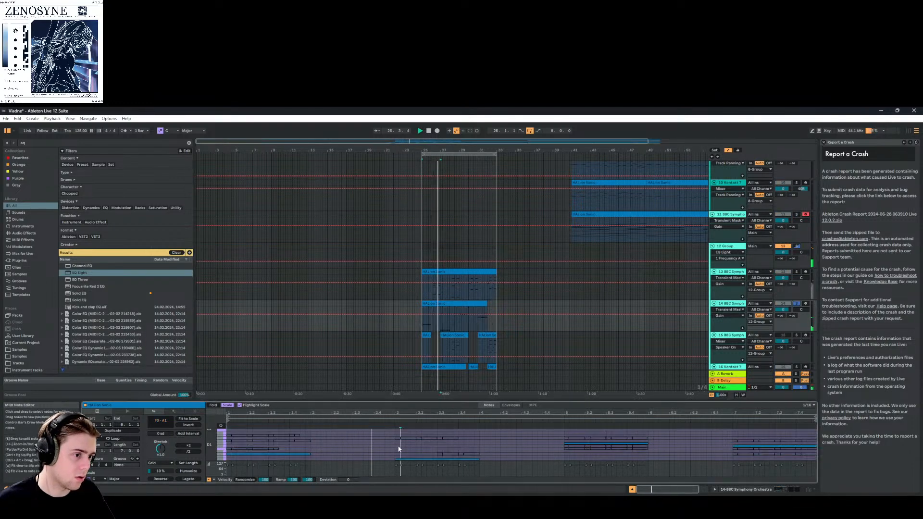
key(ctrl+a)
key(shift+Down)
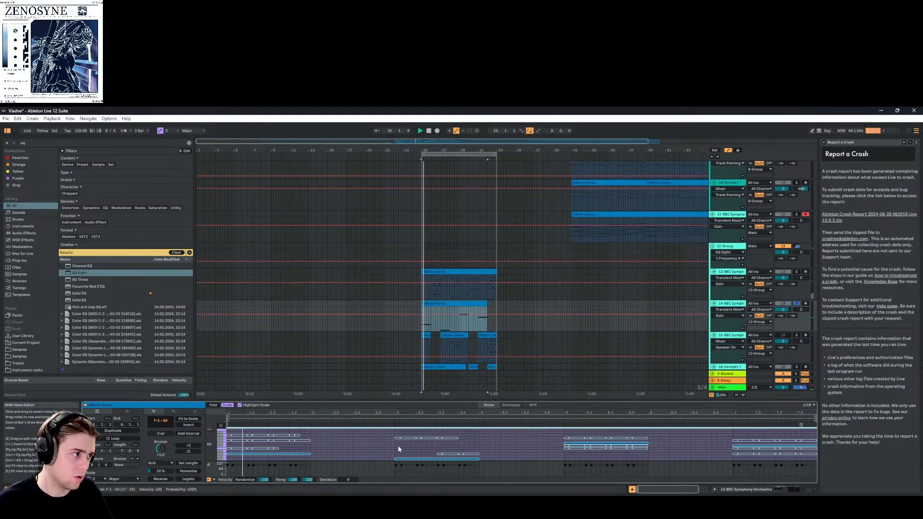
key(shift+Up)
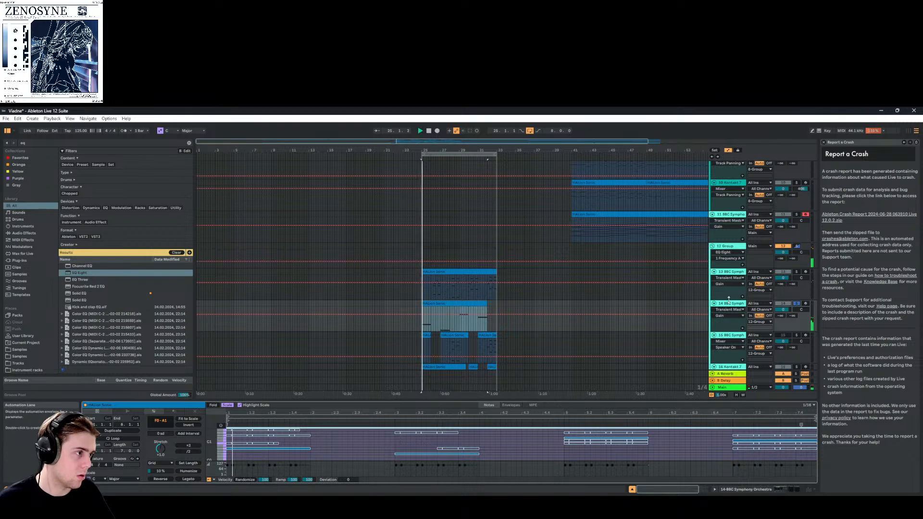
Switch track 14's BBC Symphony Orchestra instrument to the Basses section and restart playback
click(581, 353)
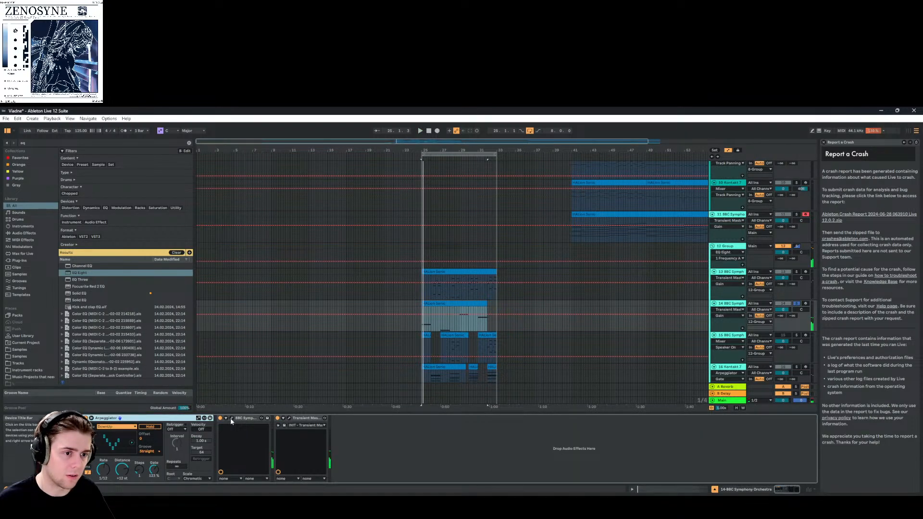
click(232, 418)
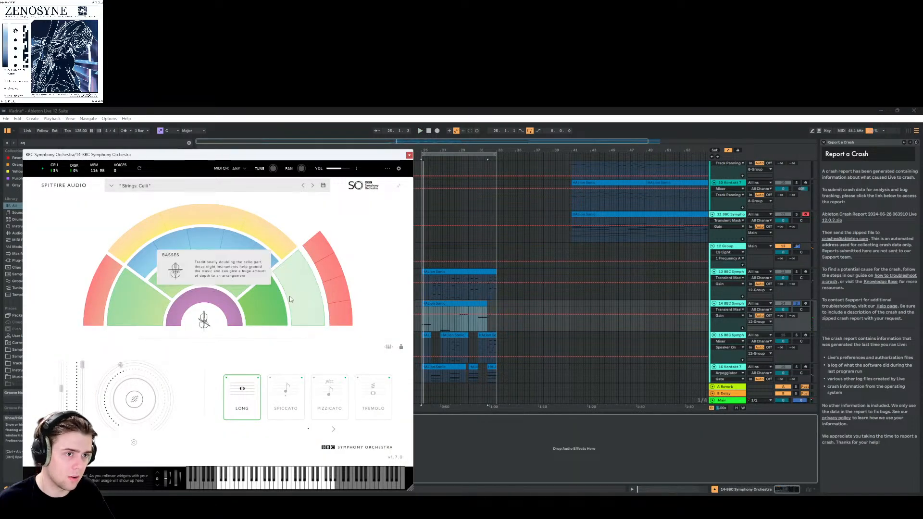
click(291, 300)
key(space)
click(409, 154)
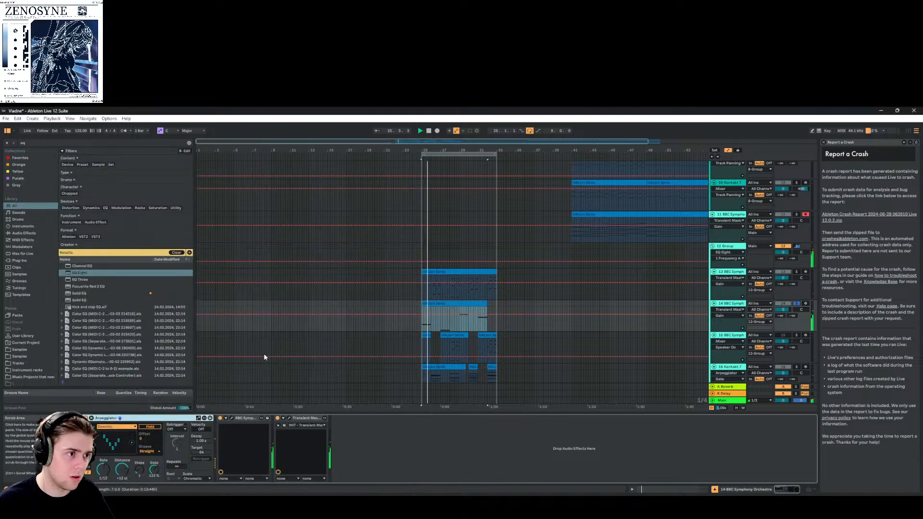
Slow track 14's Arpeggiator rate, set its Steps to 0 and shorten its gate, and reopen the track's clip
click(116, 427)
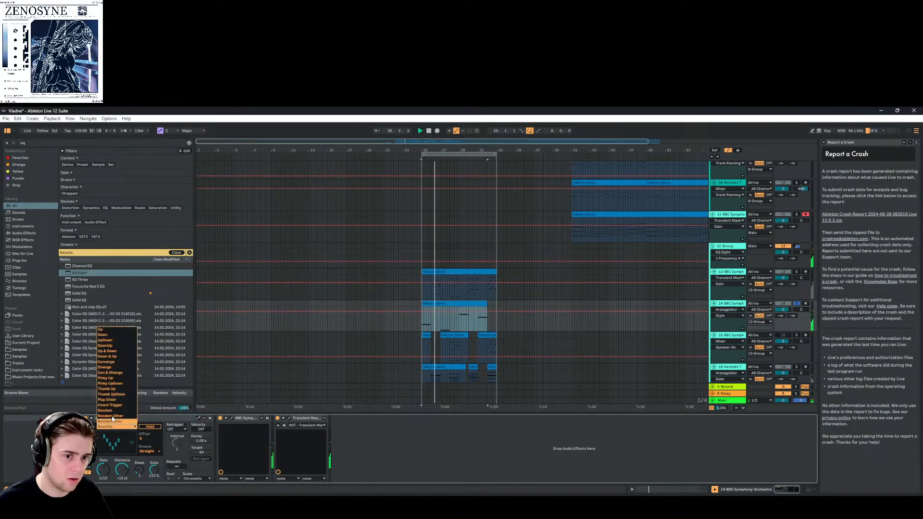
click(108, 475)
scroll(115, 475, down, 1)
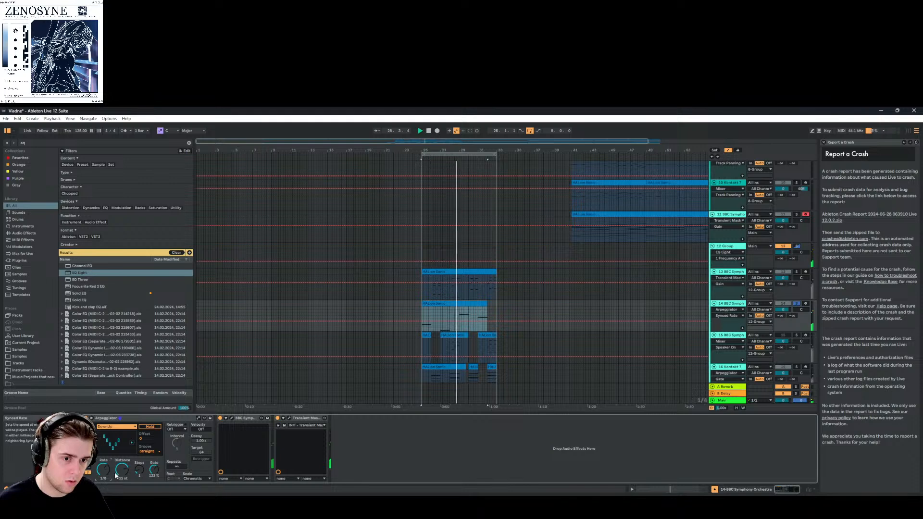
click(140, 470)
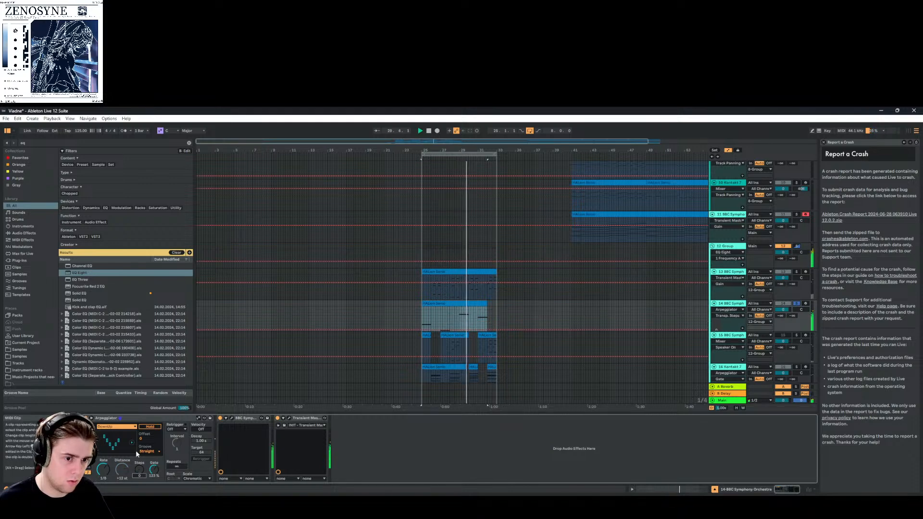
click(102, 470)
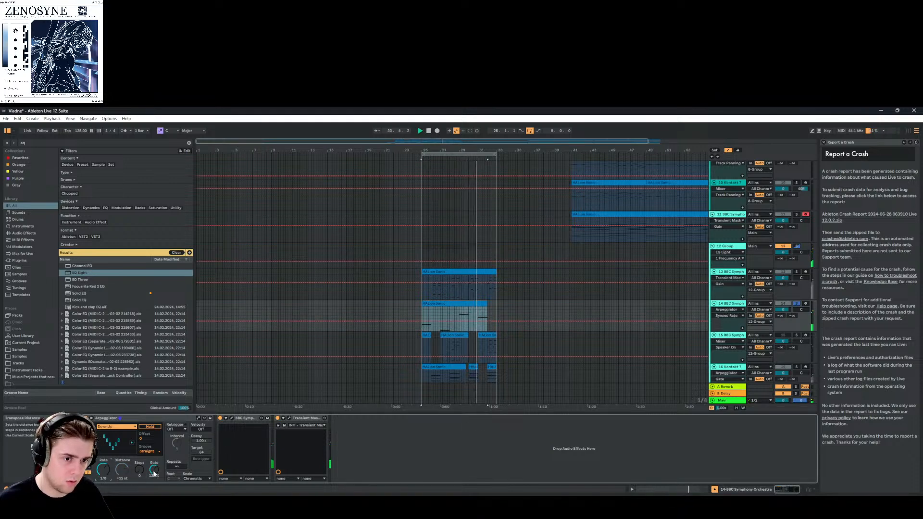
drag(154, 473, 154, 481)
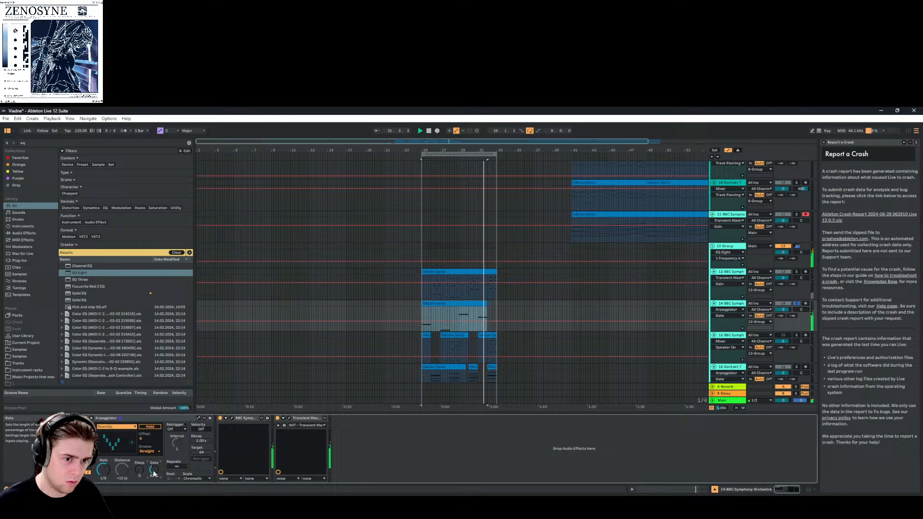
double_click(457, 304)
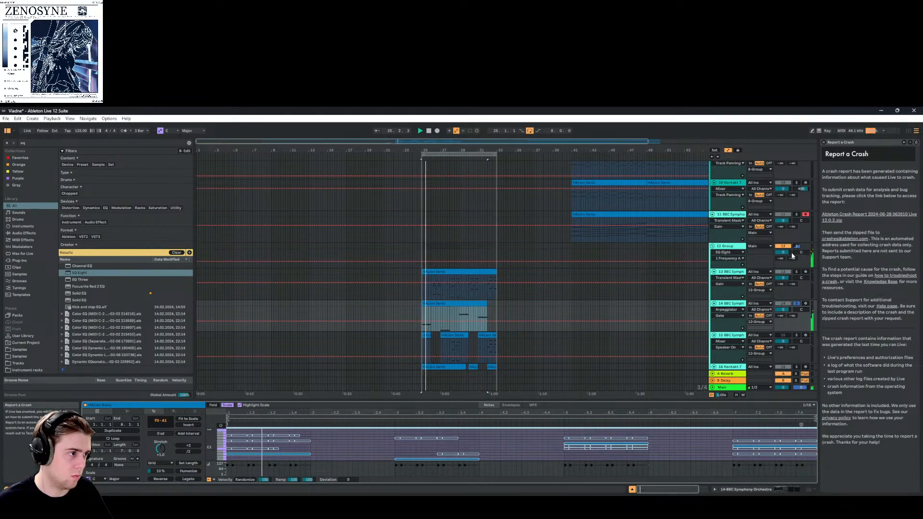
Replay the loop from track 14, then bypass the Transient Master effect after its BBC Symphony Orchestra instrument
click(731, 304)
key(space)
key(space)
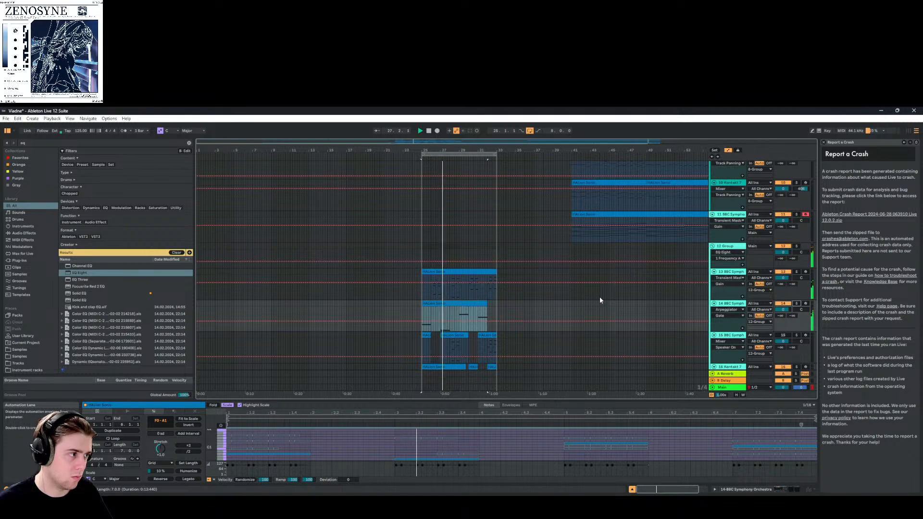
click(738, 306)
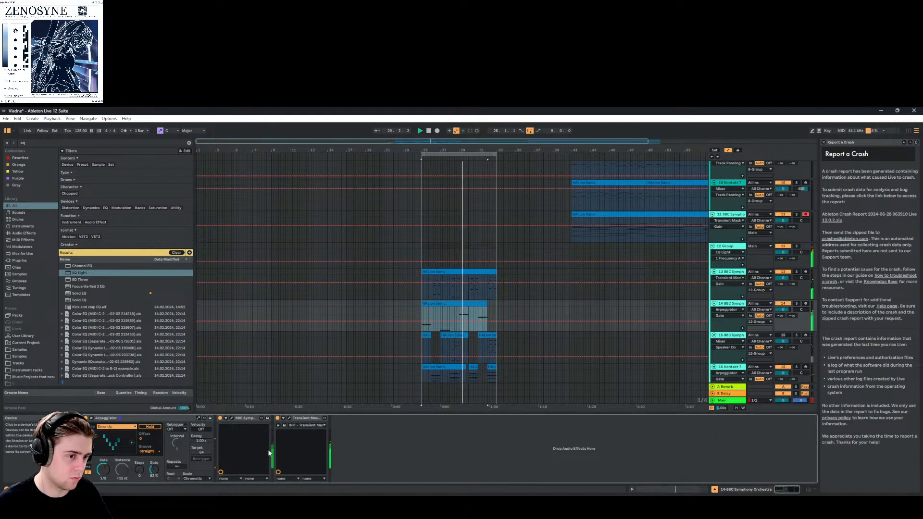
click(277, 418)
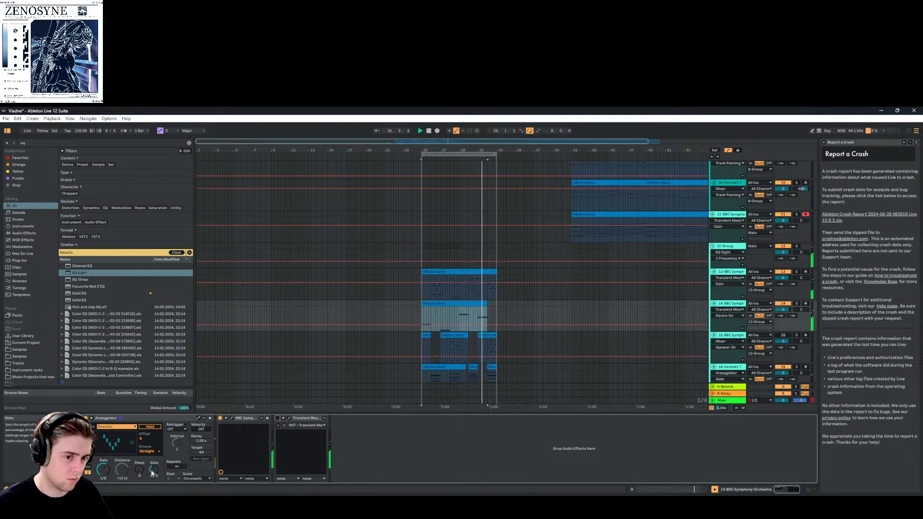
Adjust track 14's Arpeggiator rate, switch its BBC Symphony Orchestra Basses to the Spiccato articulation and adjust the instrument's volume
click(103, 469)
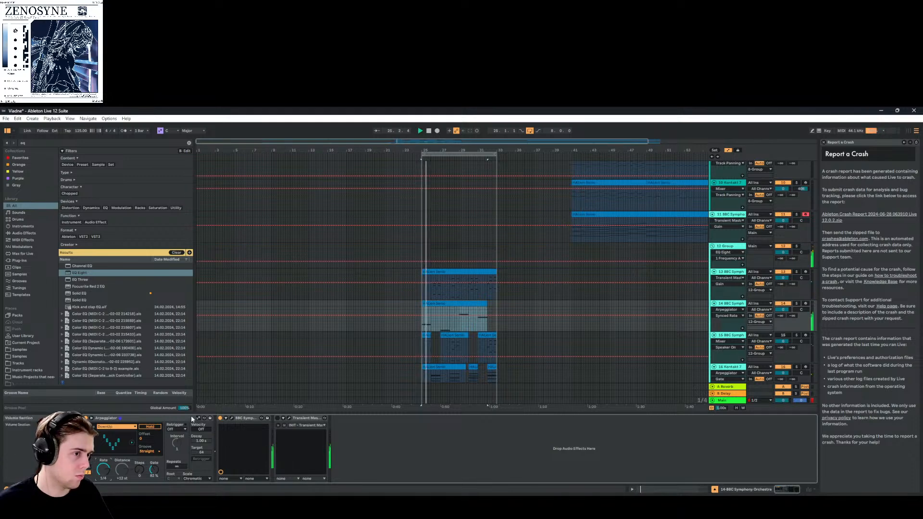
click(232, 418)
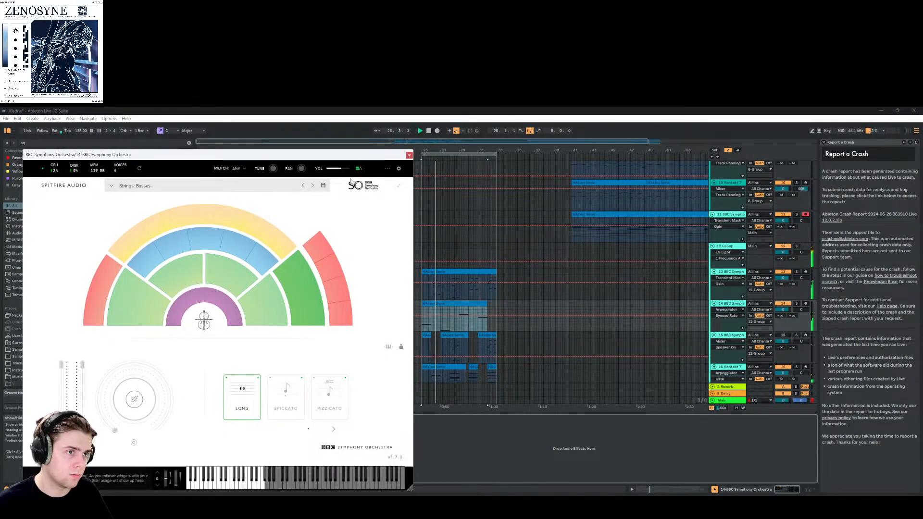
drag(341, 168, 341, 172)
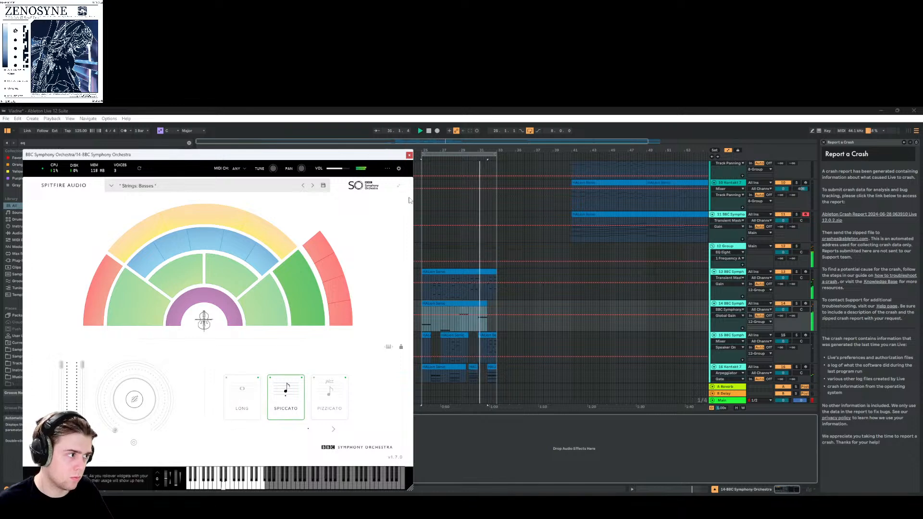
click(409, 155)
Try duplicating a long low note in track 14's clip, undo it, reselect all notes and play the loop
double_click(436, 302)
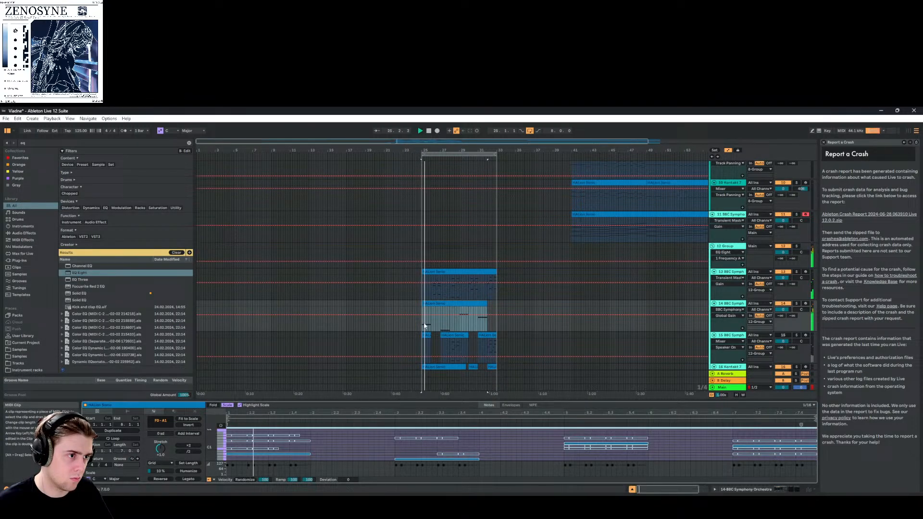
click(308, 453)
key(ctrl+d)
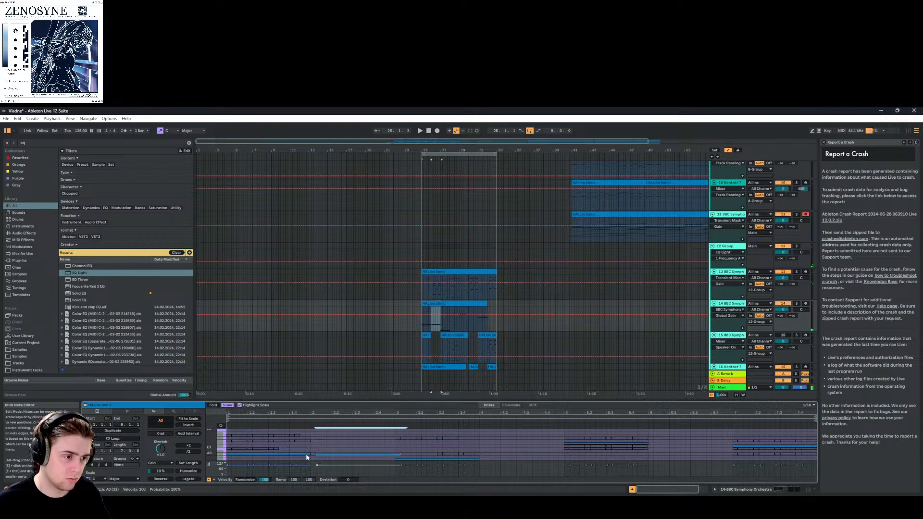
key(ctrl+z)
key(ctrl+a)
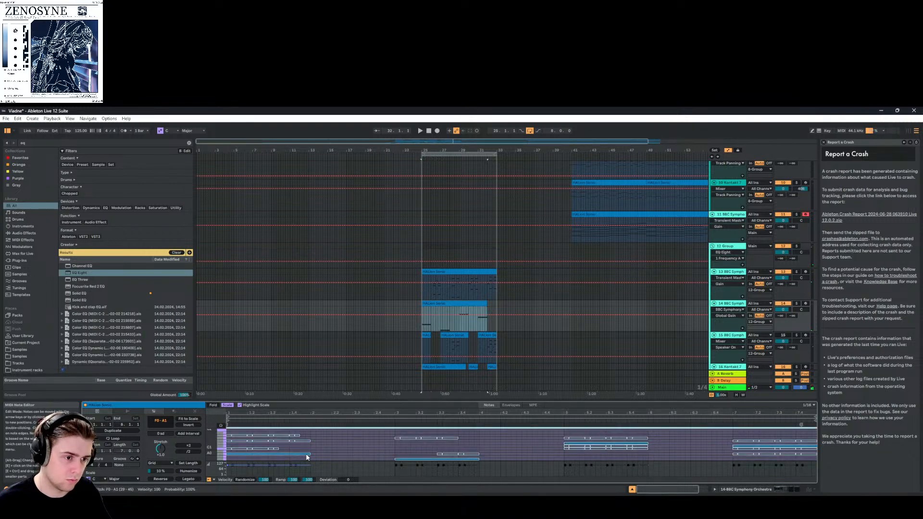
key(space)
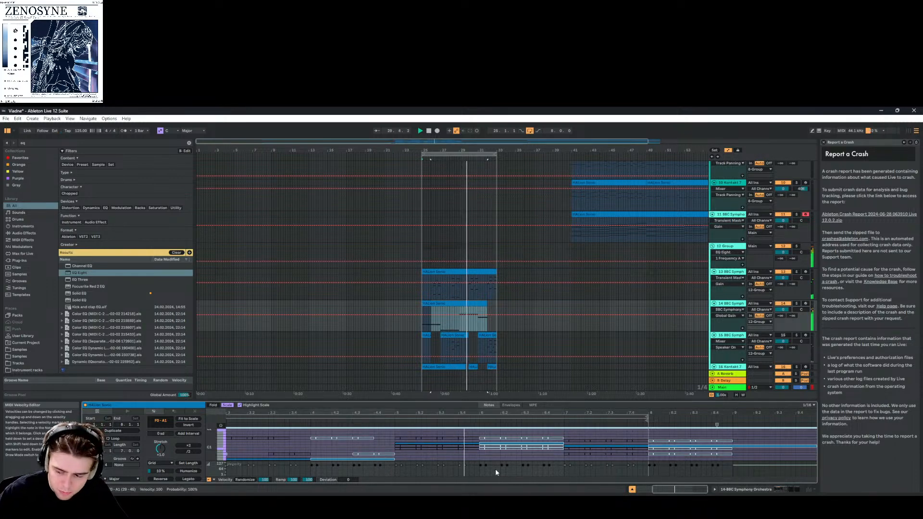
Automate the Main track's EQ Eight low-cut frequency to rise from bar 17 and drop back at bar 25, and play that passage
scroll(541, 338, down, 8)
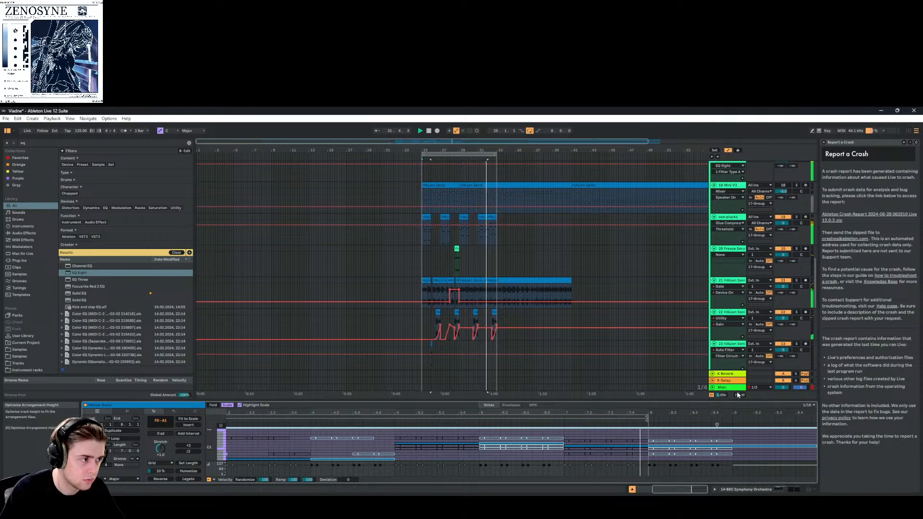
click(310, 373)
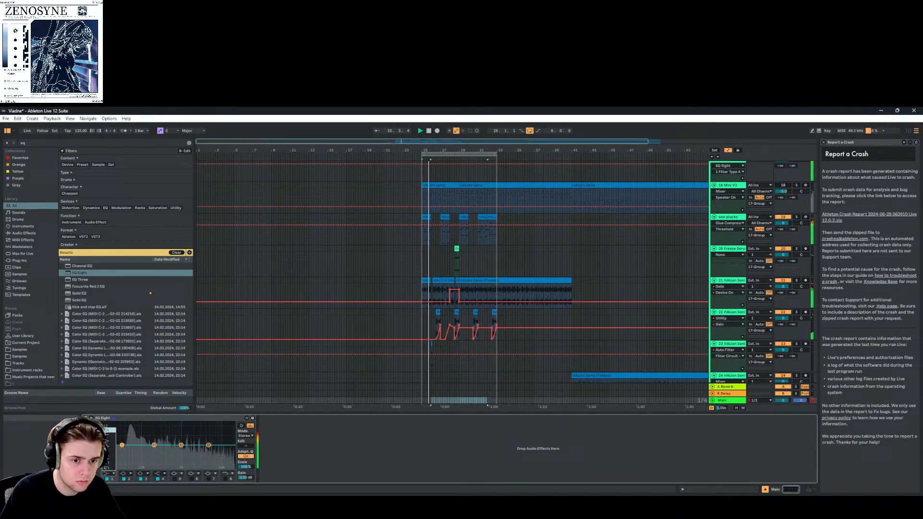
right_click(103, 434)
click(122, 436)
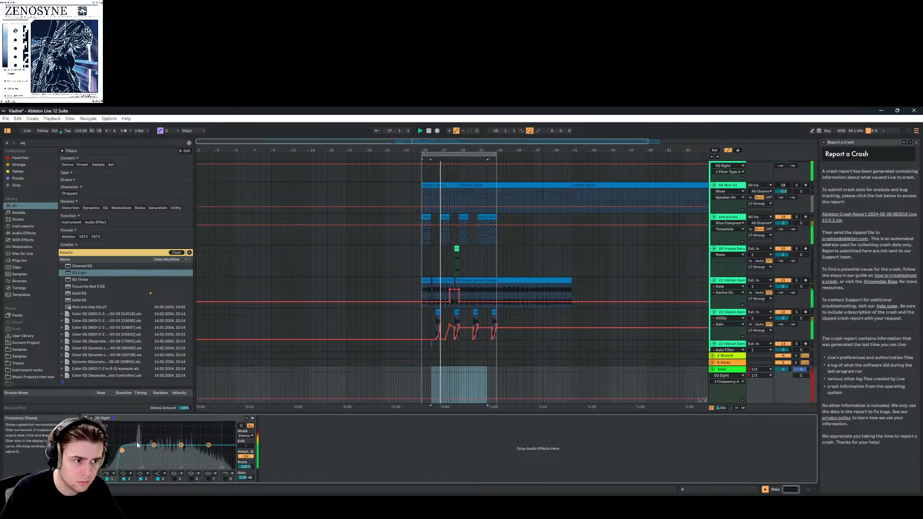
click(422, 398)
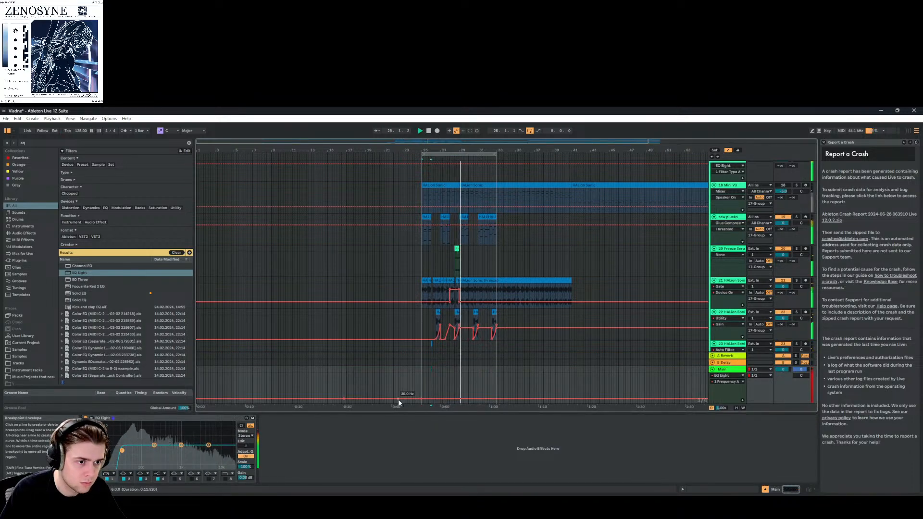
drag(421, 399, 421, 394)
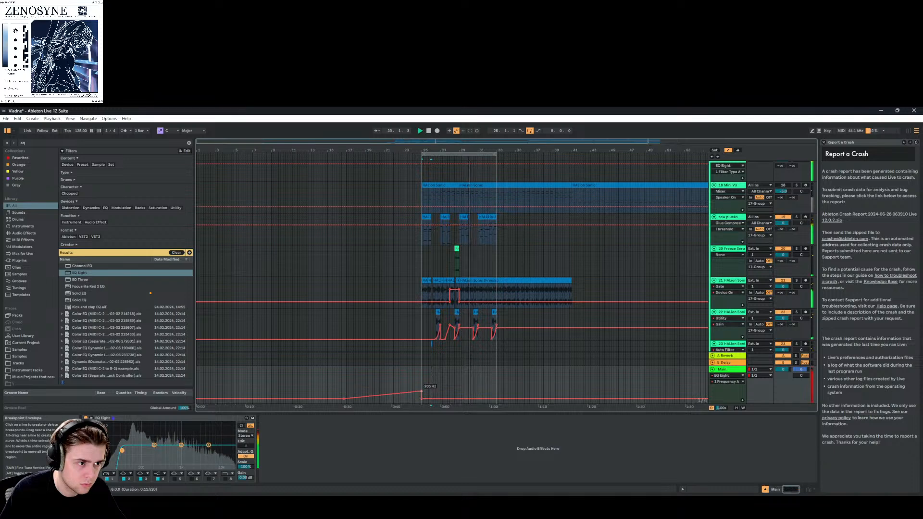
click(344, 157)
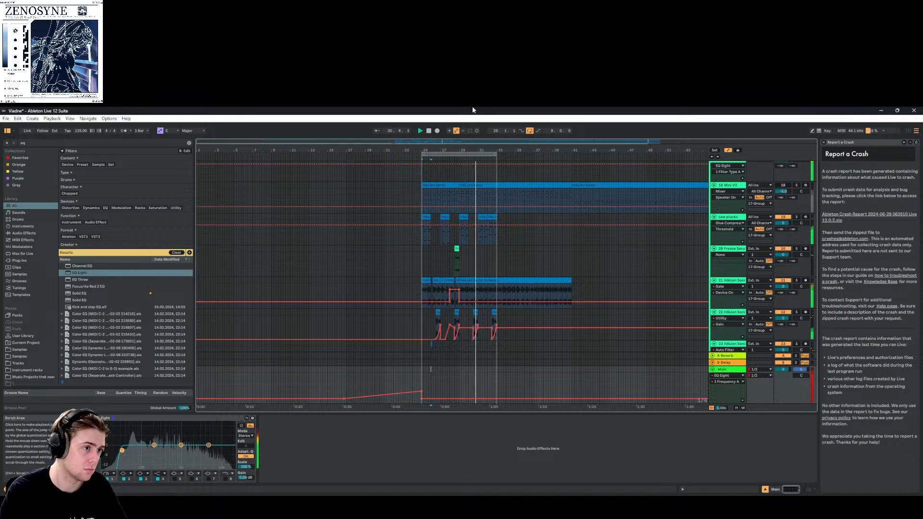
Set the arrangement grid to one bar and duplicate bars 25 to 29 of tracks 20 and 21 into bars 29 to 33
right_click(464, 250)
click(534, 322)
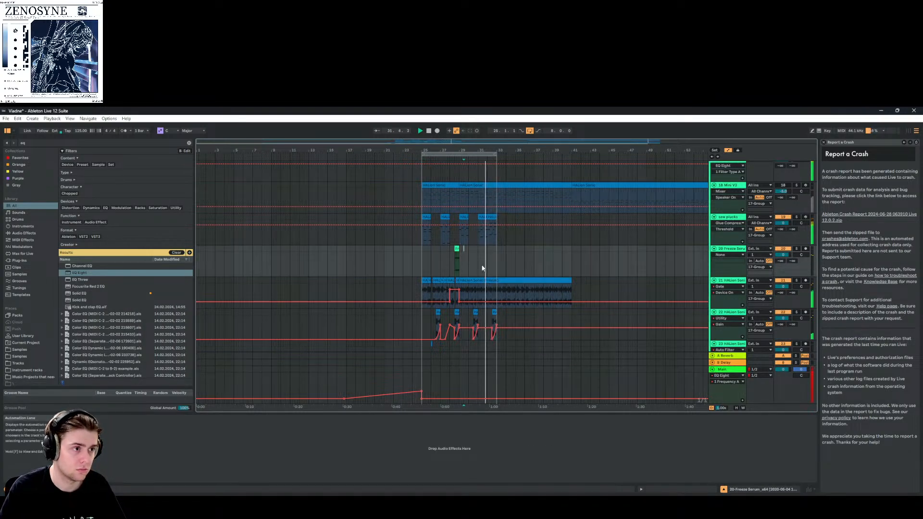
drag(460, 249, 420, 250)
key(ctrl+d)
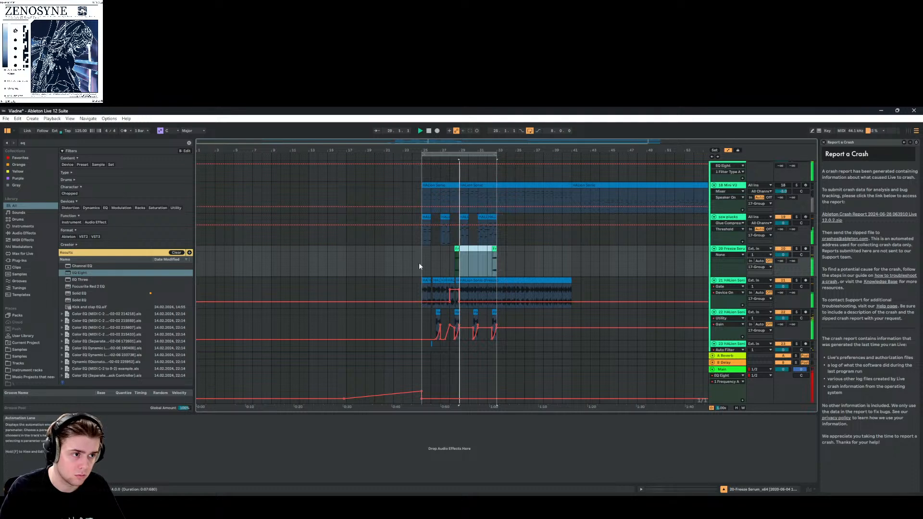
drag(422, 289, 454, 297)
key(ctrl+d)
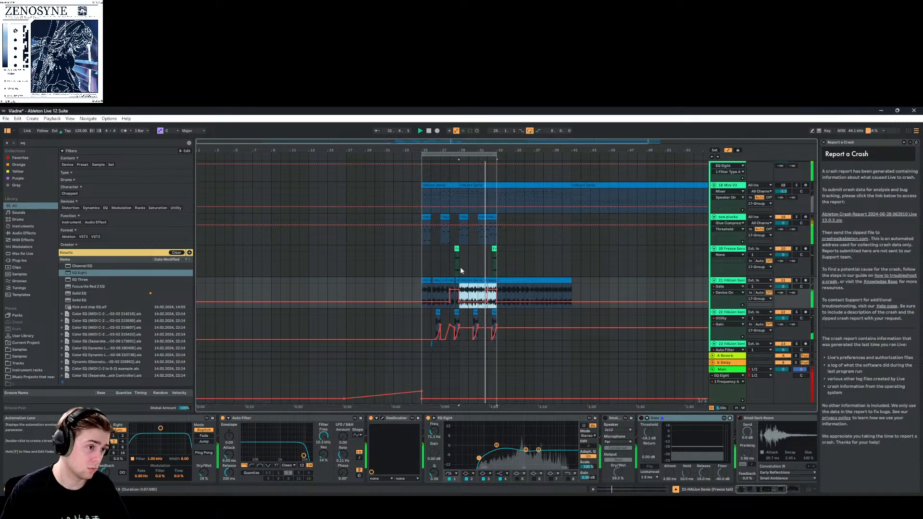
Turn off looping so playback continues past bar 33, and show the 5-Group track's devices
click(529, 131)
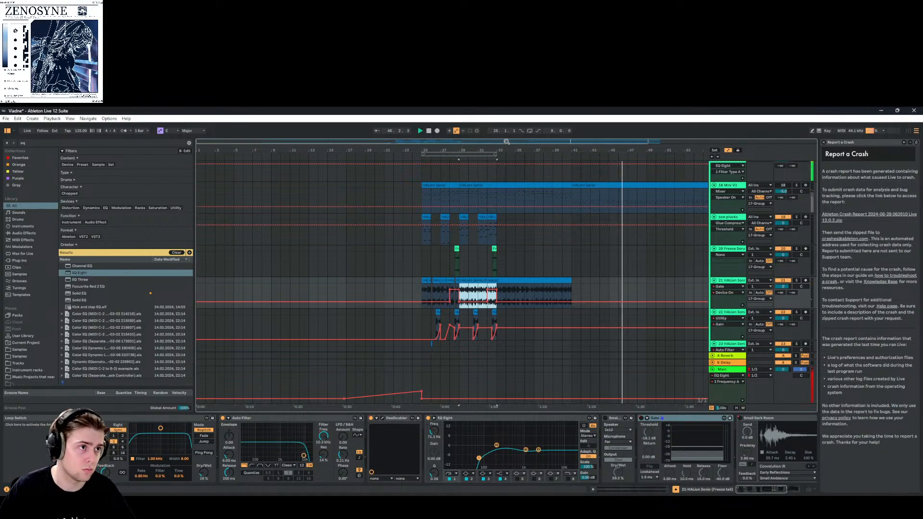
drag(504, 142, 612, 142)
scroll(642, 282, up, 10)
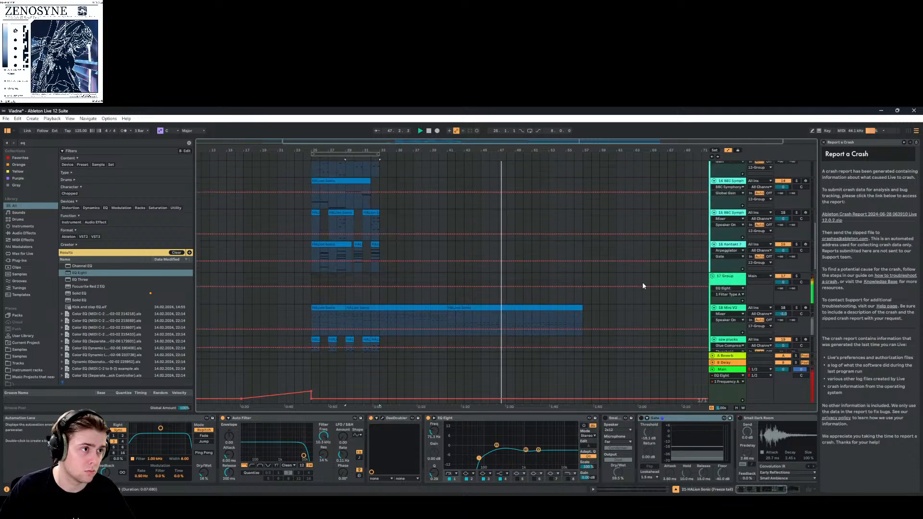
scroll(643, 286, up, 4)
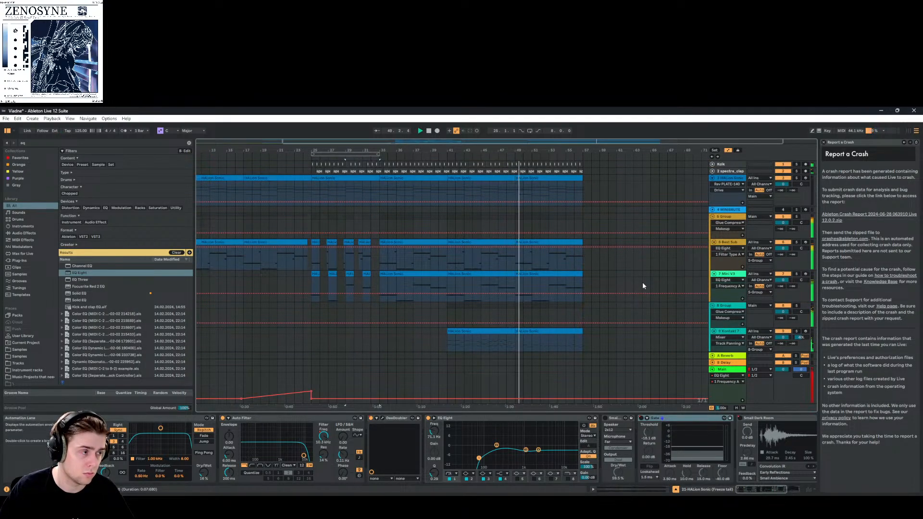
click(730, 217)
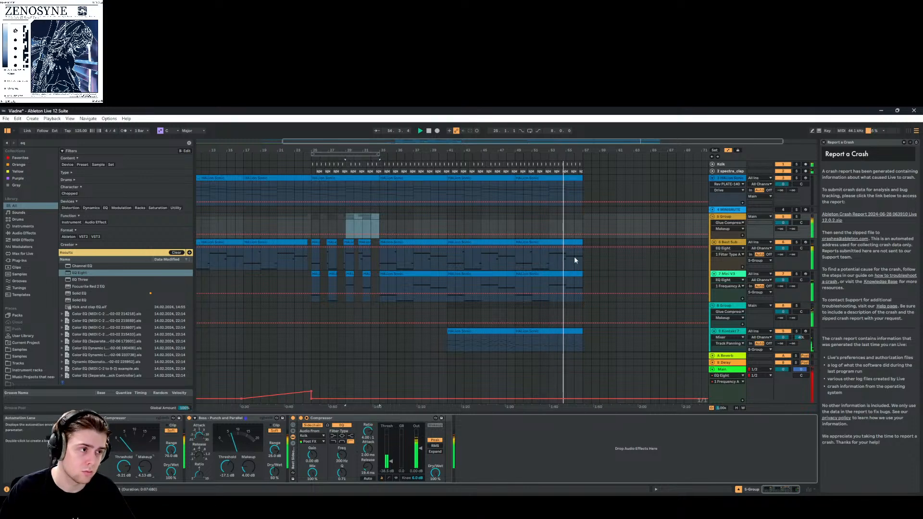
Duplicate the bars 41 to 57 clips on Kontakt 7 tracks 9 and 10 and BBC Symphony Orchestra track 11 to bars 57 to 73
scroll(576, 260, down, 1)
scroll(575, 260, down, 10)
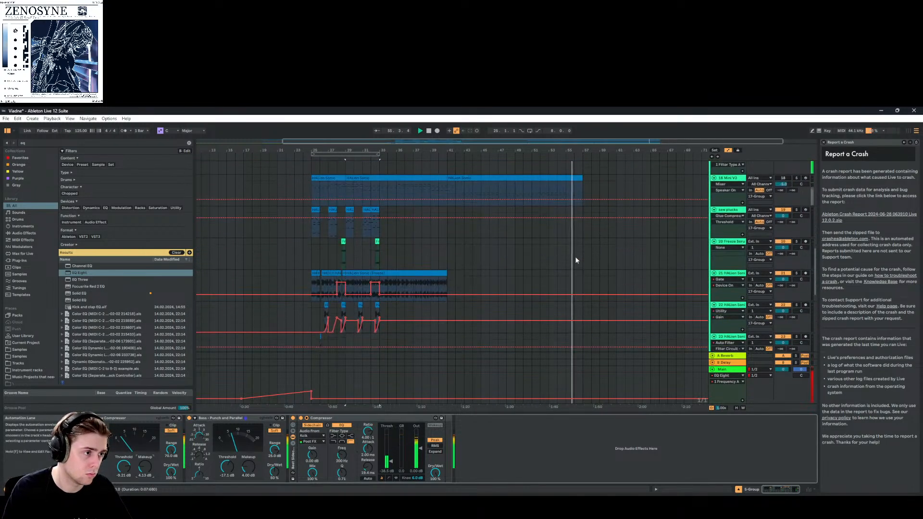
scroll(575, 260, up, 6)
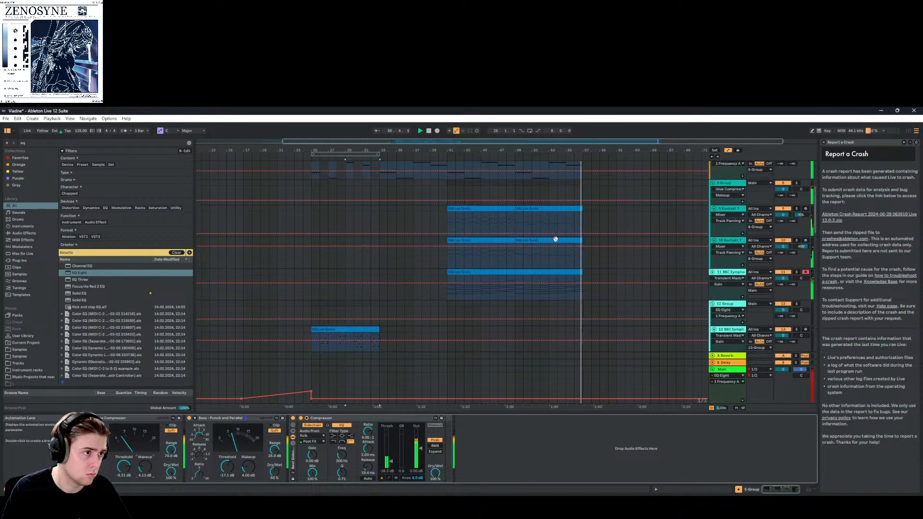
click(558, 206)
shift+click(475, 274)
key(ctrl+d)
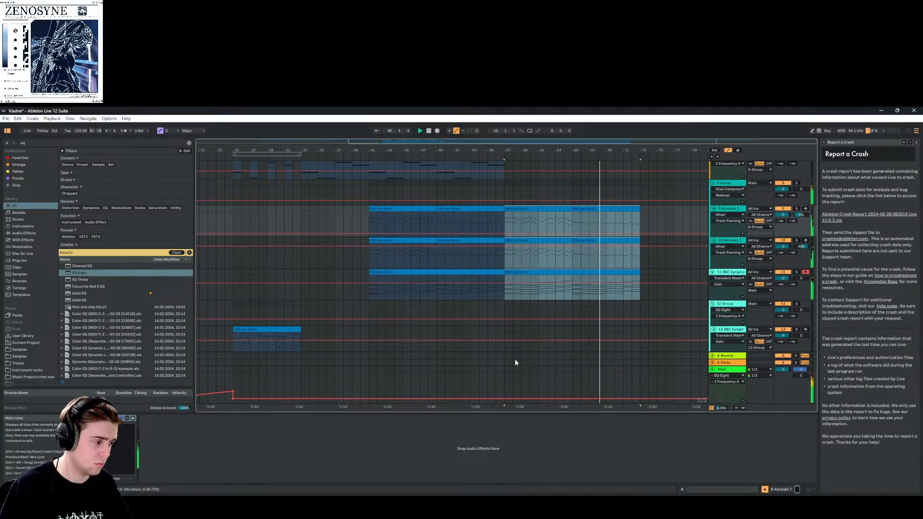
Group the 8-Group track together with the 11 BBC Symphony Orchestra track into a new parent group
scroll(570, 301, up, 3)
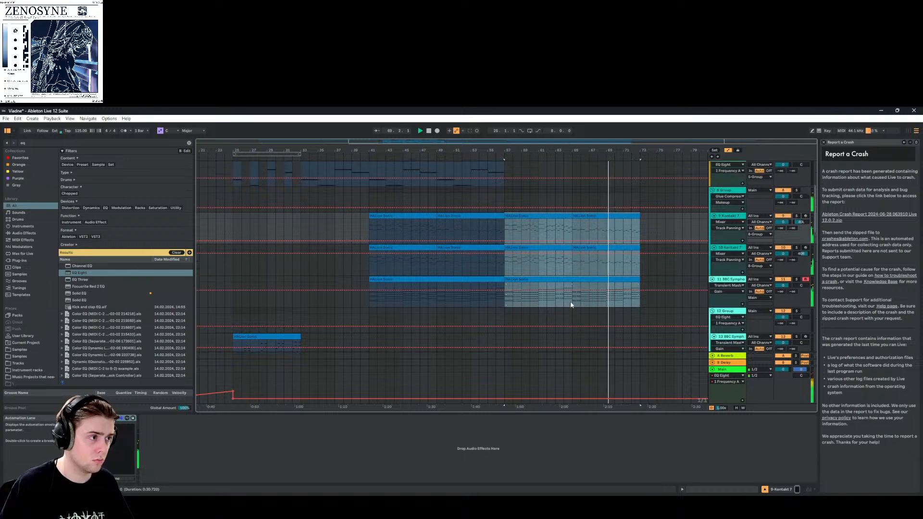
scroll(593, 288, up, 6)
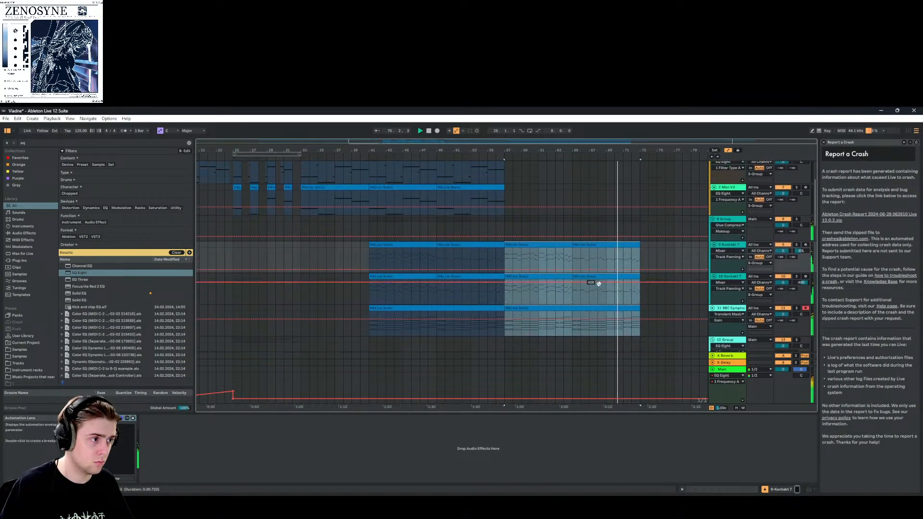
scroll(594, 283, down, 10)
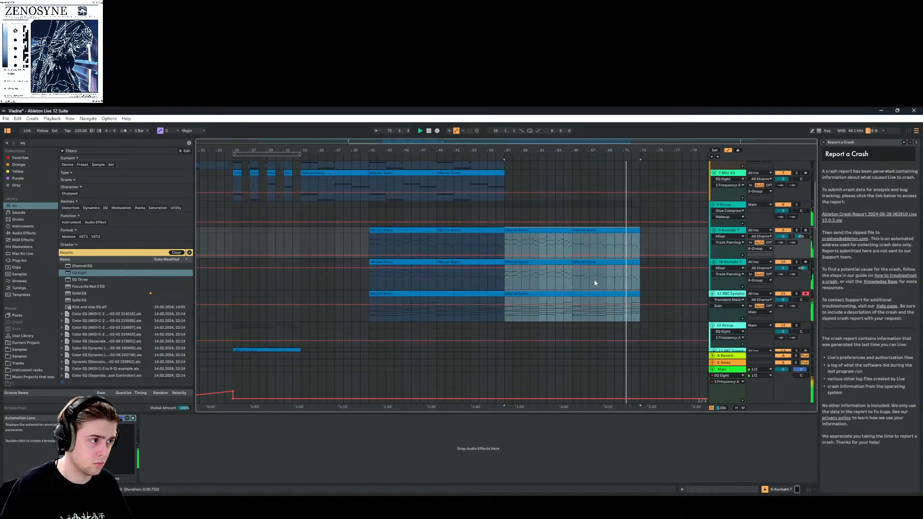
scroll(595, 283, up, 6)
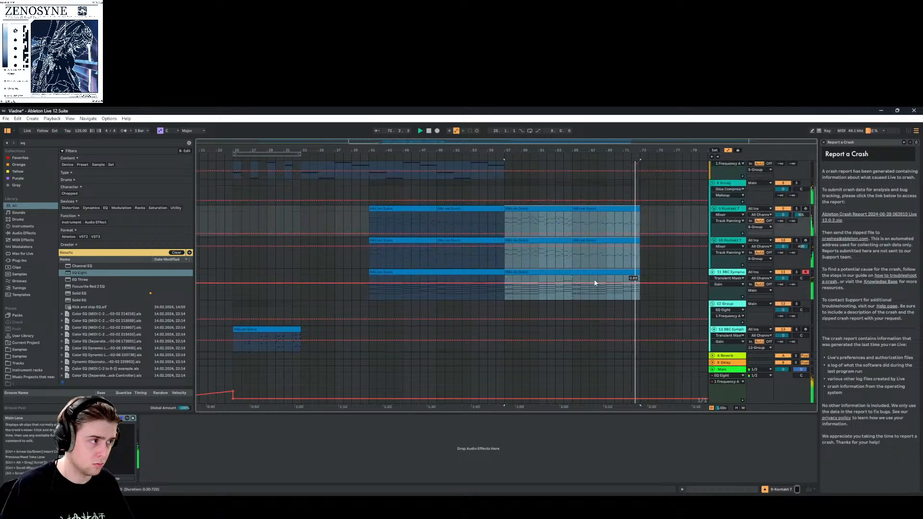
click(726, 197)
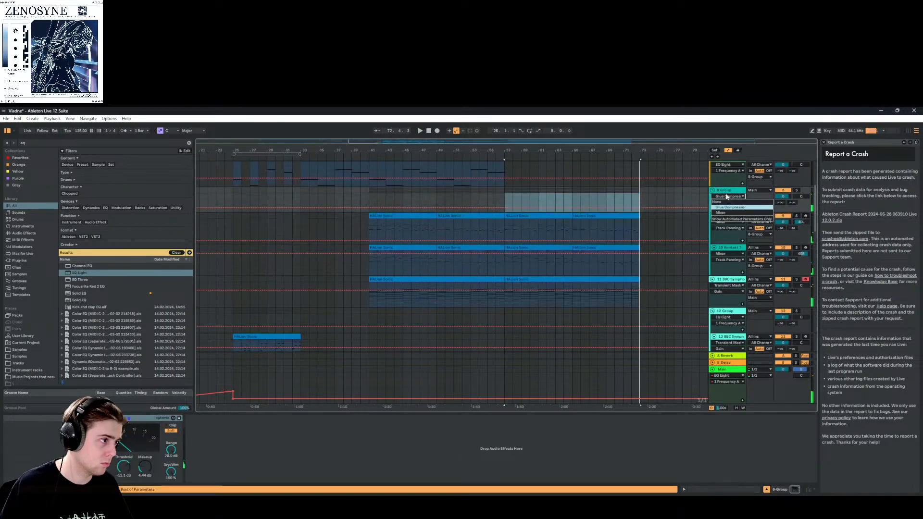
shift+click(724, 283)
key(ctrl+g)
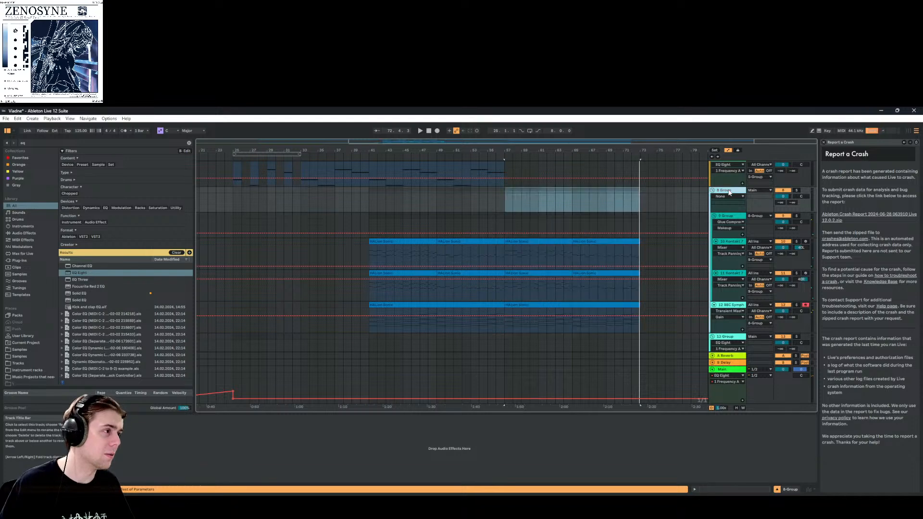
Search the browser for "flanger" and add Phaser-Flanger to the new parent group
click(190, 145)
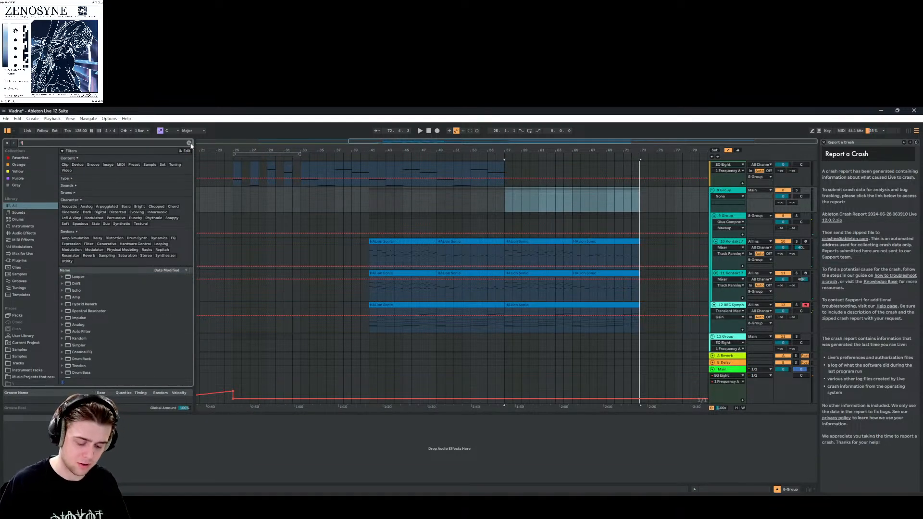
text(flanger)
key(Down)
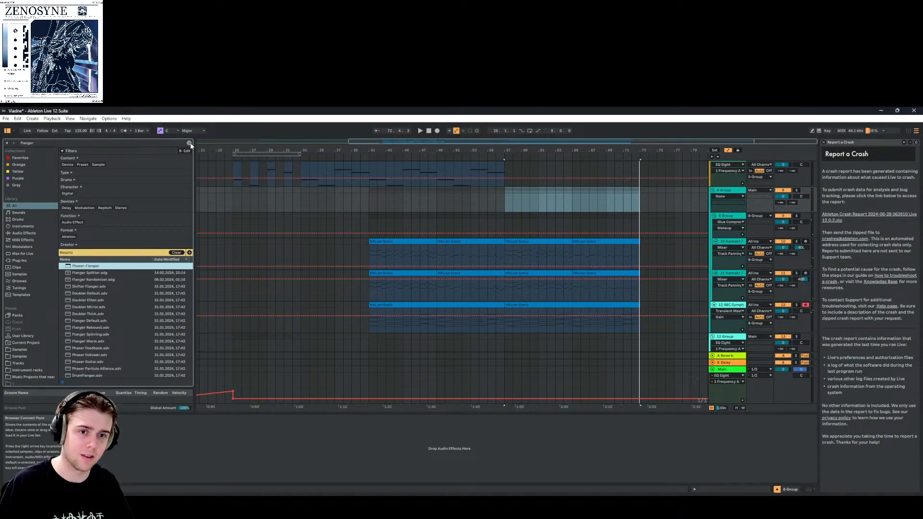
key(Return)
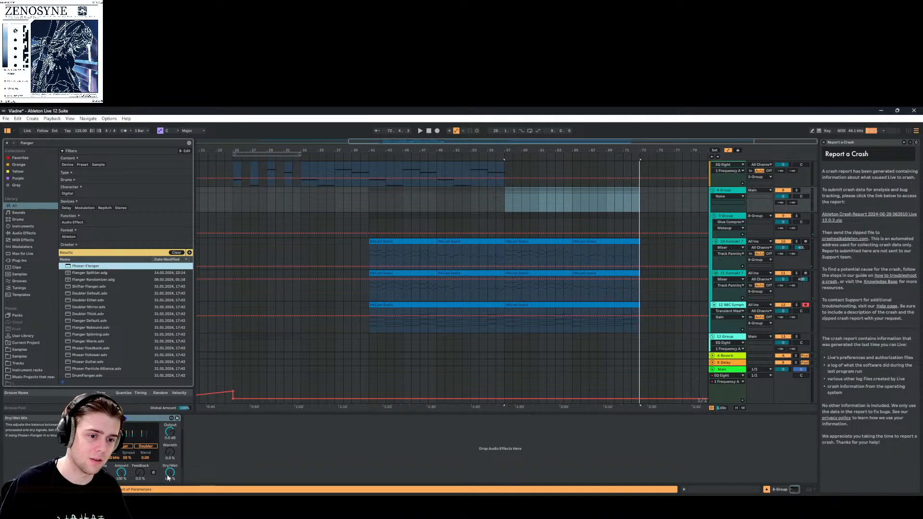
Automate Phaser-Flanger's Dry/Wet on the 8-Group track as a ramp from 0% at bar 57 to 100% at bar 73
right_click(171, 434)
key(Escape)
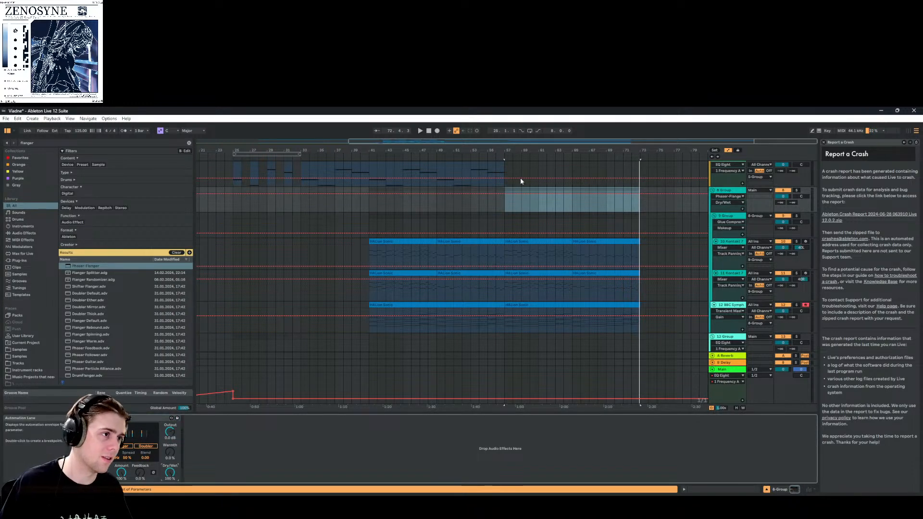
click(504, 194)
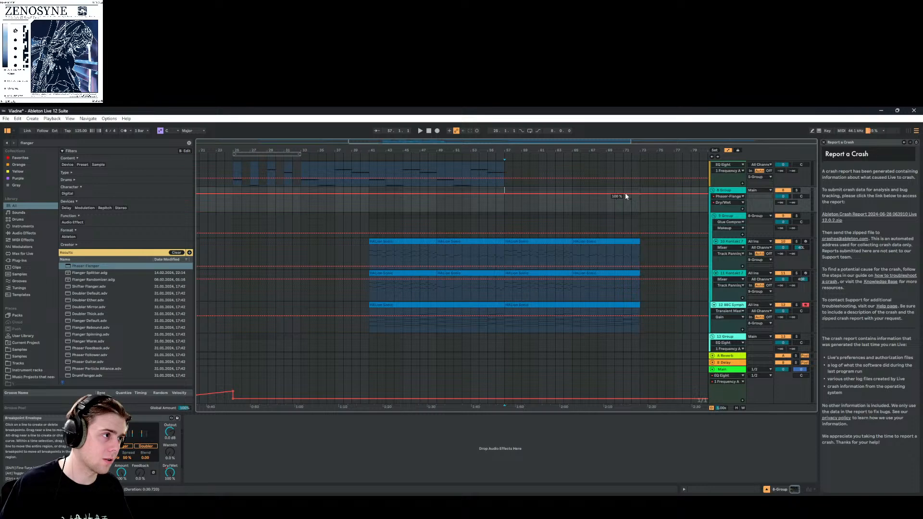
drag(504, 194, 504, 212)
Play from bar 57, compare Phaser-Flanger's Flanger mode with Phaser mode, keep Phaser, and raise its Feedback and Warmth
click(501, 156)
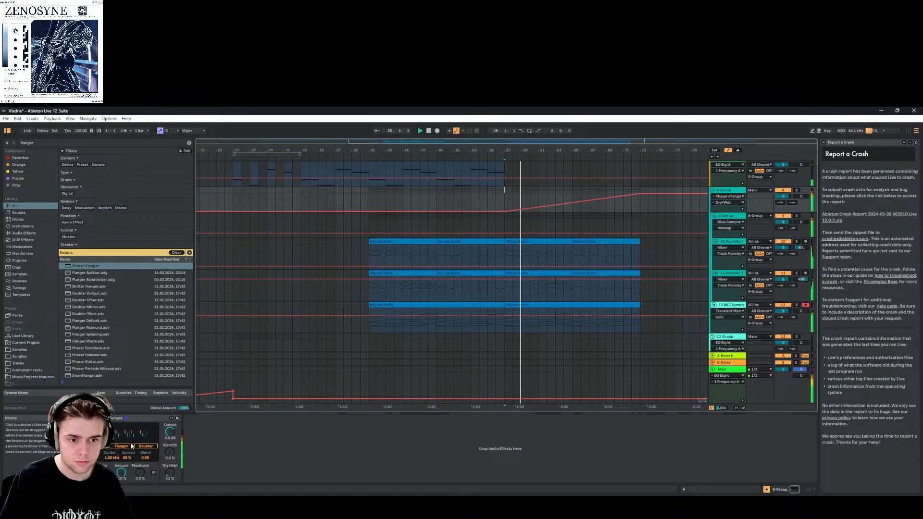
click(131, 446)
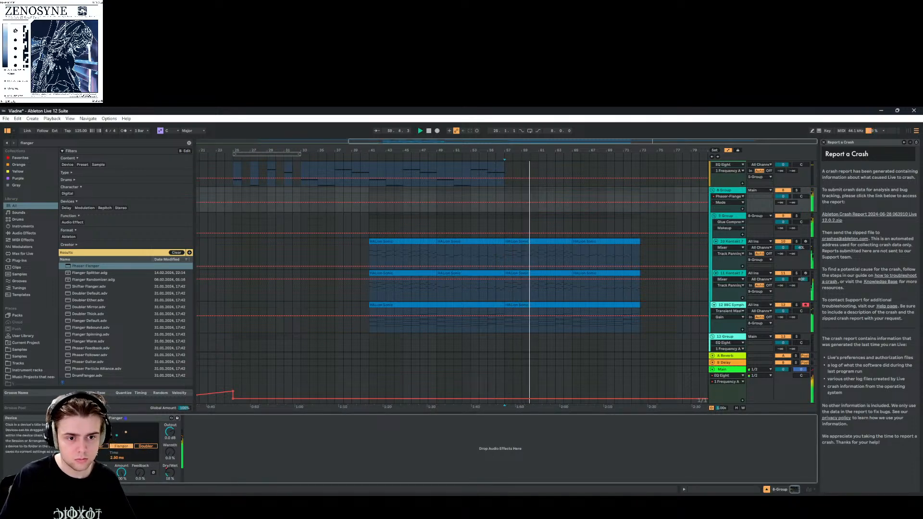
click(100, 446)
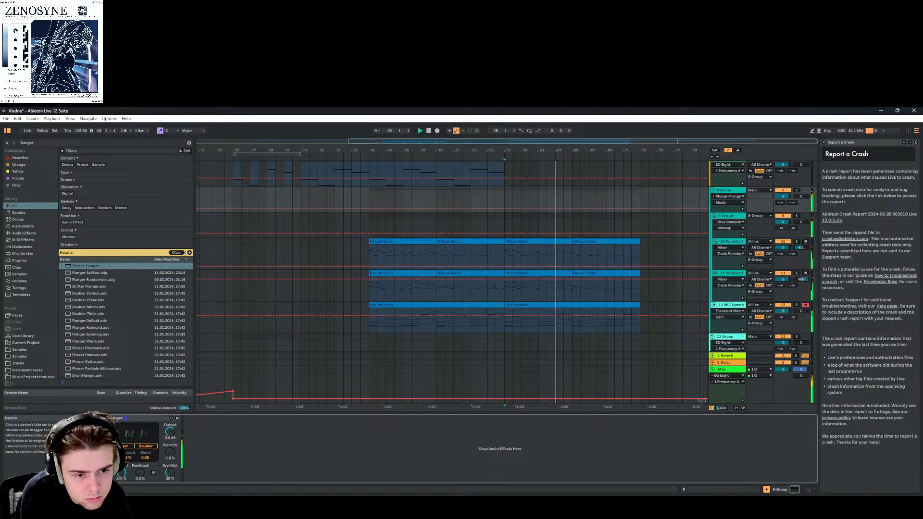
click(138, 475)
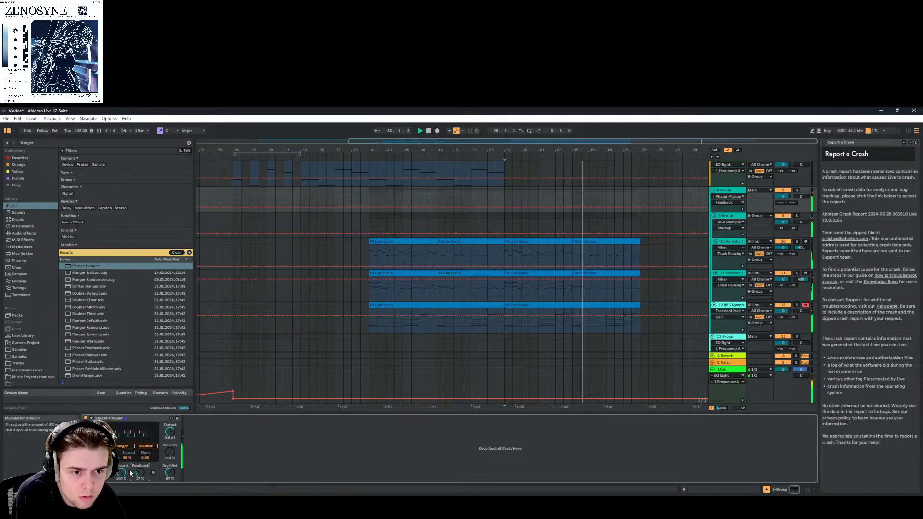
drag(170, 452, 170, 432)
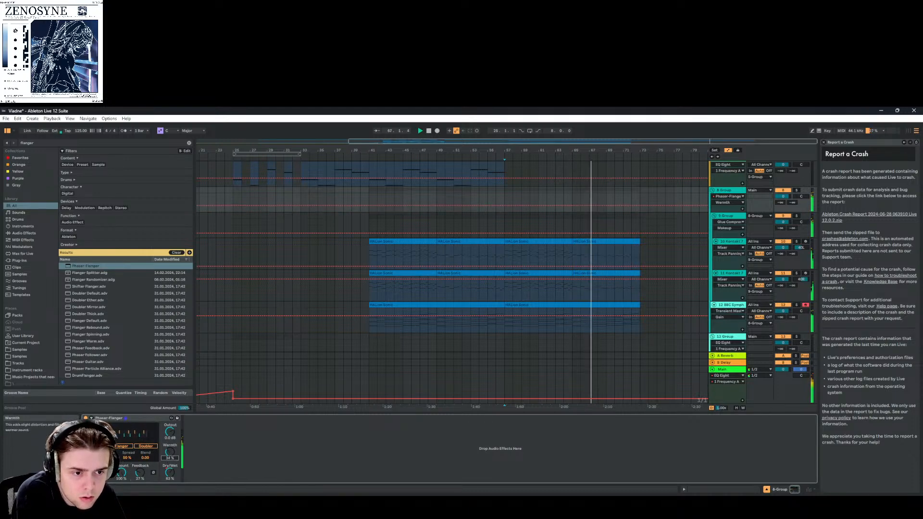